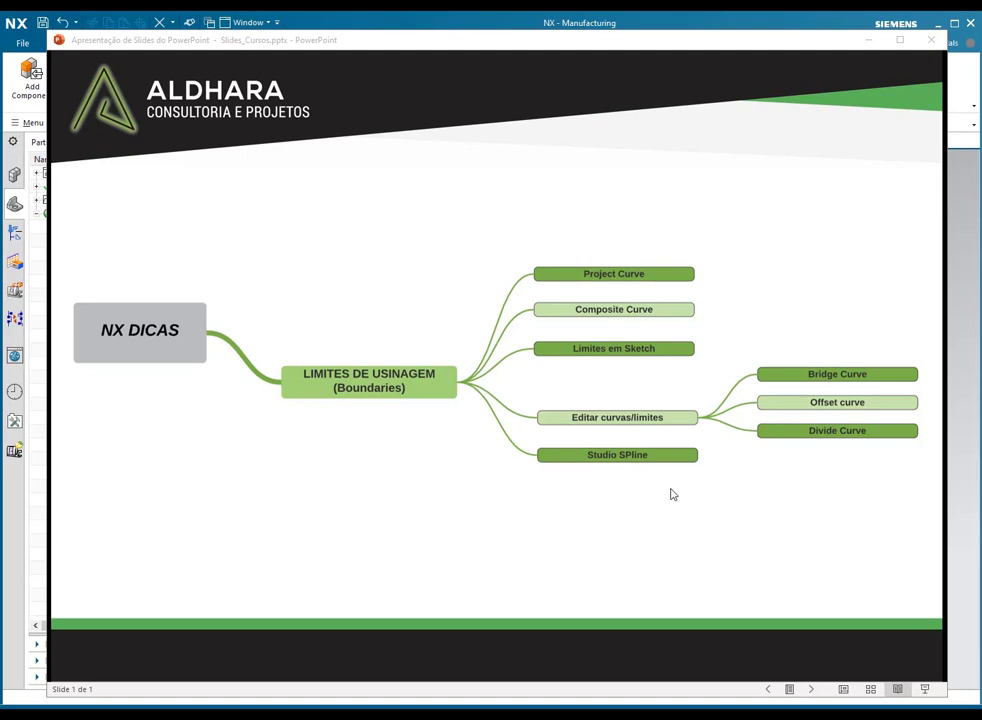
Switch to NX and start a Studio Spline using the Through Points type.
{"action": "left_click", "coordinate": [964, 377]}
{"action": "key", "text": "Home"}
{"action": "middle_click_drag", "start_coordinate": [797, 254], "coordinate": [648, 275]}
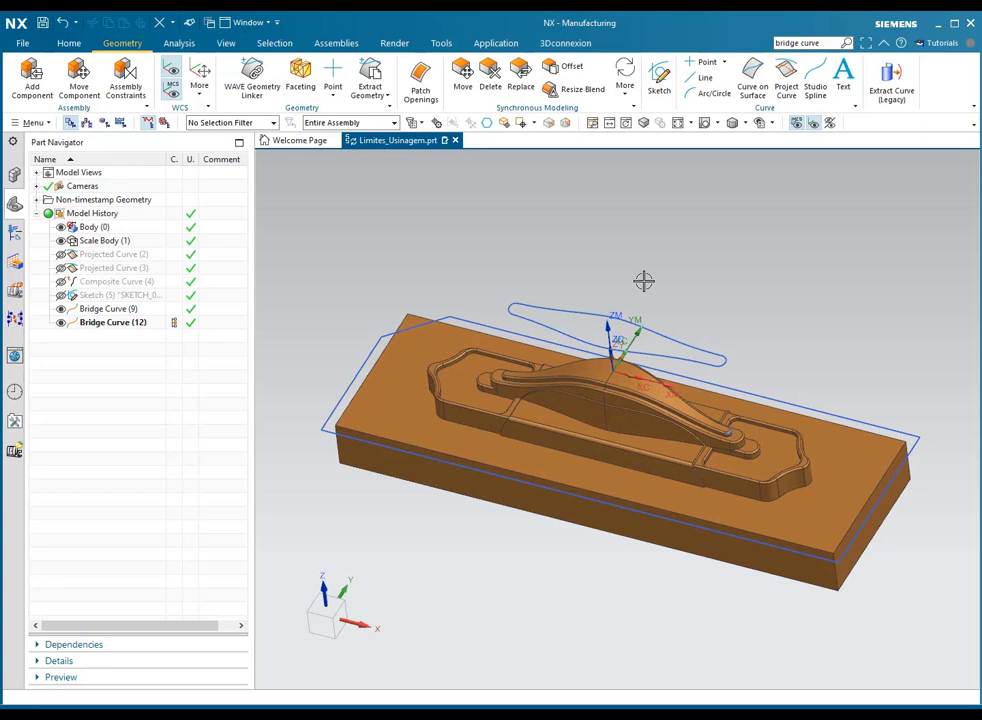
{"action": "left_click", "coordinate": [817, 93]}
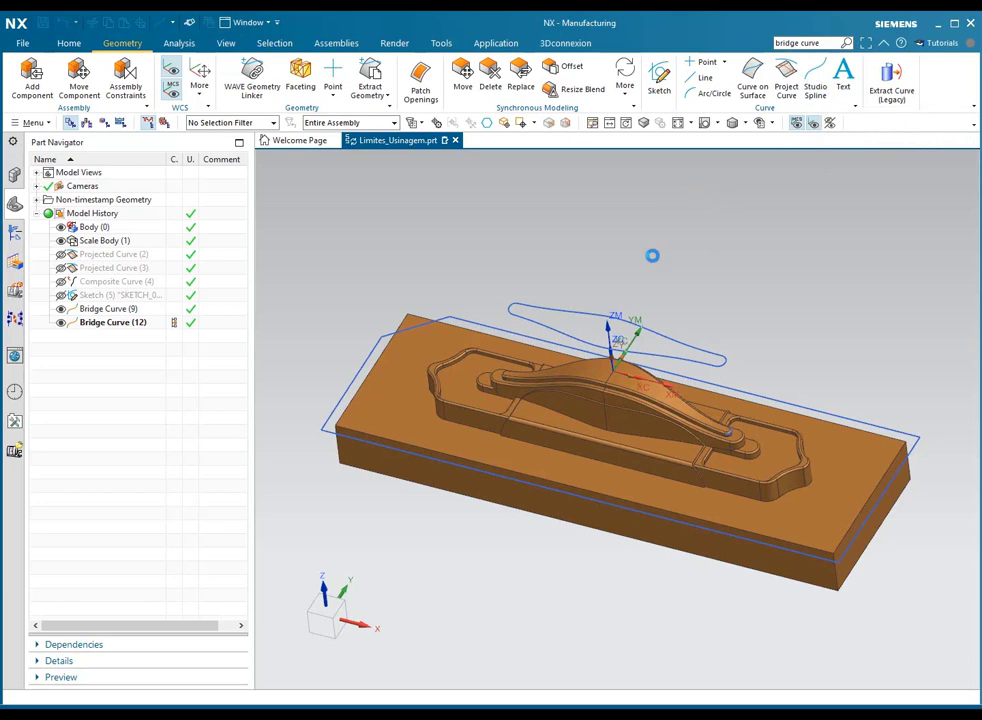
{"action": "left_click_drag", "start_coordinate": [153, 171], "coordinate": [235, 191]}
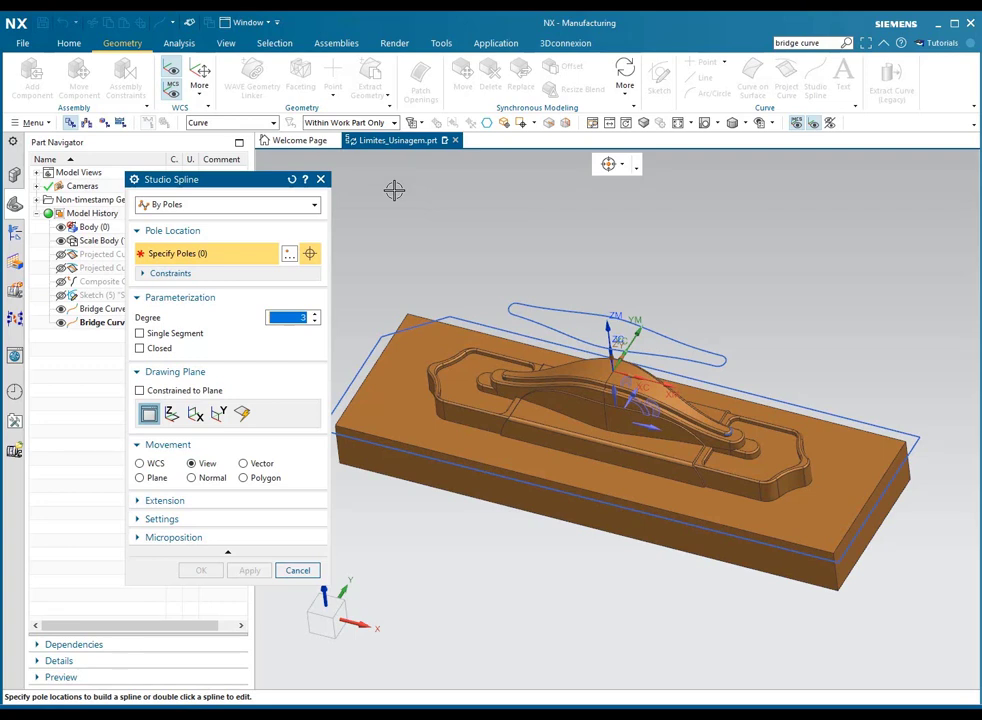
{"action": "left_click", "coordinate": [316, 205]}
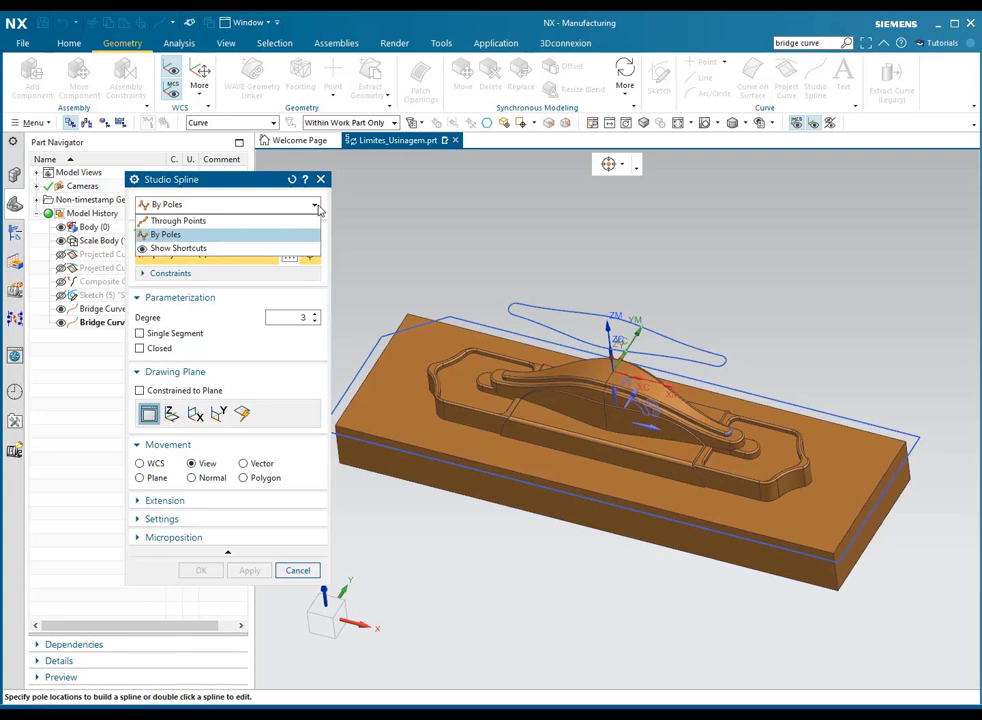
{"action": "left_click", "coordinate": [188, 222]}
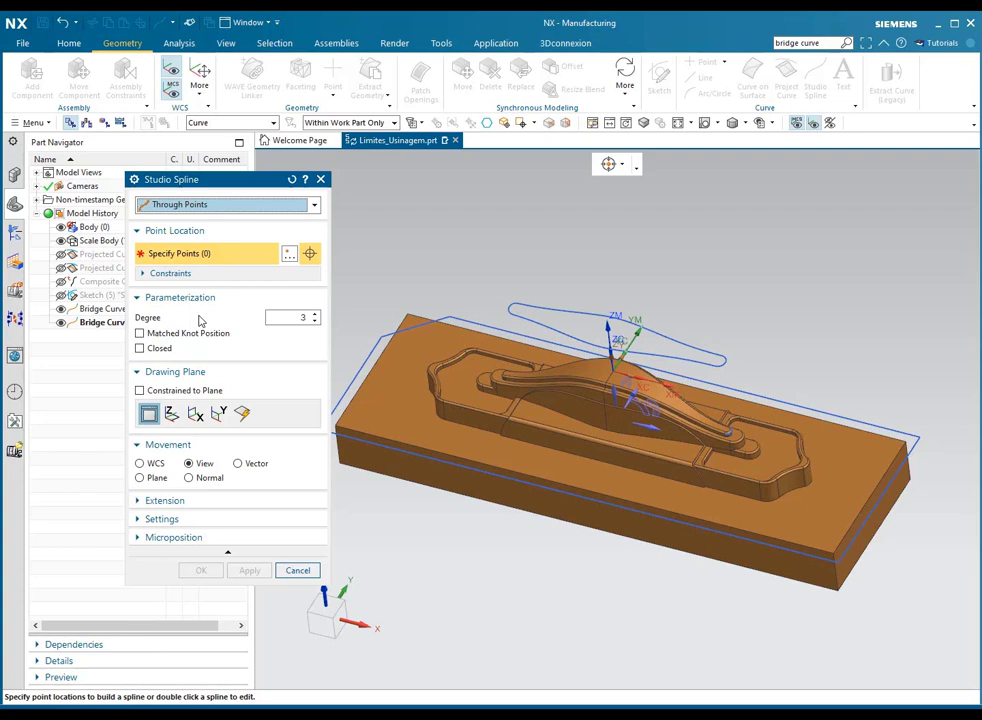
Try spline degrees between 1 and 3 and look through the additional spline settings.
{"action": "left_click", "coordinate": [315, 322]}
{"action": "left_click", "coordinate": [315, 322]}
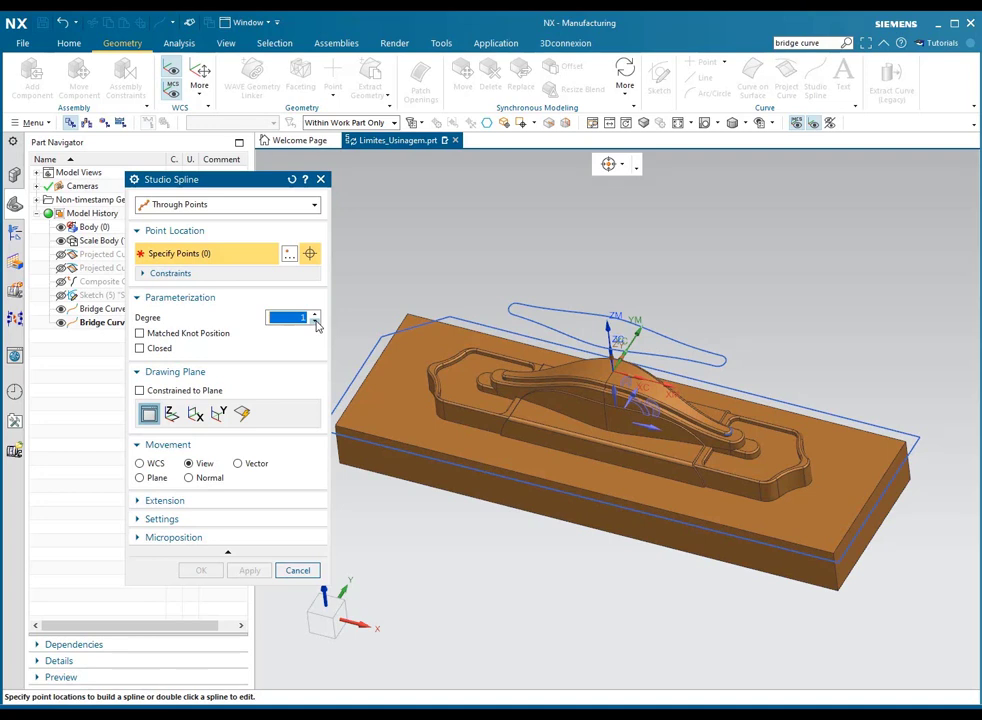
{"action": "left_click", "coordinate": [316, 316]}
{"action": "left_click", "coordinate": [317, 316]}
{"action": "left_click", "coordinate": [316, 322]}
{"action": "left_click", "coordinate": [316, 322]}
{"action": "left_click", "coordinate": [315, 314]}
{"action": "left_click", "coordinate": [315, 314]}
{"action": "left_click", "coordinate": [193, 523]}
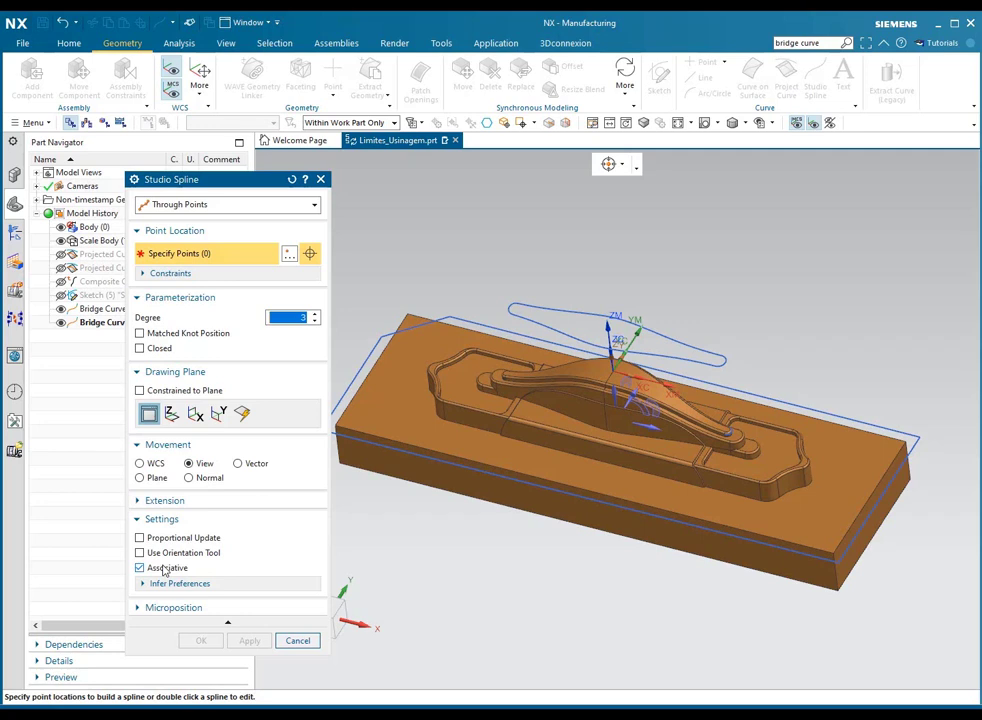
{"action": "left_click", "coordinate": [240, 519]}
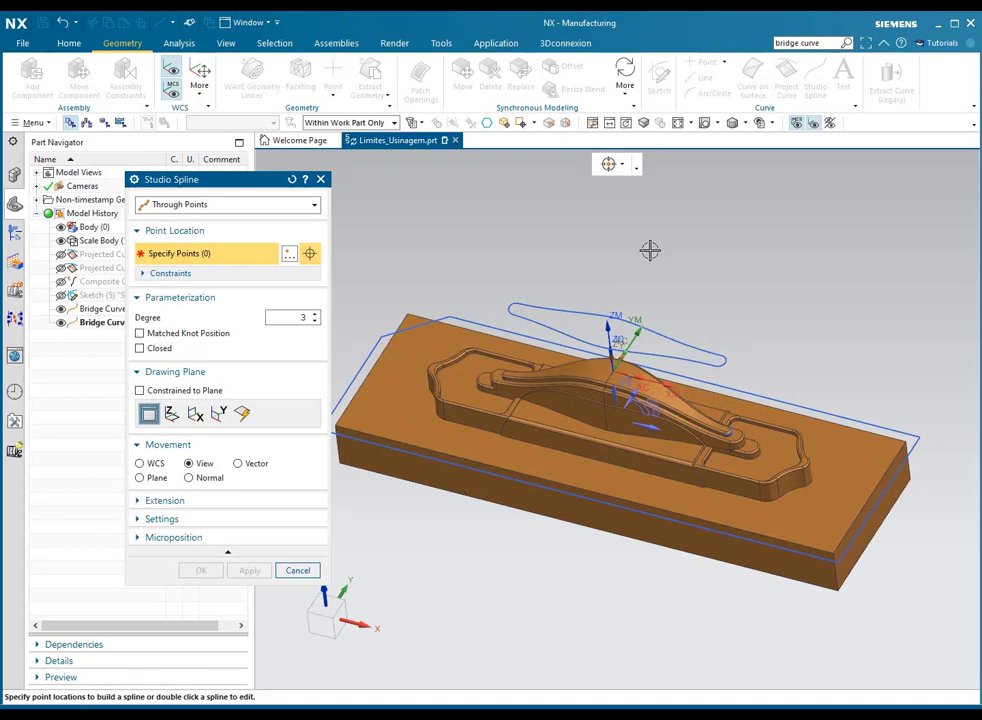
Set the spline degree to 1 and turn off the Point on Curve and Point on Face snap options.
{"action": "left_click", "coordinate": [623, 166]}
{"action": "double_click", "coordinate": [315, 323]}
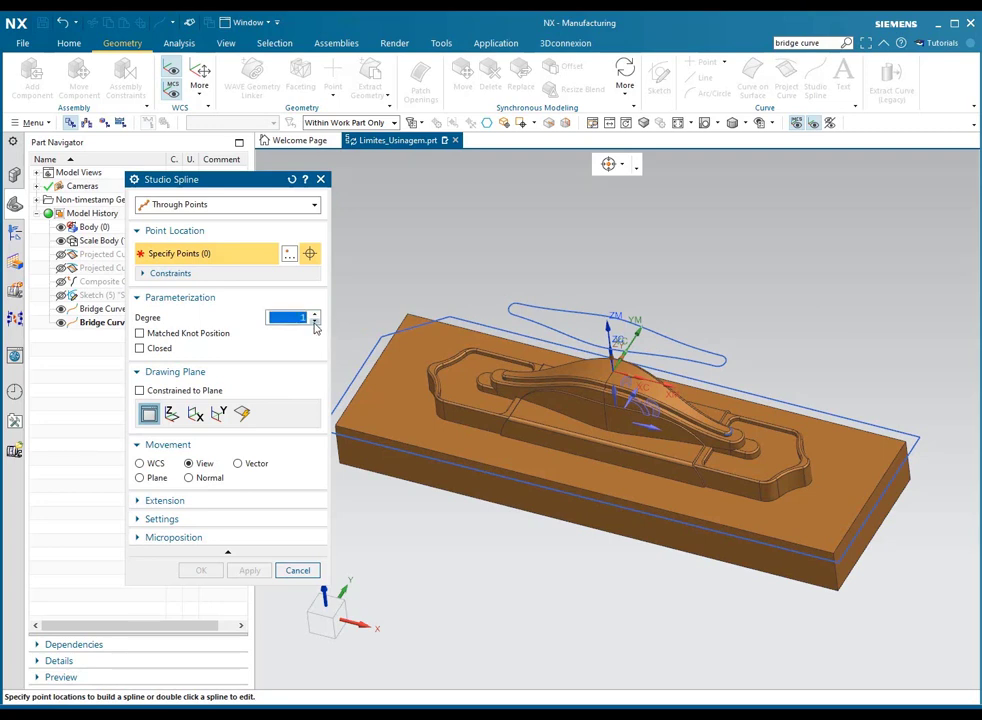
{"action": "key", "text": "ctrl+alt+t"}
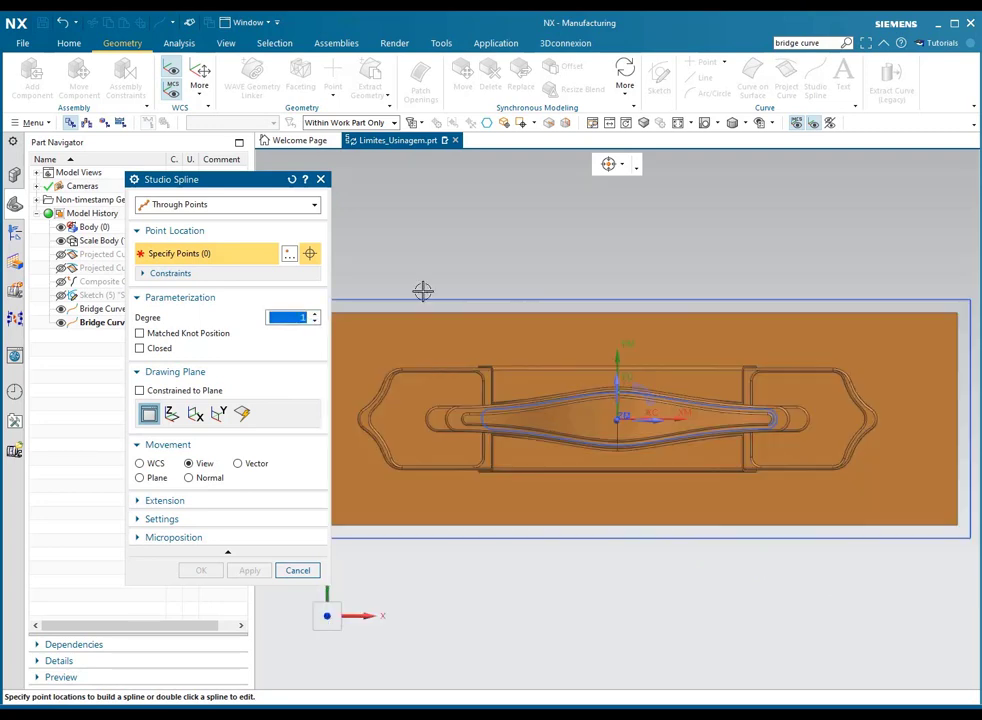
{"action": "scroll", "coordinate": [640, 330], "scroll_direction": "up", "scroll_amount": 3}
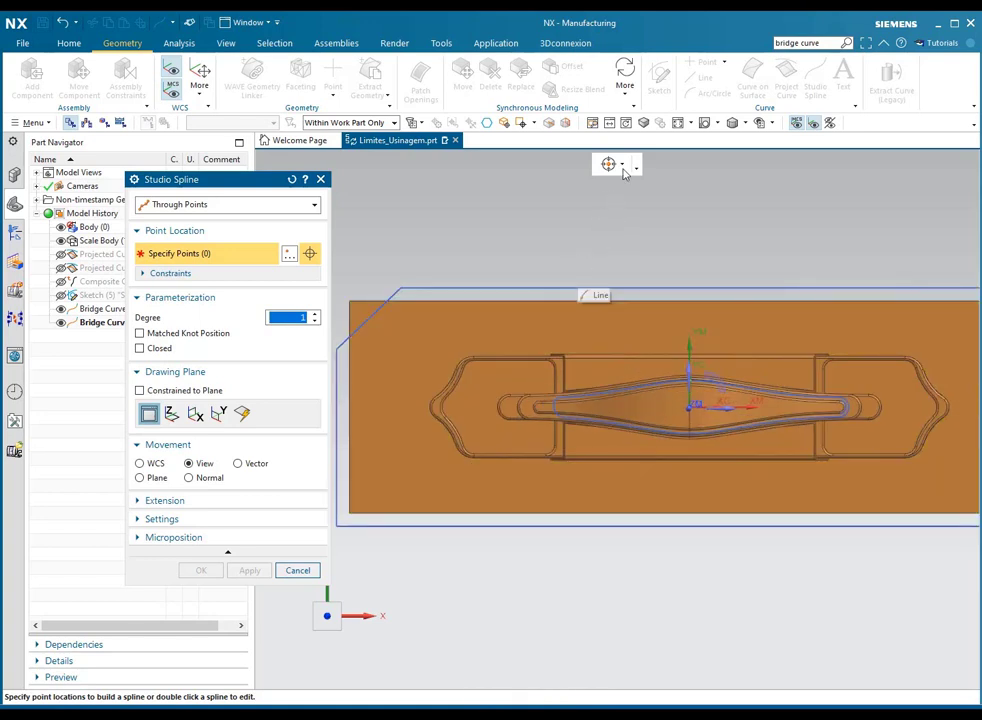
{"action": "left_click", "coordinate": [621, 164]}
{"action": "left_click", "coordinate": [631, 246]}
{"action": "left_click", "coordinate": [652, 246]}
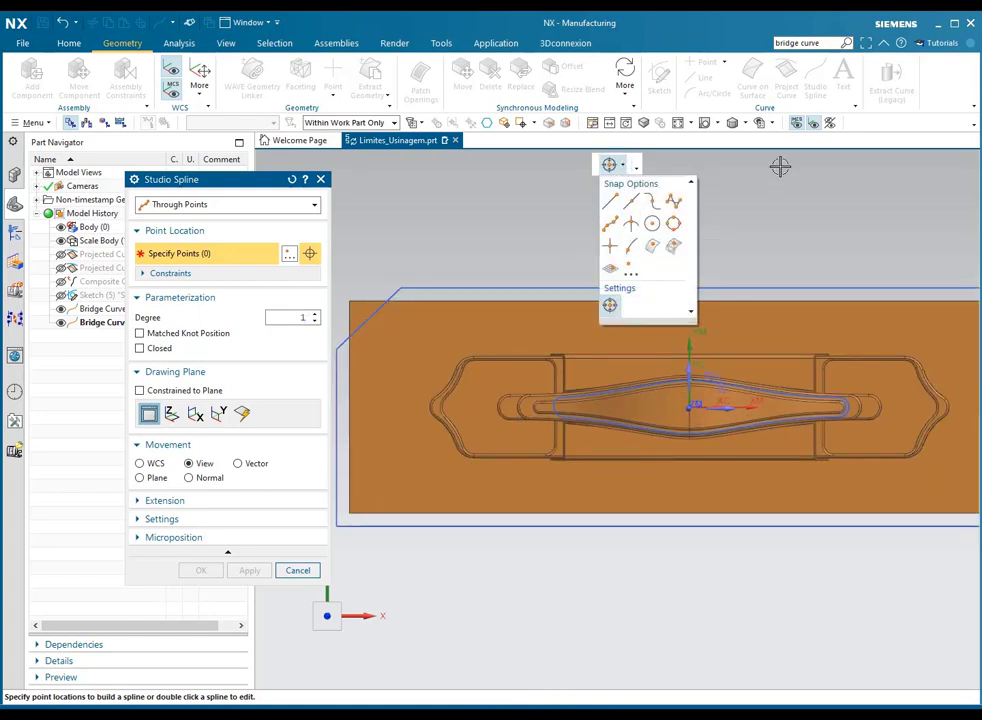
{"action": "left_click", "coordinate": [839, 145]}
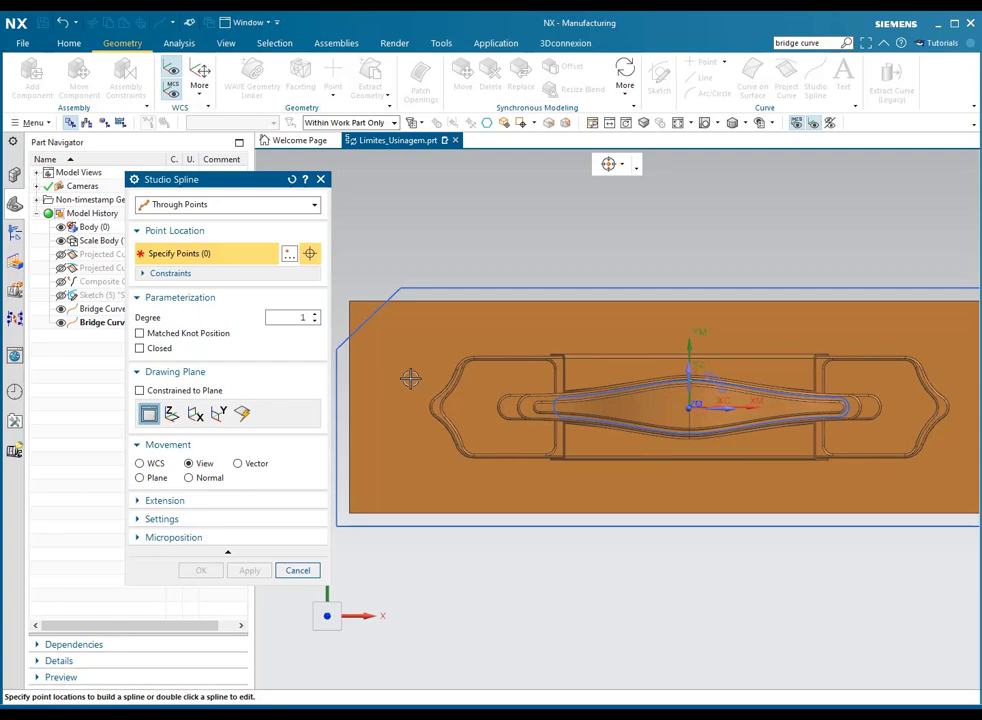
Make the spline Closed and place its first points outside the handle's upper-left corner and along its upper edge.
{"action": "scroll", "coordinate": [410, 378], "scroll_direction": "up", "scroll_amount": 1}
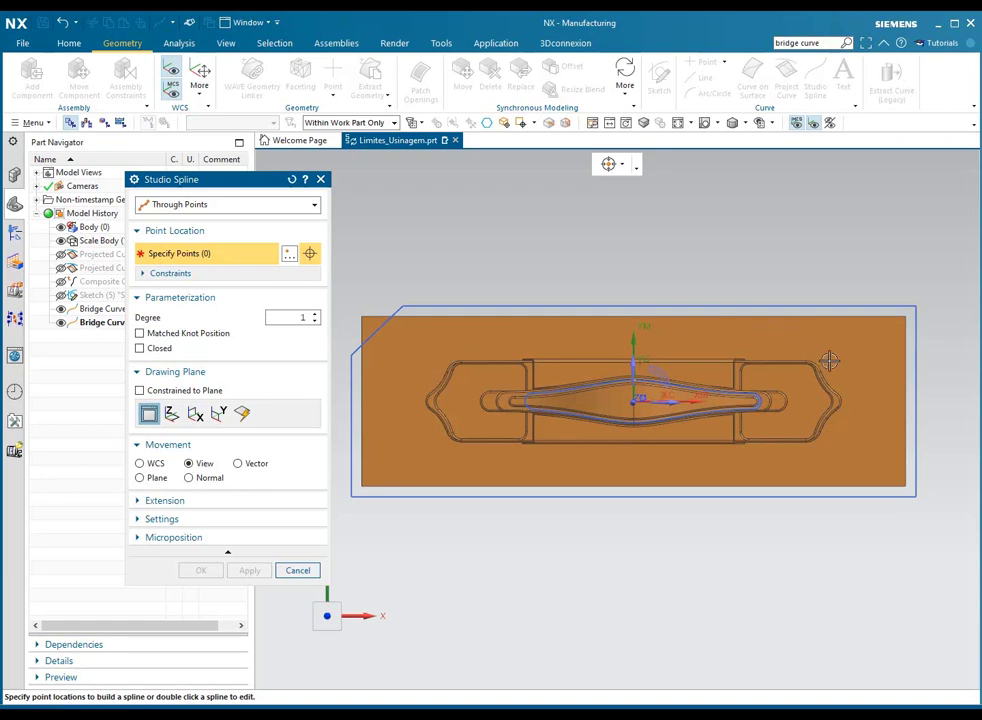
{"action": "left_click", "coordinate": [140, 349]}
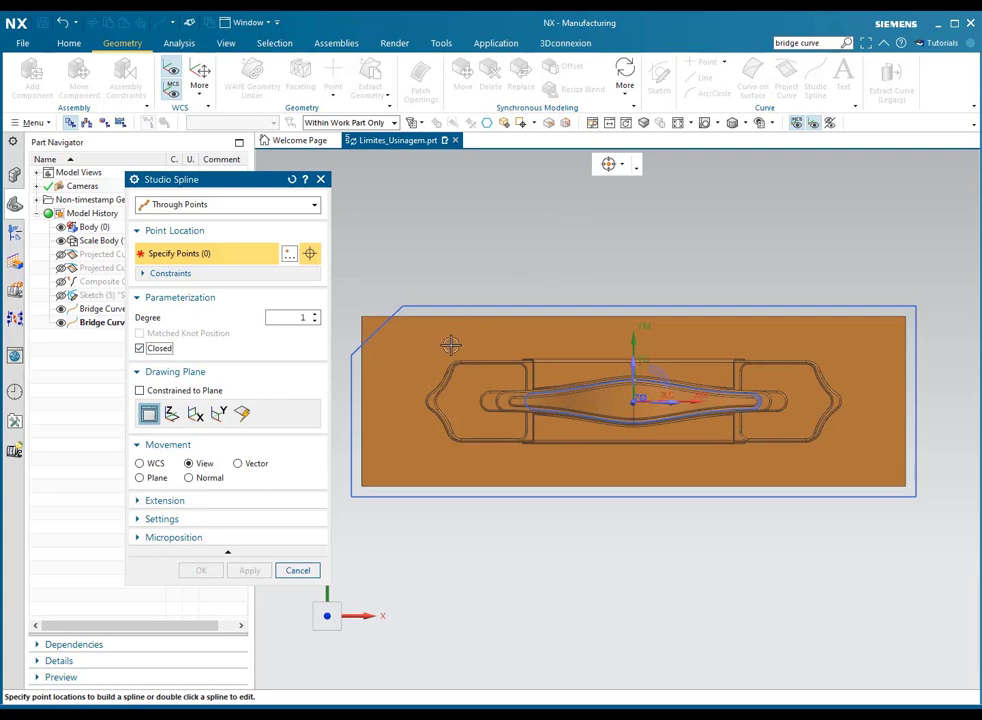
{"action": "left_click", "coordinate": [423, 372]}
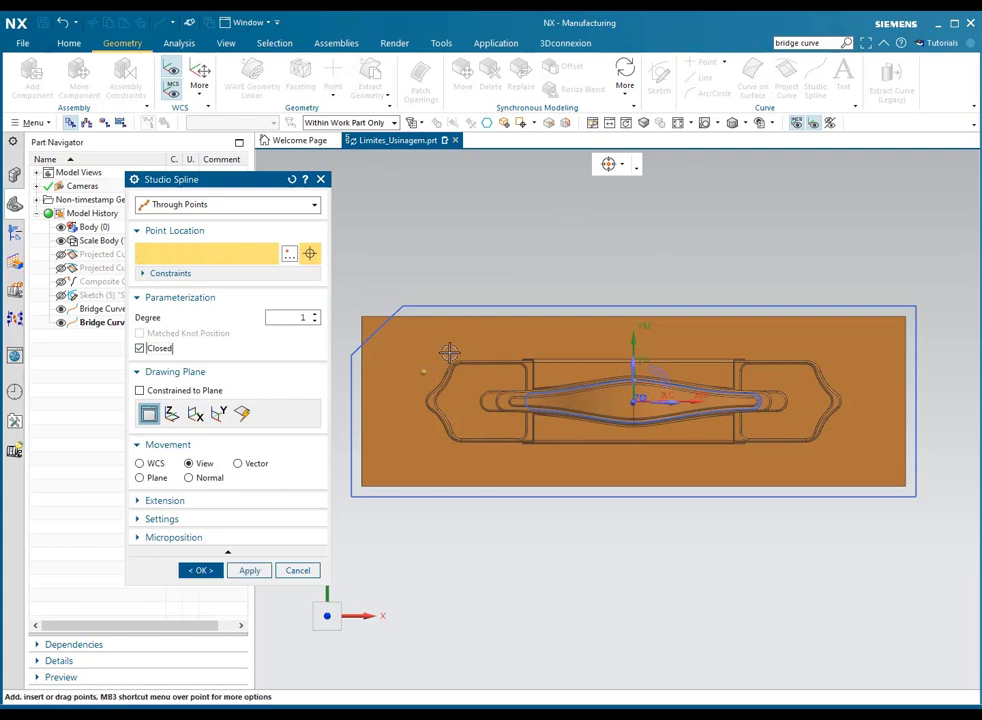
{"action": "left_click", "coordinate": [449, 351]}
{"action": "left_click", "coordinate": [494, 348]}
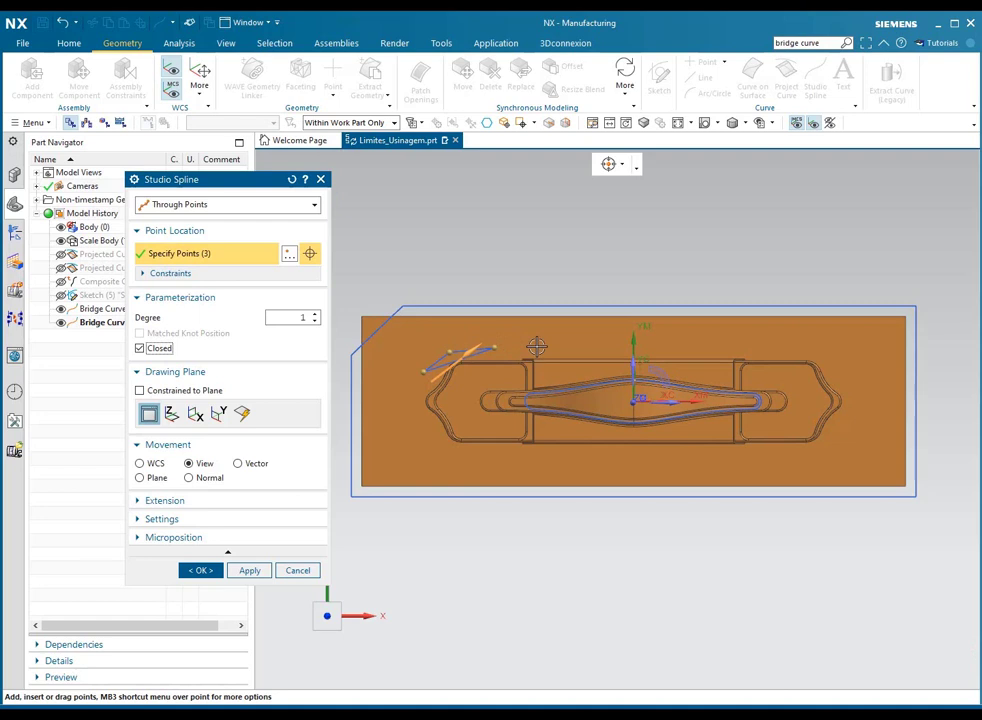
{"action": "left_click", "coordinate": [538, 346]}
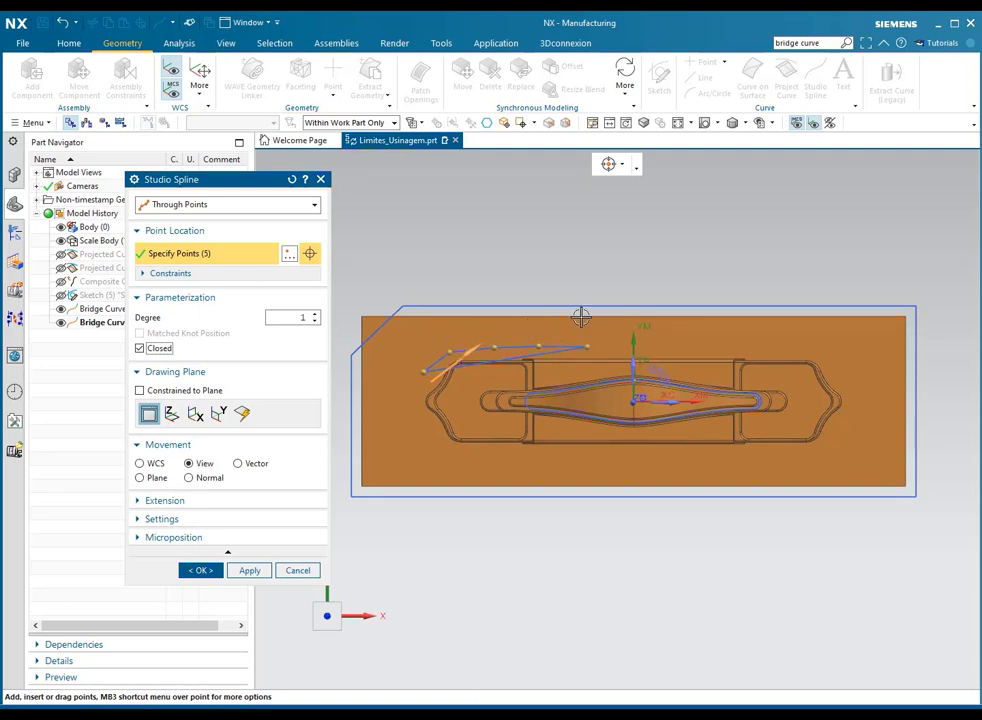
Undo the spline points after the second one and try to close the two-point spline.
{"action": "key", "text": "ctrl+z"}
{"action": "key", "text": "ctrl+z"}
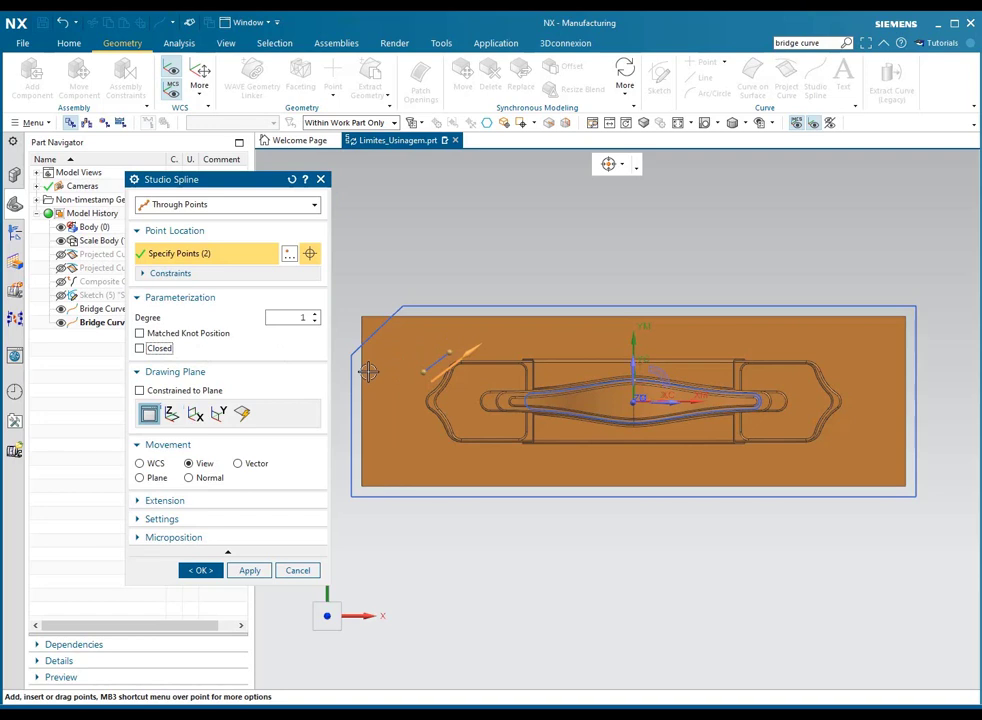
{"action": "left_click", "coordinate": [140, 348]}
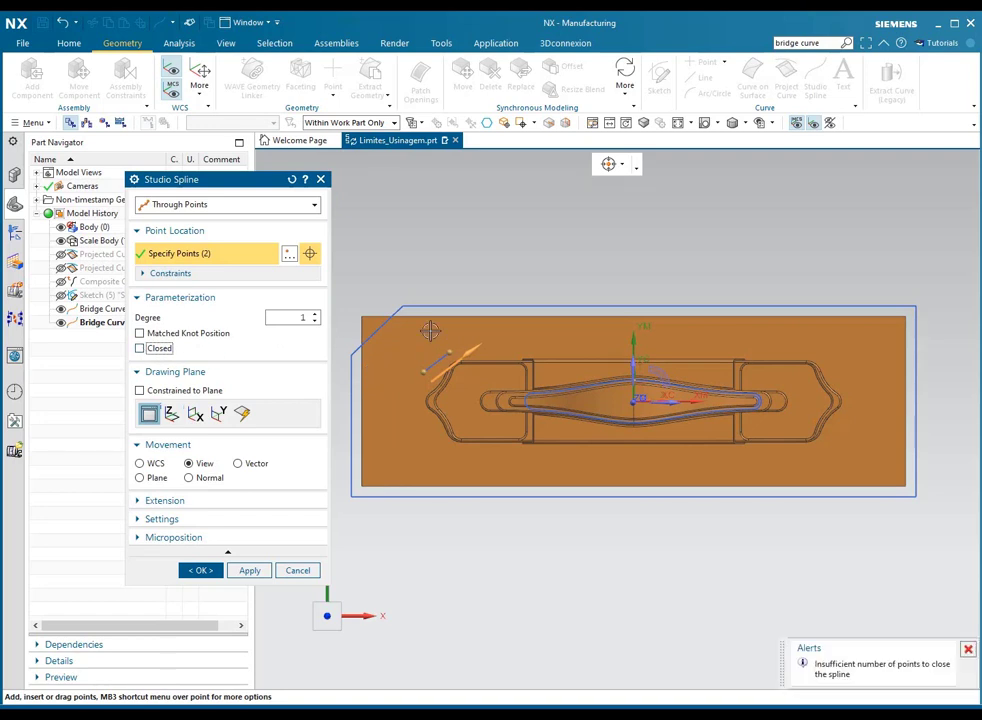
Add four spline points just outside the handle's upper edge and make the spline Closed.
{"action": "left_click", "coordinate": [494, 347]}
{"action": "left_click", "coordinate": [575, 347]}
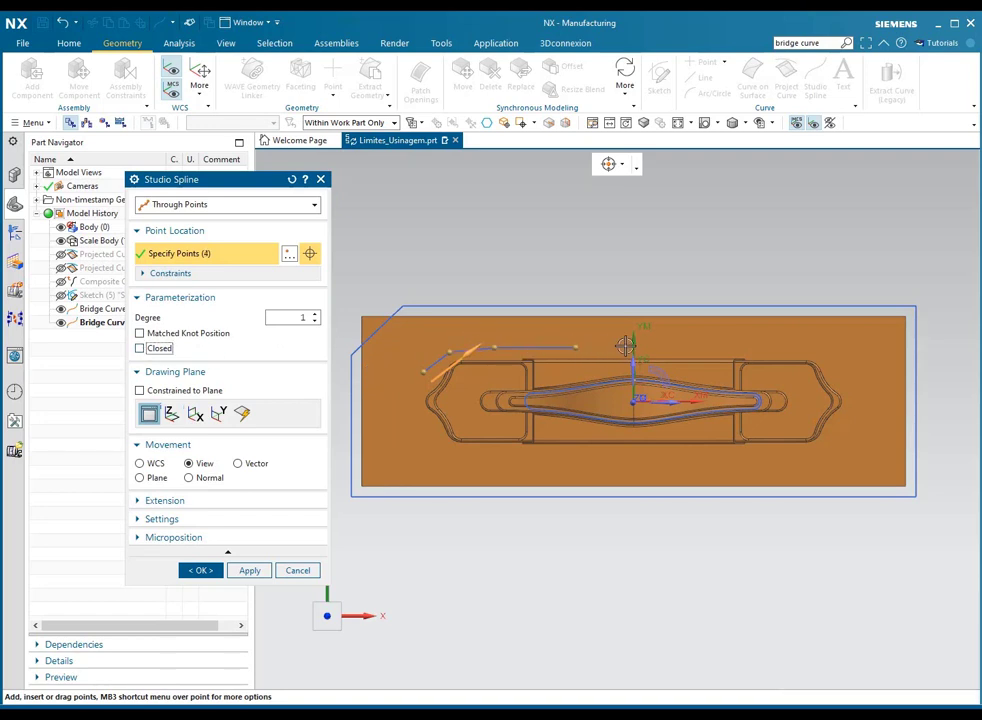
{"action": "left_click", "coordinate": [140, 347]}
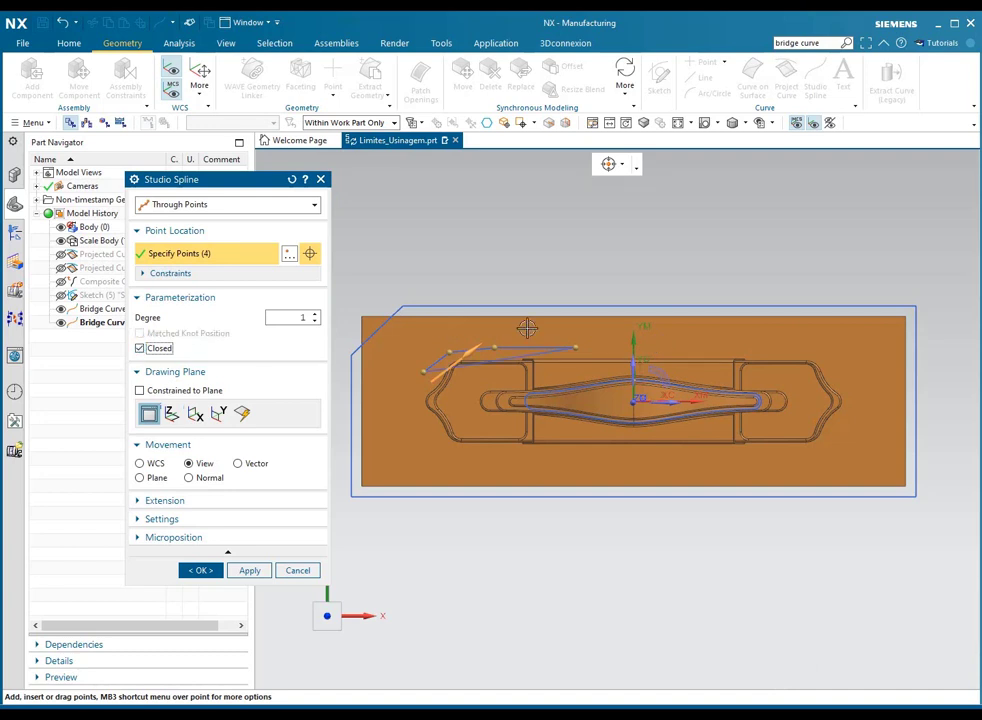
{"action": "left_click", "coordinate": [667, 349]}
{"action": "left_click", "coordinate": [739, 347]}
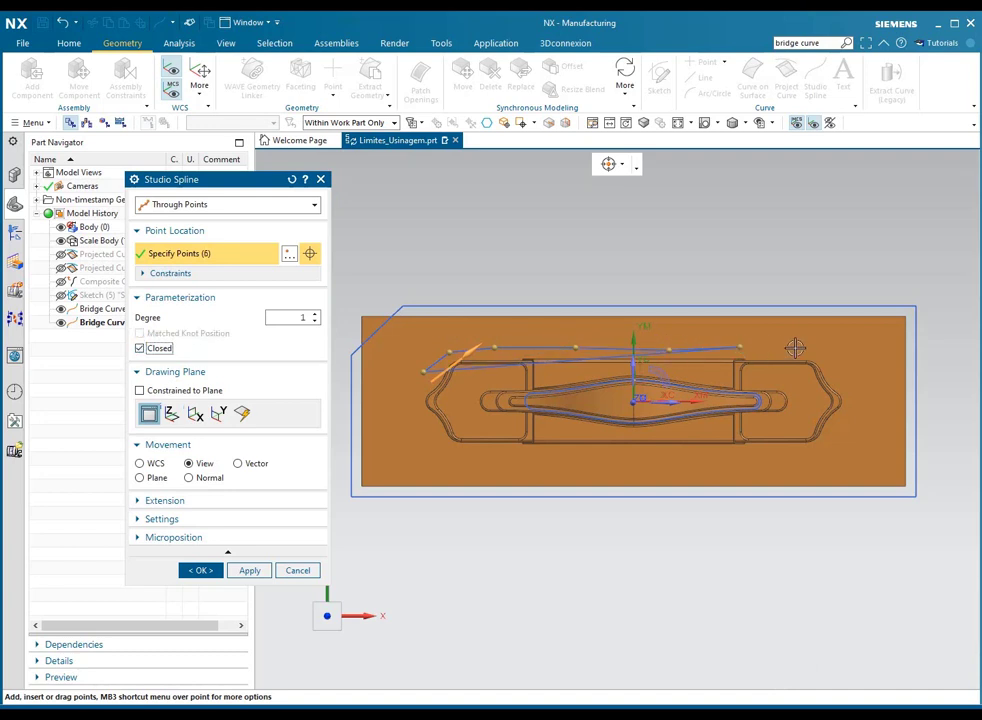
Add six spline points around the outside of the handle's right end.
{"action": "left_click", "coordinate": [803, 351]}
{"action": "left_click", "coordinate": [826, 357]}
{"action": "left_click", "coordinate": [845, 385]}
{"action": "left_click", "coordinate": [849, 410]}
{"action": "left_click", "coordinate": [834, 441]}
{"action": "left_click", "coordinate": [814, 451]}
Add seven spline points along the handle's lower edge and around its left end to complete the outline.
{"action": "left_click", "coordinate": [755, 456]}
{"action": "left_click", "coordinate": [673, 456]}
{"action": "left_click", "coordinate": [584, 458]}
{"action": "left_click", "coordinate": [493, 455]}
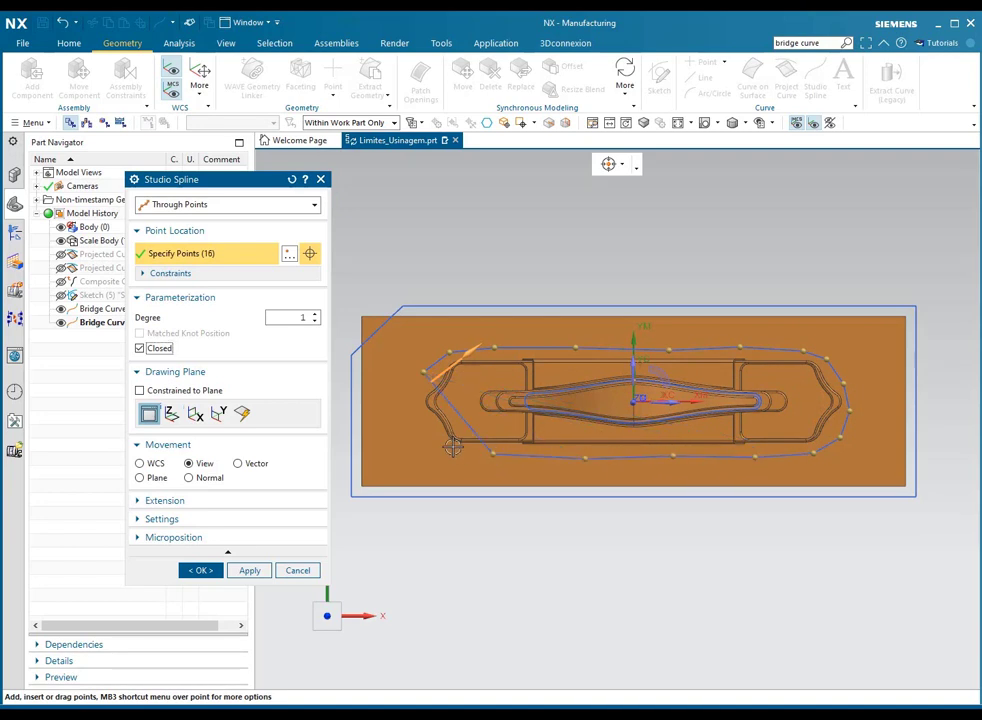
{"action": "left_click", "coordinate": [456, 451]}
{"action": "left_click", "coordinate": [428, 418]}
{"action": "left_click", "coordinate": [416, 389]}
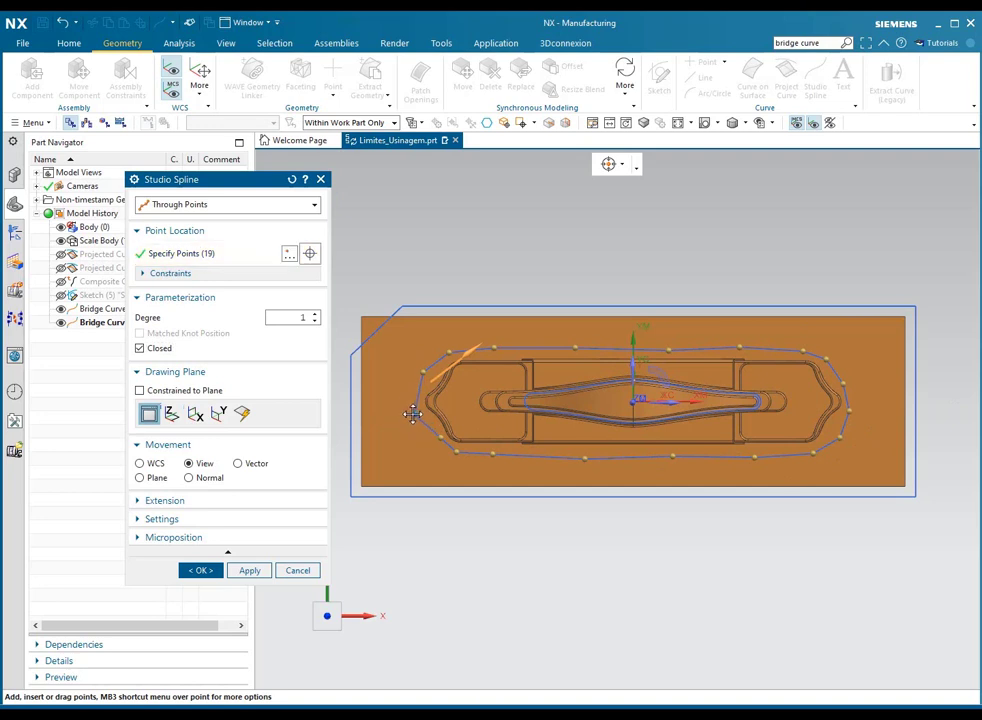
Move the lower-left spline point and insert a new point on the adjacent segment using Point on Curve snapping.
{"action": "mouse_move", "coordinate": [443, 437]}
{"action": "left_mouse_down"}
{"action": "mouse_move", "coordinate": [437, 431]}
{"action": "mouse_move", "coordinate": [445, 452]}
{"action": "left_mouse_up"}
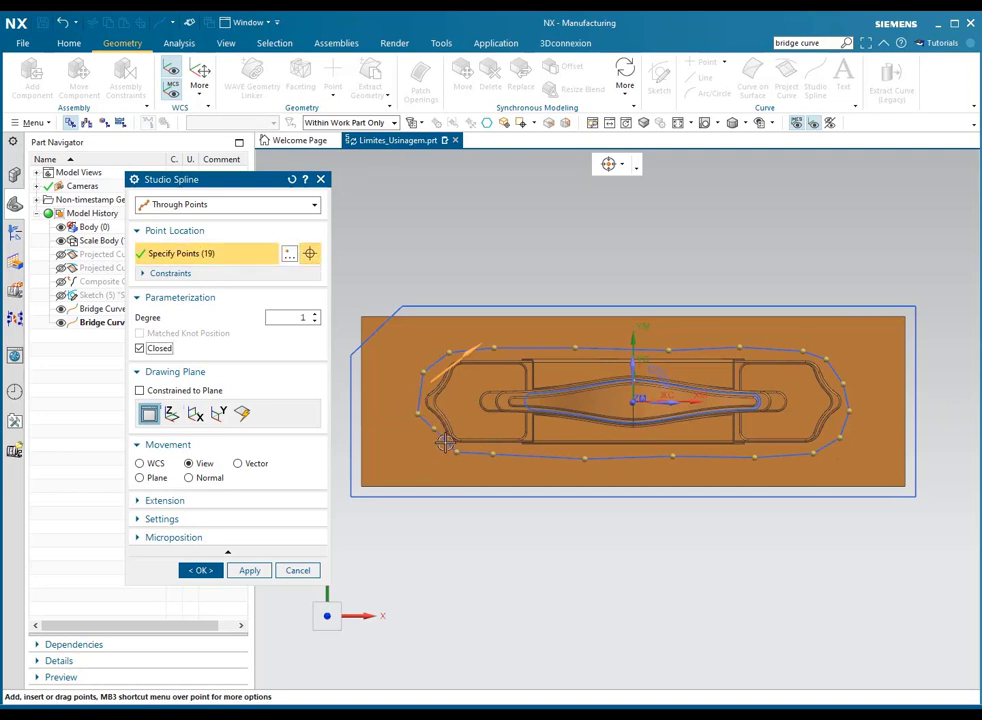
{"action": "scroll", "coordinate": [445, 441], "scroll_direction": "up", "scroll_amount": 5}
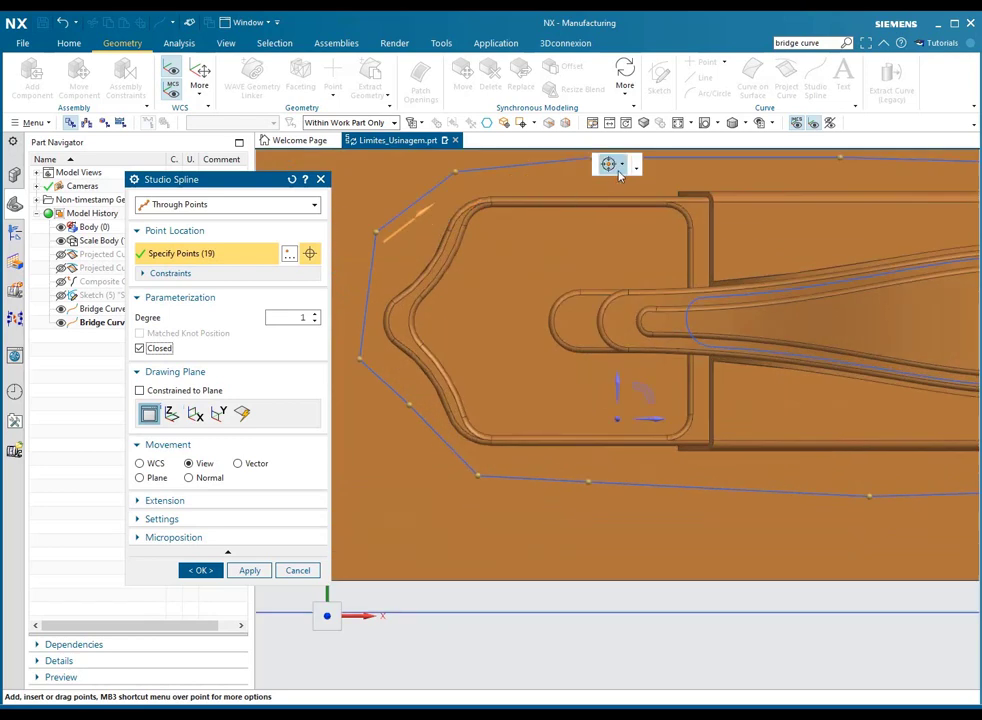
{"action": "left_click", "coordinate": [621, 166]}
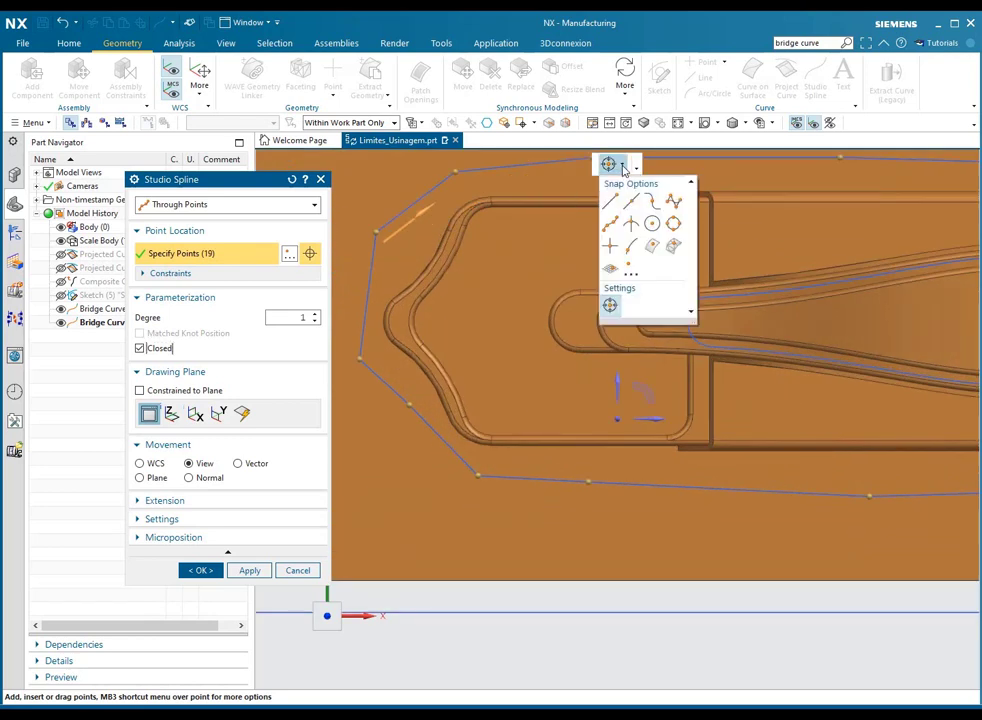
{"action": "left_click", "coordinate": [631, 251]}
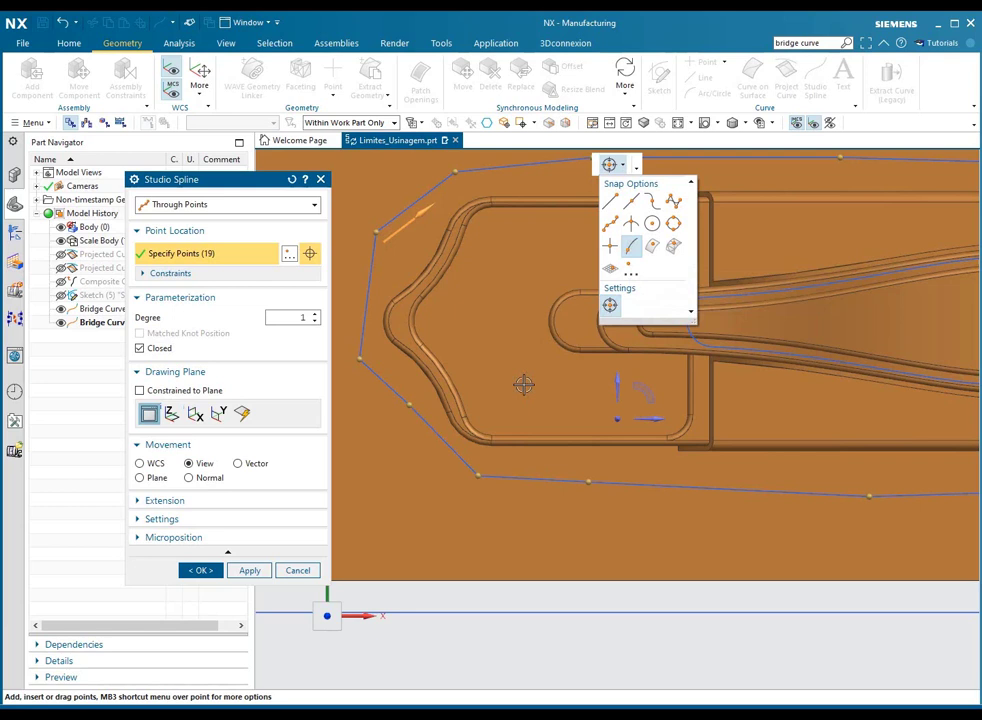
{"action": "left_click", "coordinate": [444, 437]}
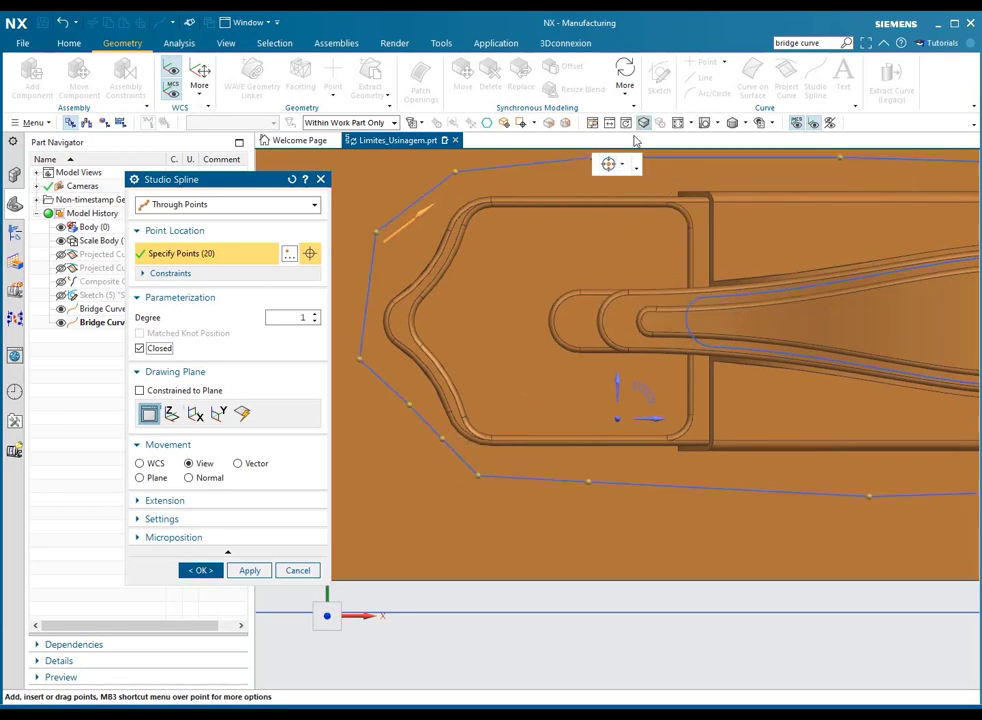
{"action": "left_click", "coordinate": [620, 164]}
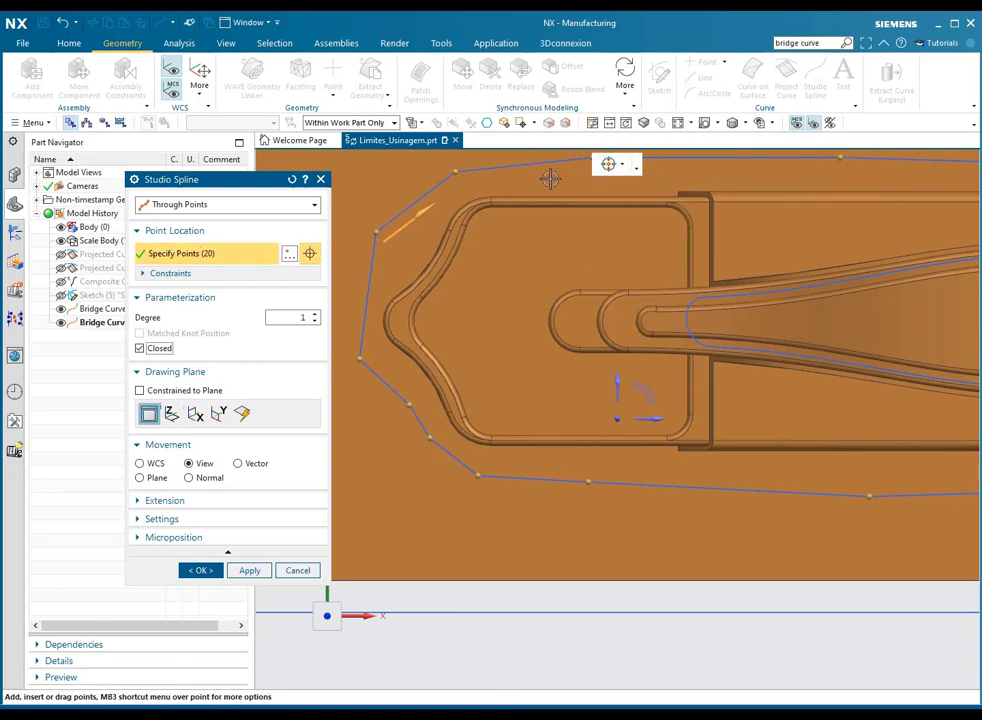
Insert a point midway on the spline segment beside the handle's left tip using Point on Curve snapping.
{"action": "left_click", "coordinate": [622, 164]}
{"action": "left_click", "coordinate": [630, 247]}
{"action": "left_click", "coordinate": [369, 288]}
{"action": "left_click", "coordinate": [620, 164]}
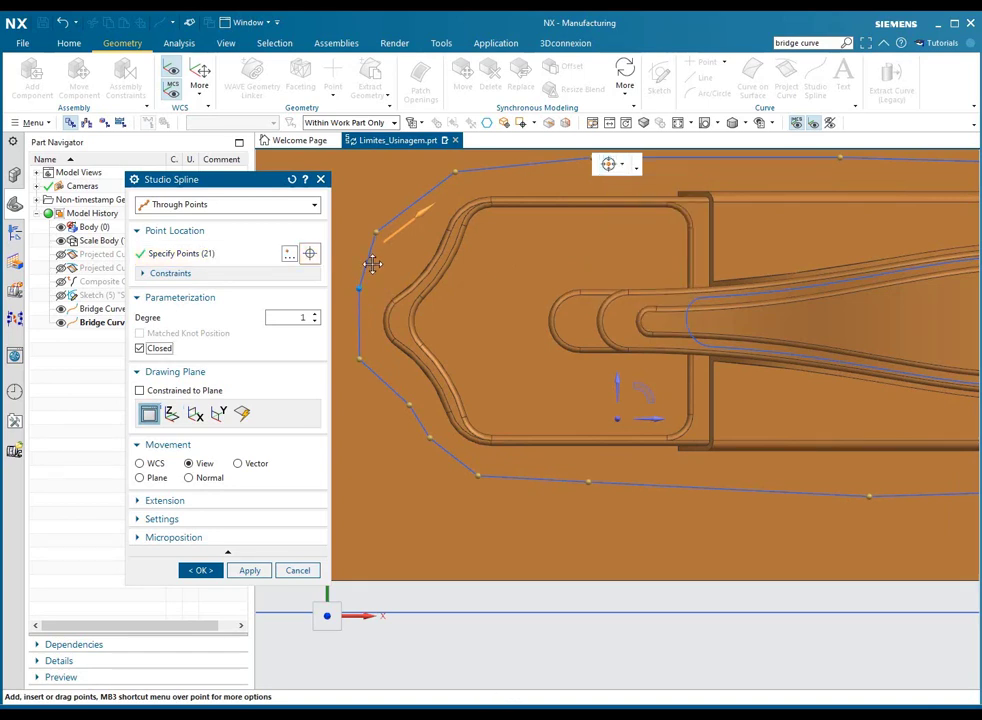
Reposition three spline points around the handle's left end to follow its contour more closely.
{"action": "left_click_drag", "start_coordinate": [377, 227], "coordinate": [390, 240]}
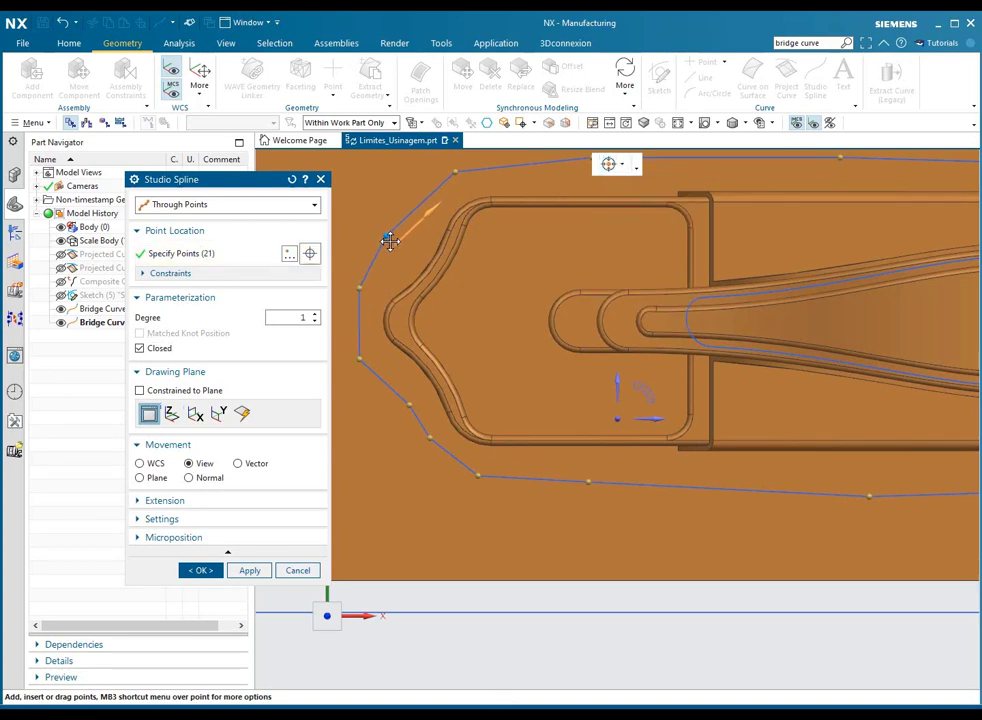
{"action": "left_click_drag", "start_coordinate": [359, 355], "coordinate": [368, 352]}
{"action": "left_click_drag", "start_coordinate": [410, 404], "coordinate": [399, 393]}
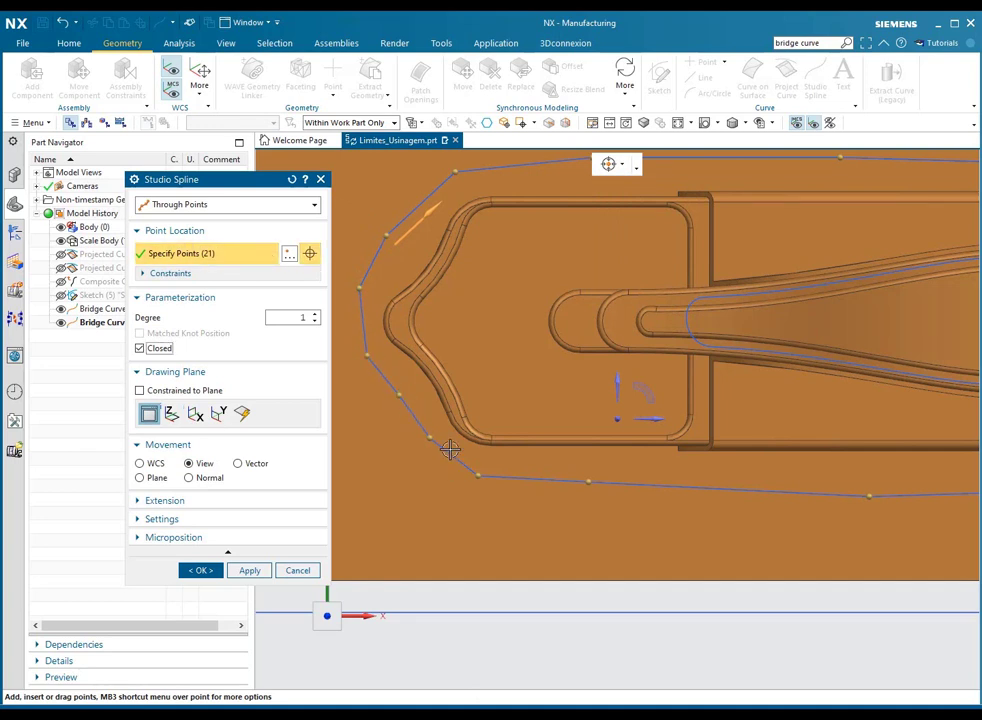
{"action": "key", "text": "ctrl+alt+t"}
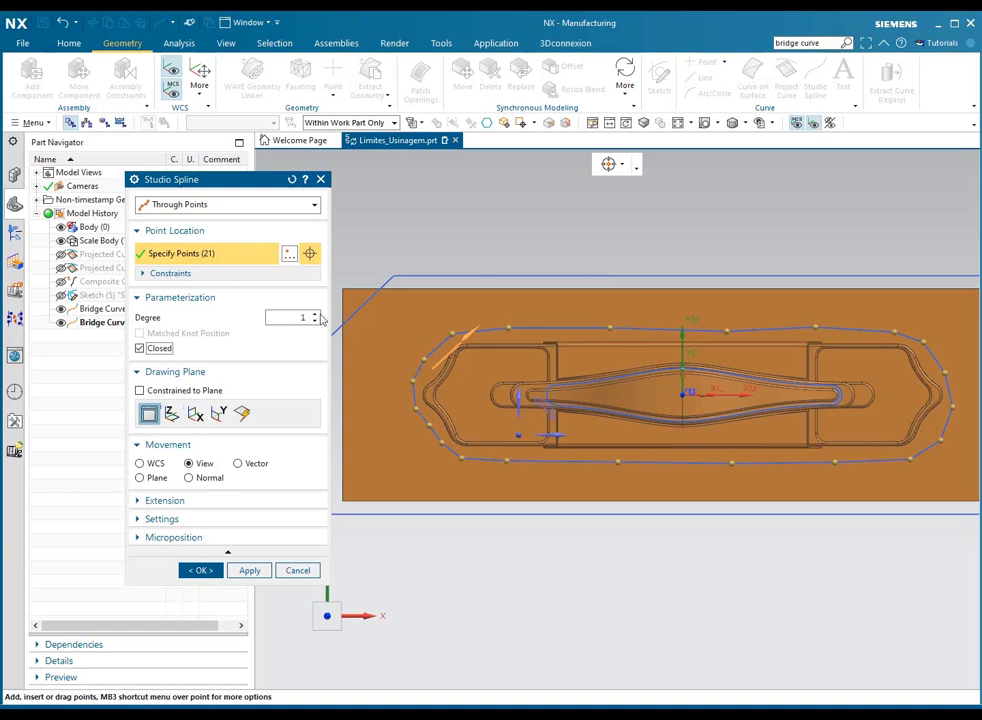
Create the closed degree-1 spline around the handle and set the degree to 3 for a new spline.
{"action": "left_click", "coordinate": [249, 570]}
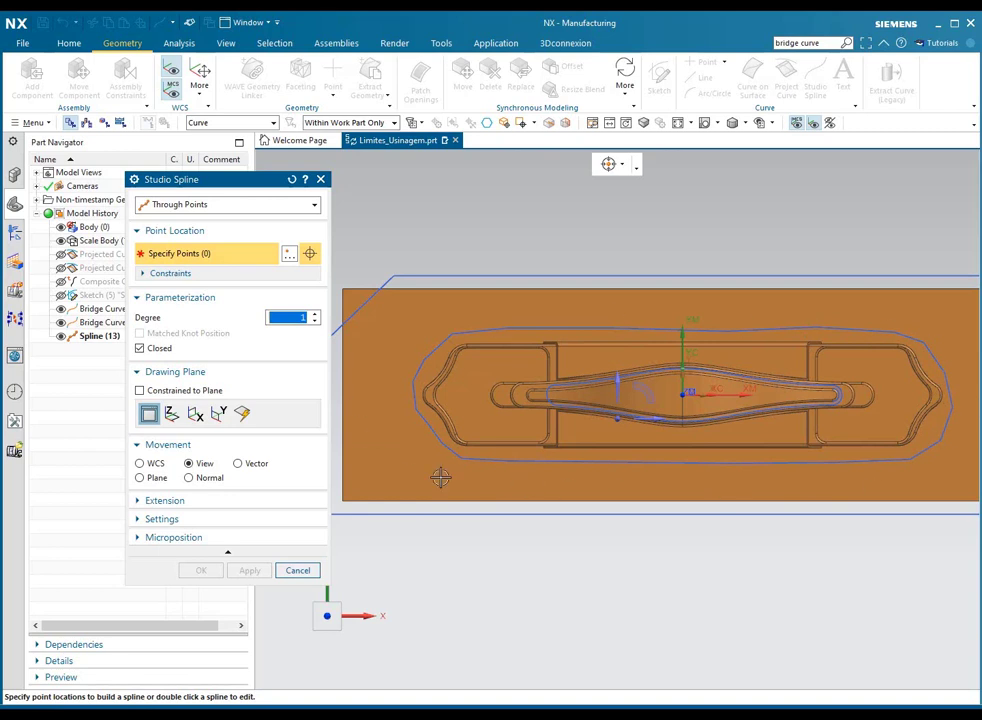
{"action": "left_click", "coordinate": [315, 314]}
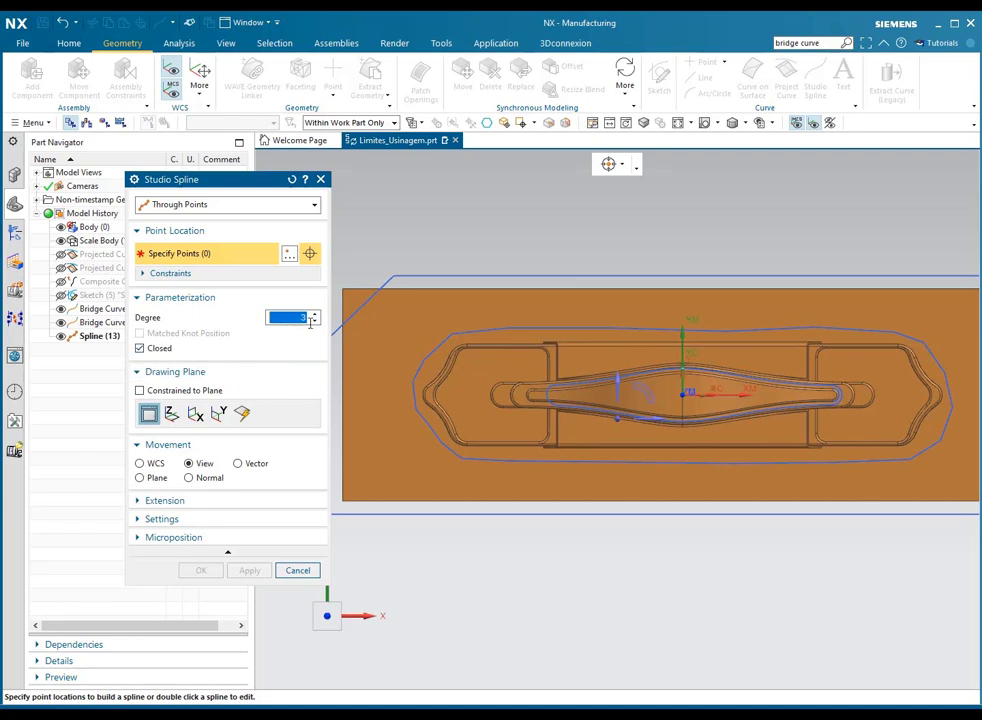
{"action": "left_click", "coordinate": [622, 164]}
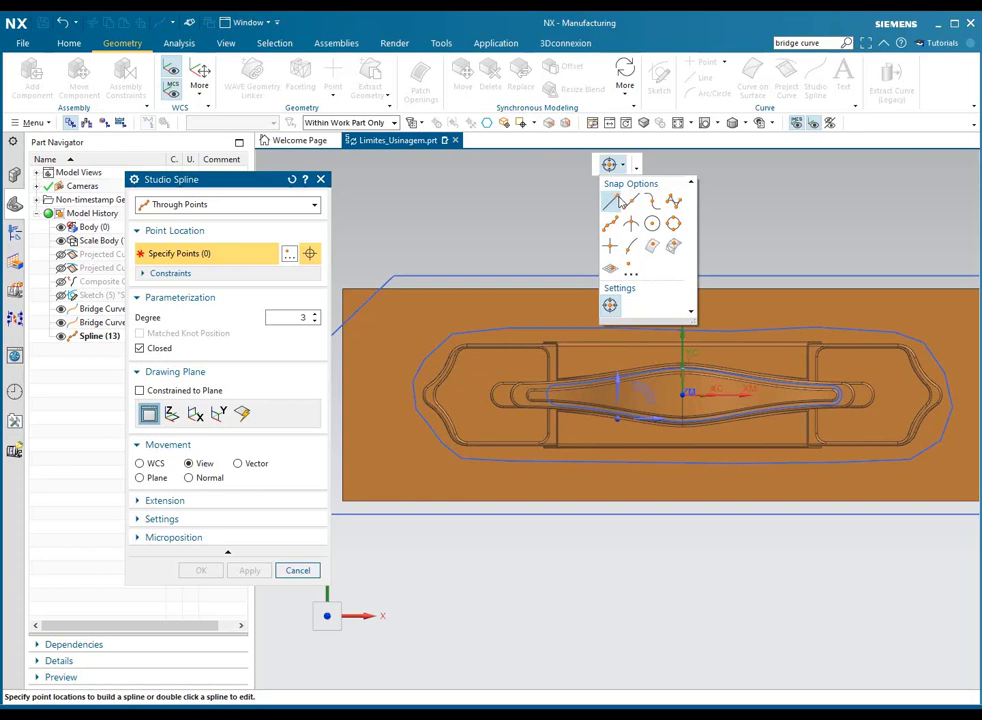
{"action": "left_click", "coordinate": [904, 144]}
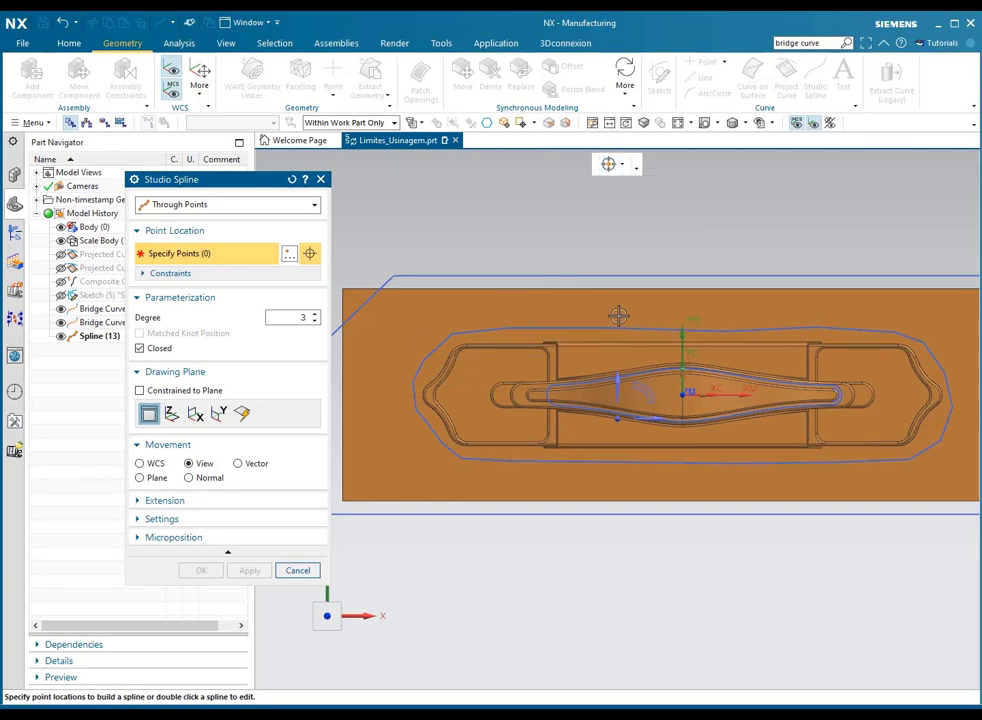
Place eight points of the closed degree-3 spline outside the first boundary, from its upper-left corner along its upper edge.
{"action": "left_click", "coordinate": [423, 343]}
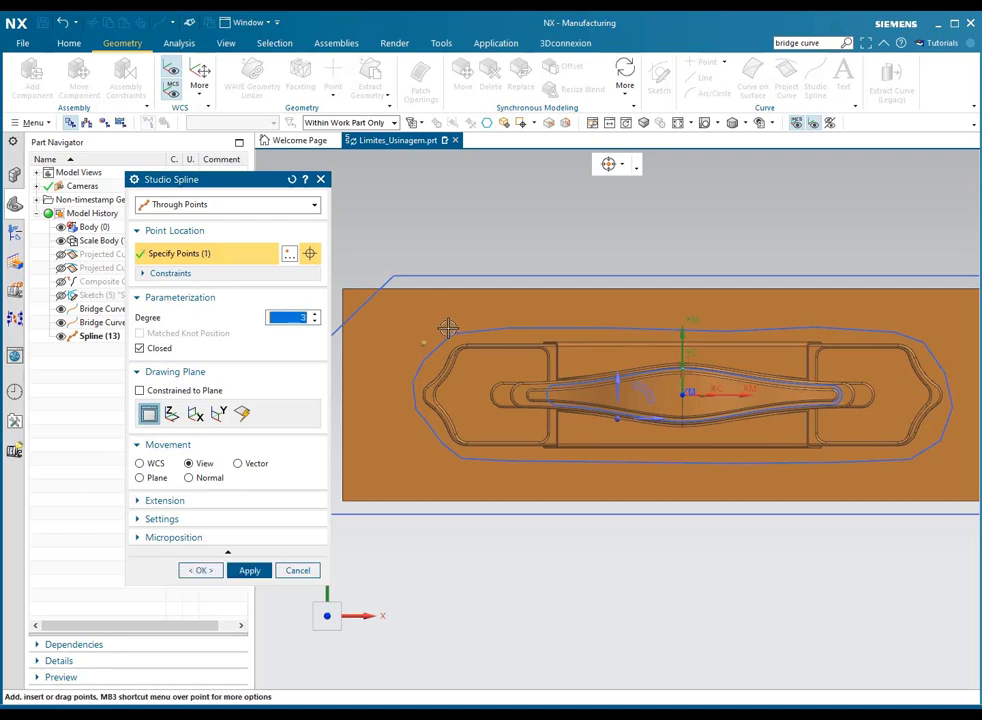
{"action": "left_click", "coordinate": [458, 320]}
{"action": "left_click", "coordinate": [511, 318]}
{"action": "left_click", "coordinate": [558, 318]}
{"action": "left_click", "coordinate": [623, 319]}
{"action": "left_click", "coordinate": [708, 318]}
{"action": "left_click", "coordinate": [785, 319]}
{"action": "left_click", "coordinate": [849, 320]}
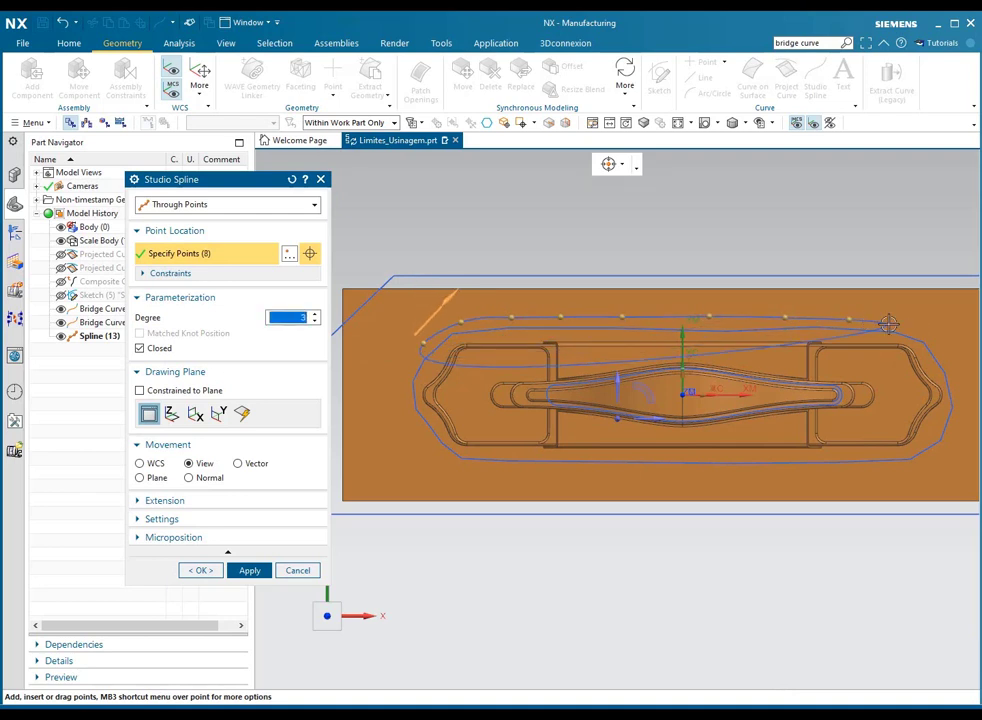
Add six spline points around the handle's right end and along the right part of its lower edge.
{"action": "left_click", "coordinate": [918, 329]}
{"action": "left_click", "coordinate": [955, 370]}
{"action": "left_click", "coordinate": [955, 432]}
{"action": "left_click", "coordinate": [918, 462]}
{"action": "left_click", "coordinate": [862, 469]}
{"action": "left_click", "coordinate": [776, 475]}
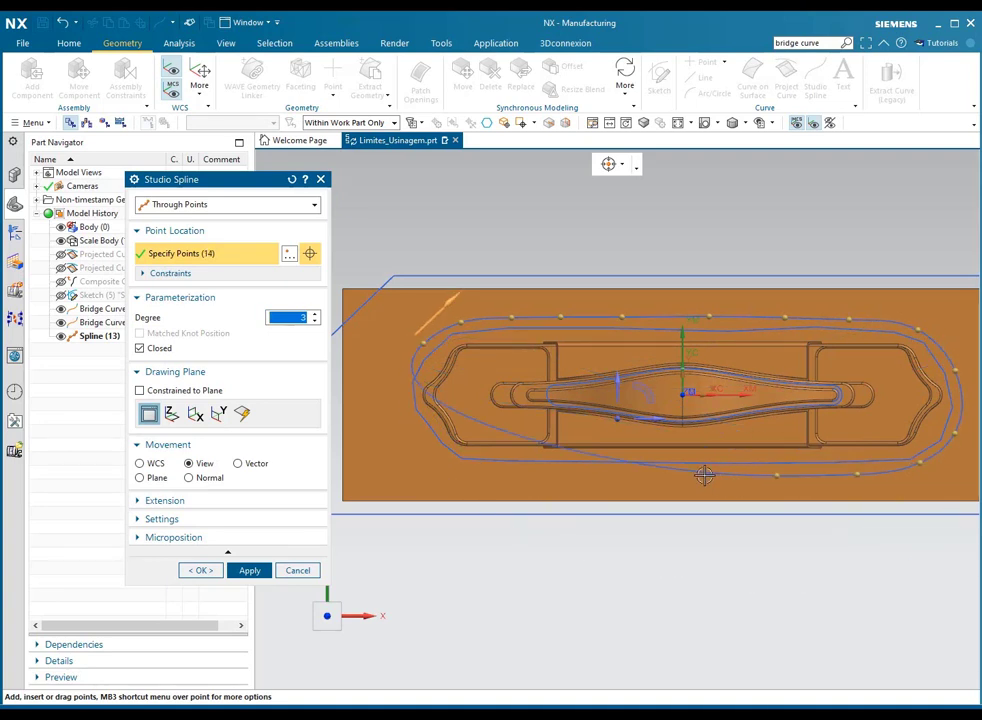
Add five spline points along the rest of the lower edge and around the handle's left end to complete the outline.
{"action": "left_click", "coordinate": [624, 474]}
{"action": "left_click", "coordinate": [545, 469]}
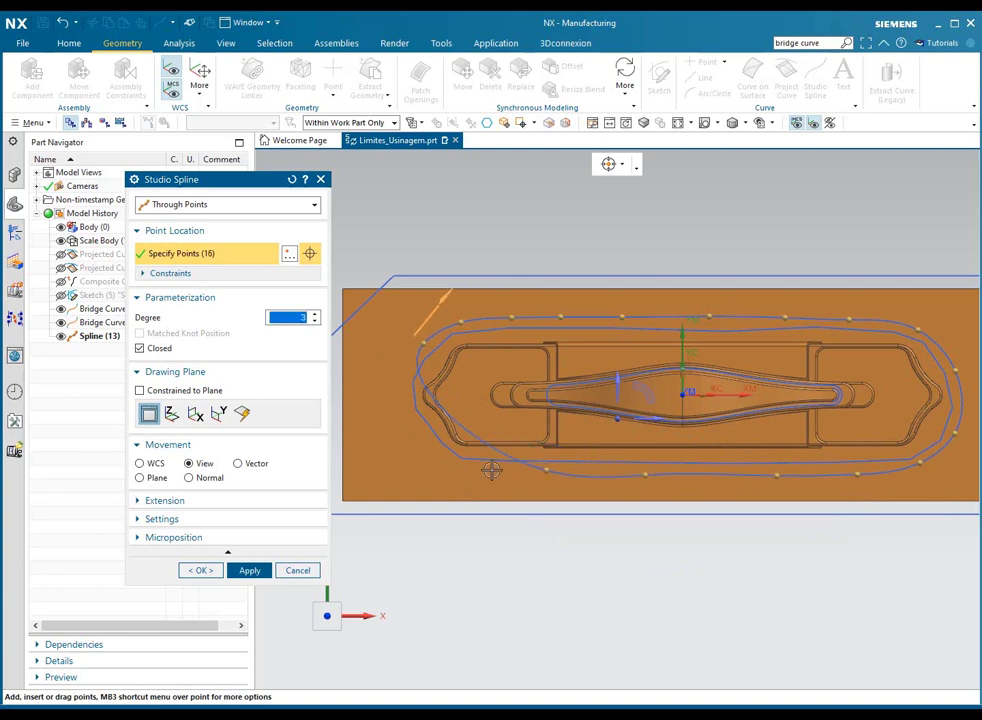
{"action": "left_click", "coordinate": [468, 466]}
{"action": "left_click", "coordinate": [431, 447]}
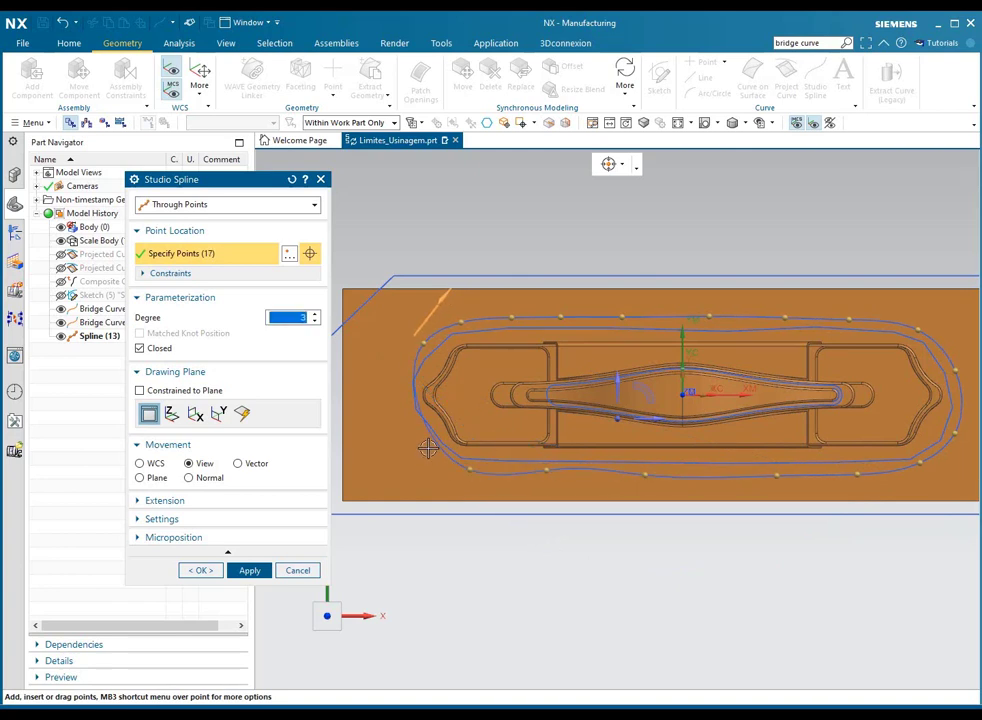
{"action": "left_click", "coordinate": [405, 390]}
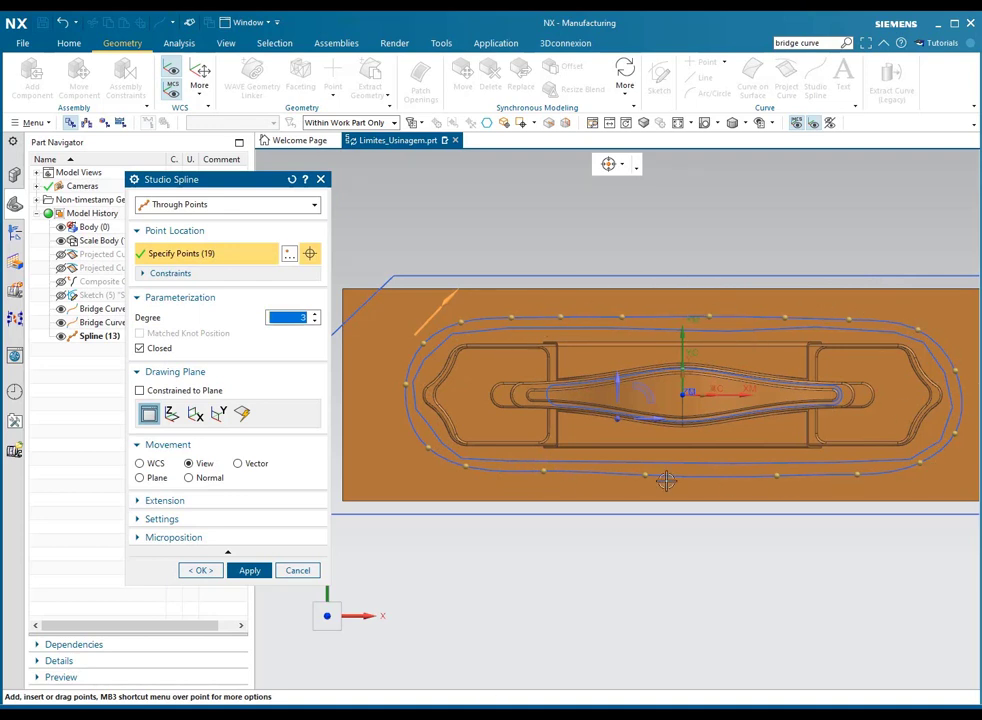
Reposition three points along the spline's lower edge to straighten it.
{"action": "mouse_move", "coordinate": [770, 478]}
{"action": "left_mouse_down"}
{"action": "mouse_move", "coordinate": [752, 474]}
{"action": "mouse_move", "coordinate": [760, 473]}
{"action": "left_mouse_up"}
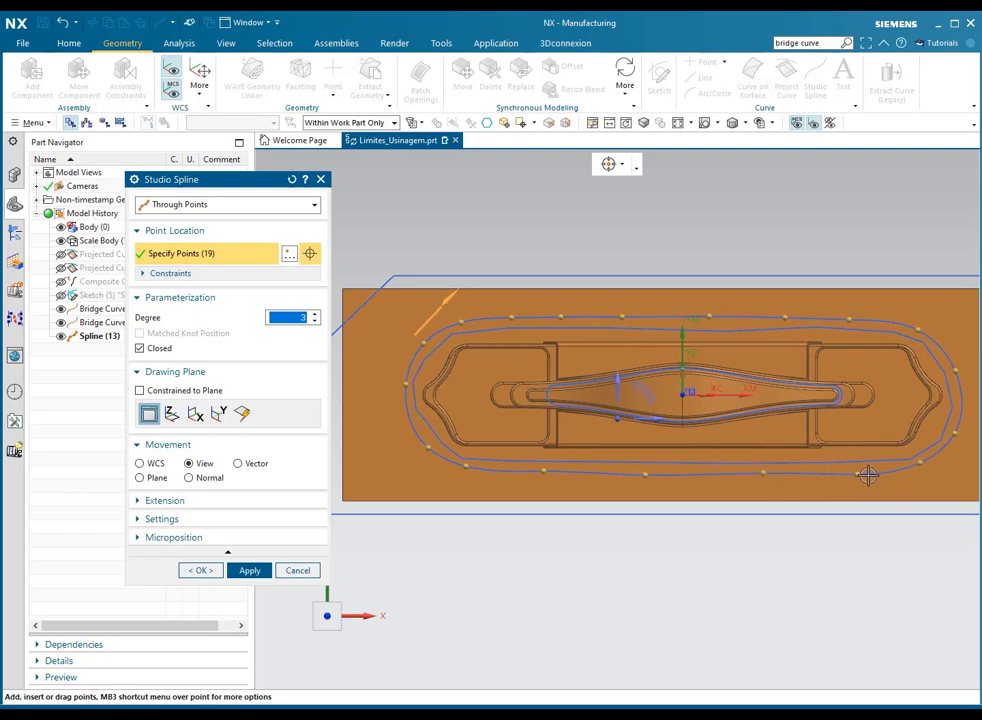
{"action": "left_click", "coordinate": [856, 474]}
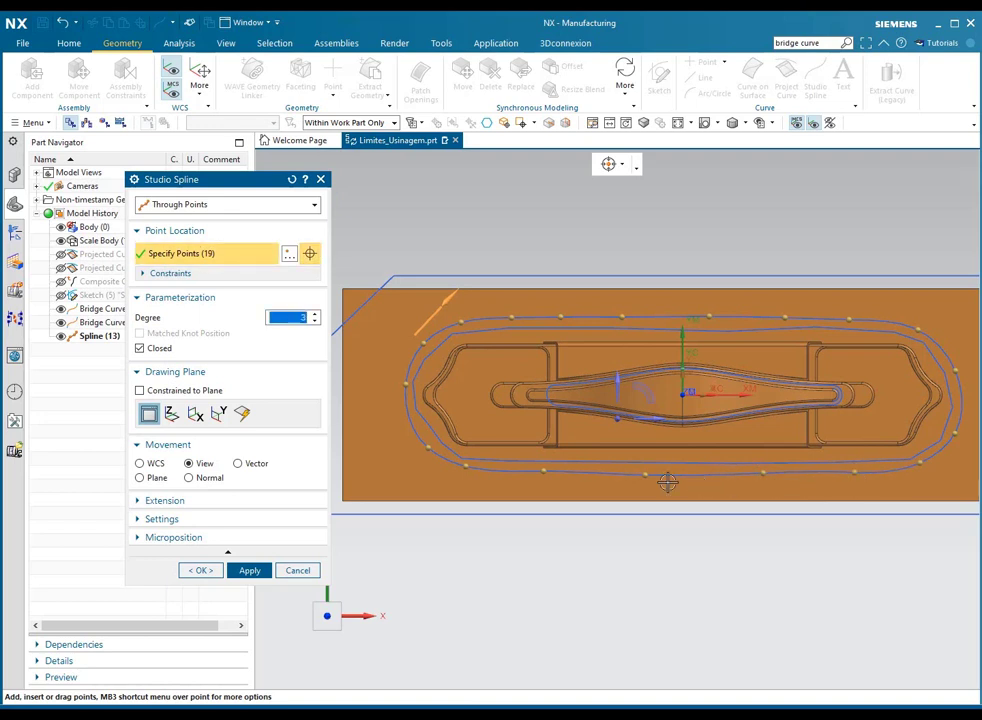
{"action": "left_click_drag", "start_coordinate": [645, 473], "coordinate": [657, 476]}
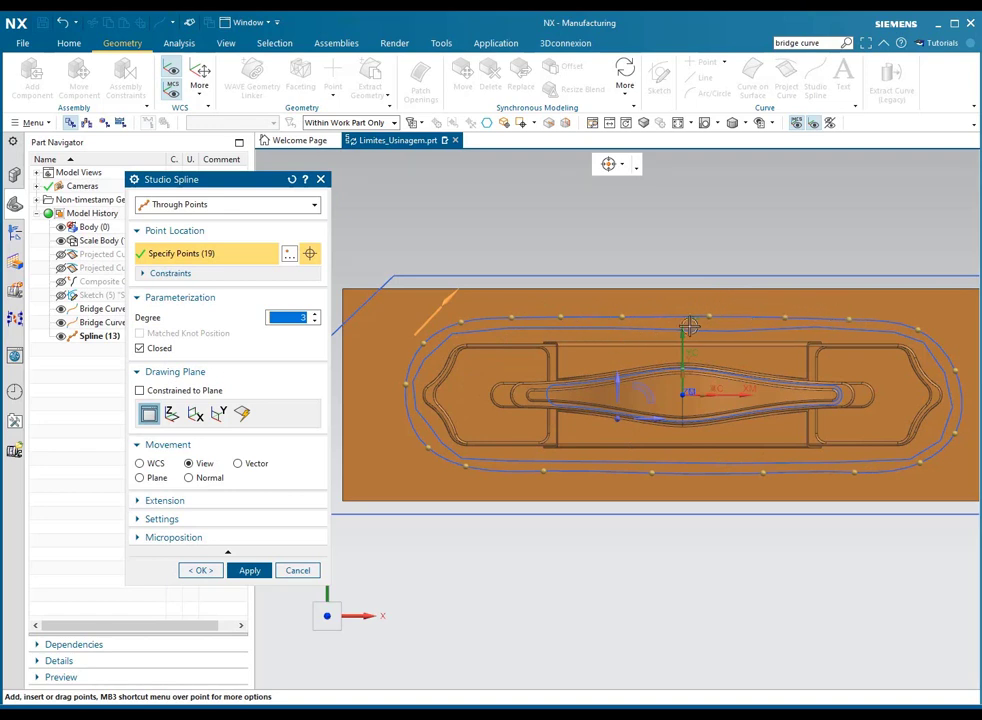
Delete two neighbouring points on the upper edge of the spline, left of the handle's centre.
{"action": "right_click", "coordinate": [621, 317]}
{"action": "left_click", "coordinate": [662, 350]}
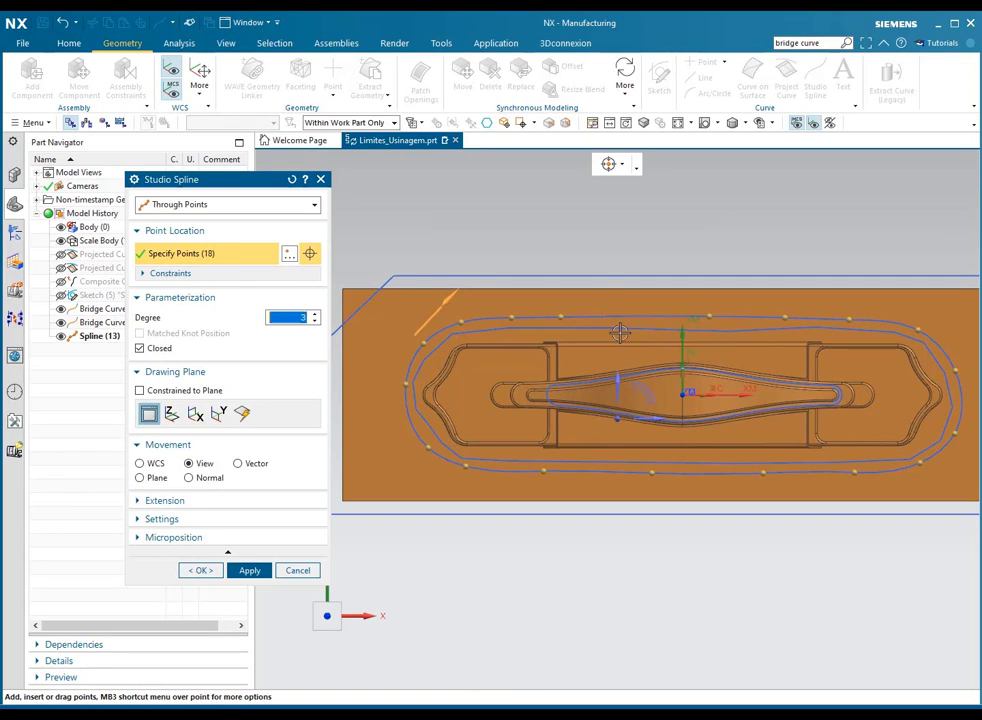
{"action": "right_click", "coordinate": [561, 316]}
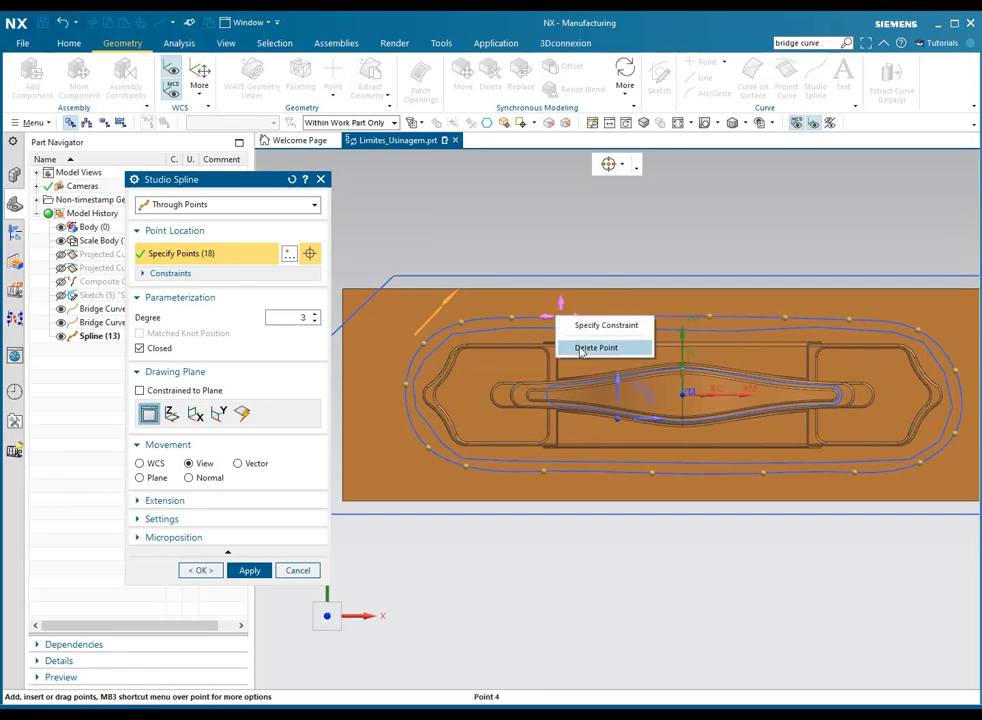
{"action": "left_click", "coordinate": [585, 348]}
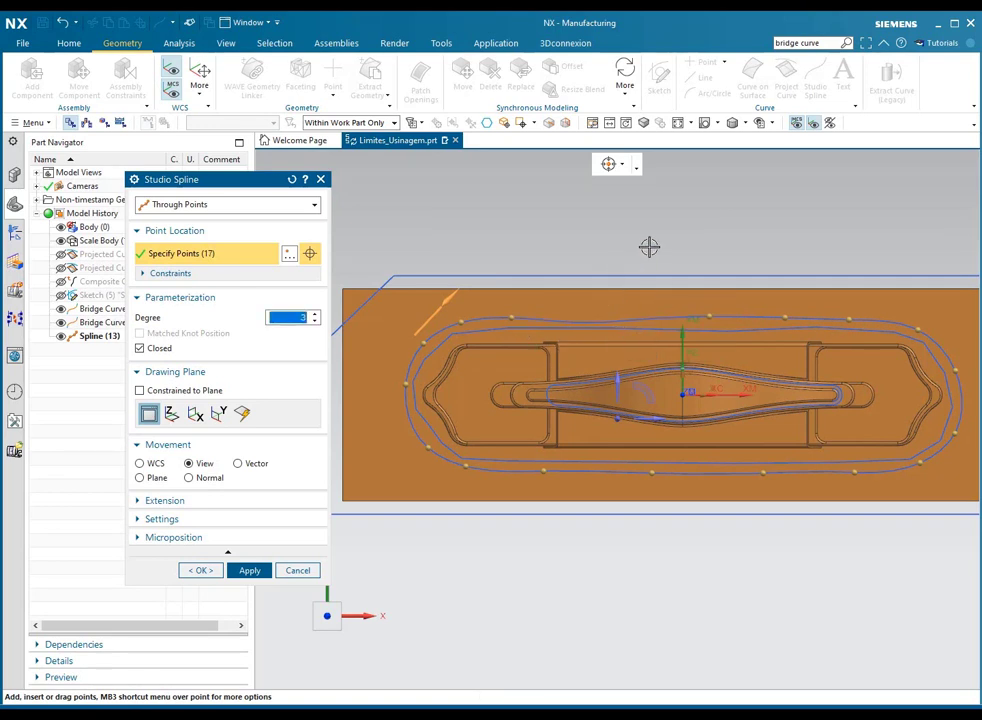
Insert a new point on the upper spline segment left of the centre using Point on Curve snapping.
{"action": "left_click", "coordinate": [623, 165]}
{"action": "left_click", "coordinate": [633, 246]}
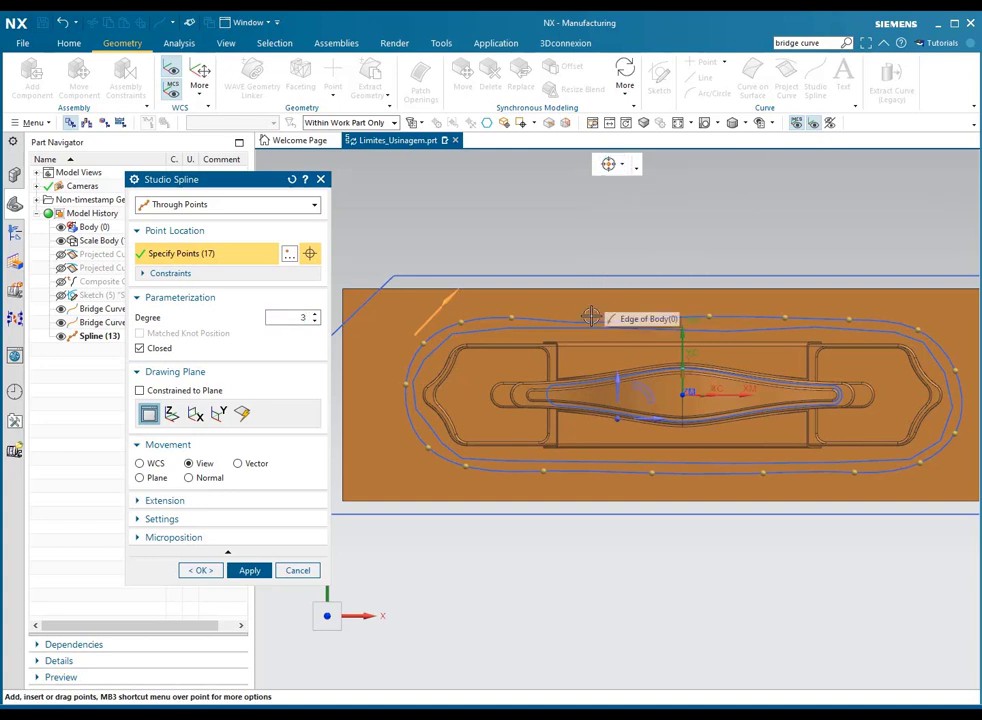
{"action": "left_click", "coordinate": [590, 317]}
Try moving the inserted upper-edge point with point-on-surface snapping enabled and inspect the spline's height in a 3D view.
{"action": "left_click", "coordinate": [624, 166]}
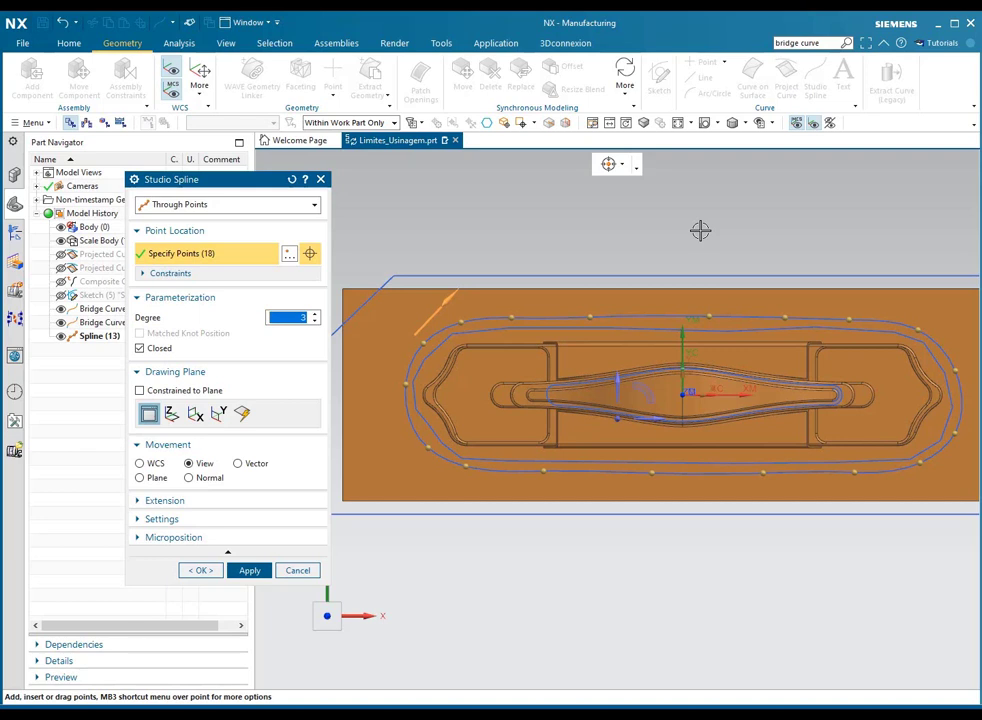
{"action": "left_click", "coordinate": [610, 164]}
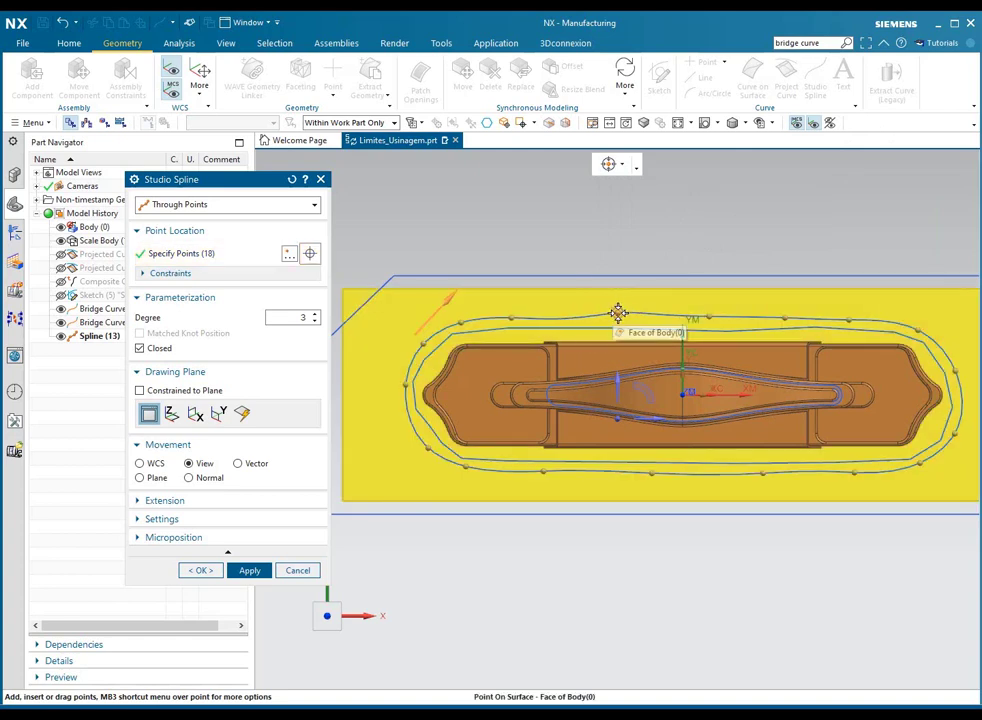
{"action": "key", "text": "Home"}
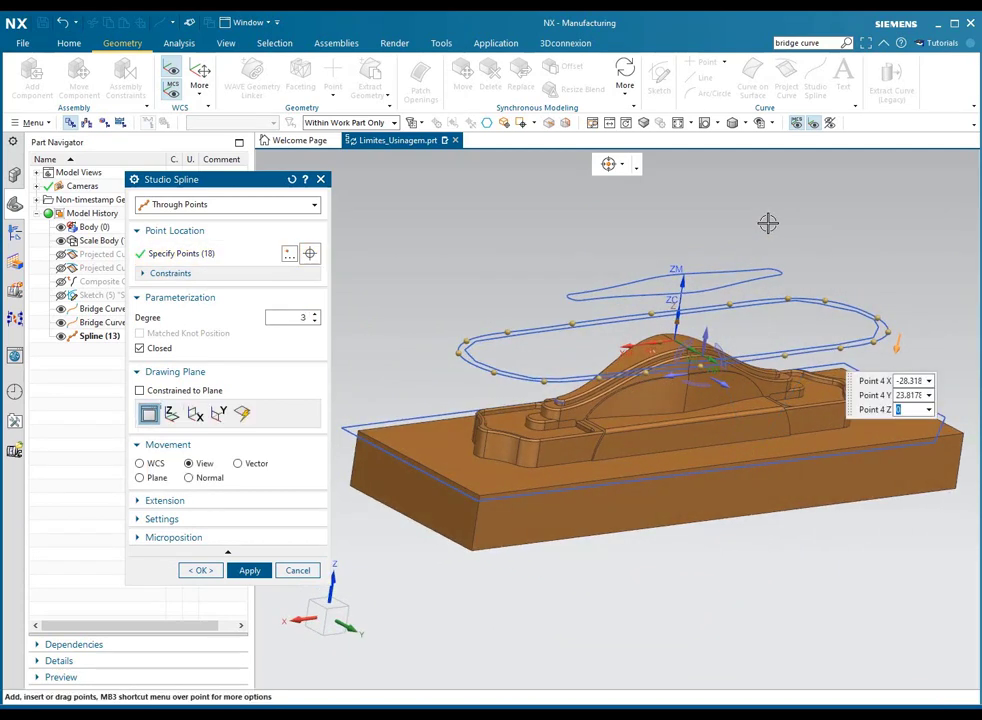
{"action": "left_click", "coordinate": [621, 165]}
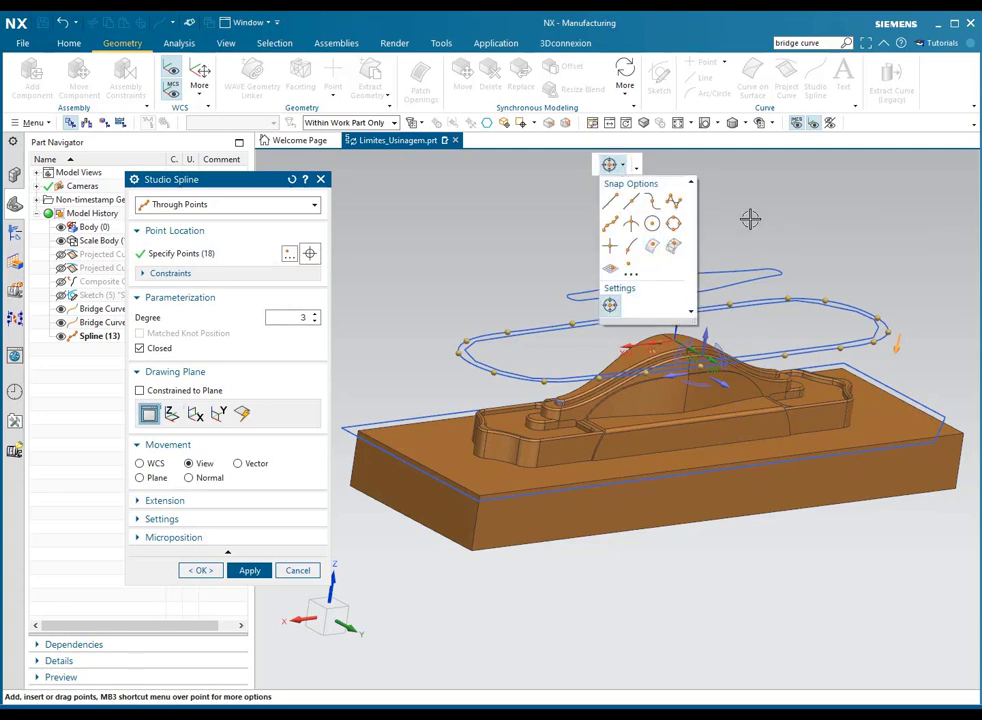
{"action": "key", "text": "ctrl+alt+t"}
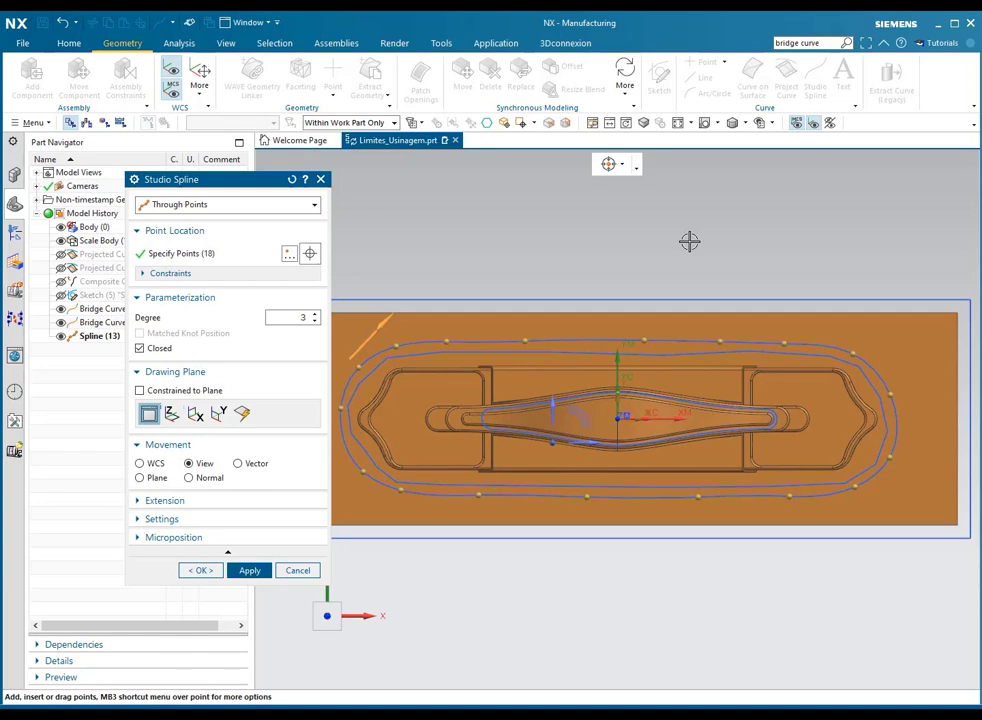
Create the closed degree-3 spline and hide both boundary splines around the handle.
{"action": "left_click", "coordinate": [199, 571]}
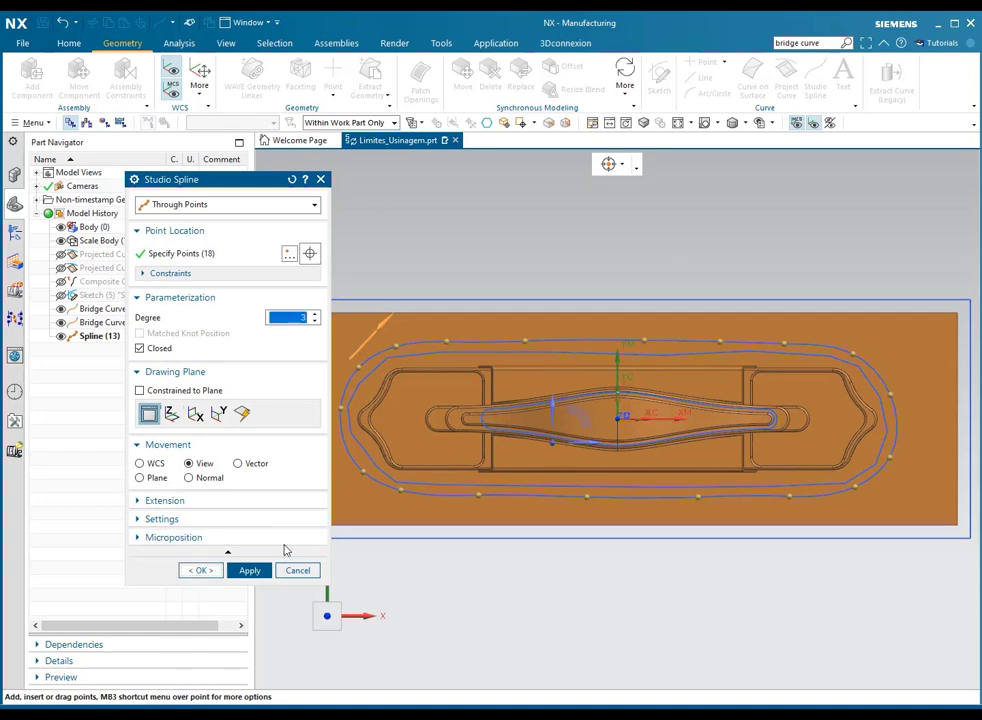
{"action": "left_click", "coordinate": [486, 342]}
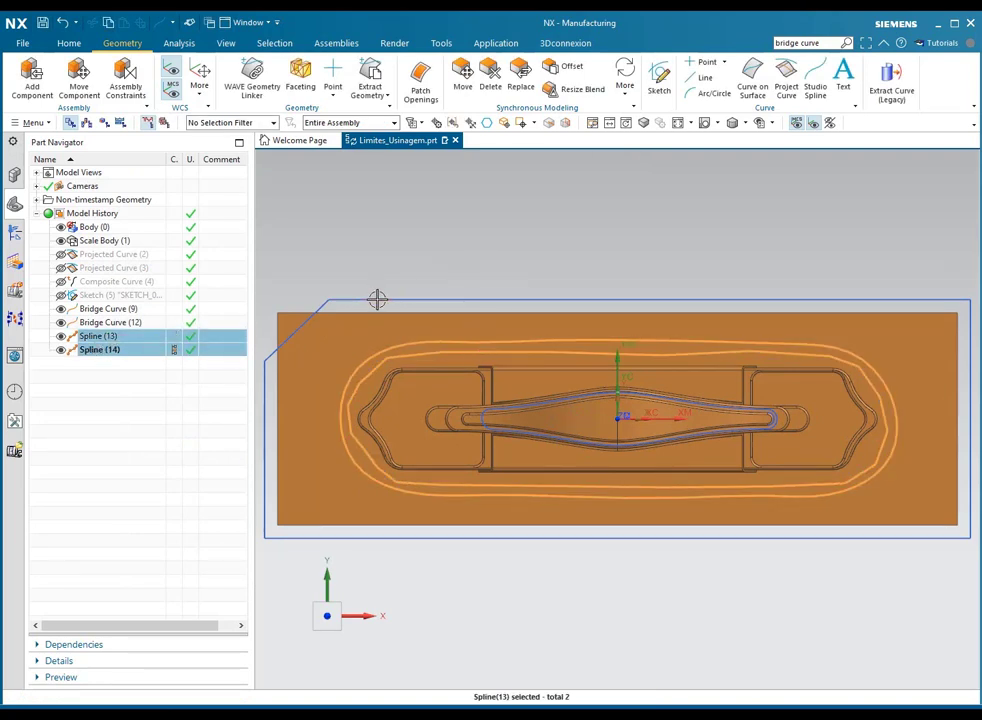
{"action": "key", "text": "ctrl+b"}
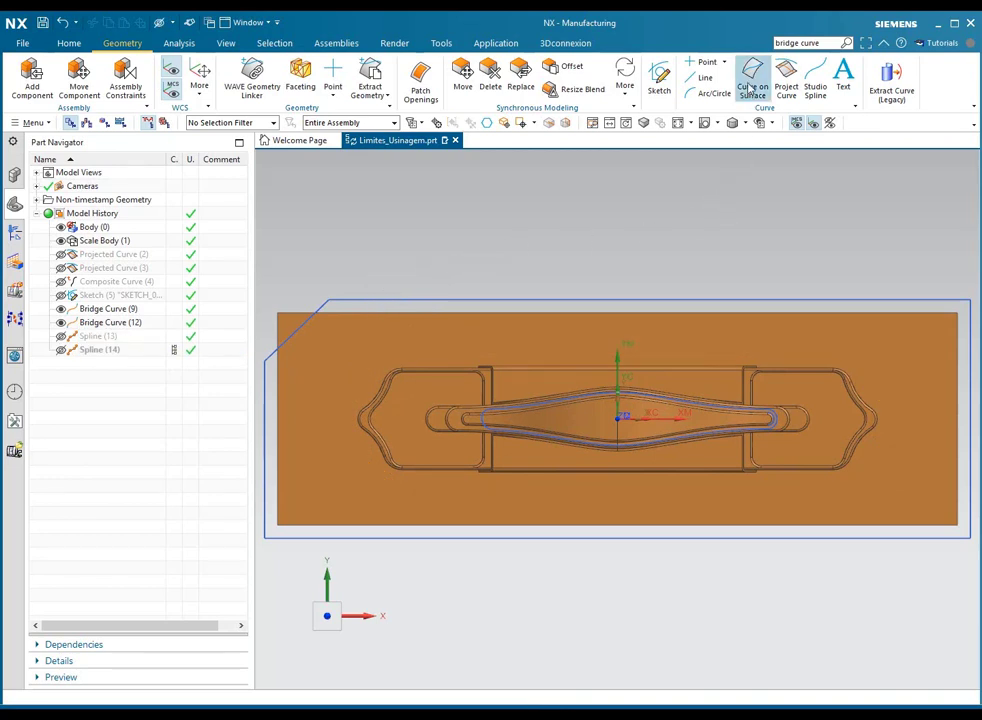
Start a new Studio Spline and define its drawing plane as the XC-YC plane offset by a distance of 50.
{"action": "left_click", "coordinate": [816, 85]}
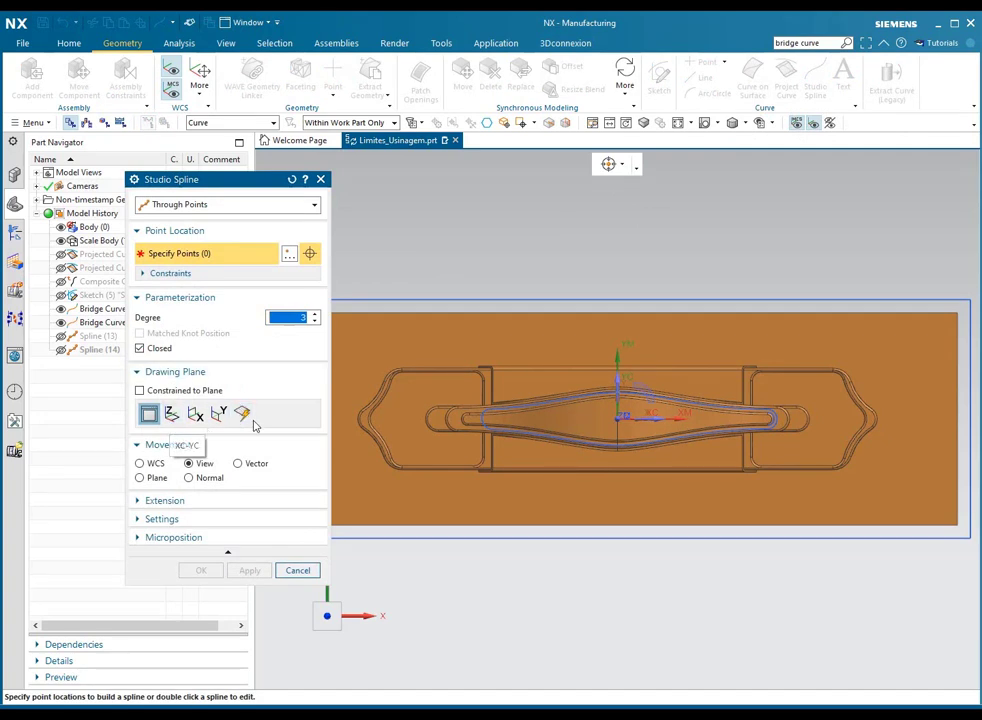
{"action": "left_click", "coordinate": [243, 416]}
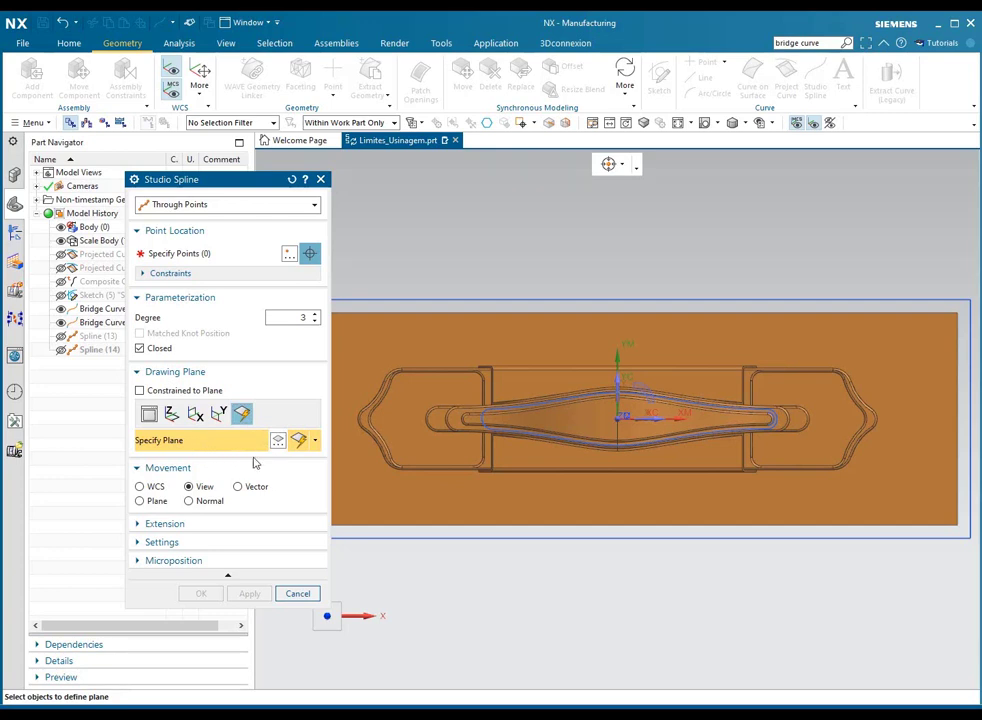
{"action": "left_click", "coordinate": [315, 441]}
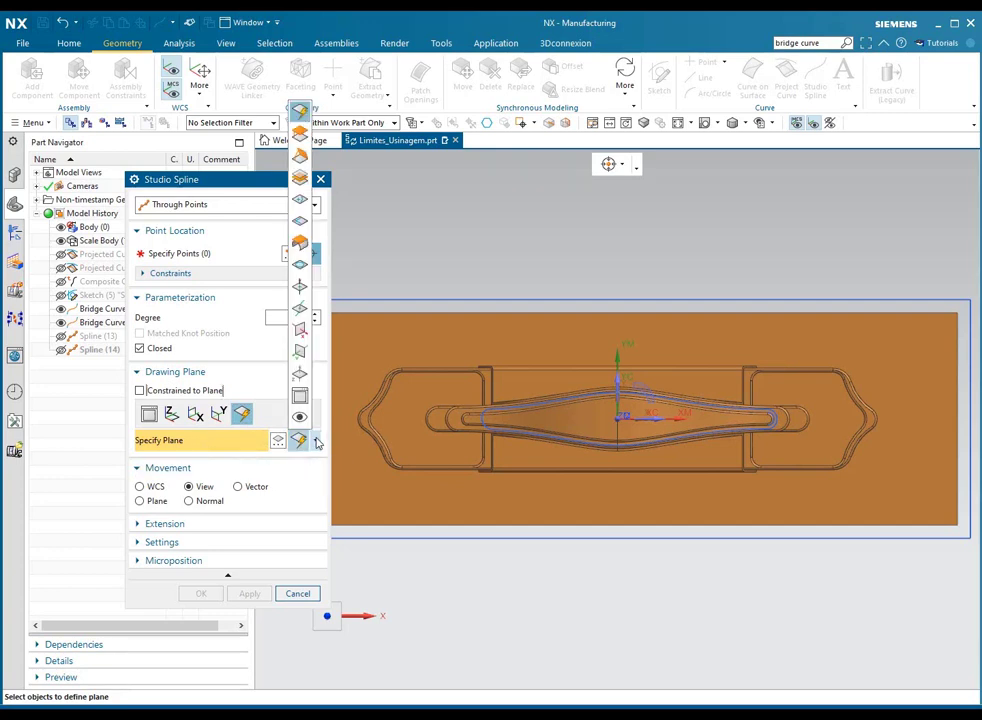
{"action": "left_click", "coordinate": [300, 374]}
{"action": "middle_click_drag", "start_coordinate": [528, 278], "coordinate": [552, 259]}
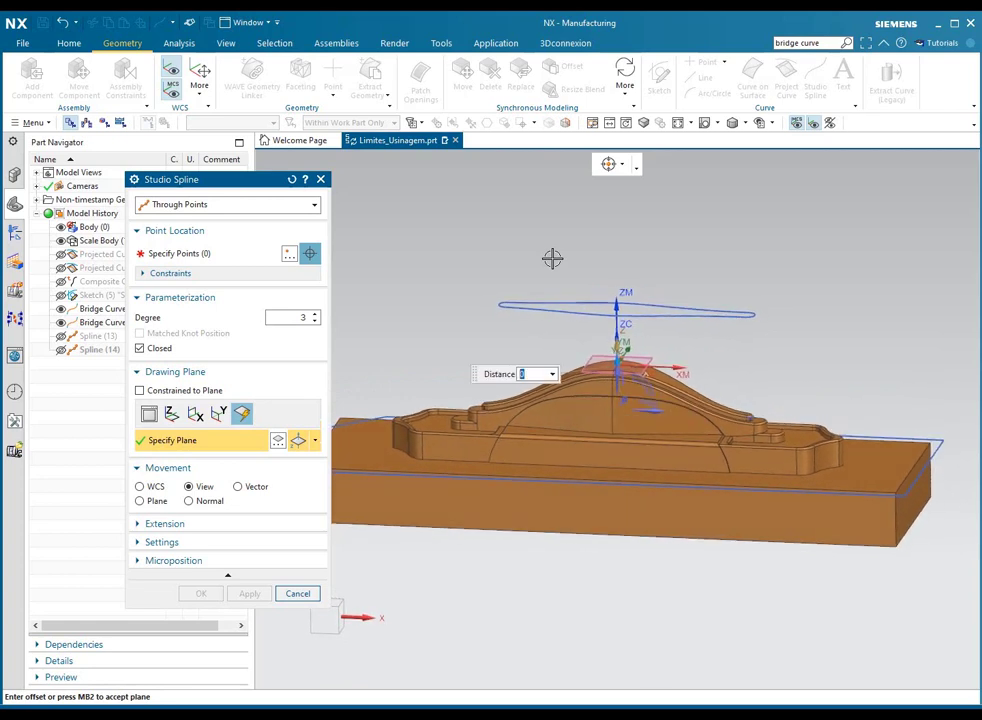
{"action": "key", "text": "Return"}
{"action": "middle_click_drag", "start_coordinate": [552, 259], "coordinate": [552, 258]}
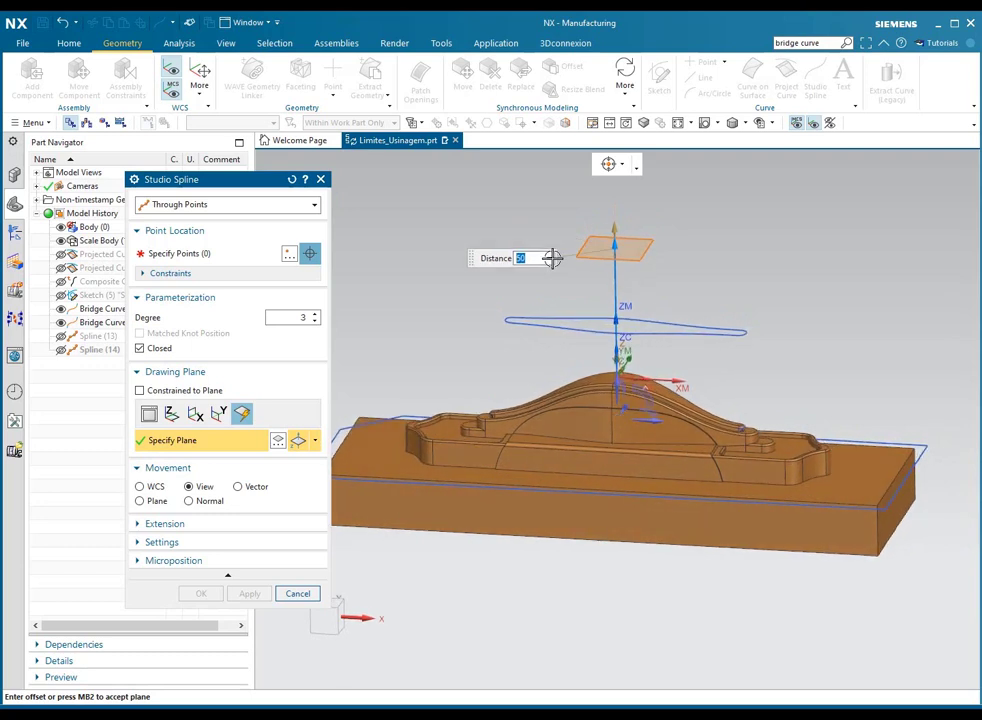
{"action": "key", "text": "ctrl+alt+t"}
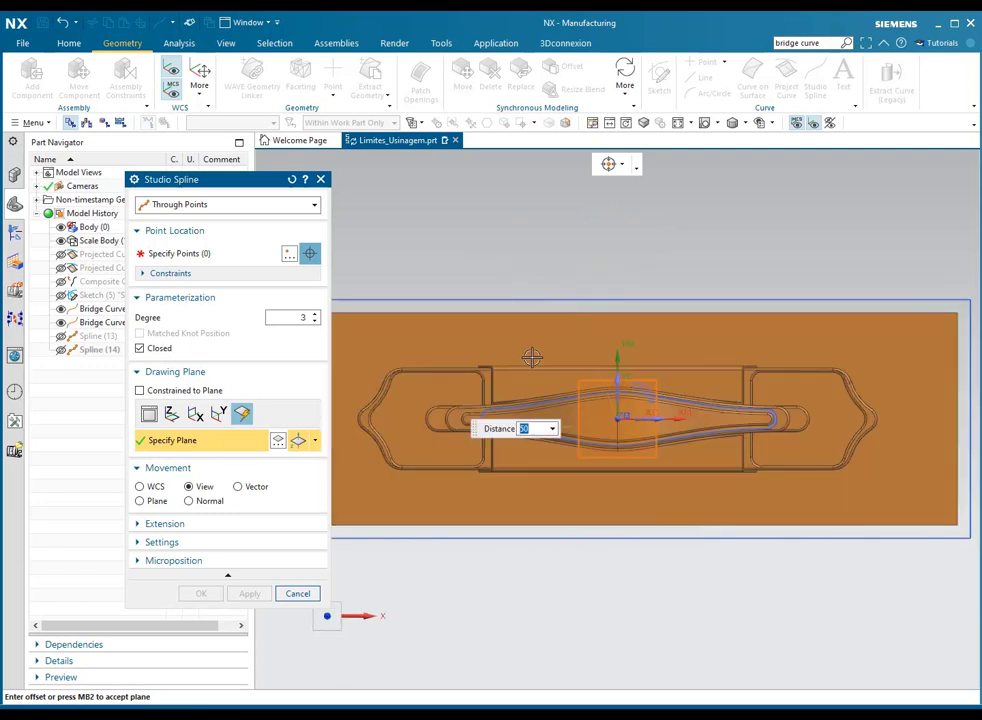
Turn off the Closed option and enable point-on-surface snapping for specifying the new spline's points.
{"action": "left_click", "coordinate": [140, 349]}
{"action": "left_click", "coordinate": [175, 256]}
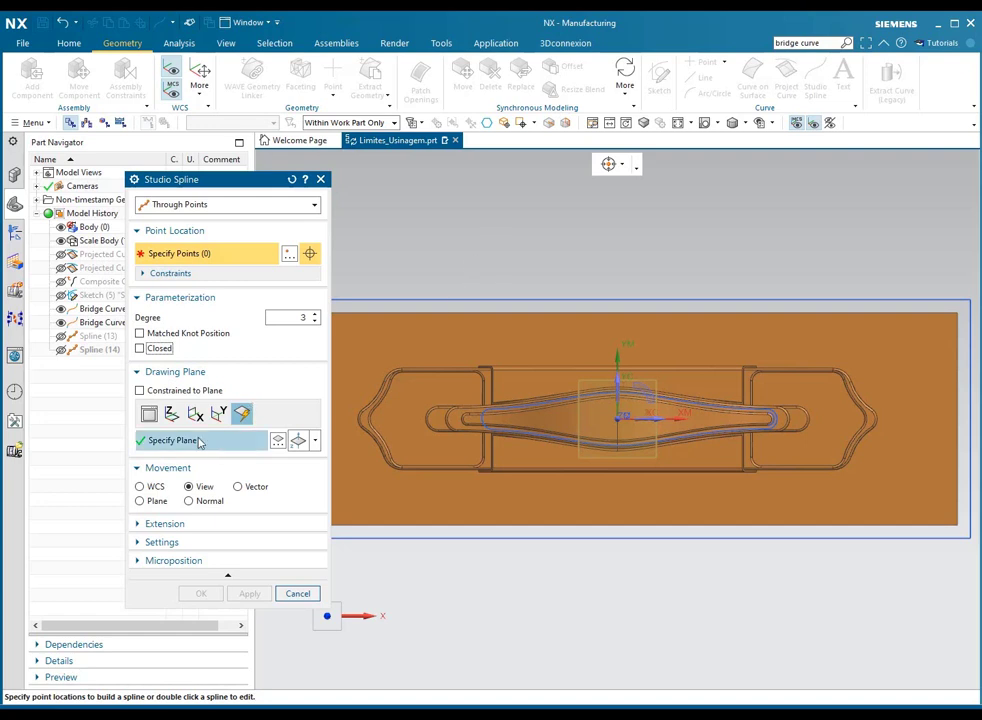
{"action": "left_click", "coordinate": [626, 168]}
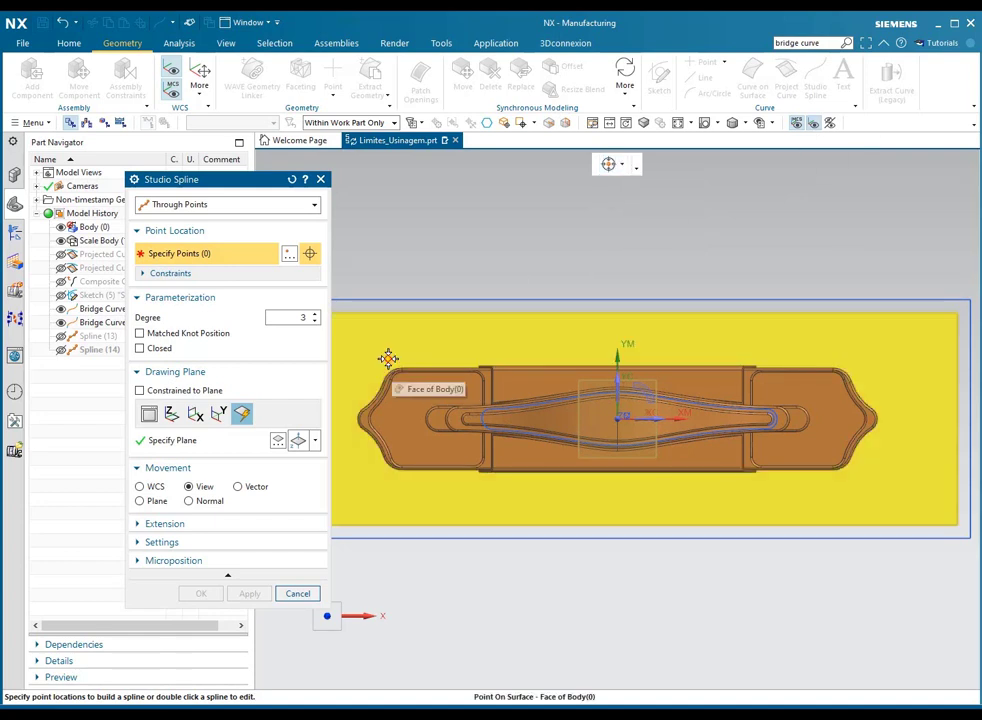
Specify nine spline points around the handle's perimeter, running from its upper-left corner along both sides to its left tip.
{"action": "left_click", "coordinate": [388, 357]}
{"action": "left_click", "coordinate": [488, 347]}
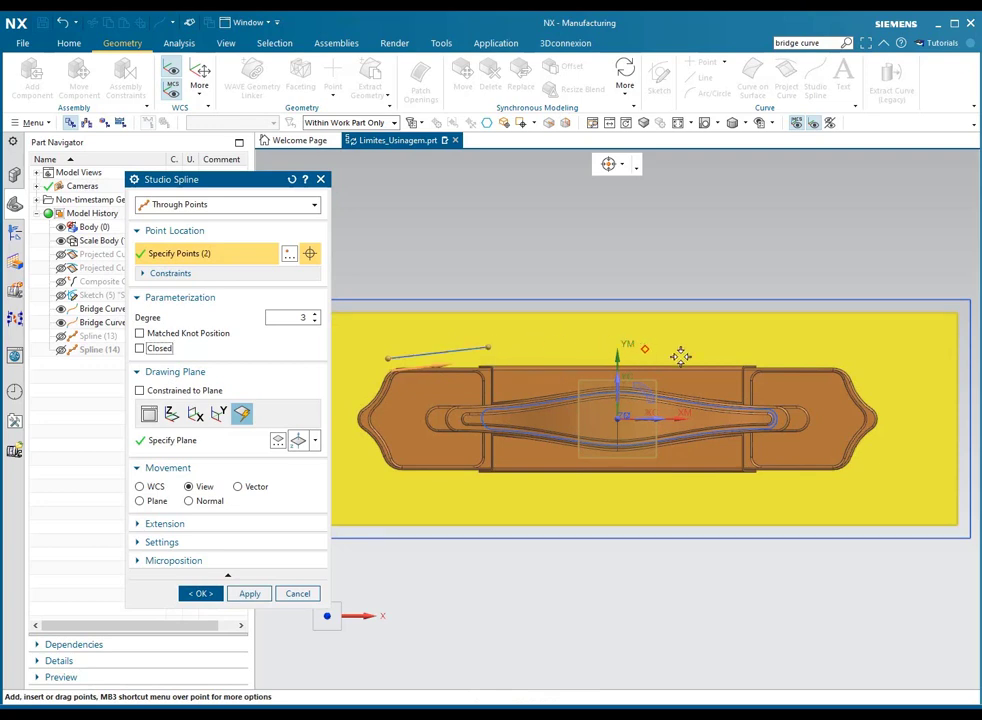
{"action": "left_click", "coordinate": [746, 367]}
{"action": "left_click", "coordinate": [851, 370]}
{"action": "left_click", "coordinate": [873, 410]}
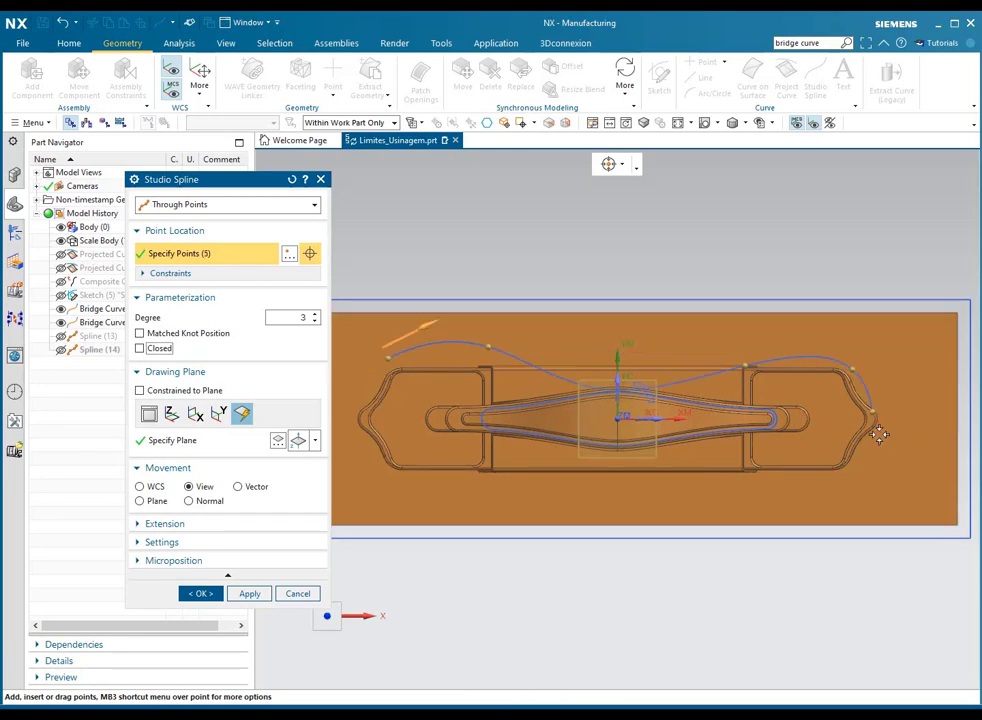
{"action": "left_click", "coordinate": [836, 467]}
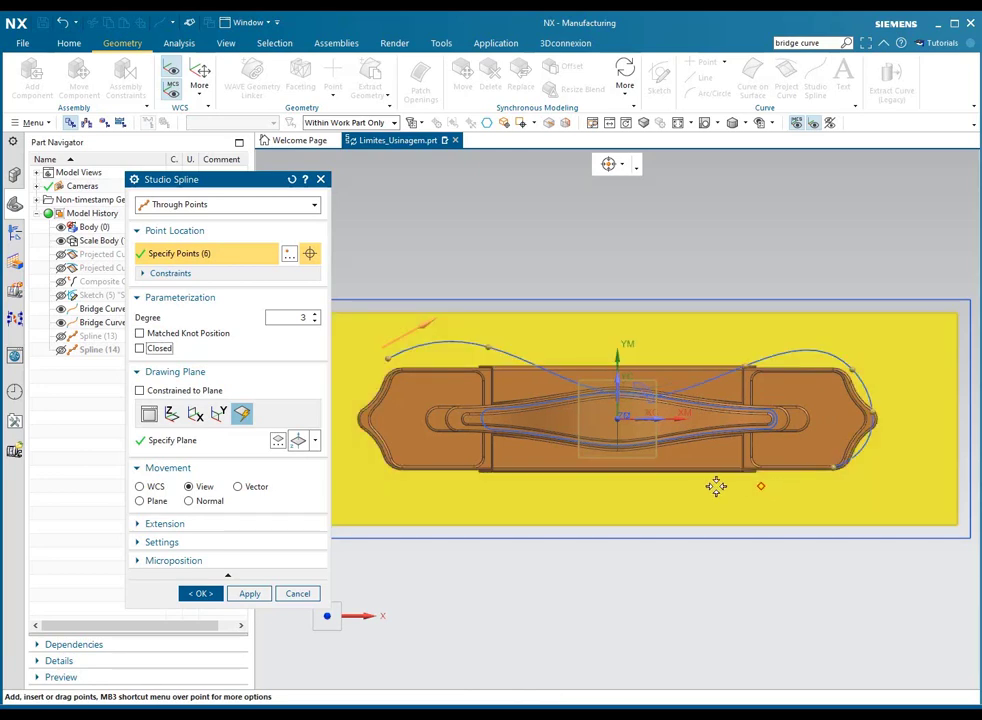
{"action": "left_click", "coordinate": [482, 460]}
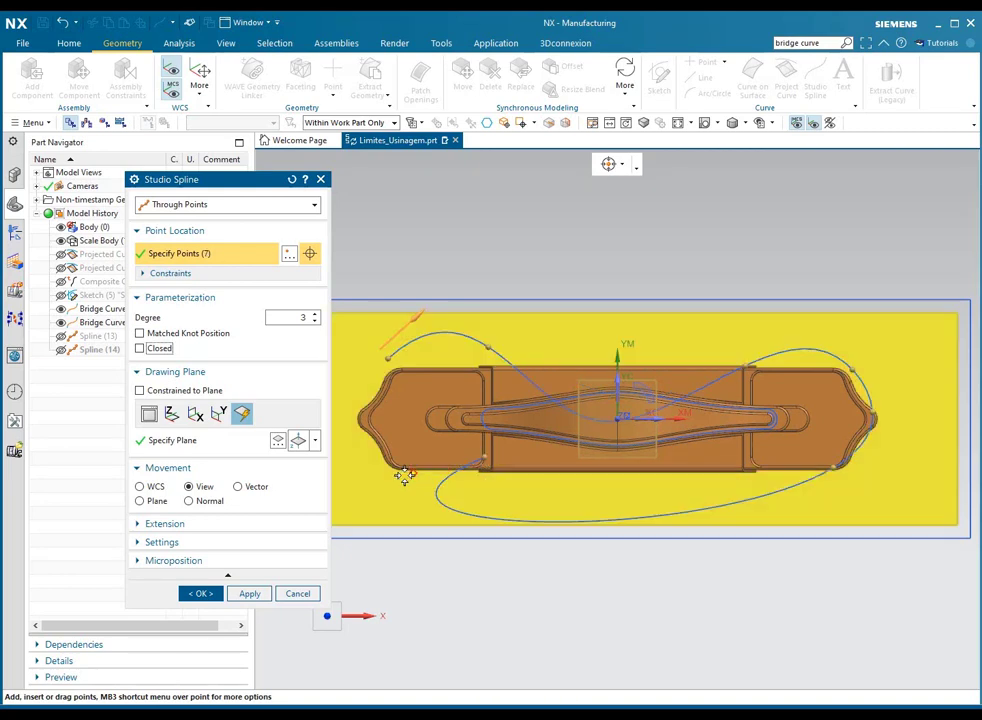
{"action": "left_click", "coordinate": [389, 477]}
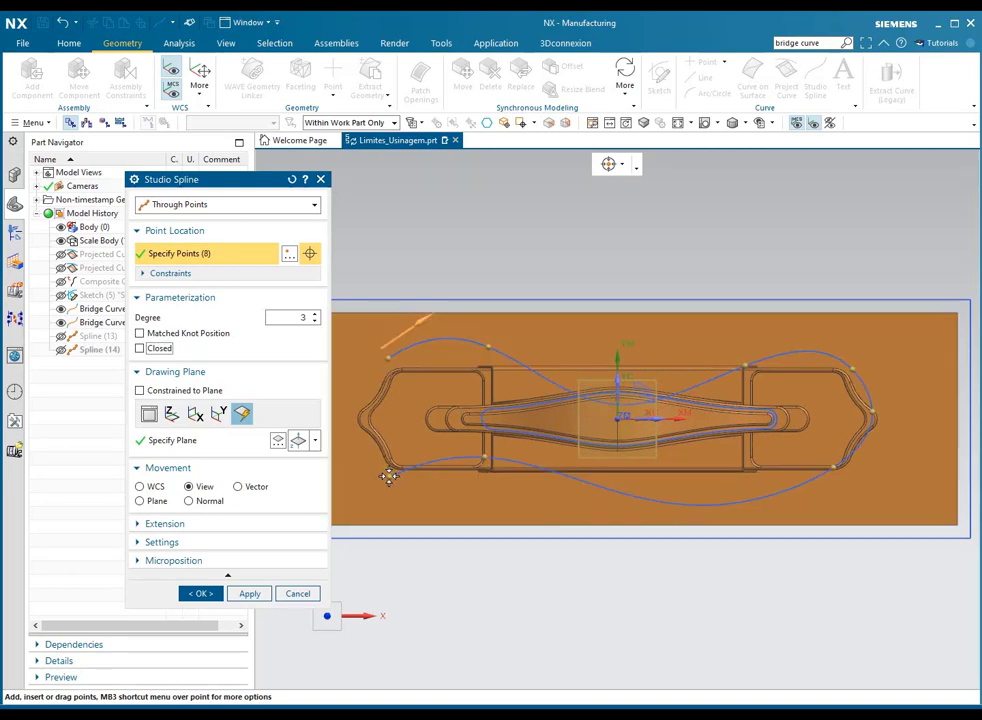
{"action": "left_click", "coordinate": [349, 422]}
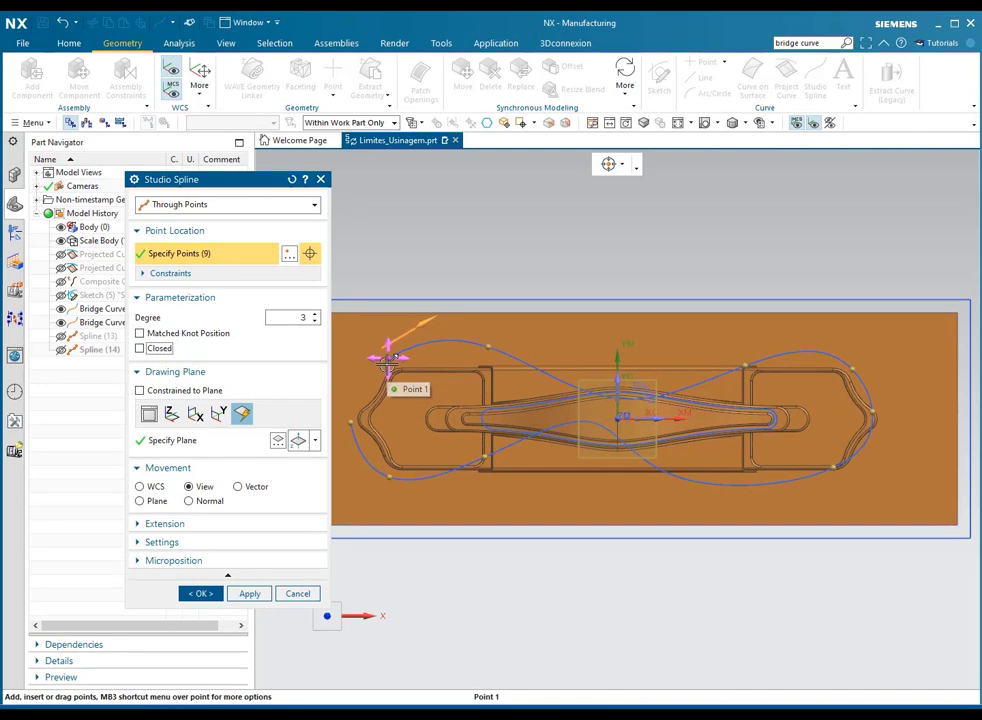
Toggle the Closed option to compare the open and closed spline, leaving Closed enabled.
{"action": "left_click", "coordinate": [140, 349]}
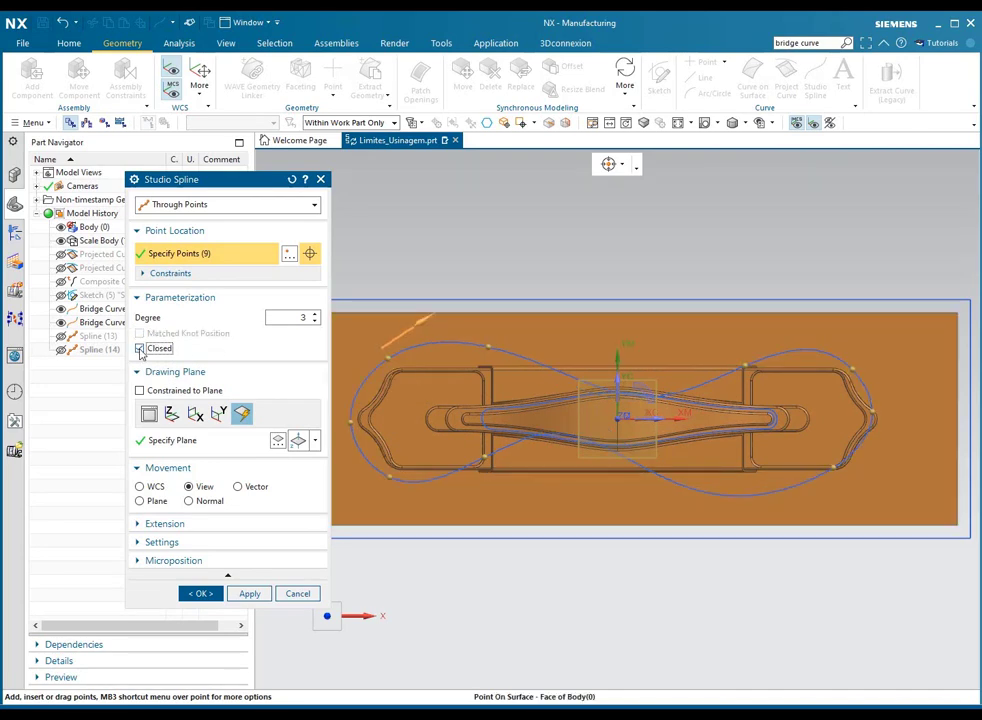
{"action": "left_click", "coordinate": [140, 349]}
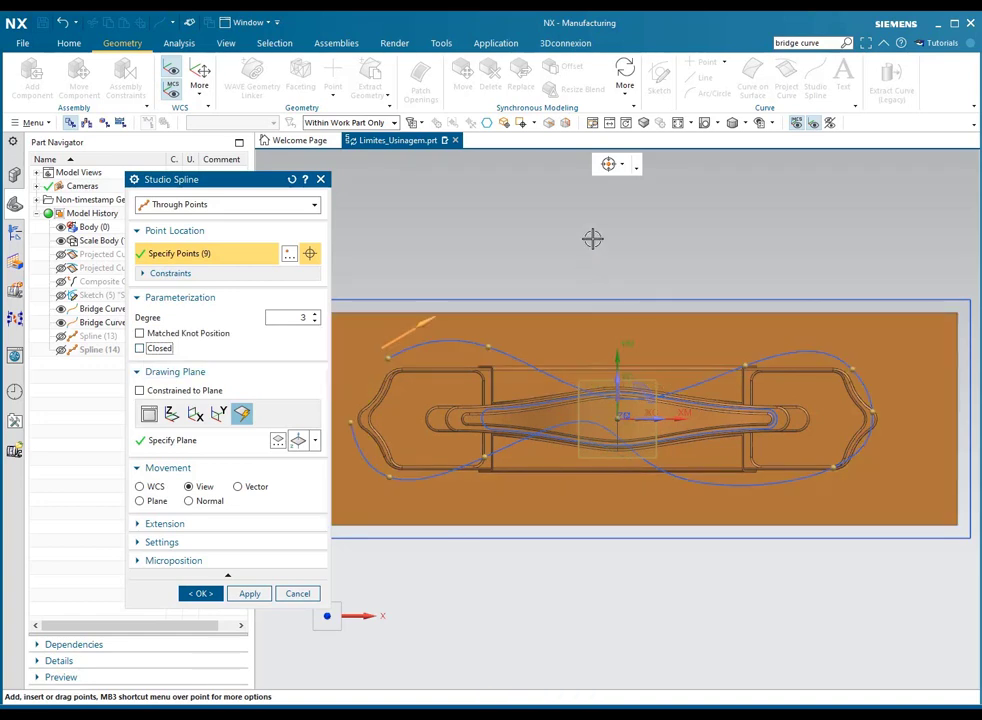
{"action": "left_click", "coordinate": [140, 349]}
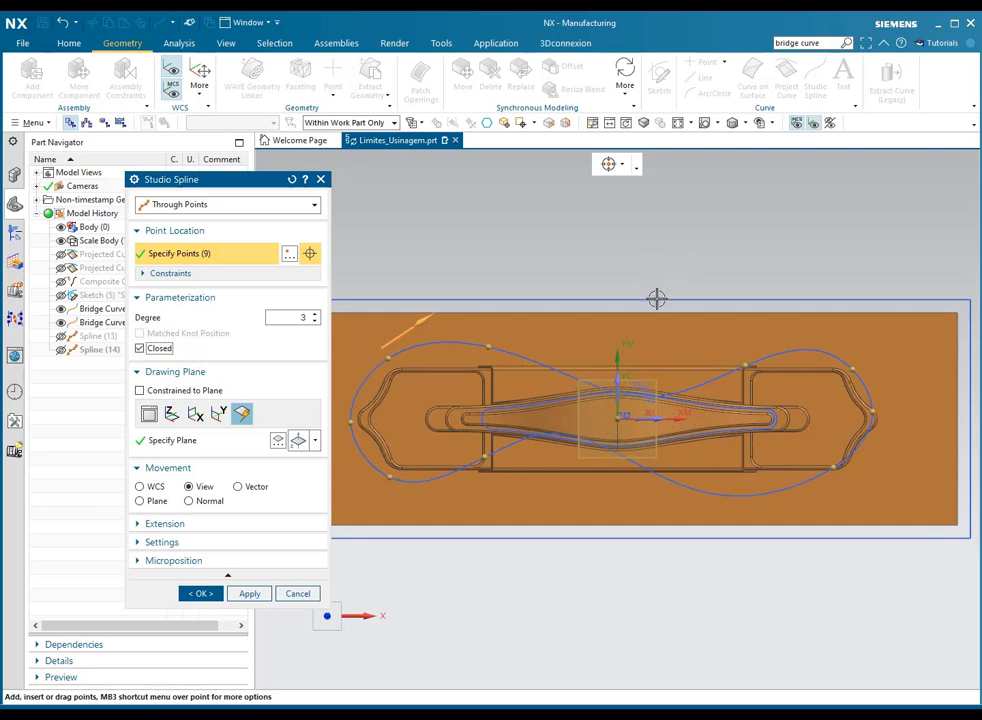
Inspect the closed spline's height above the body and try moving a lower-edge point with View movement.
{"action": "key", "text": "Home"}
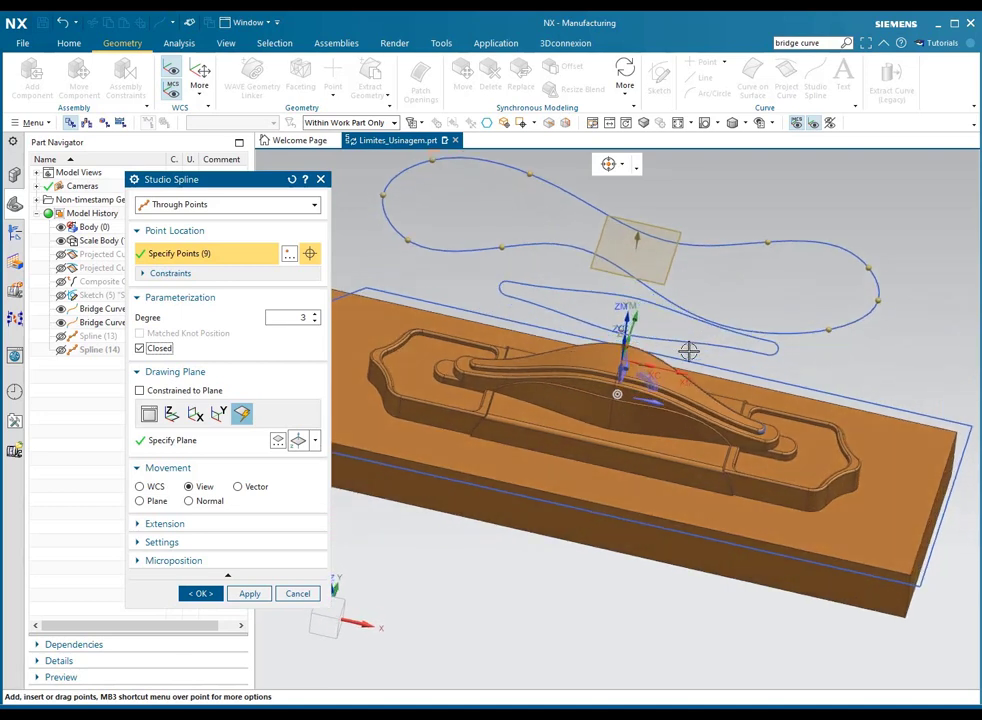
{"action": "key", "text": "ctrl+alt+f"}
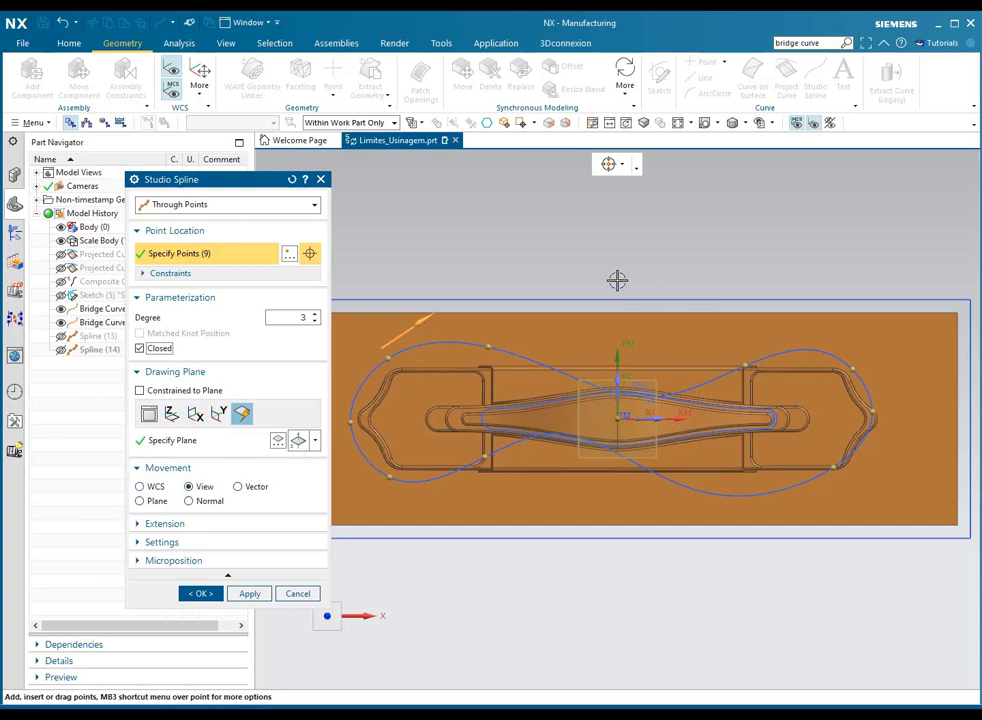
{"action": "key", "text": "Home"}
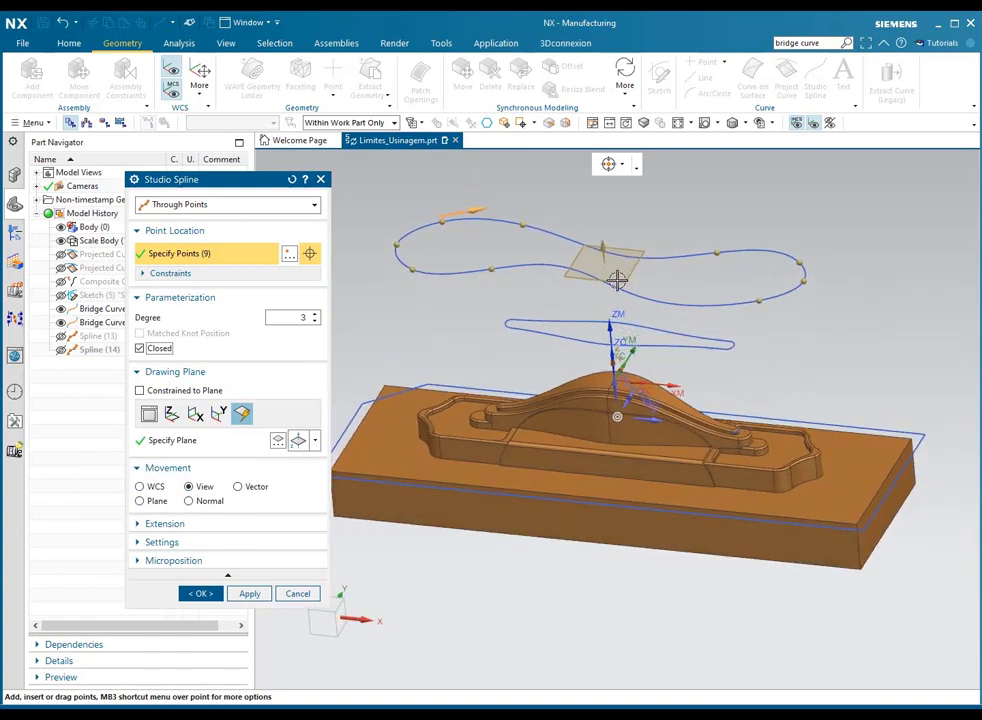
{"action": "left_click_drag", "start_coordinate": [490, 270], "coordinate": [492, 423]}
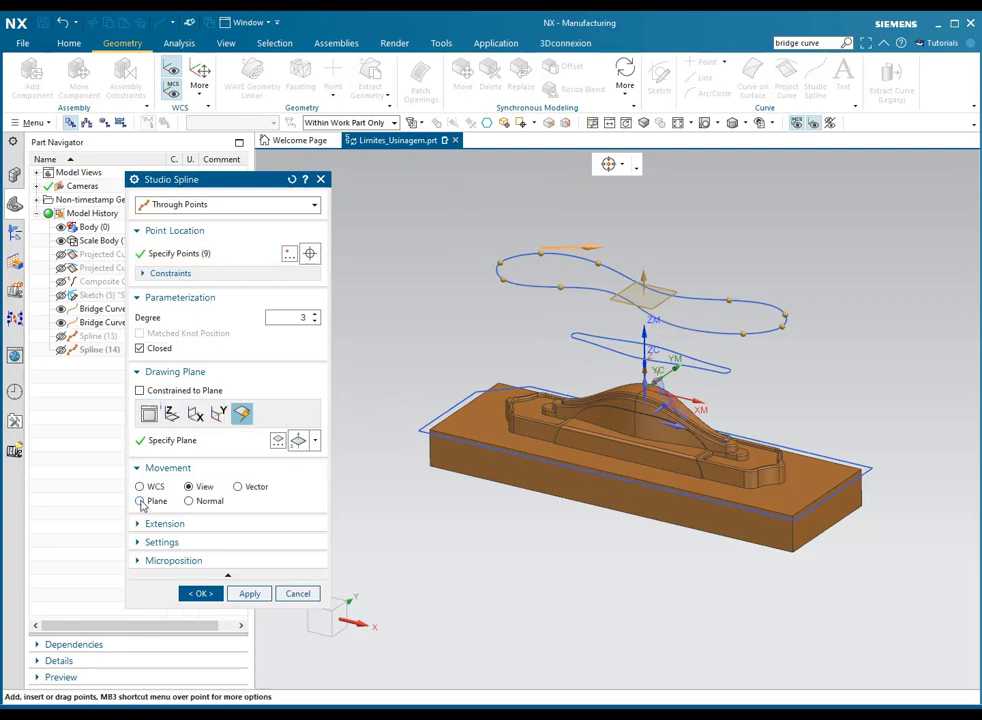
Restrict point movement to the XC-YC plane at a distance of 50 and move a lower-edge spline point within it.
{"action": "left_click", "coordinate": [141, 502]}
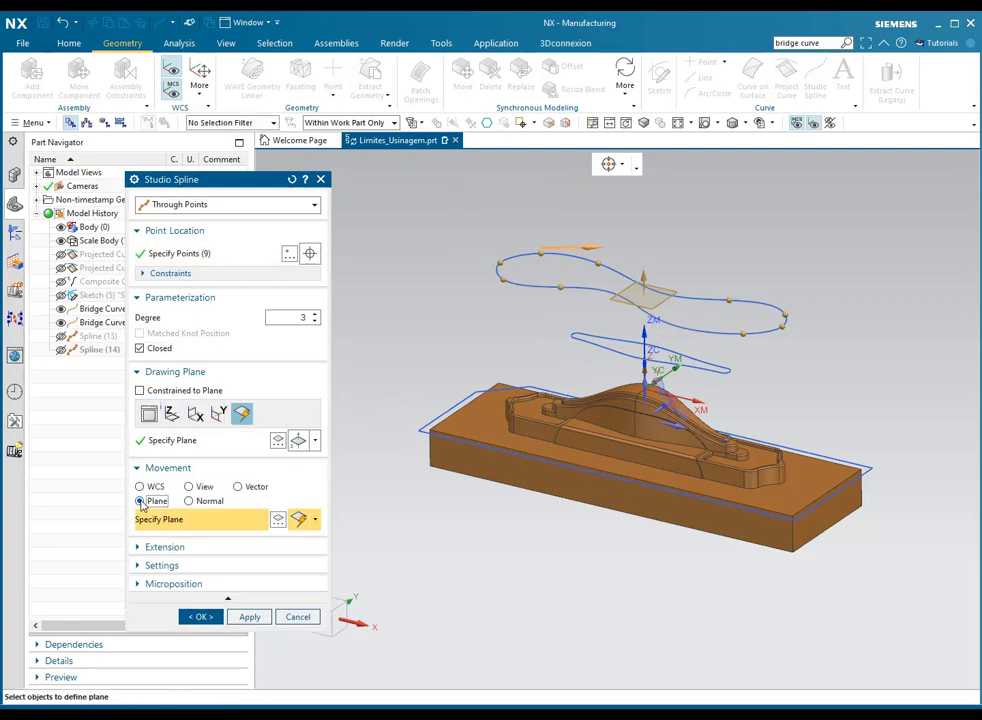
{"action": "left_click", "coordinate": [316, 521]}
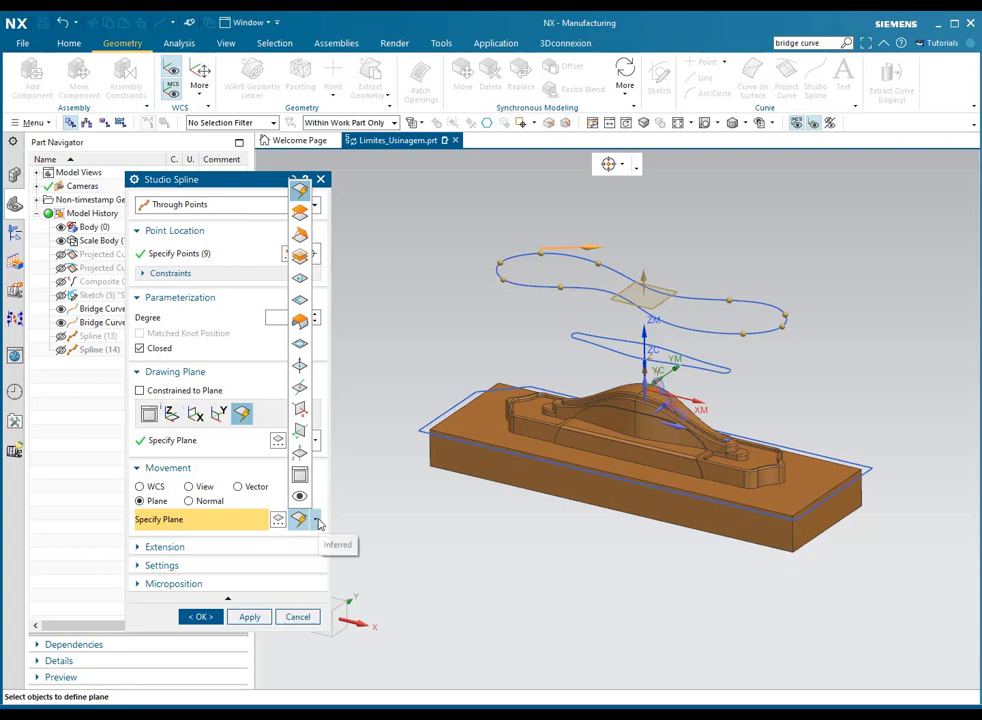
{"action": "left_click", "coordinate": [299, 455]}
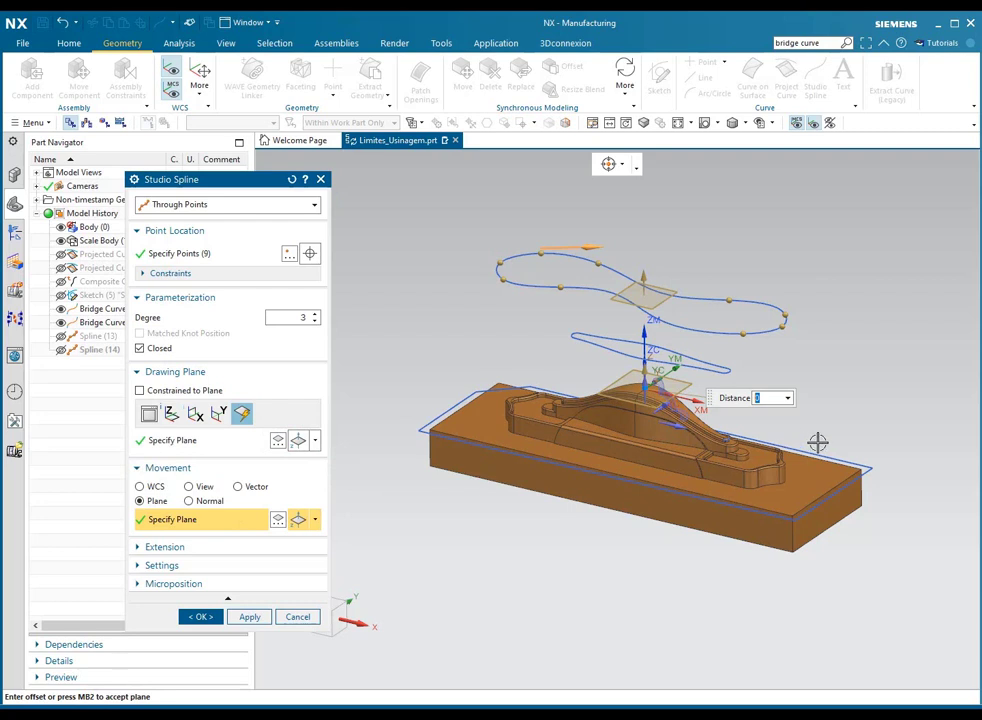
{"action": "type", "text": "50"}
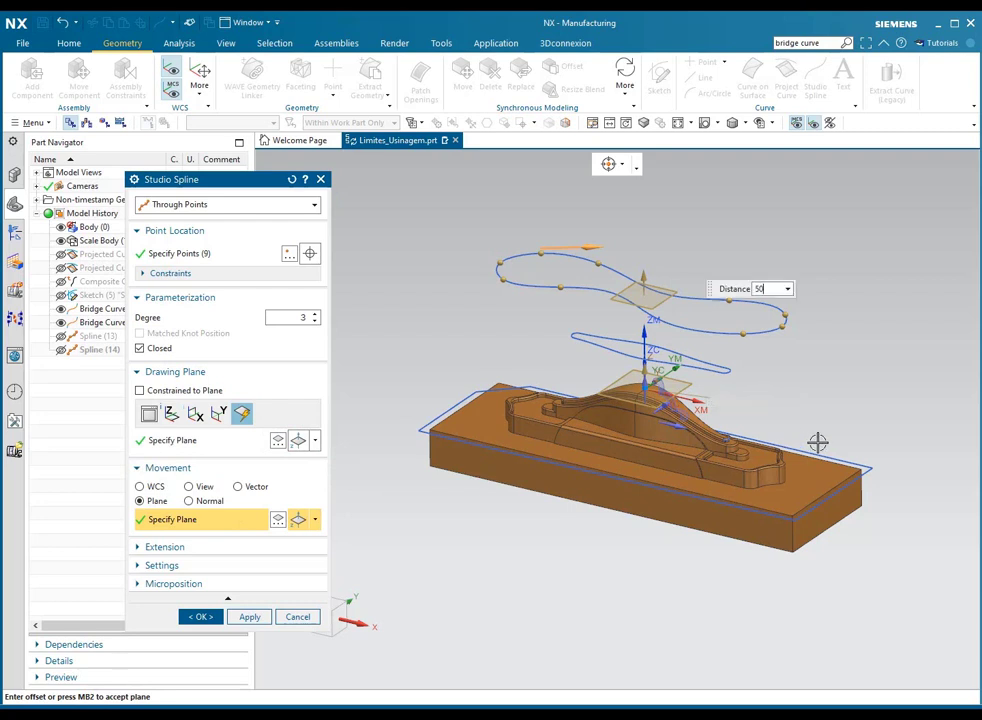
{"action": "key", "text": "Return"}
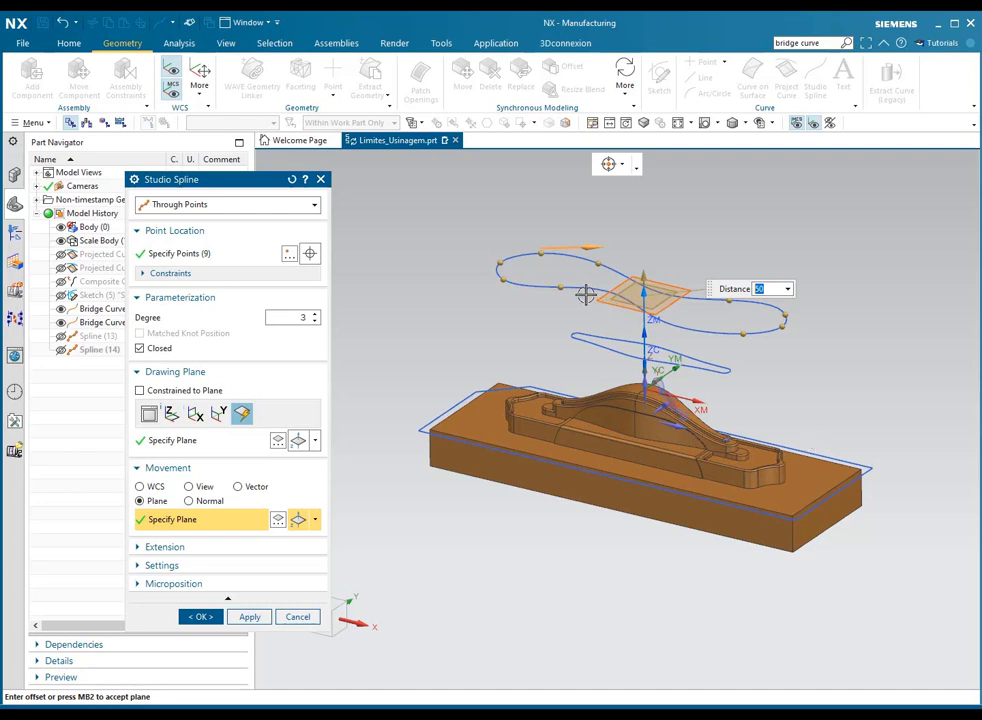
{"action": "mouse_move", "coordinate": [559, 285]}
{"action": "left_mouse_down"}
{"action": "mouse_move", "coordinate": [560, 347]}
{"action": "mouse_move", "coordinate": [565, 215]}
{"action": "mouse_move", "coordinate": [557, 280]}
{"action": "left_mouse_up"}
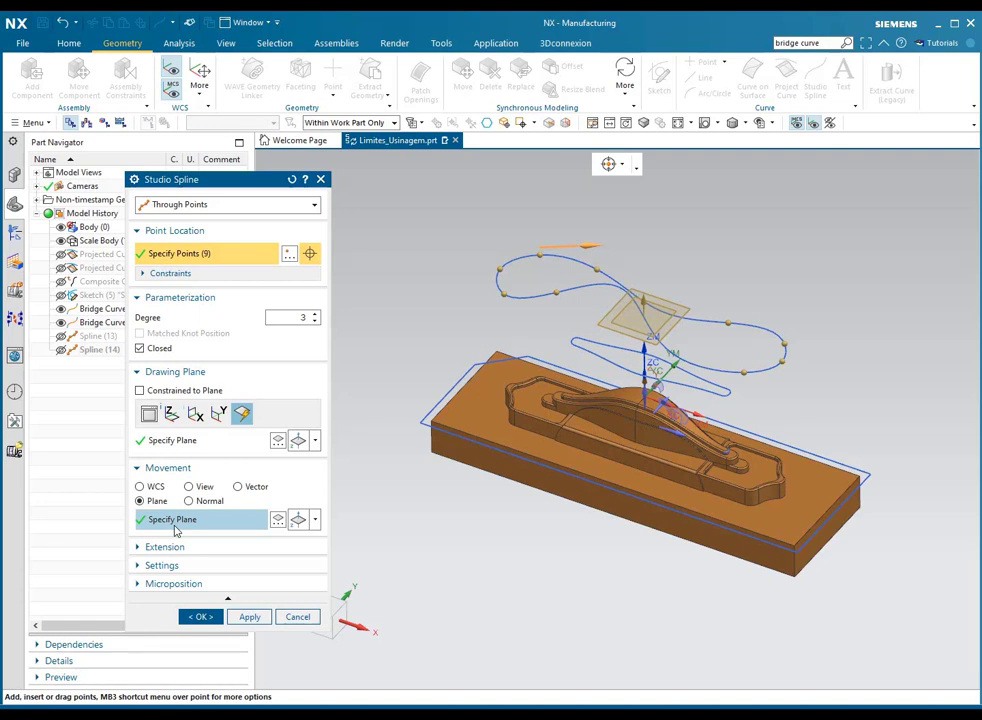
Create the closed degree-3 spline and delete it from the model.
{"action": "left_click", "coordinate": [204, 616]}
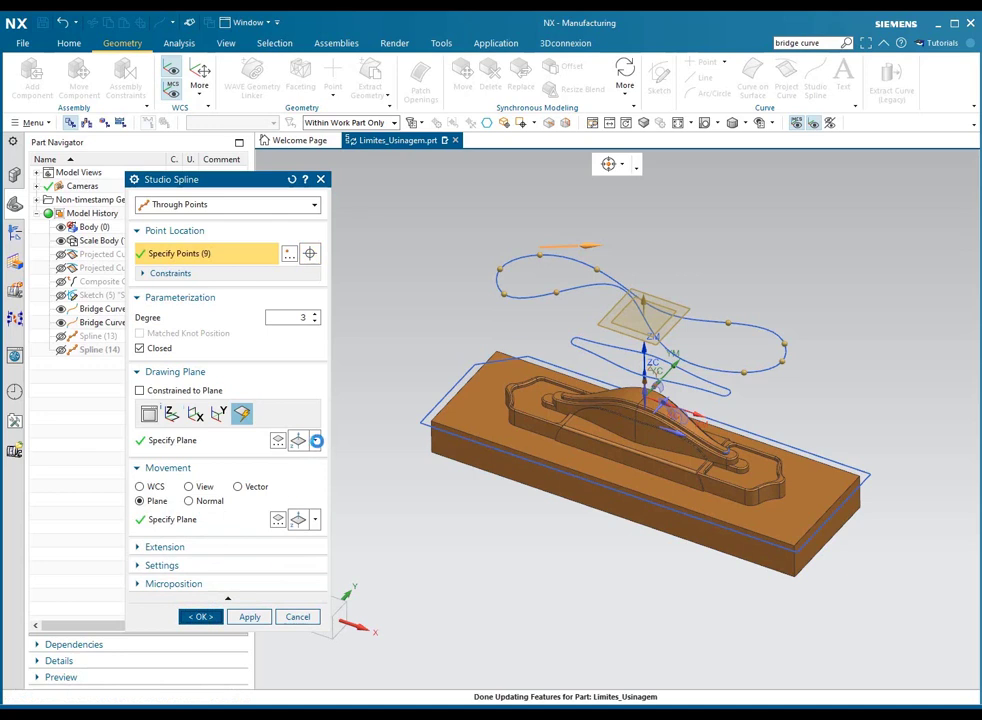
{"action": "left_click", "coordinate": [497, 293]}
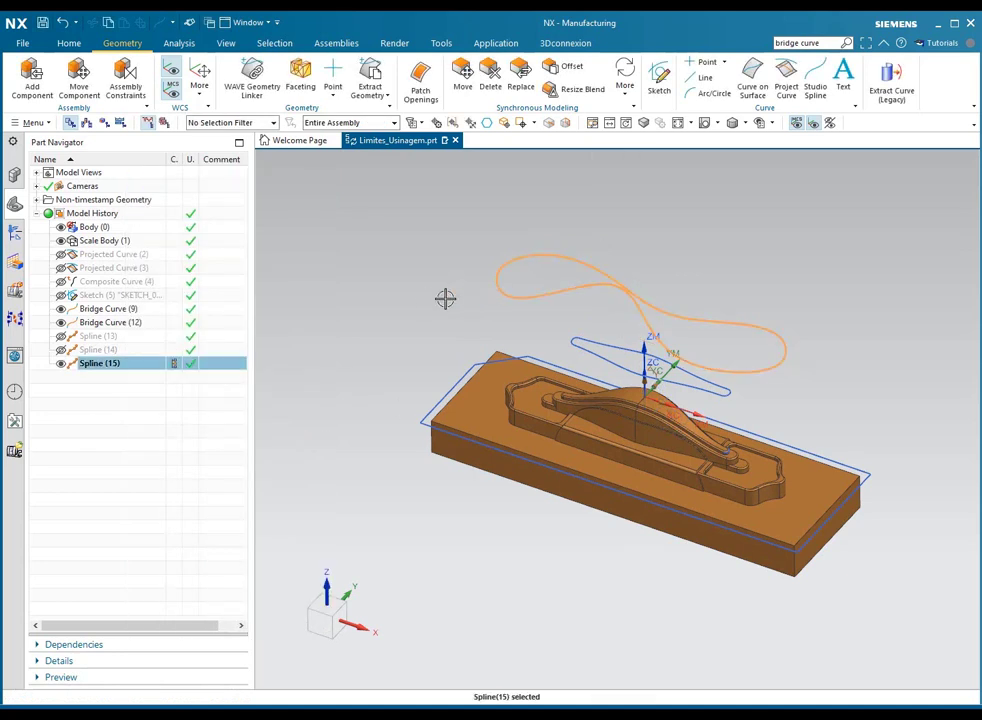
{"action": "key", "text": "Delete"}
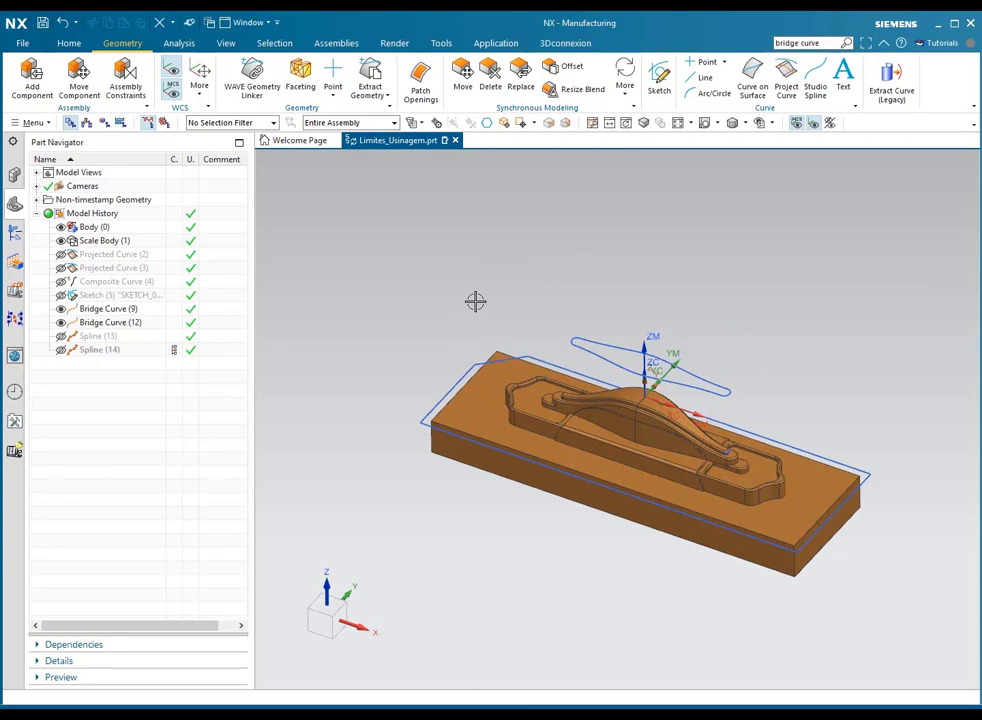
Delete Bridge Curve (12), which closes the left end of the inner boundary above the handle.
{"action": "scroll", "coordinate": [574, 340], "scroll_direction": "up", "scroll_amount": 5}
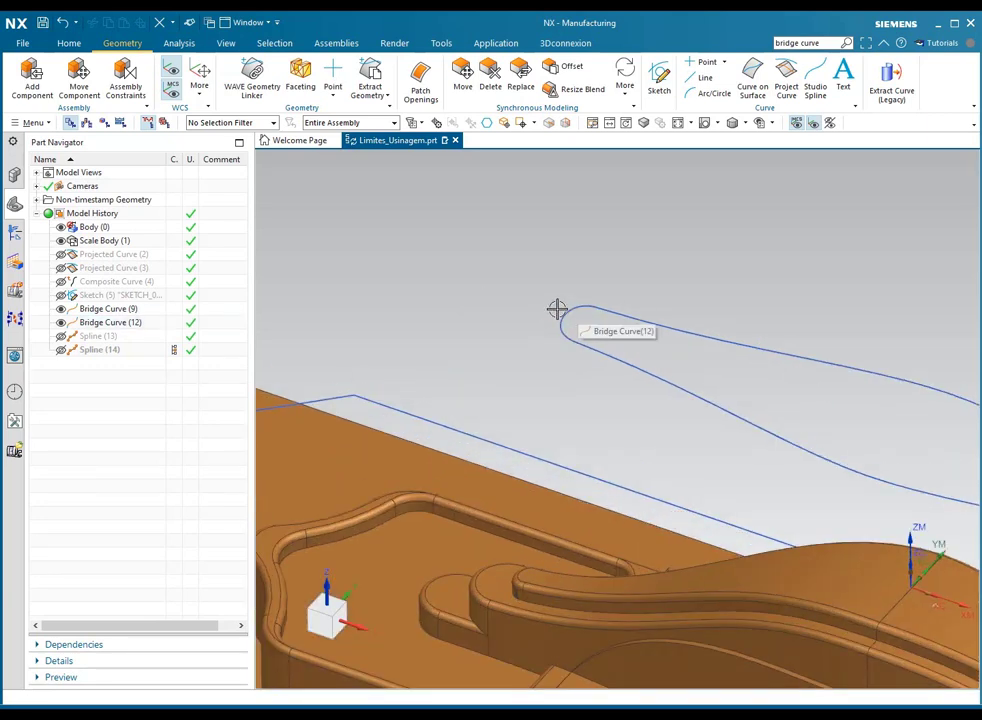
{"action": "left_click", "coordinate": [562, 309]}
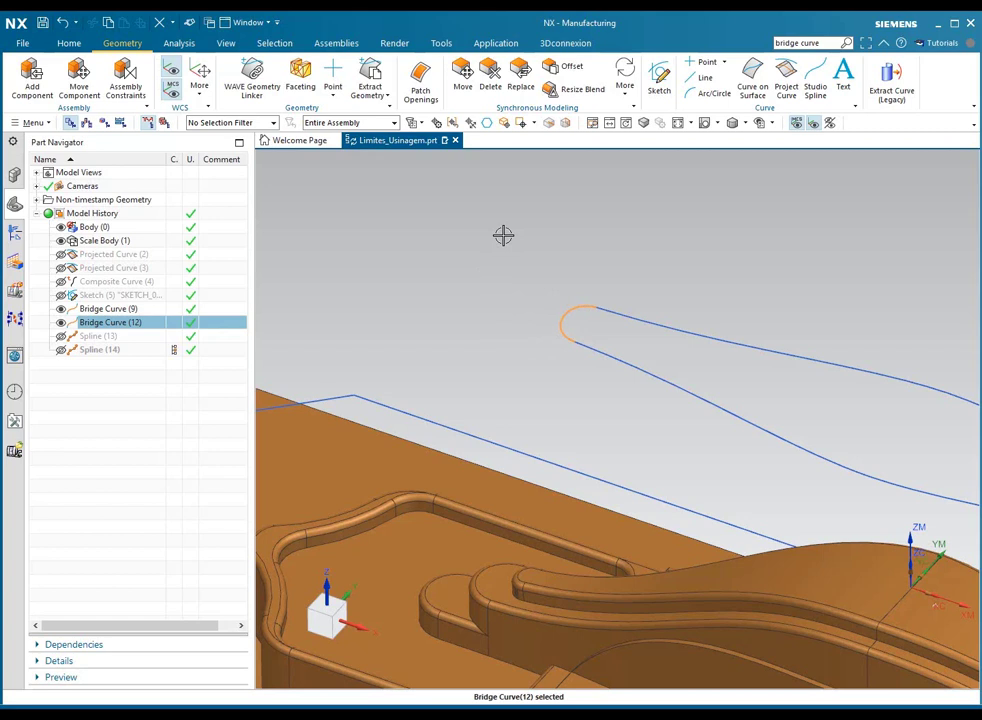
{"action": "key", "text": "Delete"}
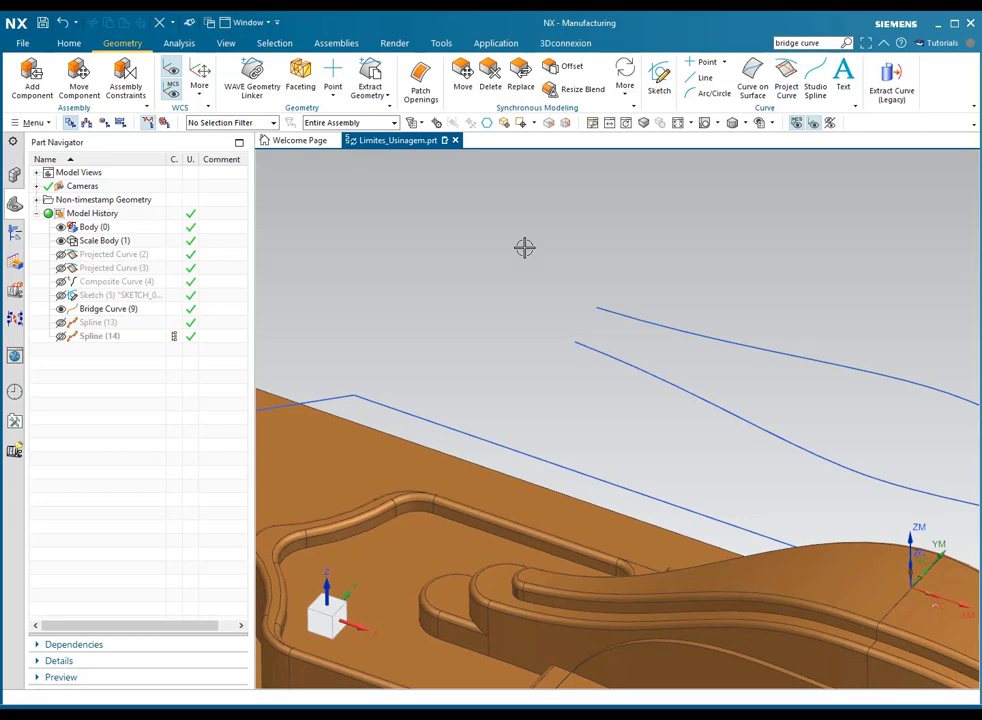
Start a new Studio Spline and reset all its settings to the defaults.
{"action": "left_click", "coordinate": [815, 80]}
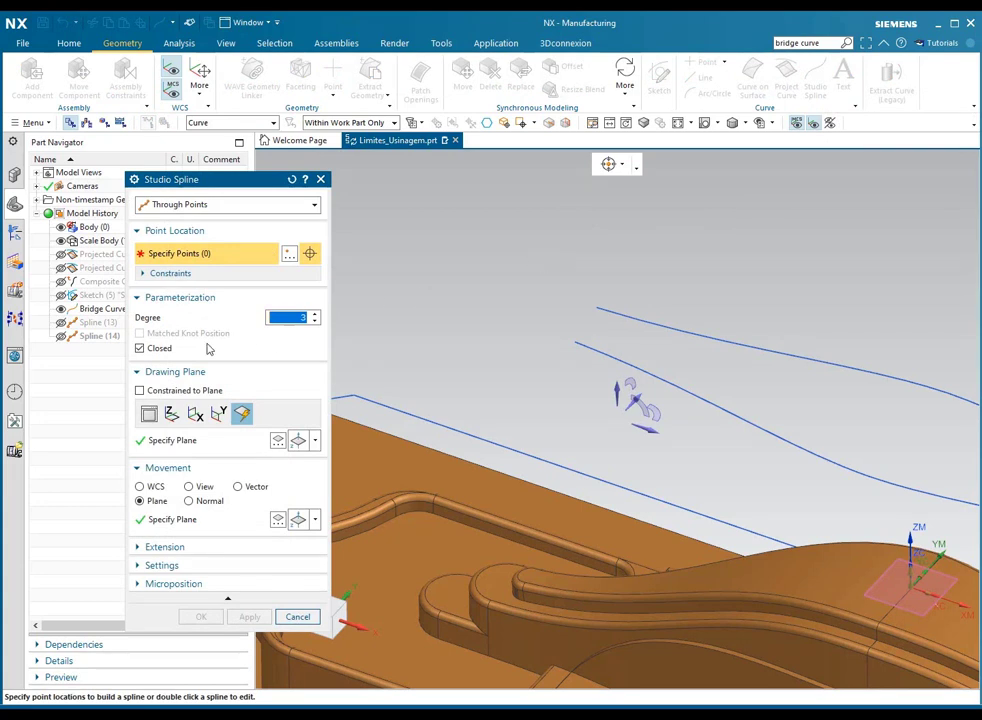
{"action": "left_click", "coordinate": [140, 348]}
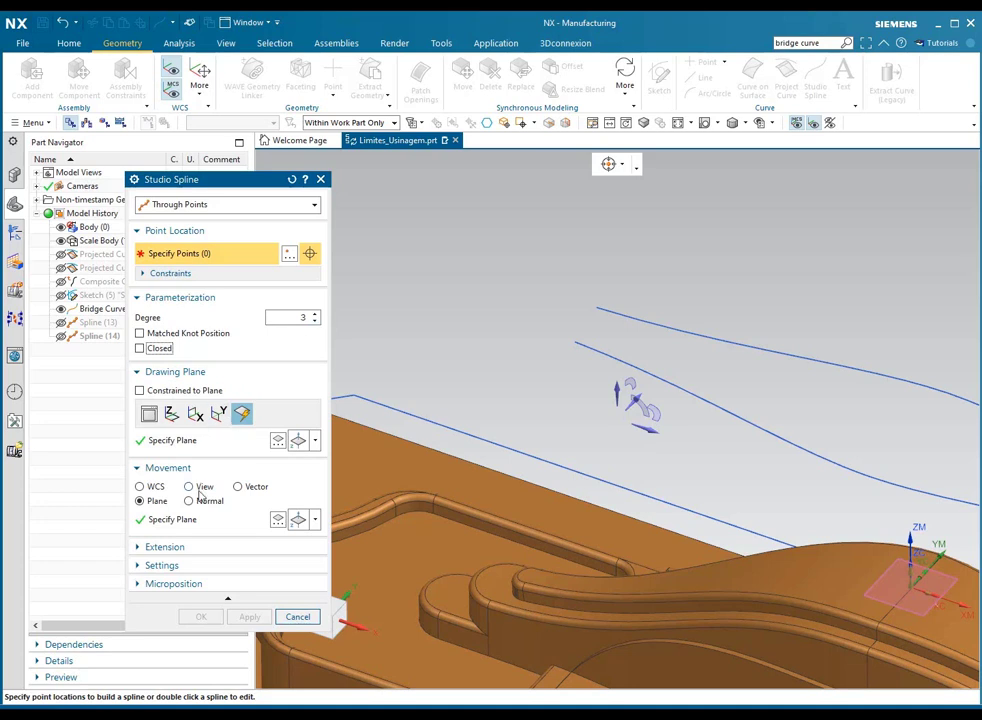
{"action": "left_click", "coordinate": [315, 440]}
{"action": "left_click", "coordinate": [300, 112]}
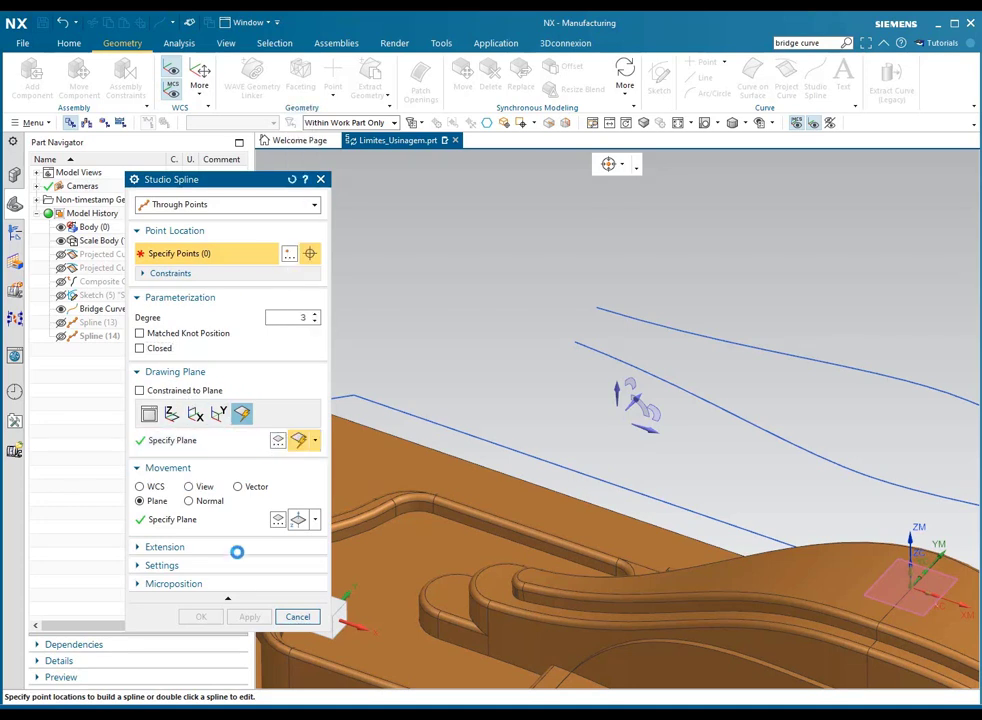
{"action": "left_click", "coordinate": [314, 519]}
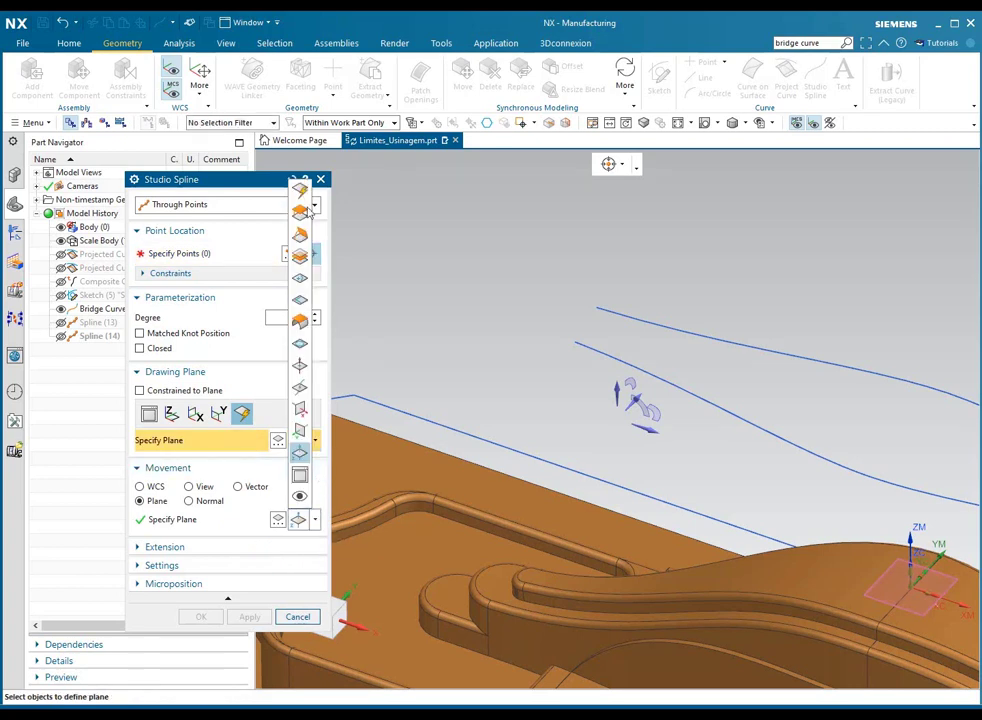
{"action": "left_click", "coordinate": [300, 190]}
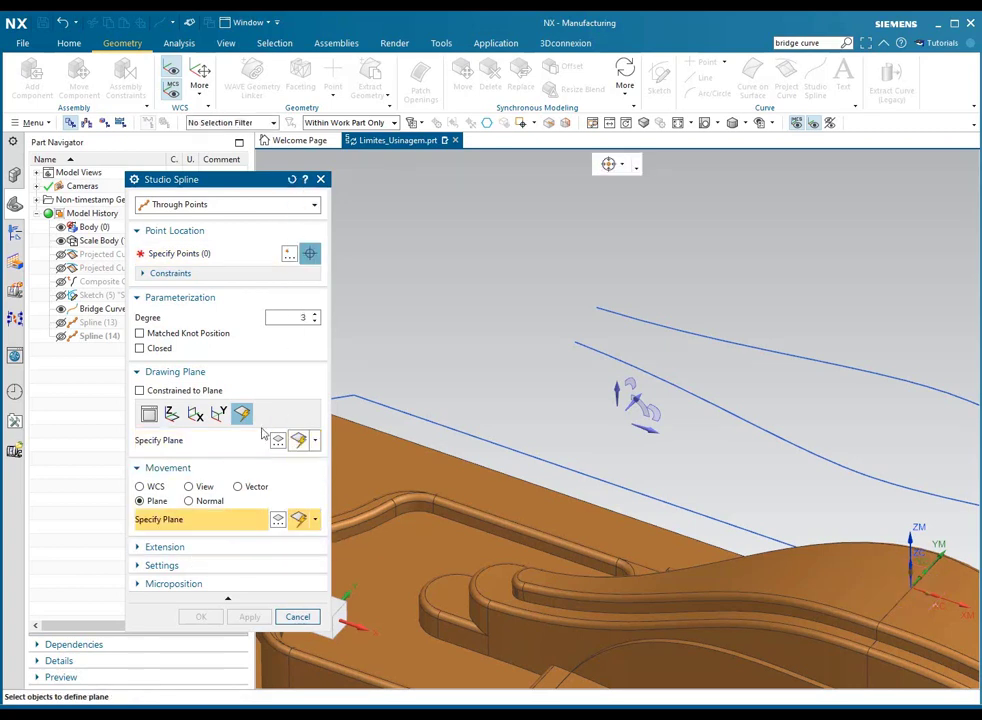
{"action": "left_click", "coordinate": [291, 180]}
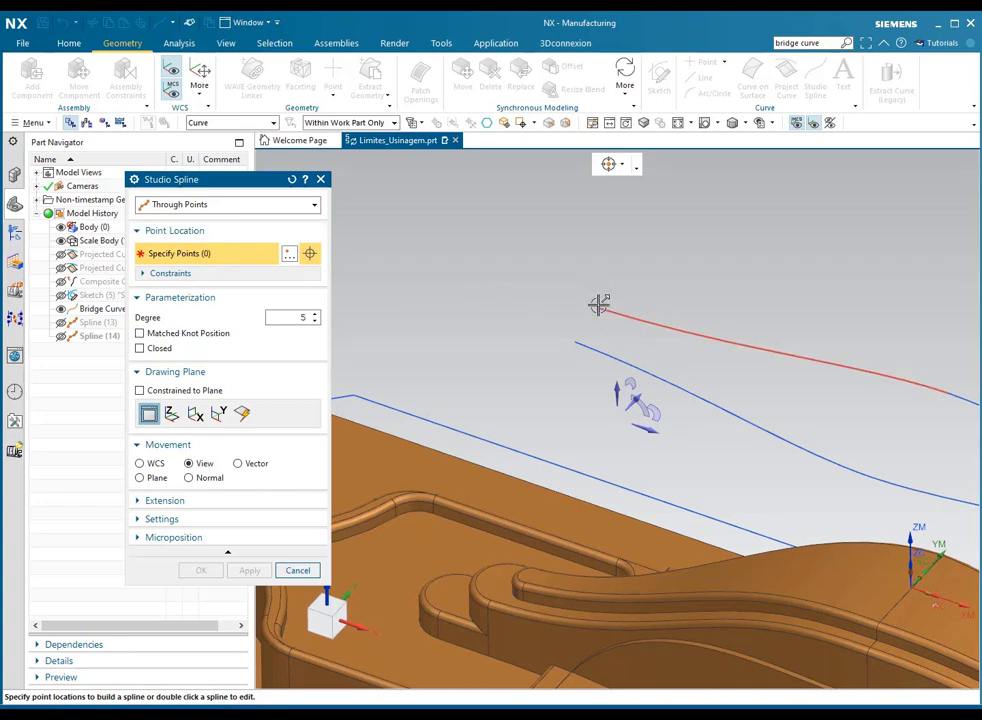
Place the spline's two points on the open ends of the inner boundary curves with G1 continuity, and set the degree to 3.
{"action": "left_click", "coordinate": [598, 309]}
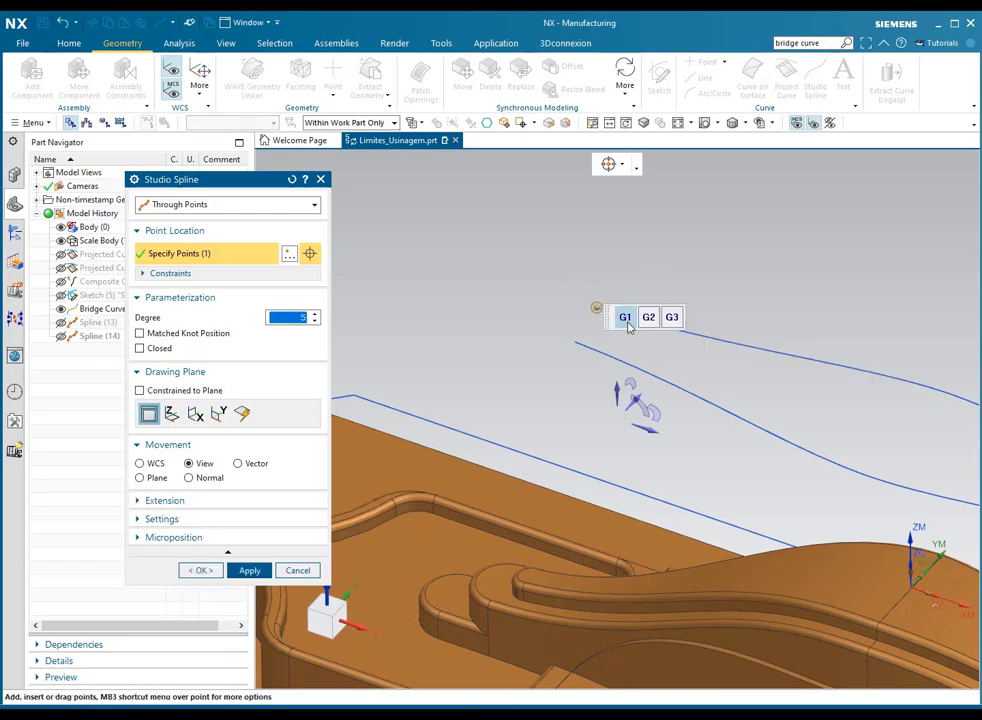
{"action": "left_click", "coordinate": [672, 317]}
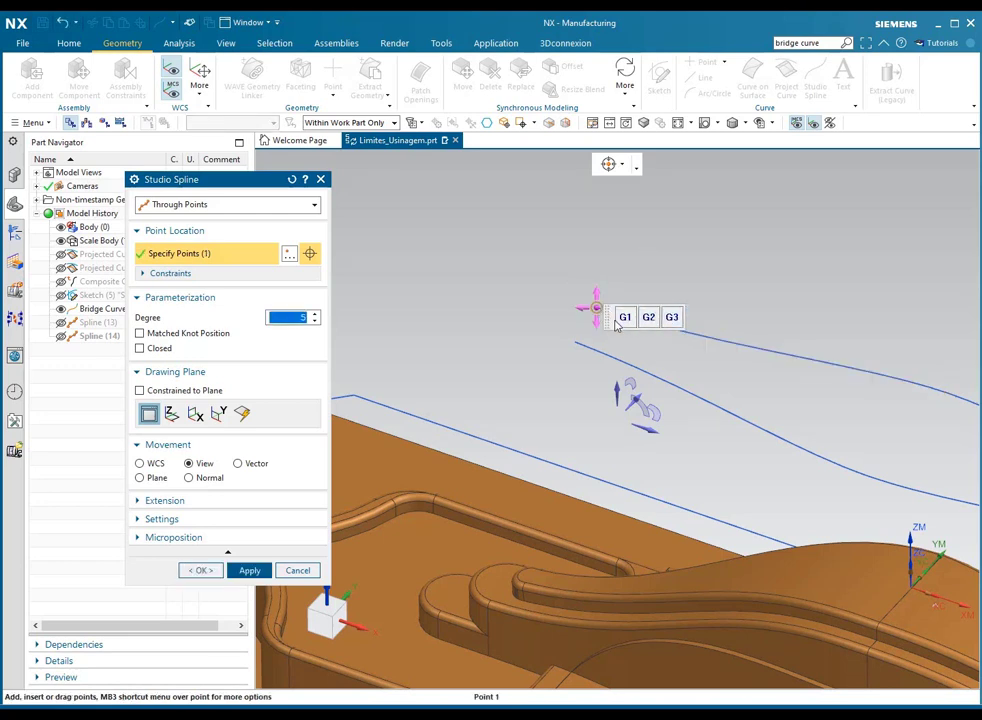
{"action": "left_click", "coordinate": [649, 318]}
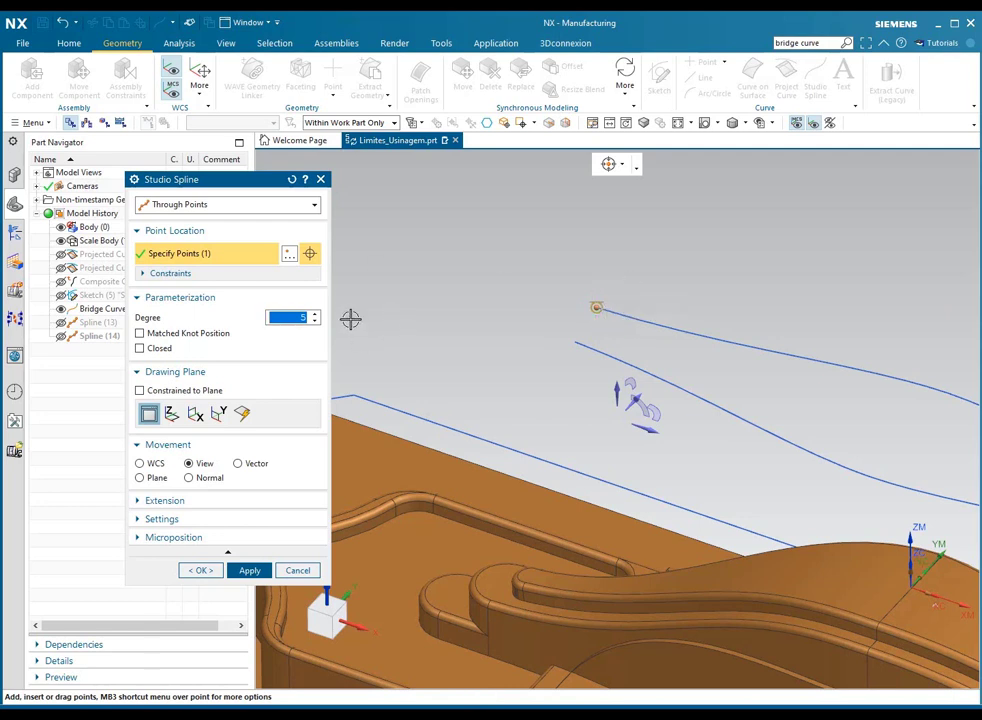
{"action": "left_click", "coordinate": [574, 342]}
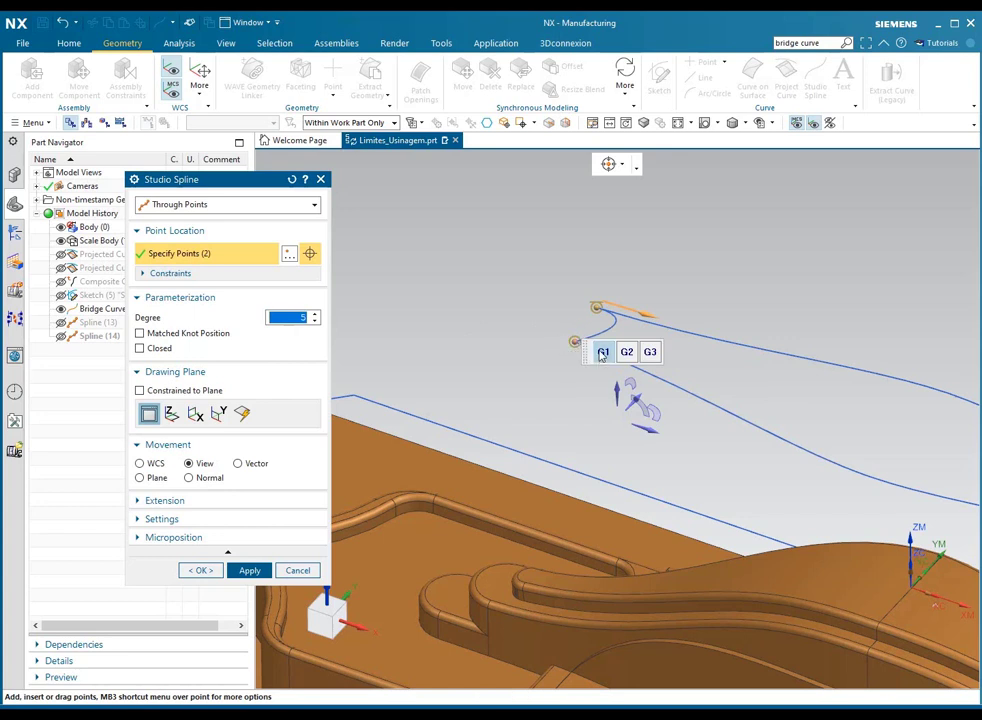
{"action": "left_click", "coordinate": [602, 353]}
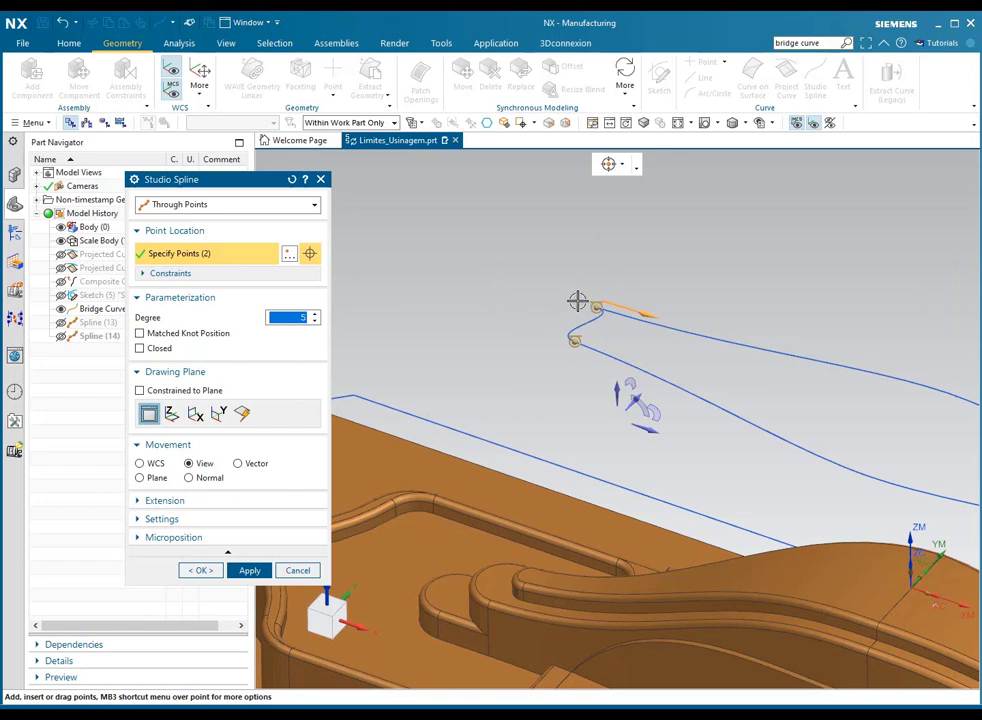
{"action": "left_click", "coordinate": [314, 321]}
In the top view, specify a constraint on the spline's first point at the end of the upper boundary curve.
{"action": "key", "text": "ctrl+alt+t"}
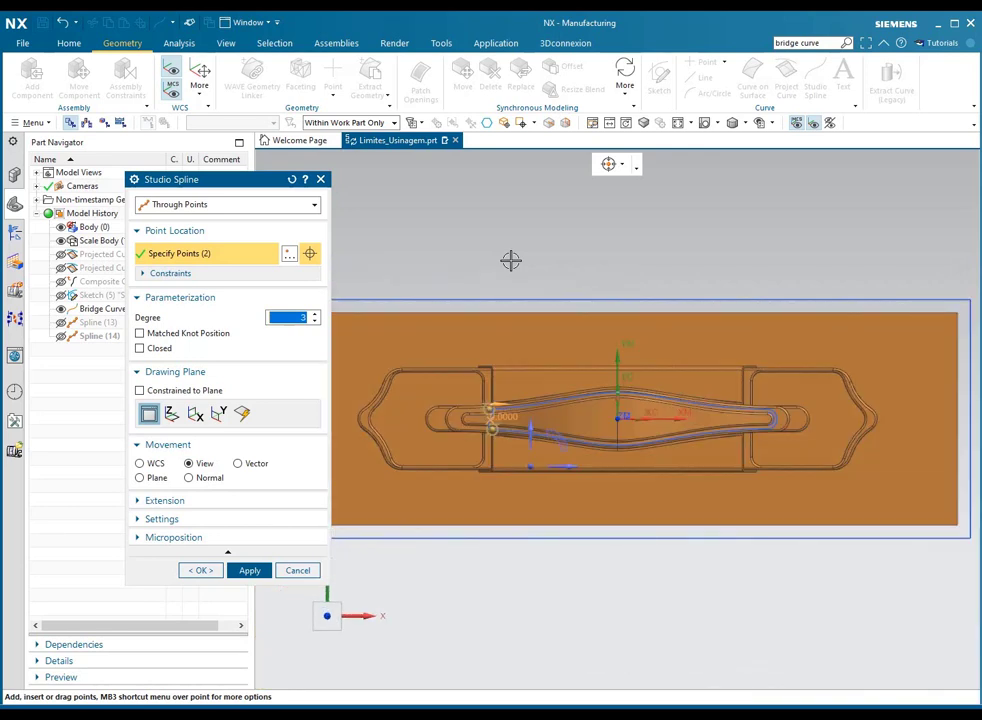
{"action": "scroll", "coordinate": [480, 430], "scroll_direction": "up", "scroll_amount": 3}
{"action": "scroll", "coordinate": [480, 430], "scroll_direction": "up", "scroll_amount": 5}
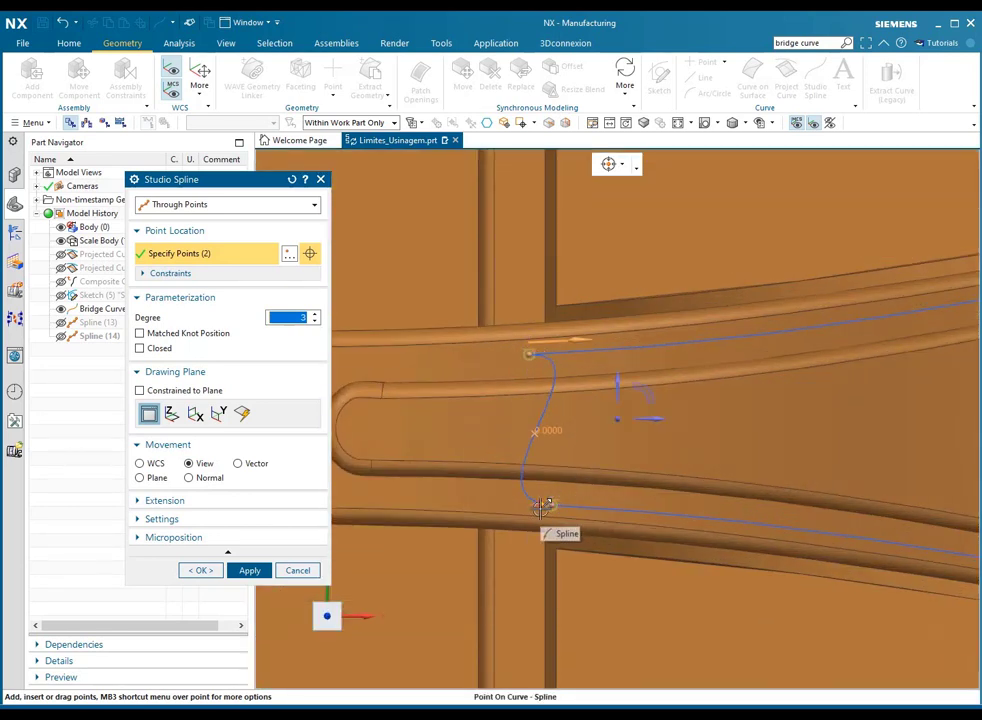
{"action": "right_click", "coordinate": [531, 355]}
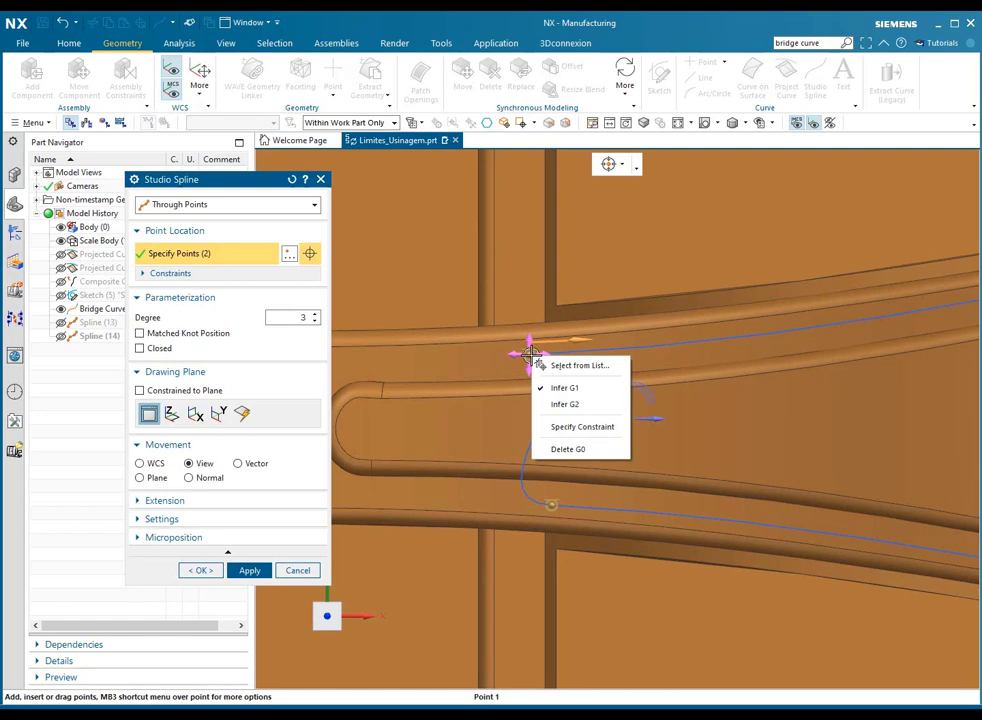
{"action": "left_click", "coordinate": [578, 427]}
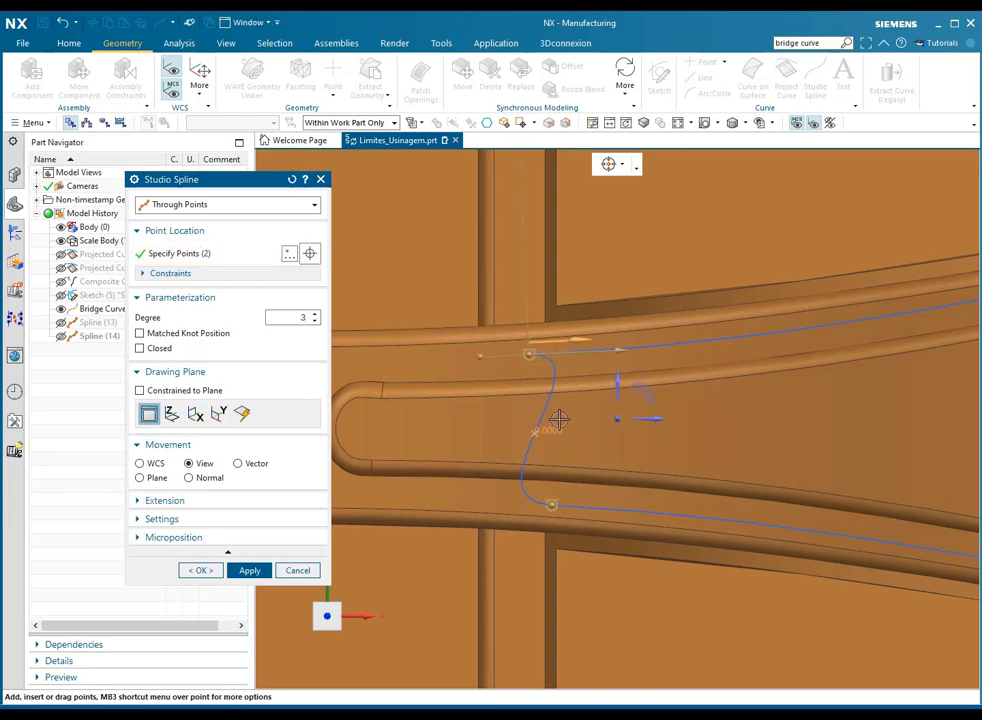
Turn the first point's tangent outward along the upper boundary curve and lengthen it to enlarge the spline's bulge.
{"action": "scroll", "coordinate": [557, 417], "scroll_direction": "down", "scroll_amount": 3}
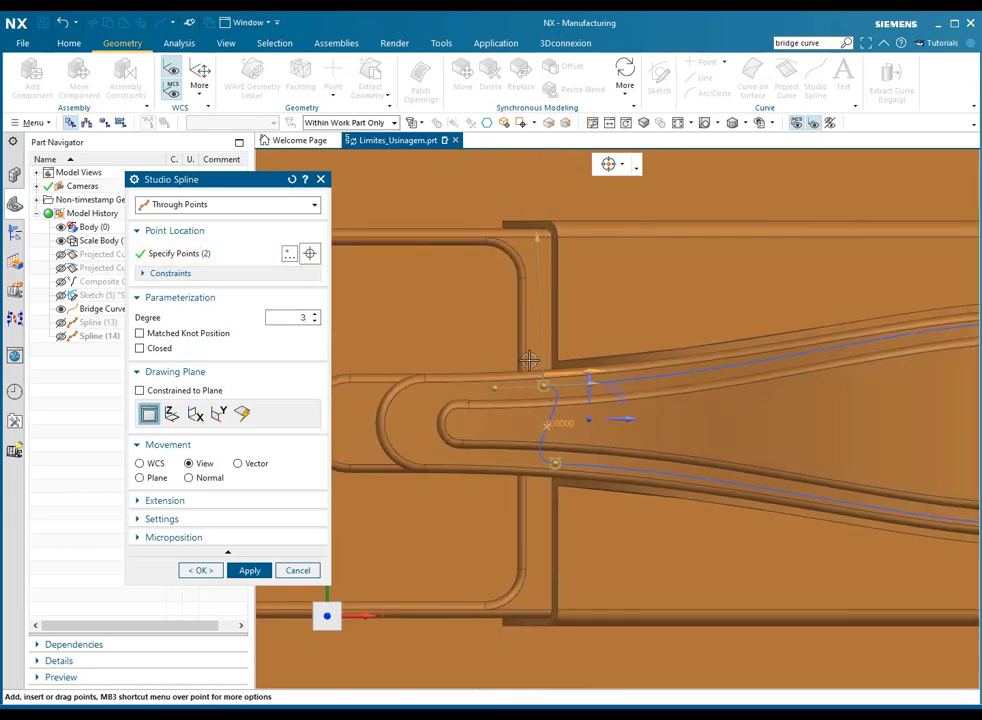
{"action": "scroll", "coordinate": [538, 397], "scroll_direction": "up", "scroll_amount": 1}
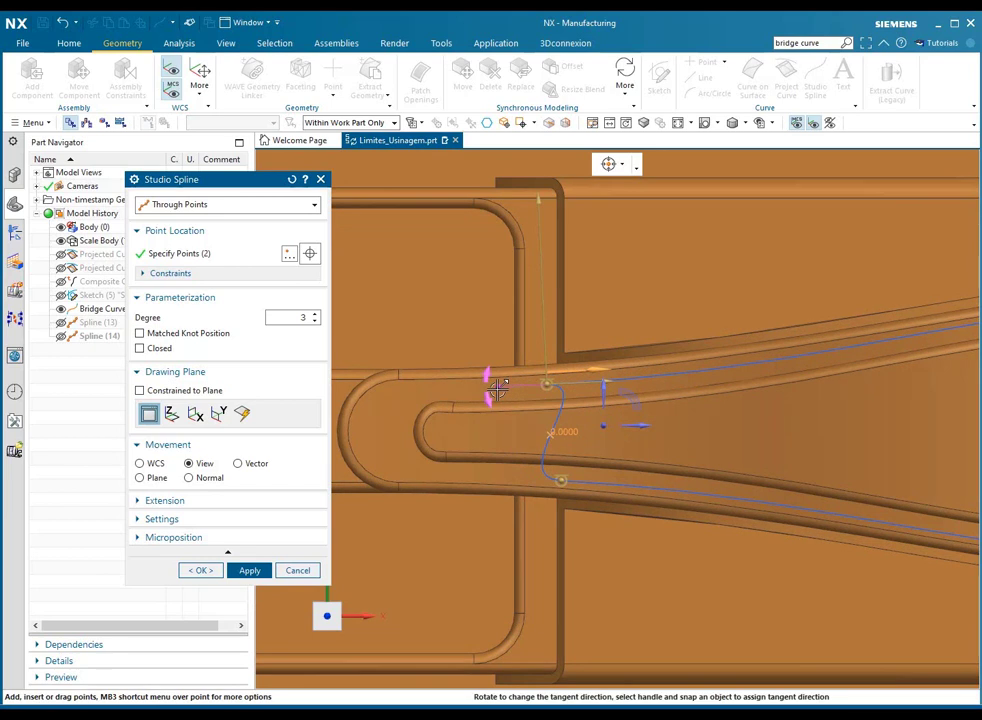
{"action": "left_click_drag", "start_coordinate": [490, 386], "coordinate": [683, 277]}
{"action": "left_click_drag", "start_coordinate": [694, 376], "coordinate": [660, 238]}
{"action": "left_click_drag", "start_coordinate": [671, 331], "coordinate": [699, 368]}
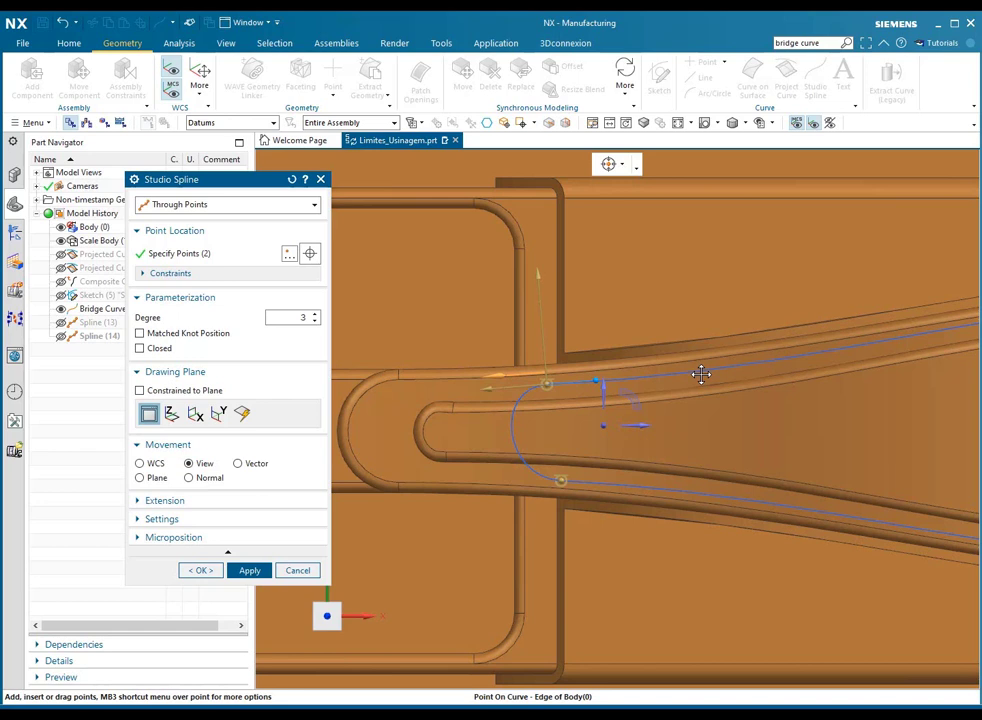
{"action": "left_click_drag", "start_coordinate": [701, 373], "coordinate": [701, 372]}
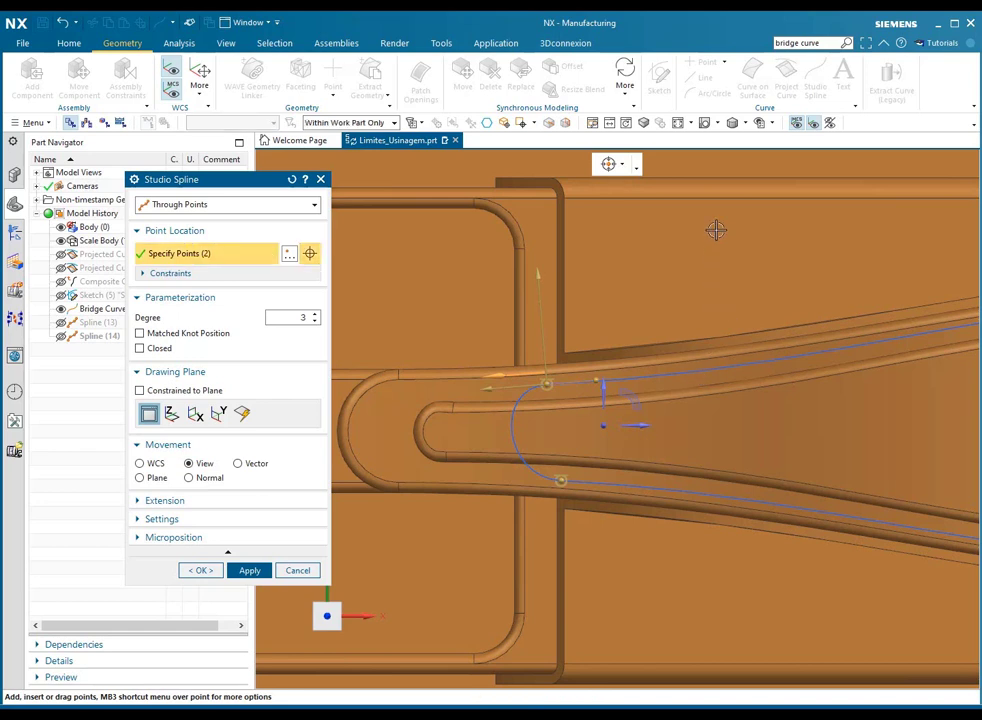
{"action": "left_click_drag", "start_coordinate": [491, 391], "coordinate": [410, 391]}
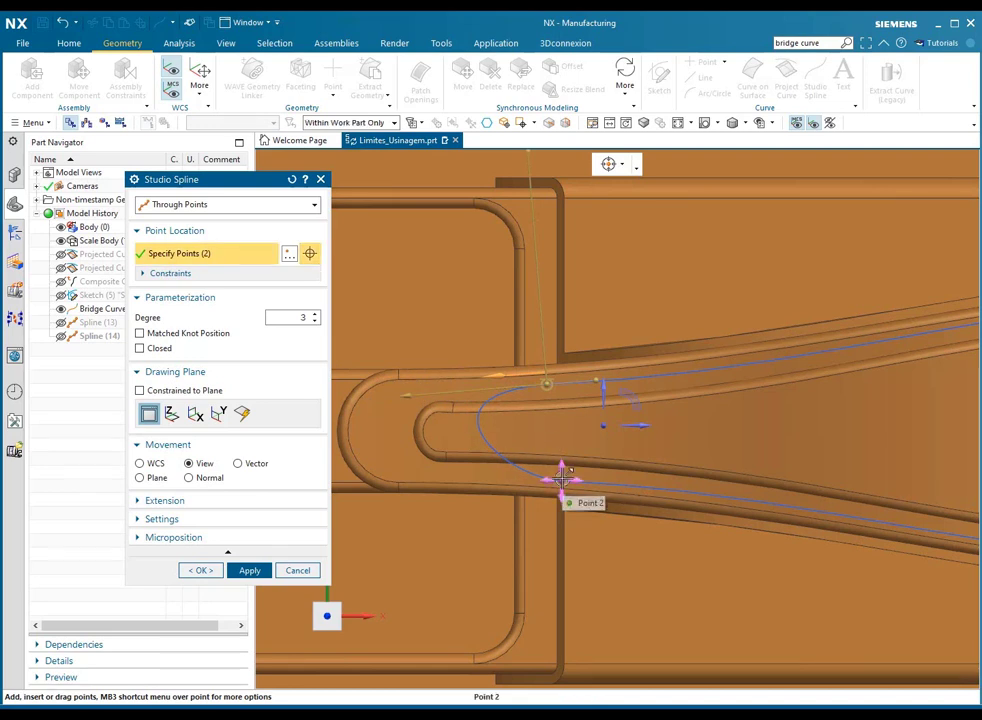
Specify a constraint on the spline's point at the lower boundary curve and lengthen its tangent.
{"action": "right_click", "coordinate": [562, 479]}
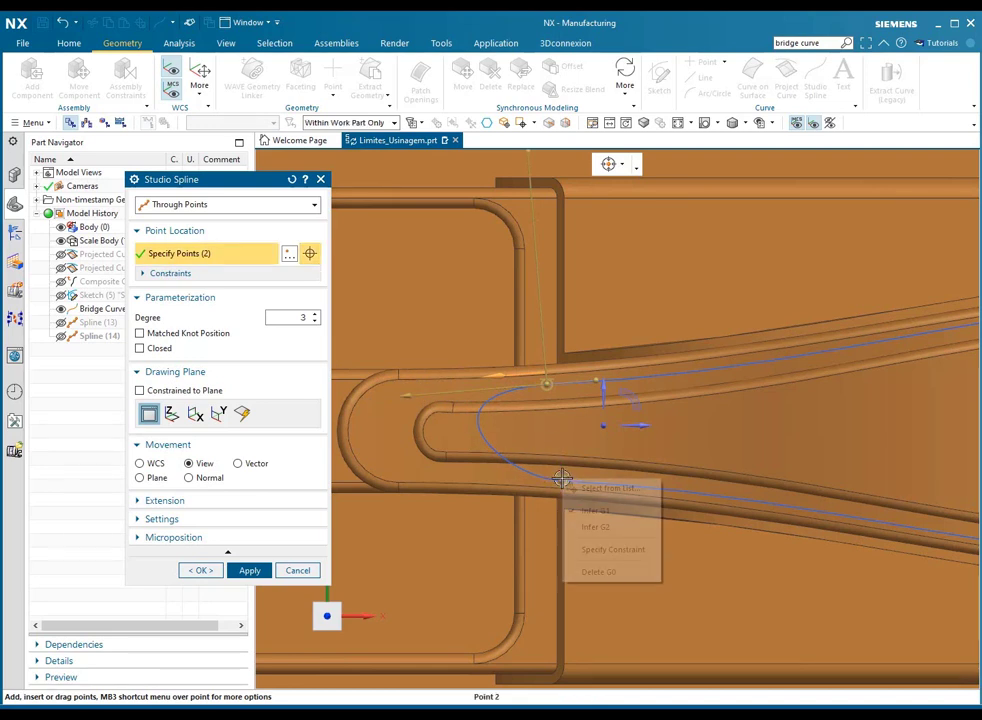
{"action": "left_click", "coordinate": [612, 550]}
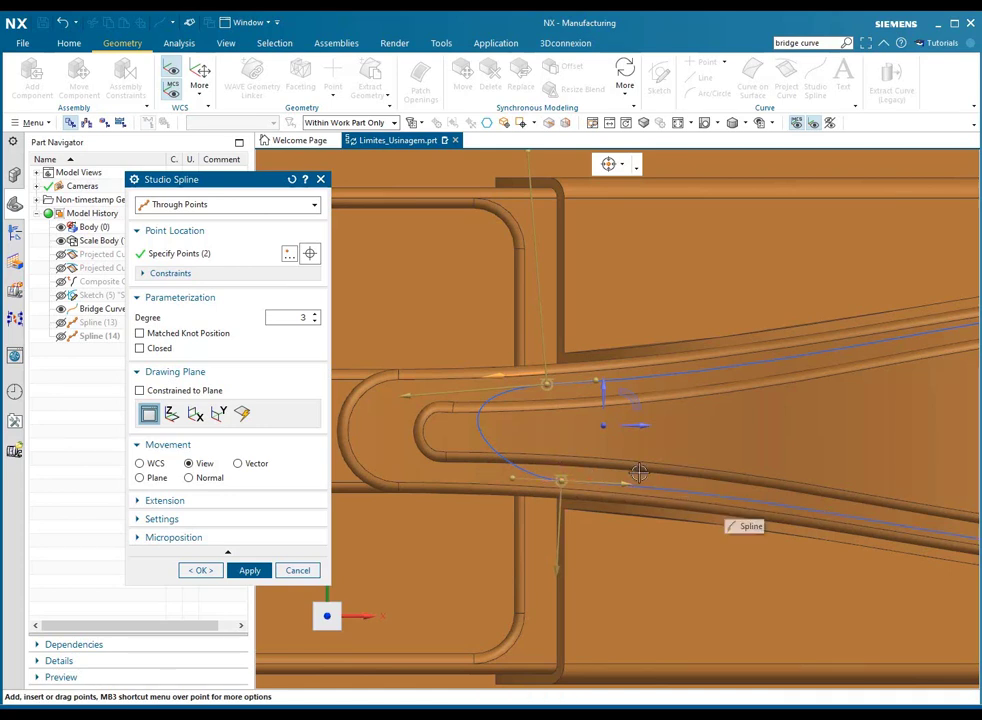
{"action": "left_click_drag", "start_coordinate": [515, 480], "coordinate": [487, 480]}
{"action": "left_click_drag", "start_coordinate": [610, 482], "coordinate": [686, 495]}
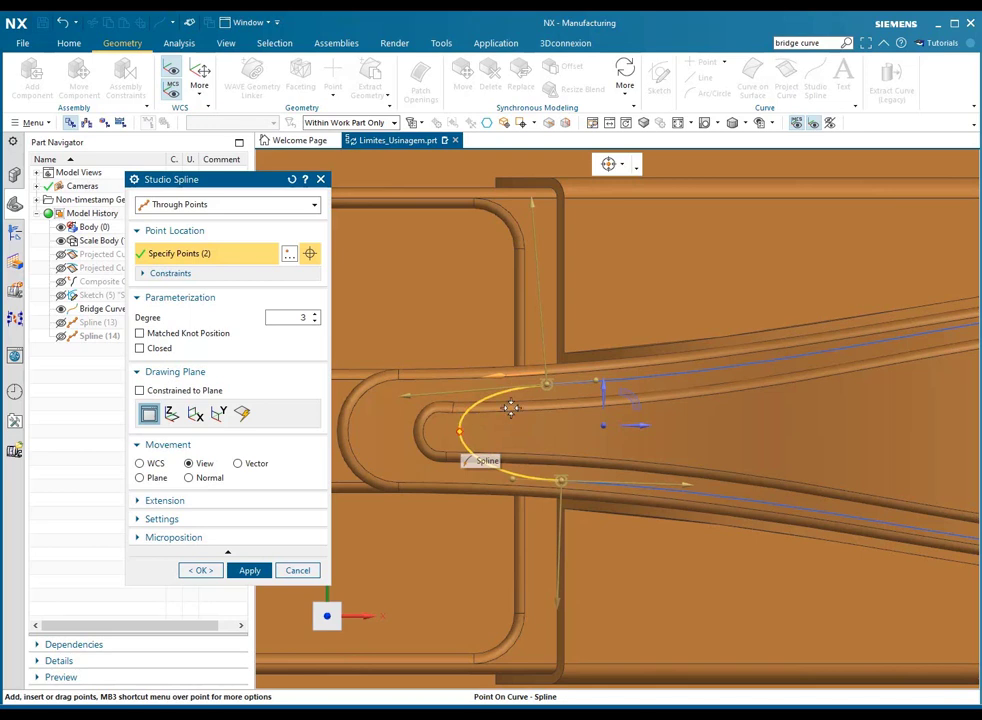
Insert a third point at the middle of the spline's bulge and move it outward past the inner slot's rounded end.
{"action": "left_click", "coordinate": [621, 165]}
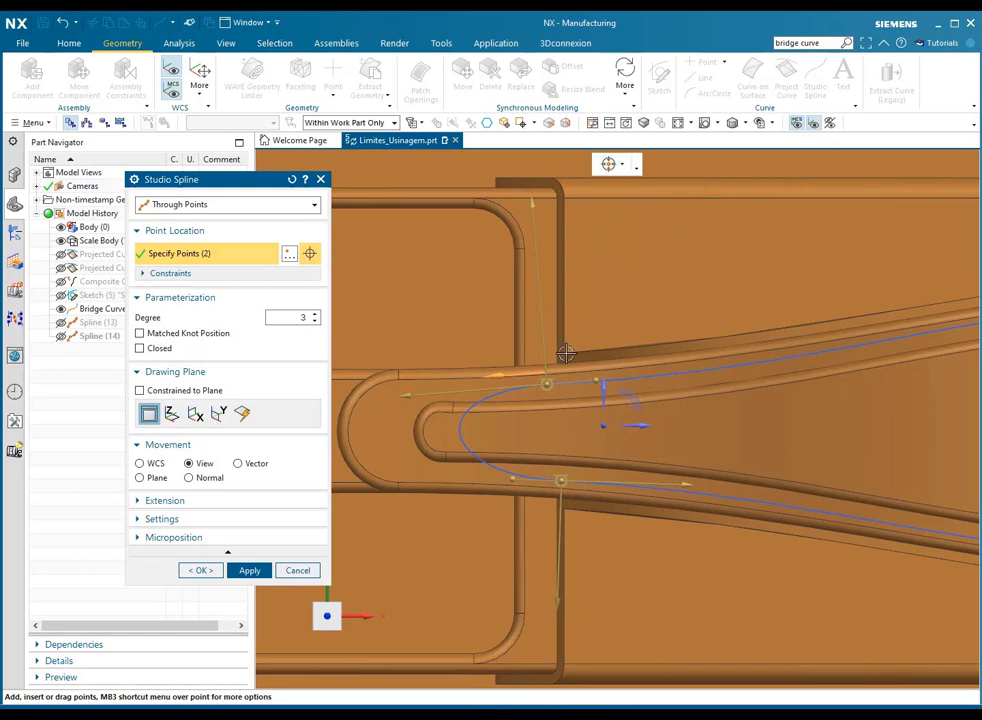
{"action": "left_click", "coordinate": [458, 428]}
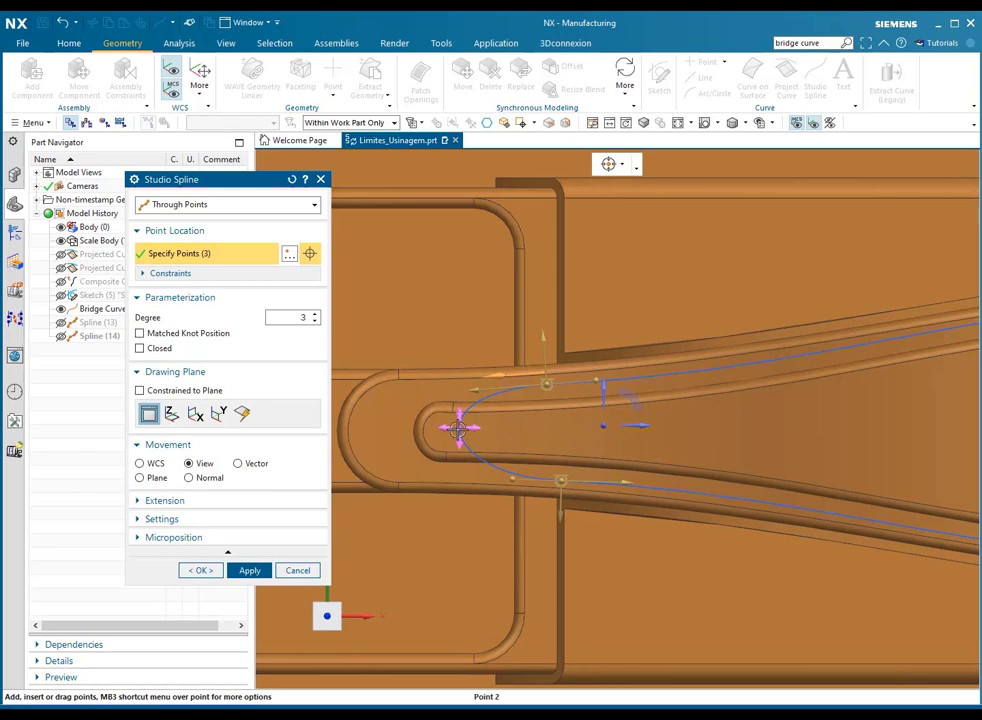
{"action": "left_click_drag", "start_coordinate": [460, 427], "coordinate": [412, 425]}
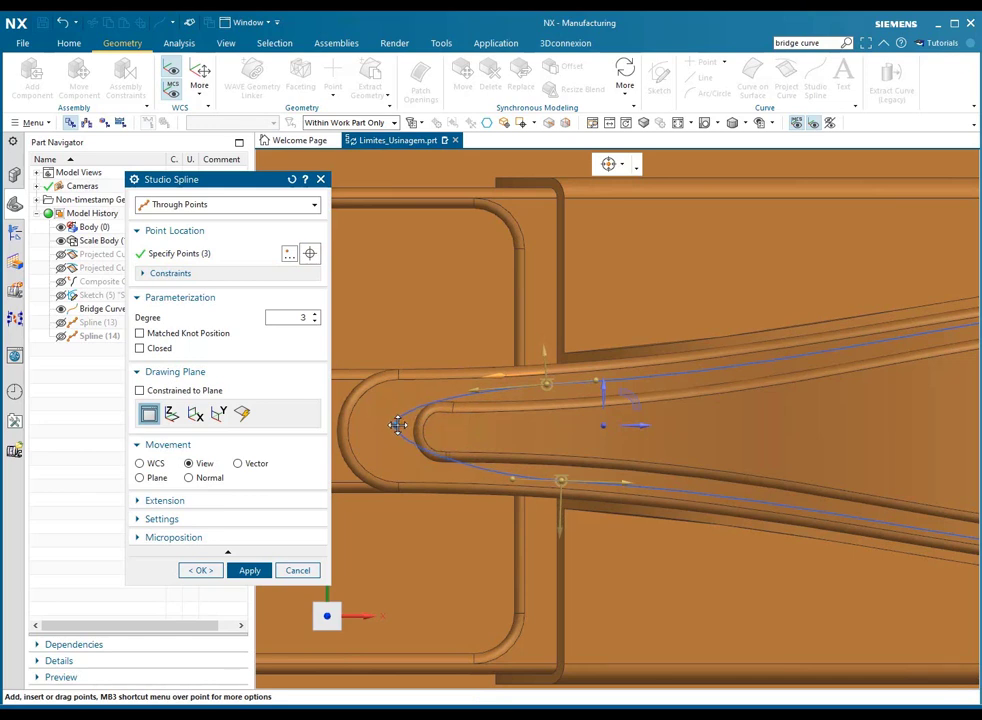
{"action": "left_click_drag", "start_coordinate": [400, 424], "coordinate": [401, 423]}
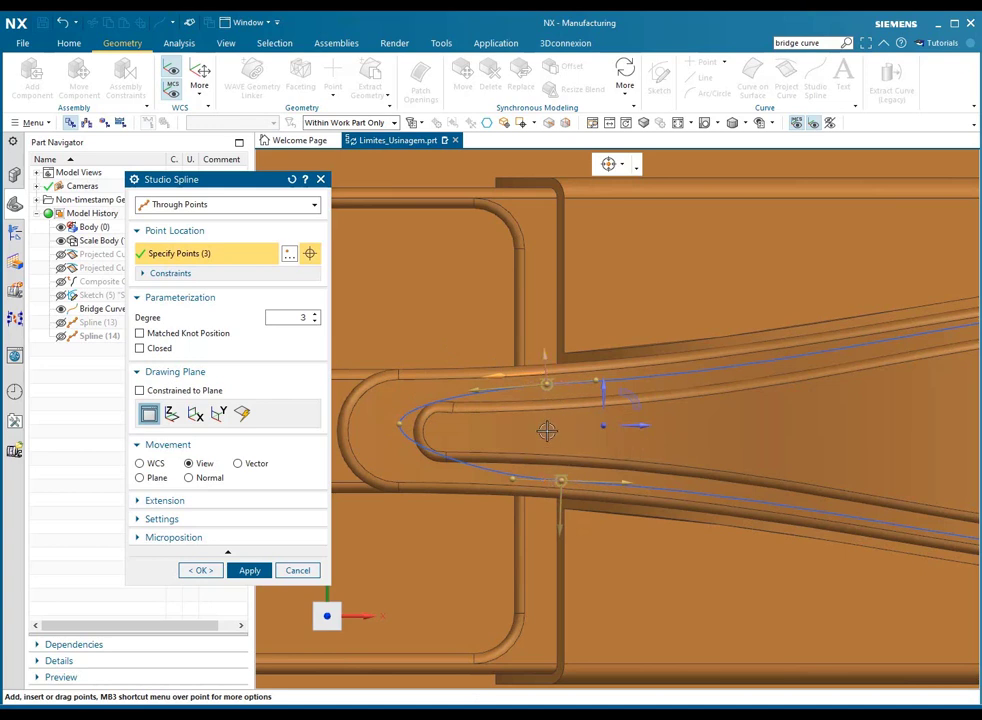
Specify a constraint on the middle point, then adjust its tangent and position to round the bulge between the two grooves.
{"action": "right_click", "coordinate": [403, 424]}
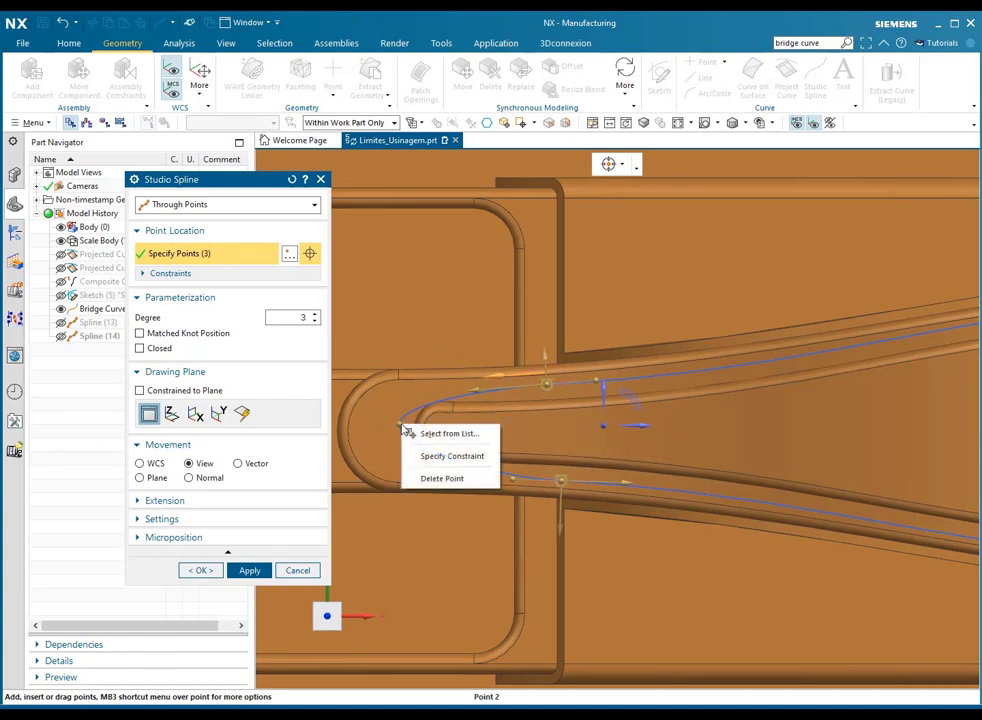
{"action": "left_click", "coordinate": [432, 455]}
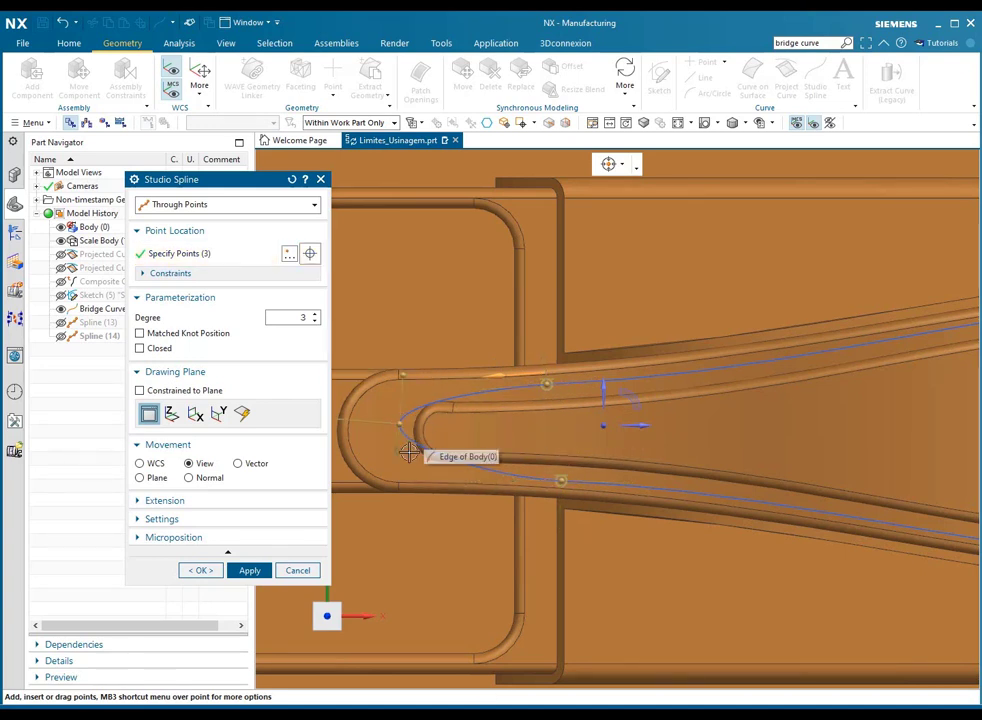
{"action": "left_click_drag", "start_coordinate": [399, 456], "coordinate": [372, 512]}
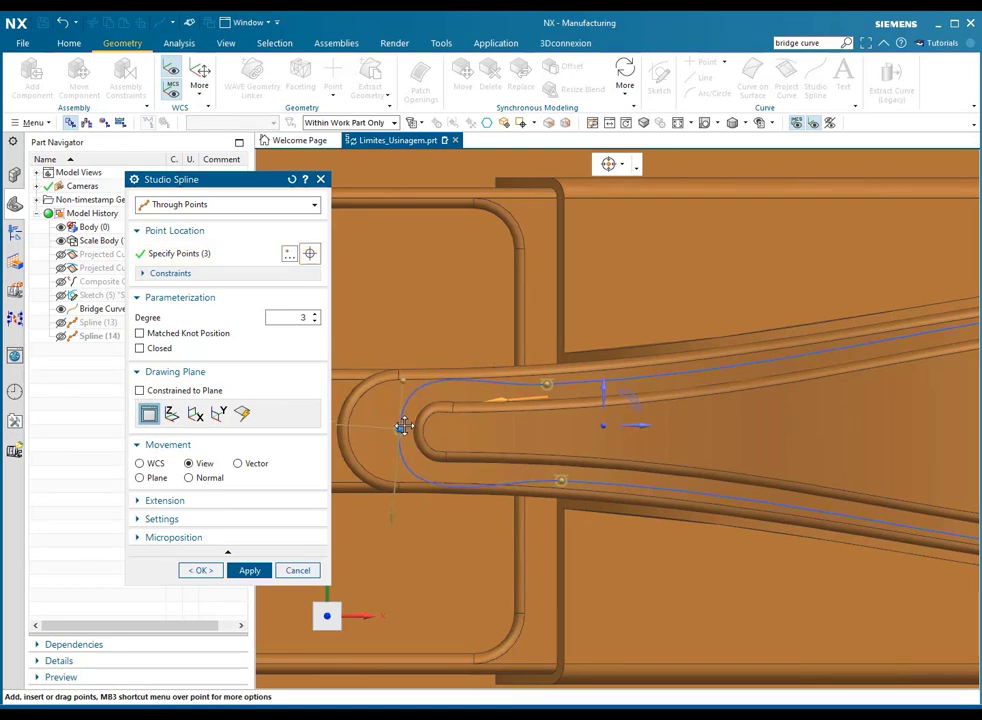
{"action": "left_click_drag", "start_coordinate": [400, 427], "coordinate": [401, 487]}
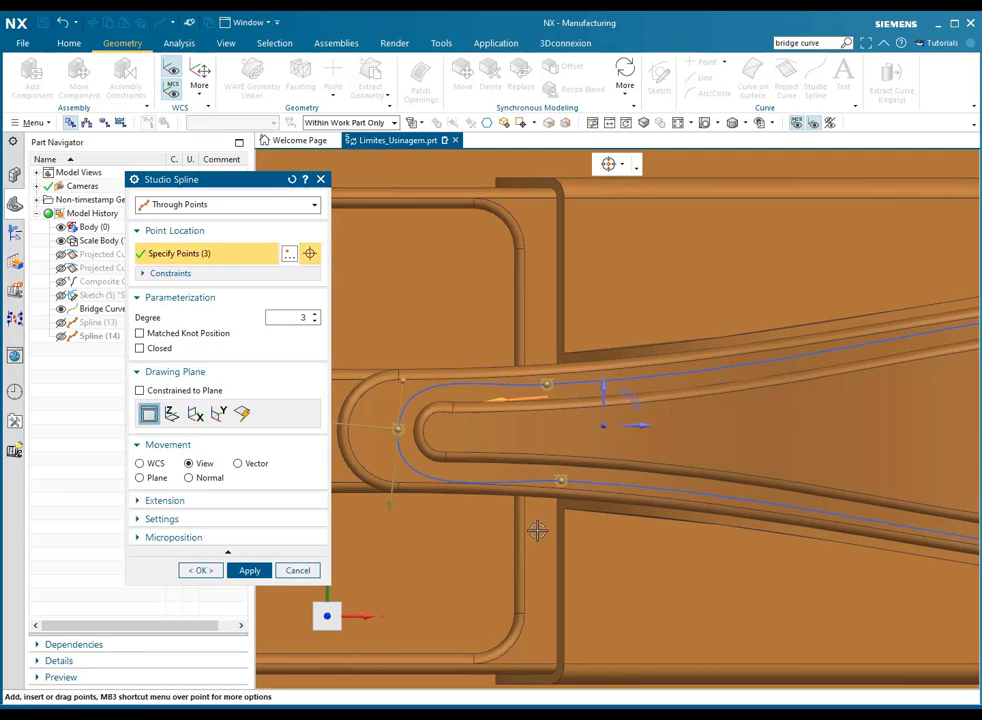
{"action": "mouse_move", "coordinate": [396, 507]}
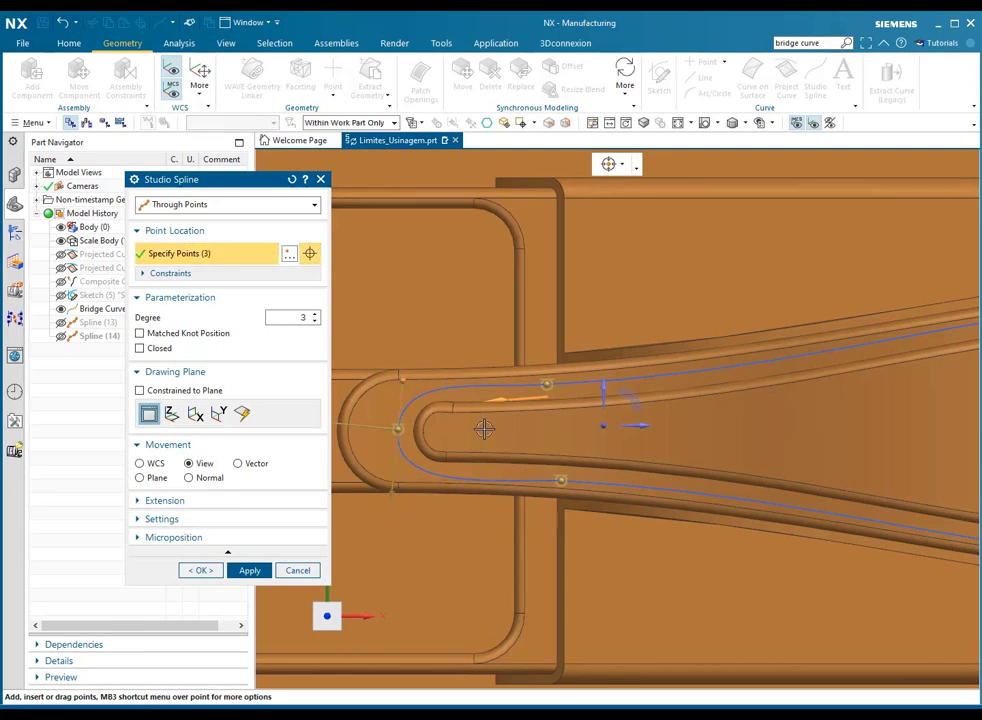
Create the degree-3 spline that closes the left end of the inner boundary.
{"action": "middle_click_drag", "start_coordinate": [532, 441], "coordinate": [563, 388]}
{"action": "middle_click_drag", "start_coordinate": [491, 377], "coordinate": [556, 323]}
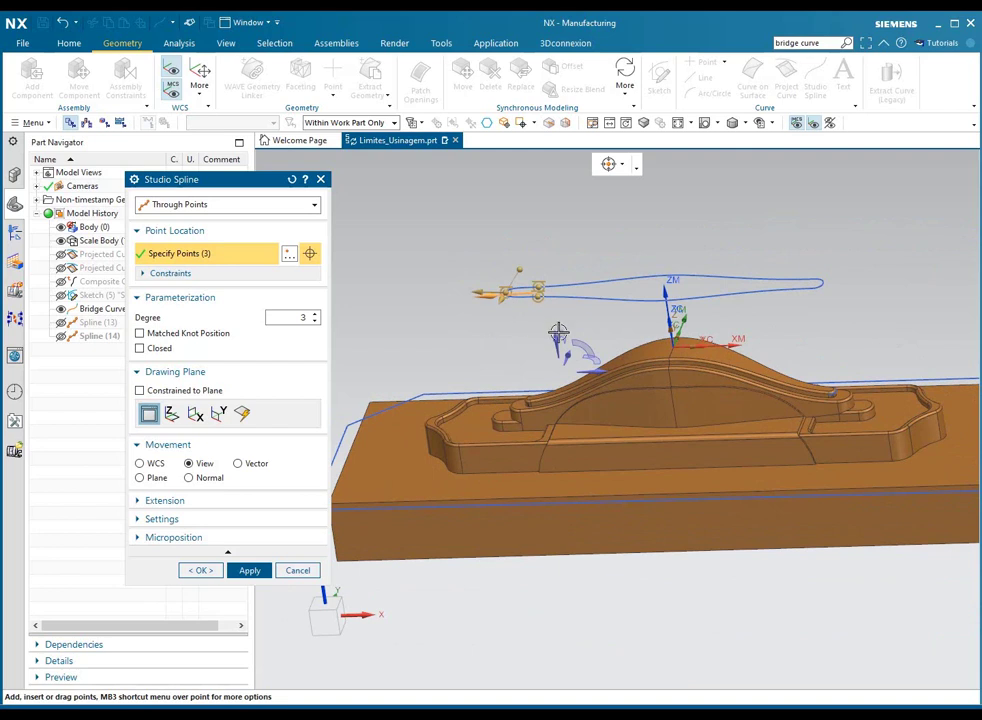
{"action": "left_click", "coordinate": [202, 572]}
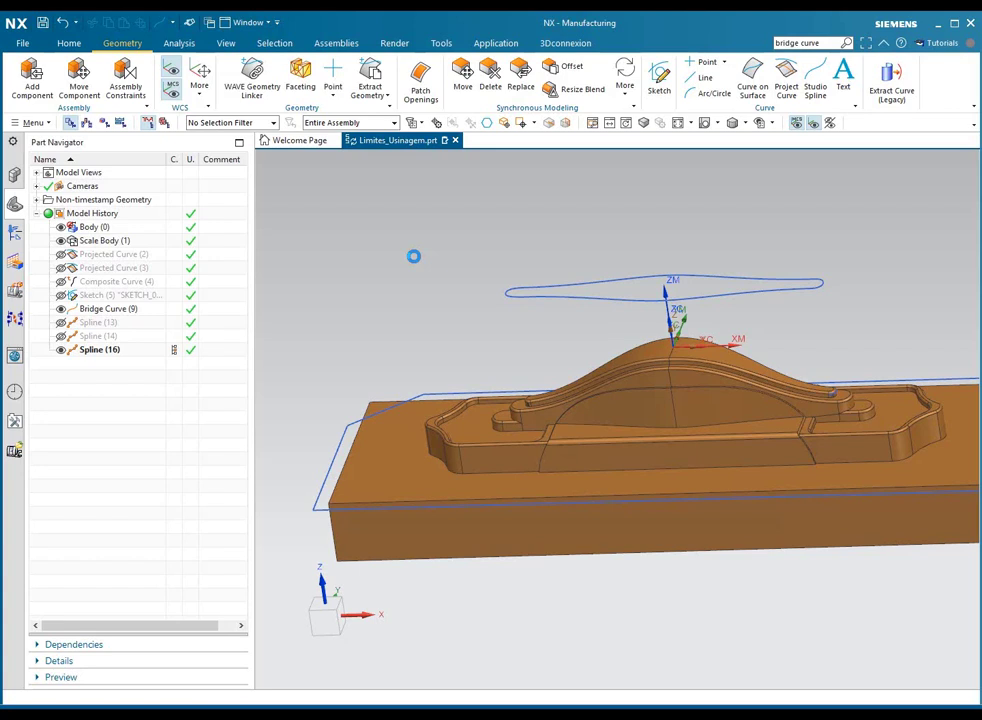
Delete the bridge curve that closes the right end of the inner boundary above the handle.
{"action": "scroll", "coordinate": [532, 280], "scroll_direction": "down", "scroll_amount": 3}
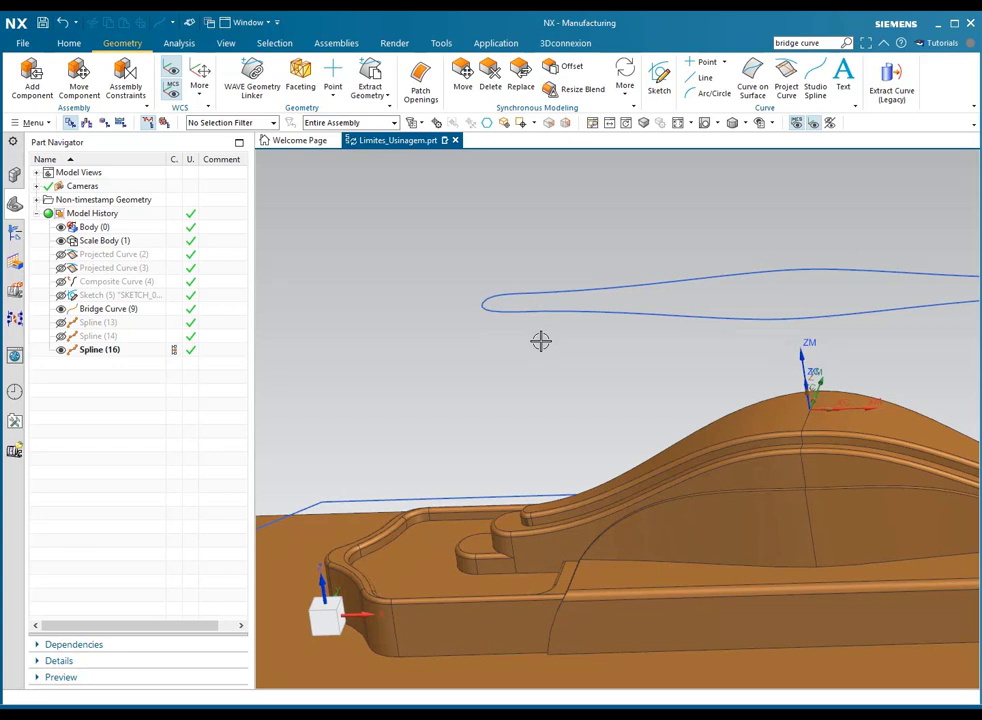
{"action": "scroll", "coordinate": [484, 336], "scroll_direction": "down", "scroll_amount": 2}
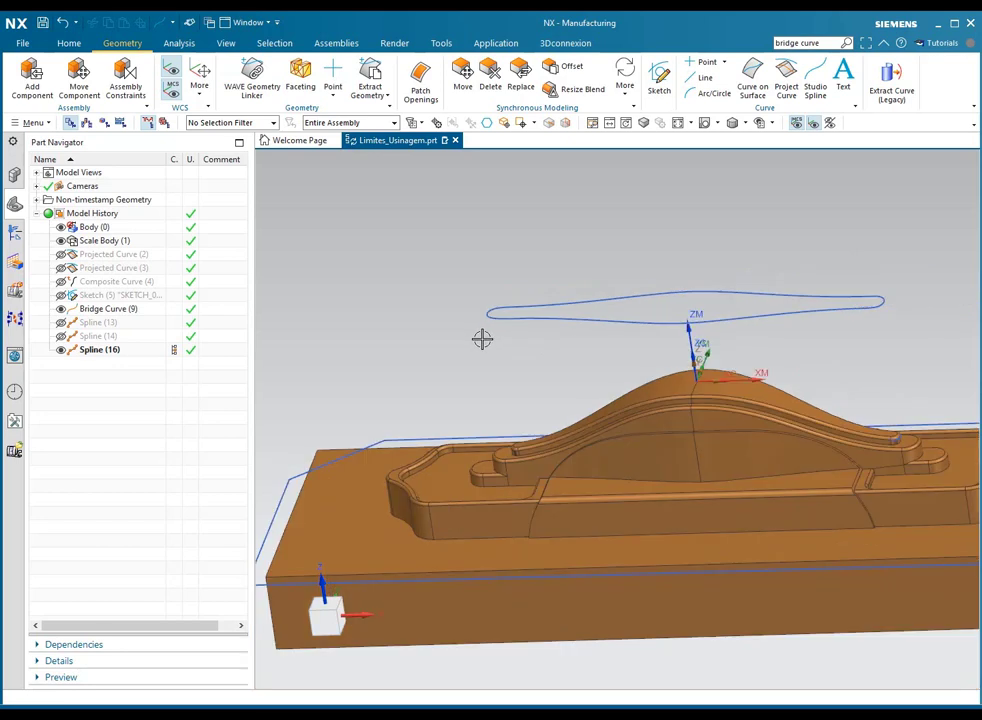
{"action": "left_click_drag", "start_coordinate": [855, 272], "coordinate": [920, 330]}
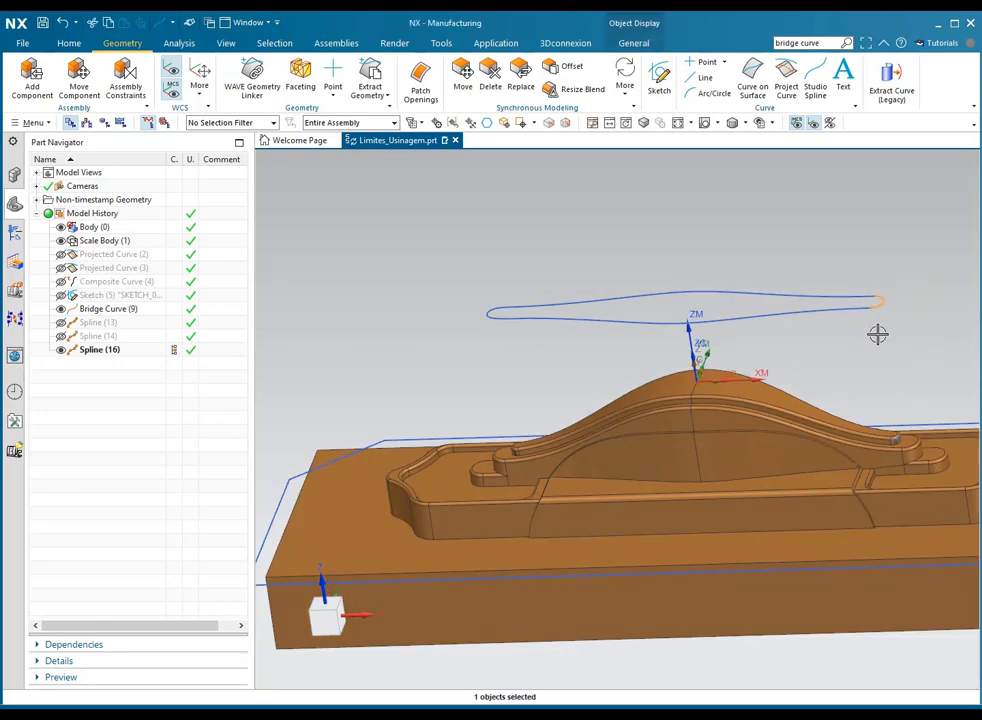
{"action": "key", "text": "Delete"}
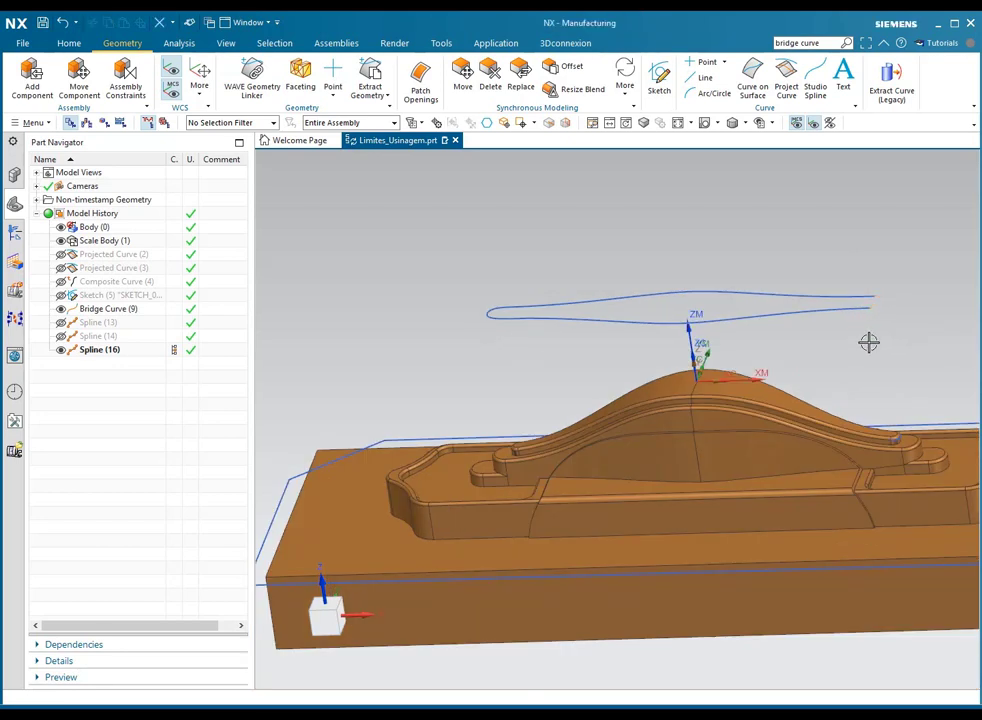
Start a degree-3 Through Points Studio Spline joining the two open curve ends at the inner boundary's right end, with G1 continuity.
{"action": "key", "text": "ctrl+alt+t"}
{"action": "scroll", "coordinate": [829, 390], "scroll_direction": "up", "scroll_amount": 4}
{"action": "scroll", "coordinate": [789, 366], "scroll_direction": "up", "scroll_amount": 2}
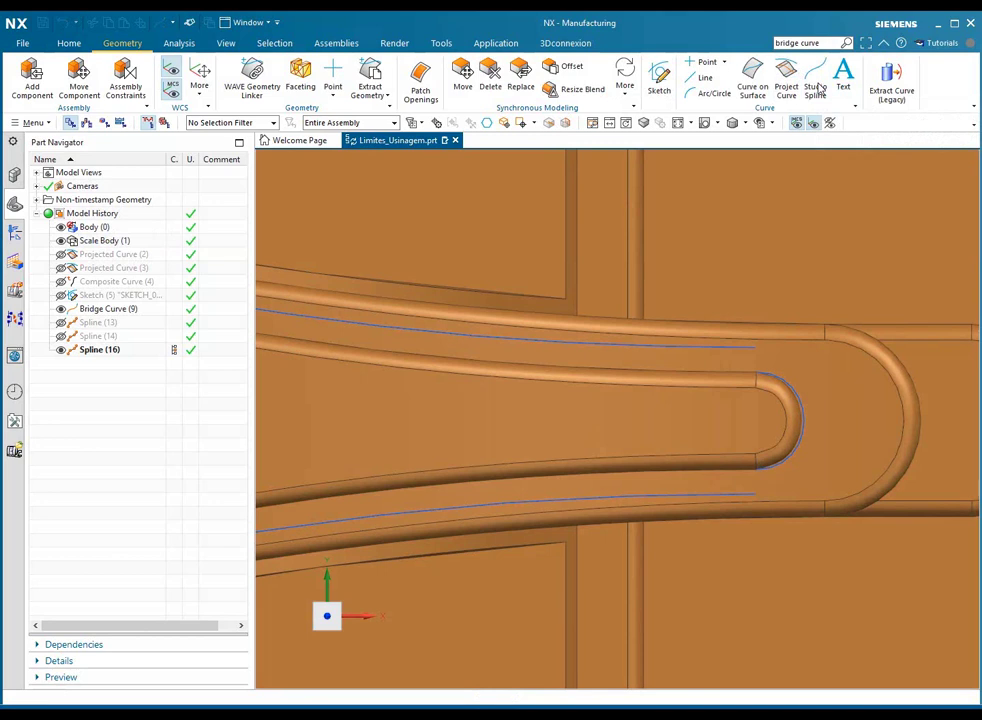
{"action": "left_click", "coordinate": [818, 88]}
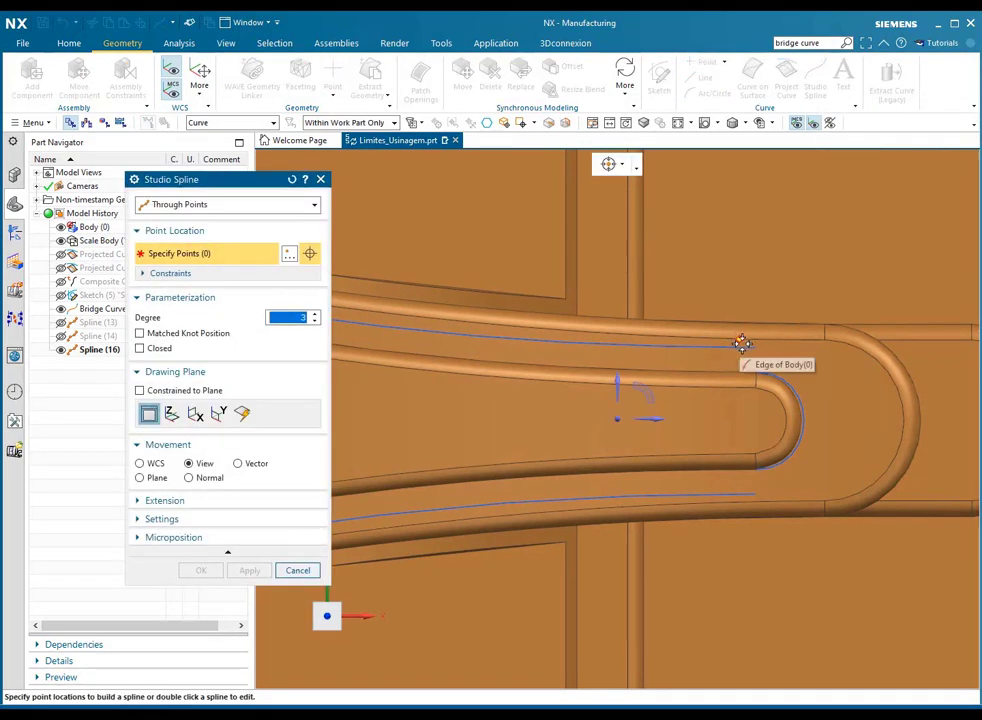
{"action": "left_click", "coordinate": [620, 164]}
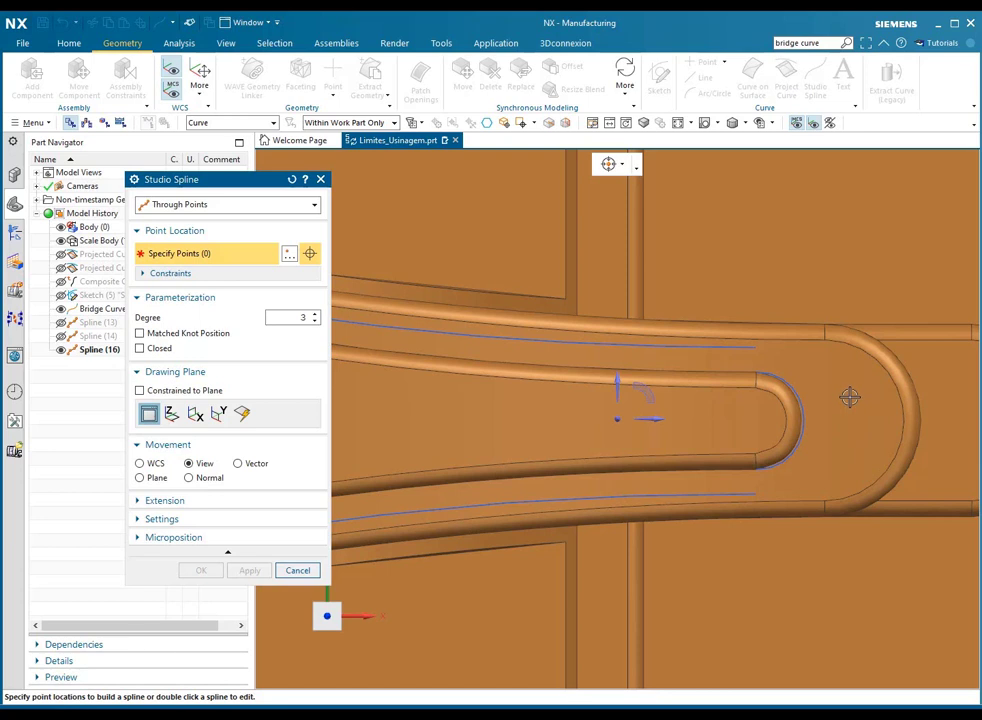
{"action": "left_click", "coordinate": [755, 347]}
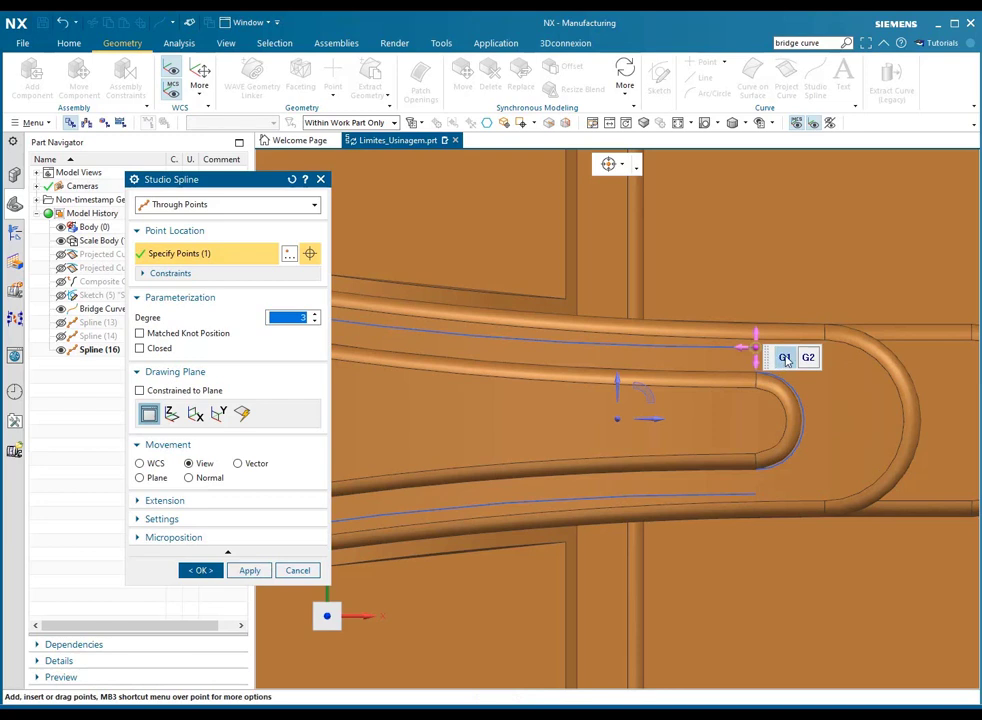
{"action": "left_click", "coordinate": [755, 494]}
{"action": "left_click", "coordinate": [785, 505]}
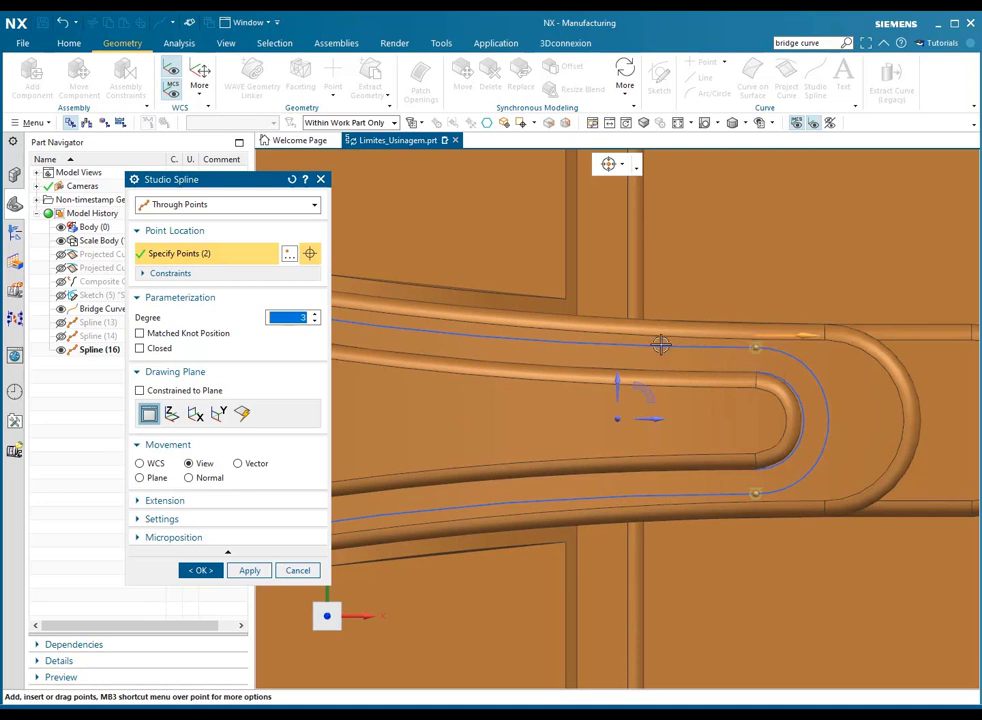
Enable point-on-curve snapping and move both spline end points back along the upper and lower boundary curves.
{"action": "left_click", "coordinate": [621, 164]}
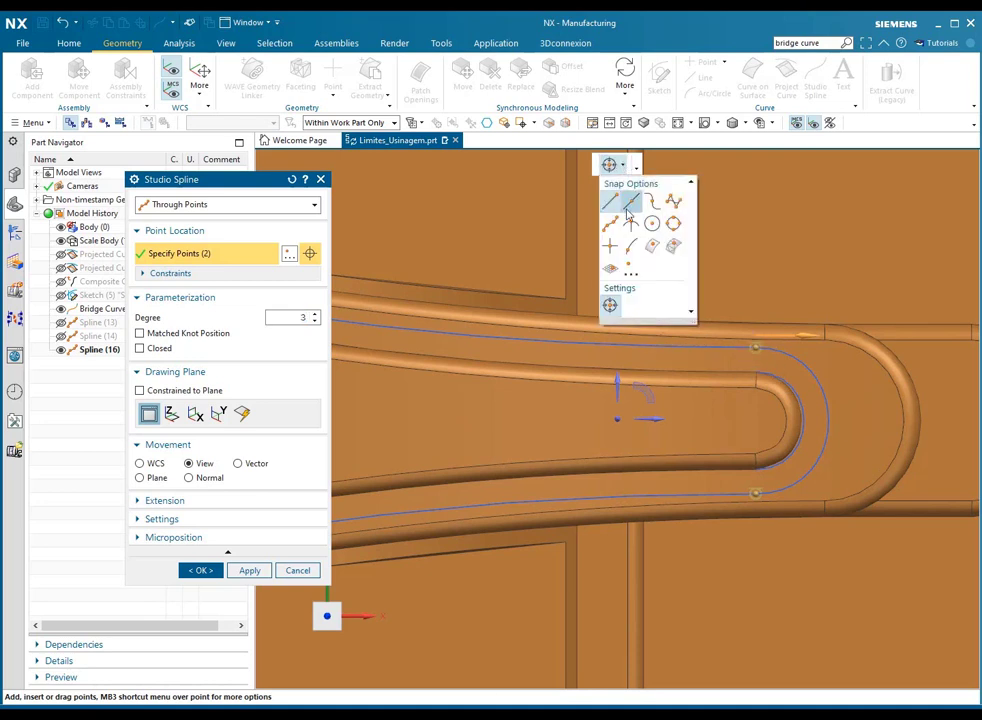
{"action": "left_click", "coordinate": [630, 247]}
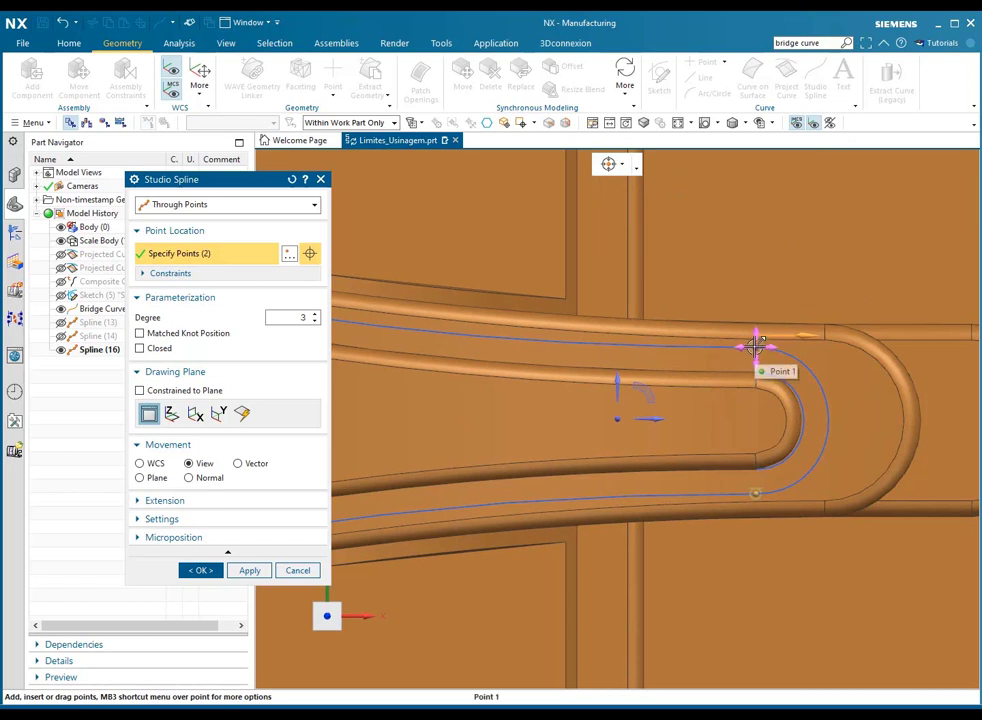
{"action": "left_click_drag", "start_coordinate": [757, 345], "coordinate": [723, 345]}
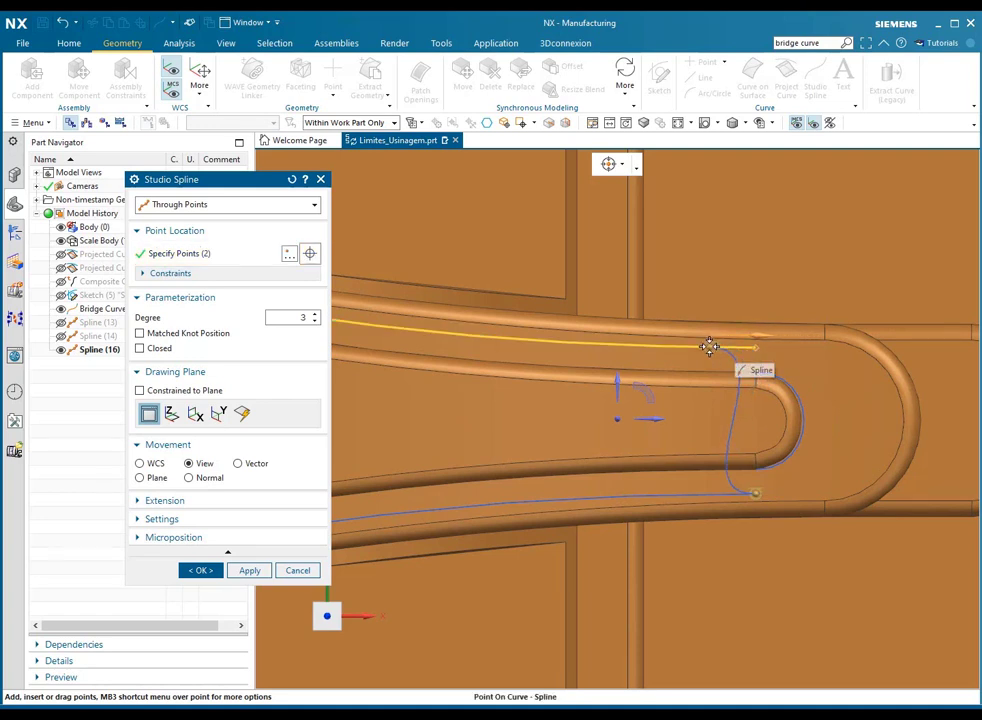
{"action": "left_click", "coordinate": [709, 346]}
{"action": "left_click_drag", "start_coordinate": [754, 489], "coordinate": [714, 494]}
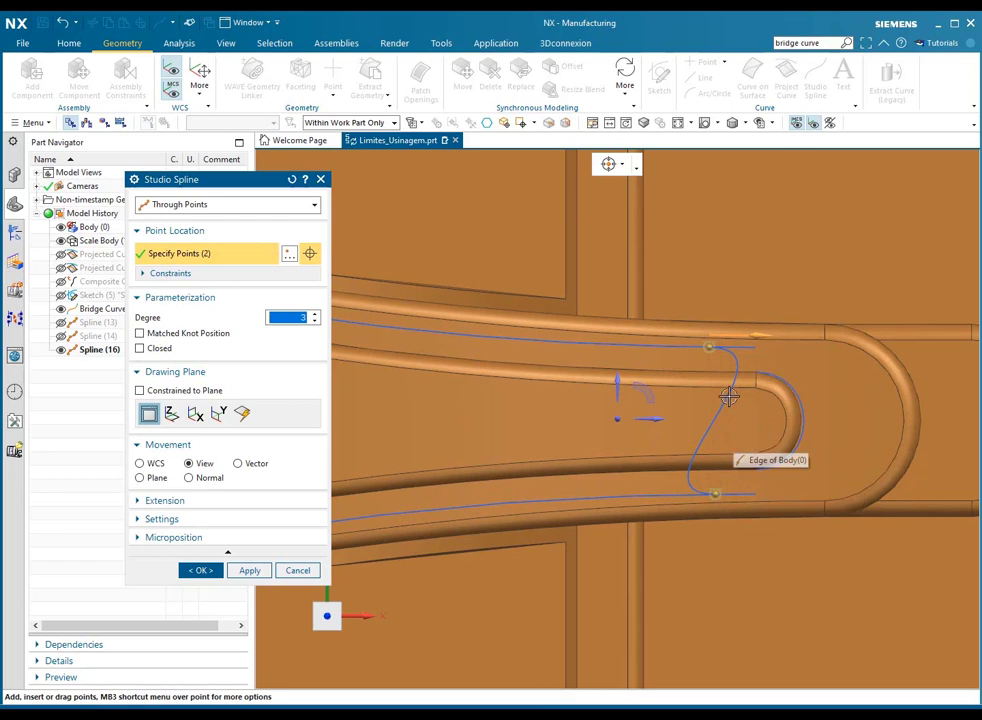
Specify constraints on both end points and adjust their tangents so the spline bulges past the inner slot's rounded end.
{"action": "right_click", "coordinate": [716, 490]}
{"action": "left_click", "coordinate": [757, 571]}
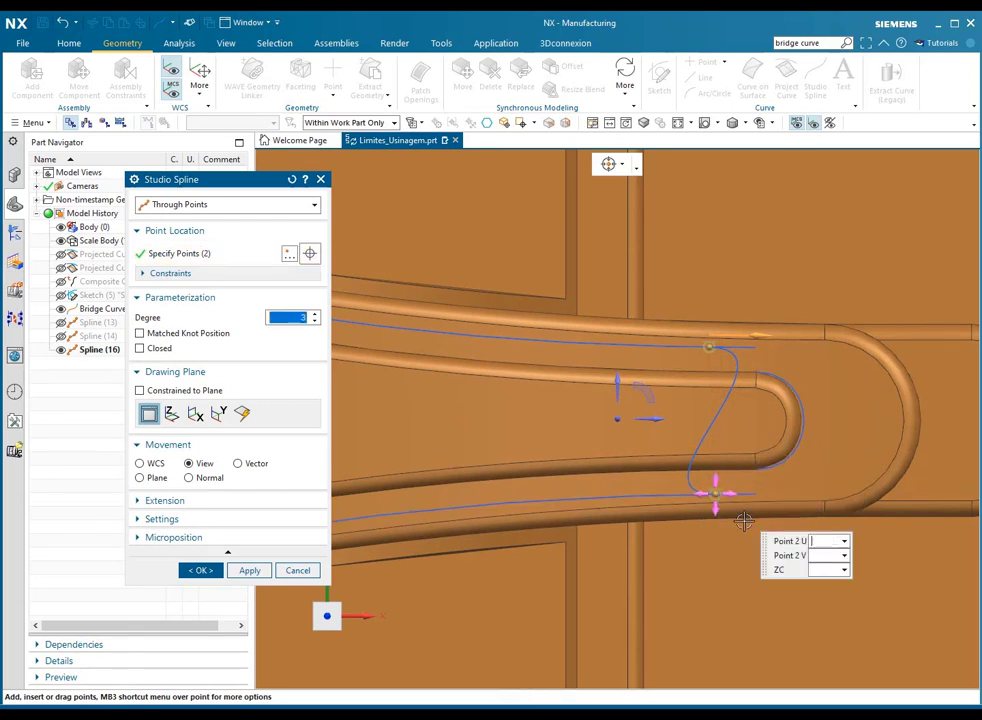
{"action": "left_click", "coordinate": [678, 500]}
{"action": "mouse_move", "coordinate": [666, 494]}
{"action": "left_mouse_down"}
{"action": "mouse_move", "coordinate": [686, 463]}
{"action": "mouse_move", "coordinate": [739, 459]}
{"action": "mouse_move", "coordinate": [765, 465]}
{"action": "mouse_move", "coordinate": [783, 492]}
{"action": "left_mouse_up"}
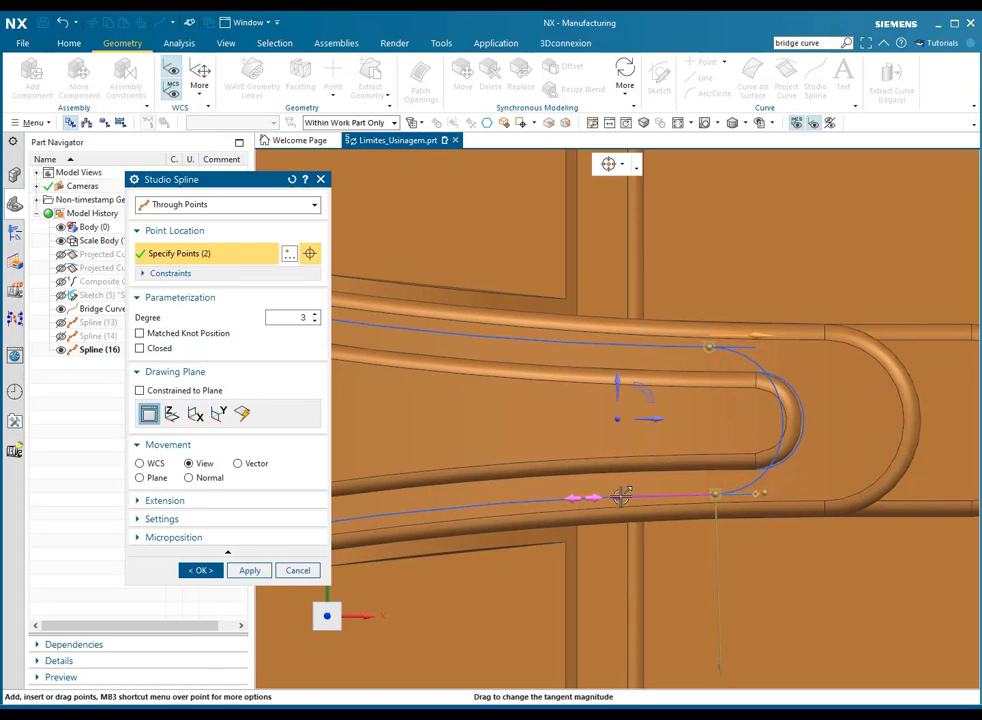
{"action": "left_click_drag", "start_coordinate": [629, 498], "coordinate": [548, 498]}
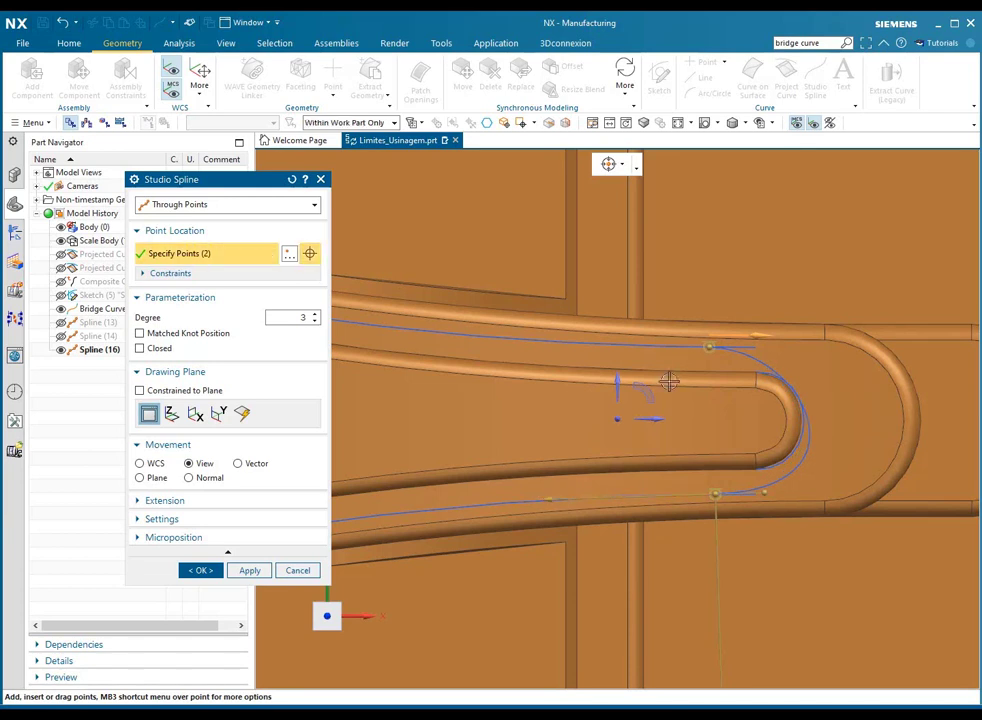
{"action": "right_click", "coordinate": [711, 342]}
{"action": "left_click", "coordinate": [742, 412]}
{"action": "left_click_drag", "start_coordinate": [811, 344], "coordinate": [884, 342]}
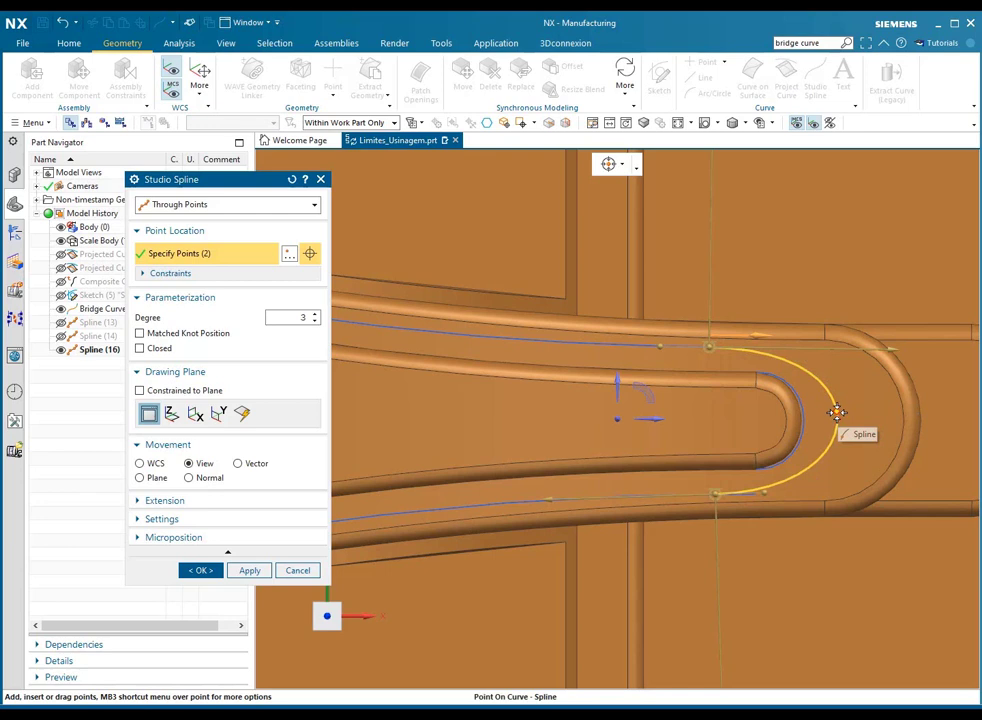
Turn off point-on-curve snapping, insert a third point at the middle of the bulge and move it slightly inward.
{"action": "left_click", "coordinate": [636, 166]}
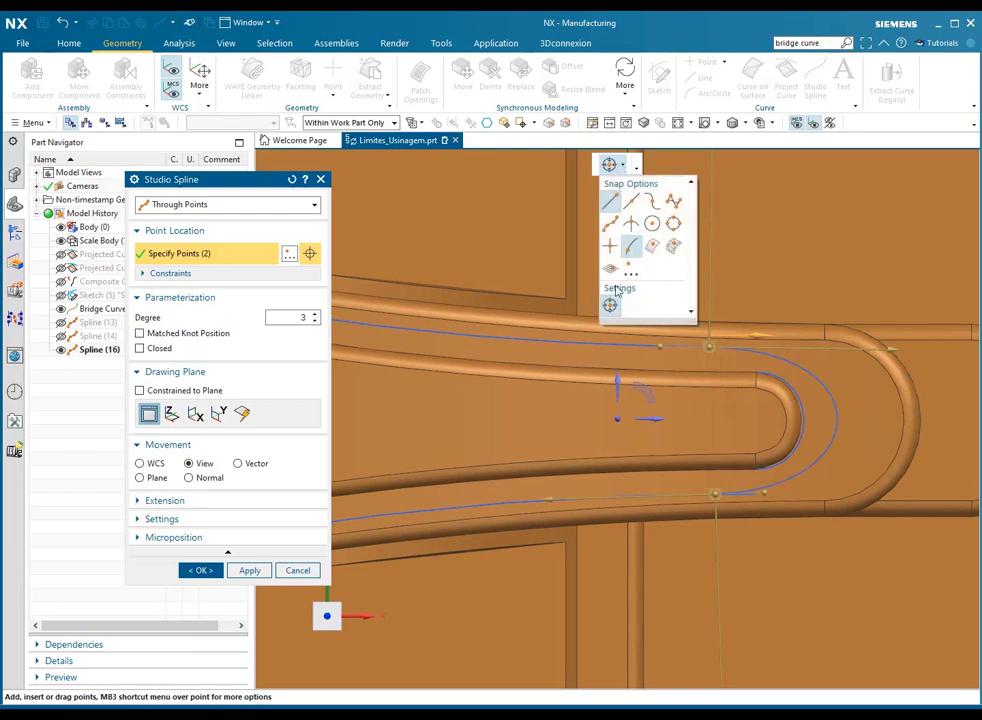
{"action": "left_click", "coordinate": [633, 247]}
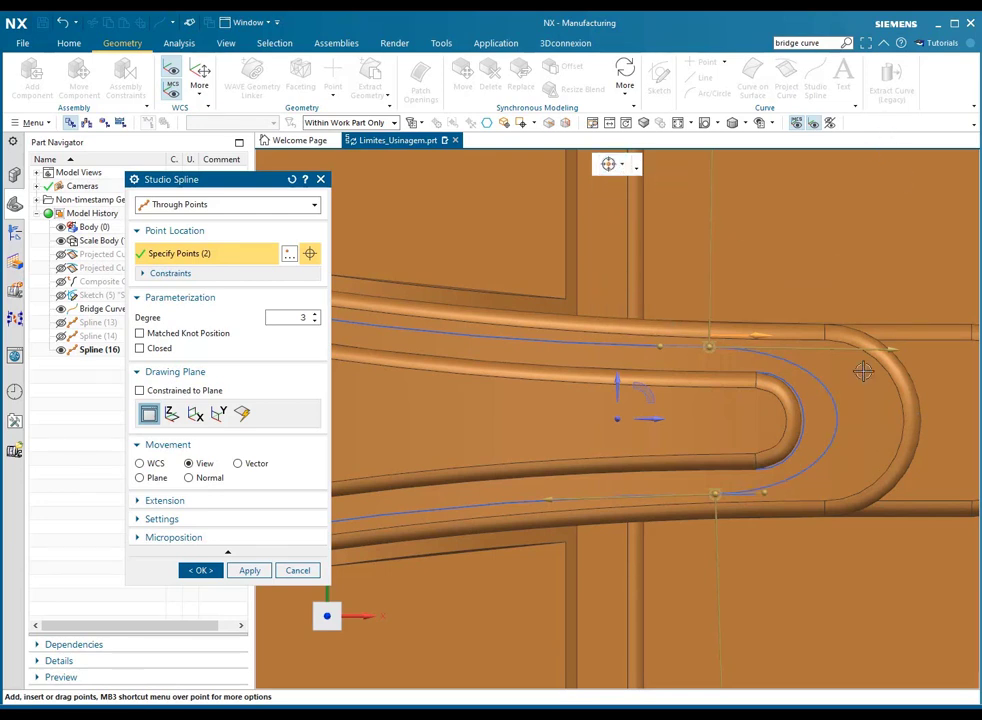
{"action": "left_click", "coordinate": [835, 415]}
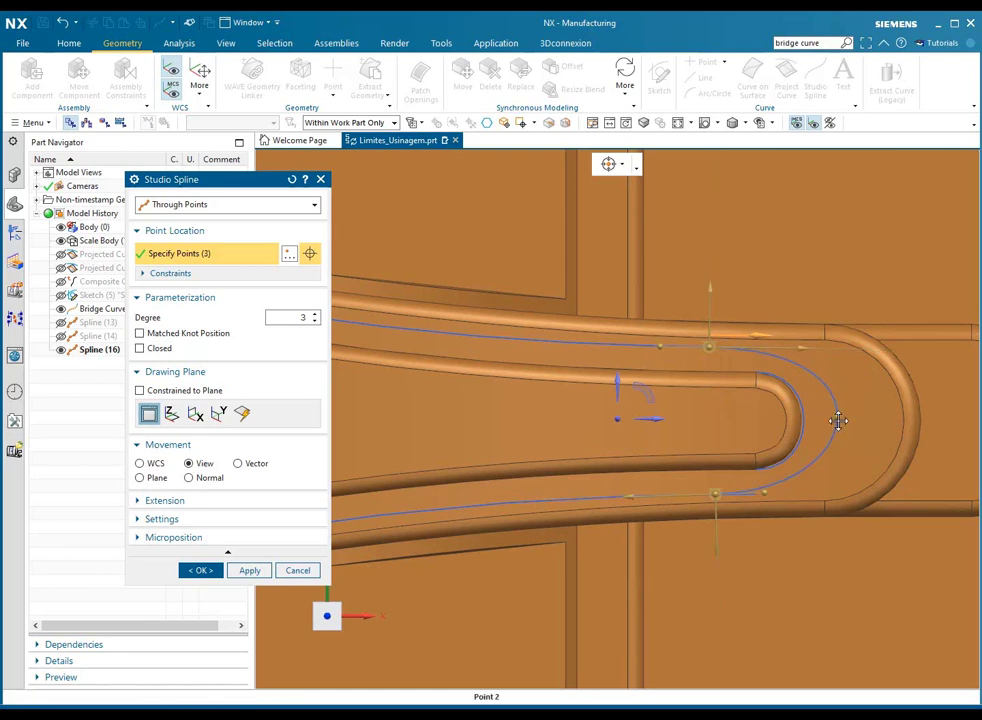
{"action": "left_click_drag", "start_coordinate": [839, 416], "coordinate": [830, 421]}
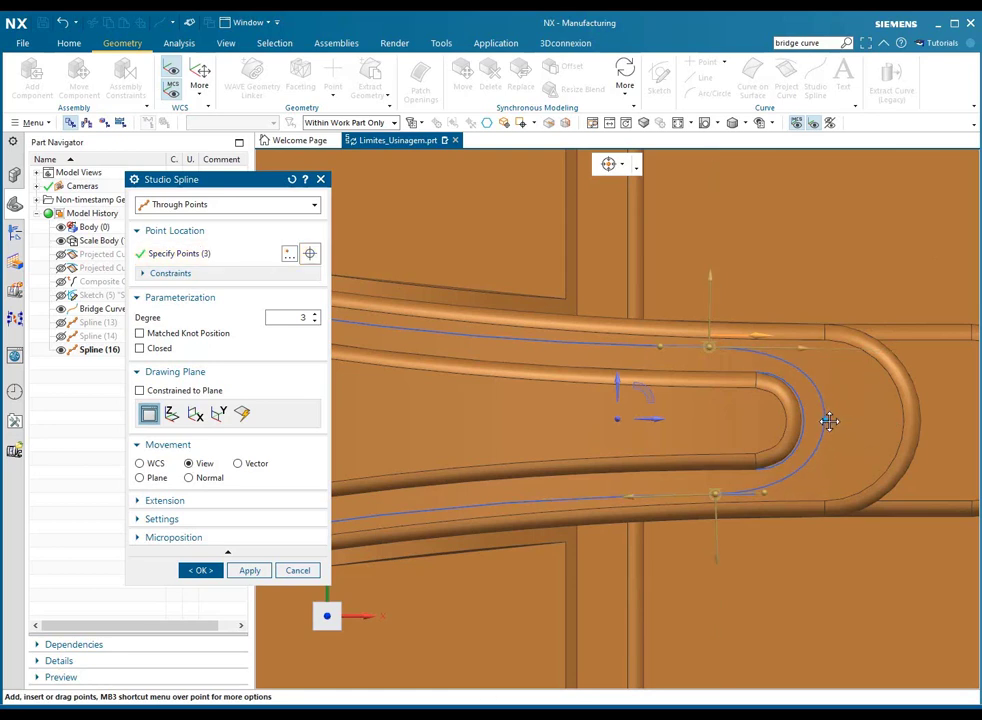
Specify a constraint on the middle point, lengthen its tangent to widen the bulge, and create the spline.
{"action": "right_click", "coordinate": [830, 420]}
{"action": "left_click", "coordinate": [858, 449]}
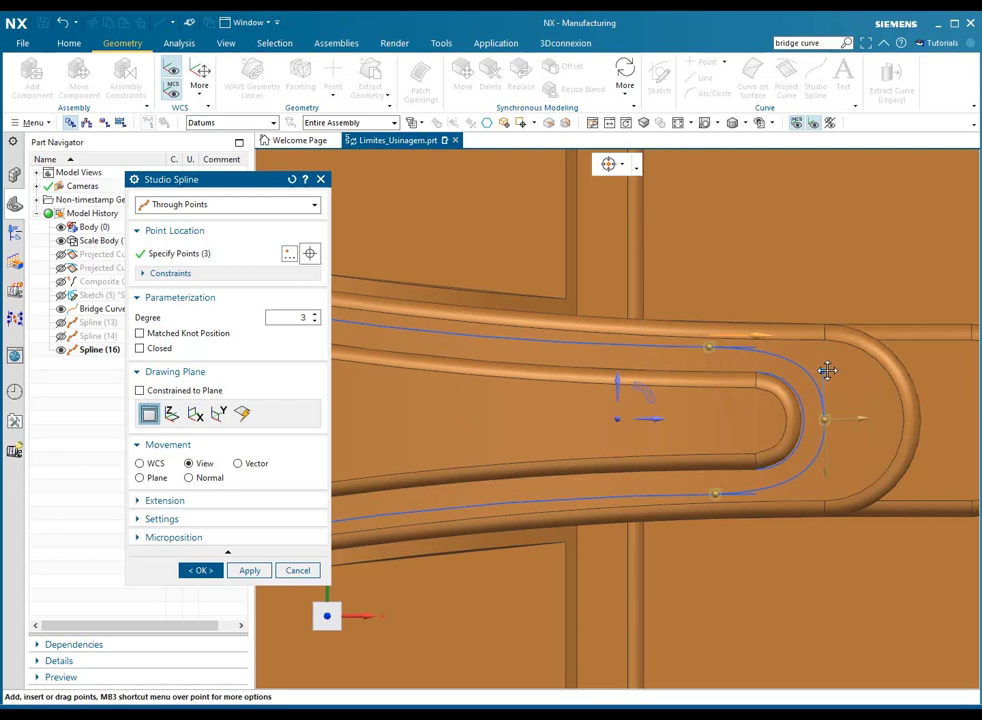
{"action": "left_click_drag", "start_coordinate": [824, 469], "coordinate": [829, 488]}
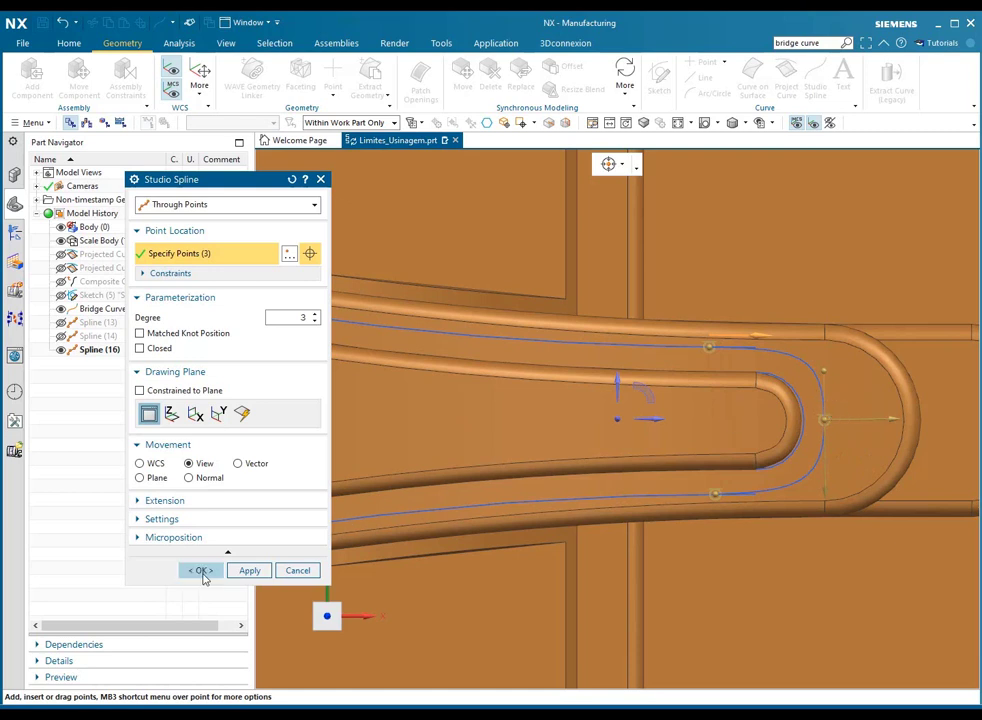
{"action": "middle_click", "coordinate": [721, 307]}
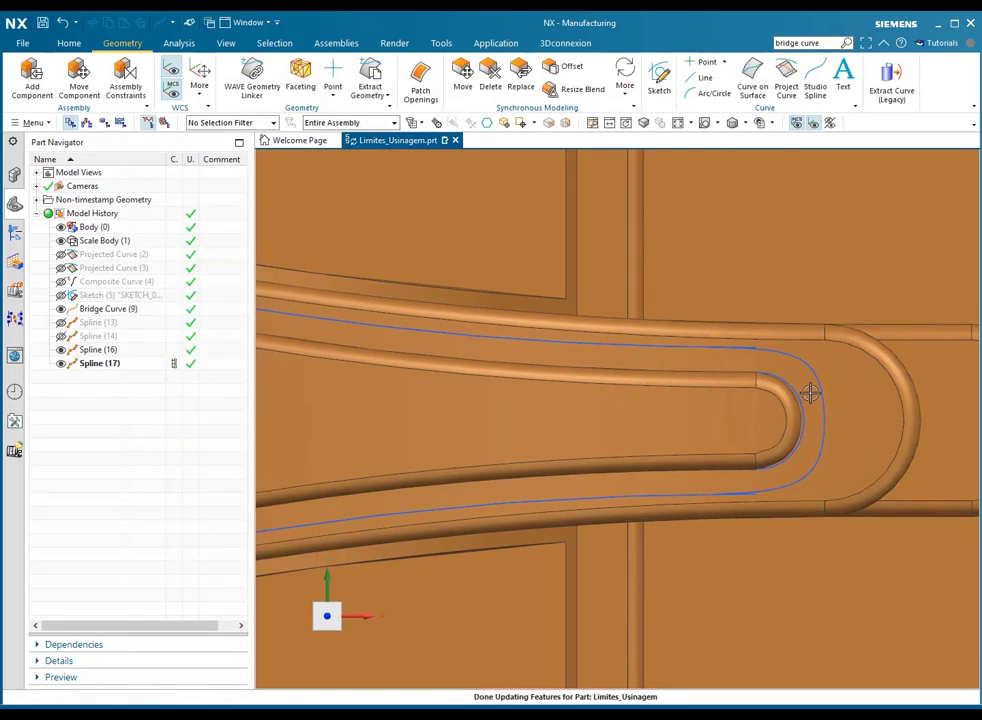
{"action": "left_click", "coordinate": [821, 417]}
{"action": "key", "text": "Escape"}
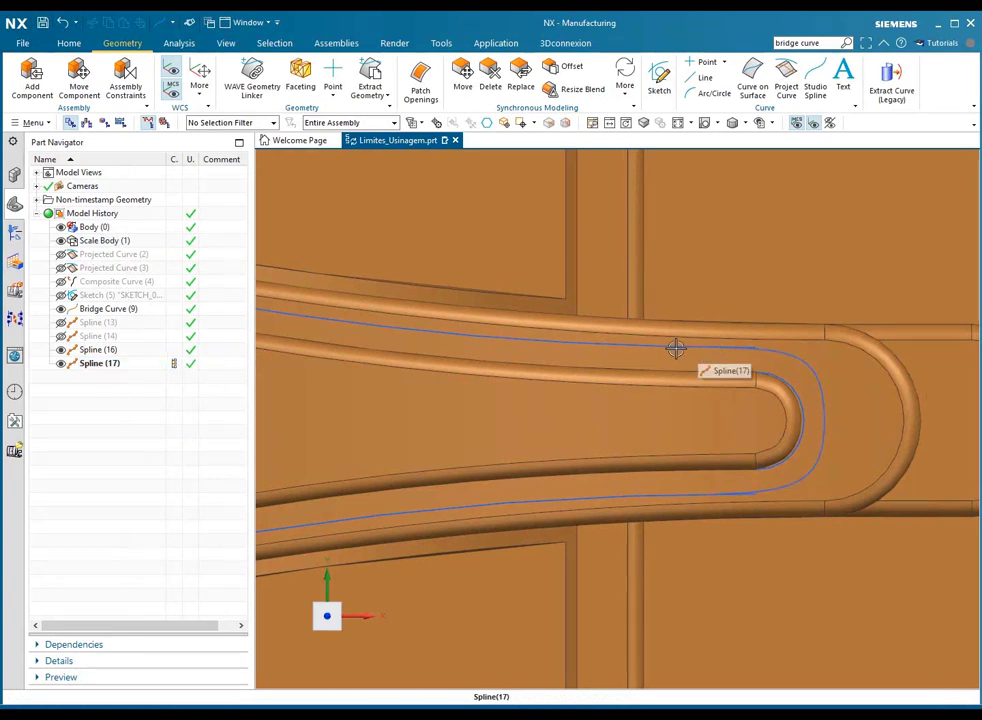
{"action": "left_click", "coordinate": [743, 346]}
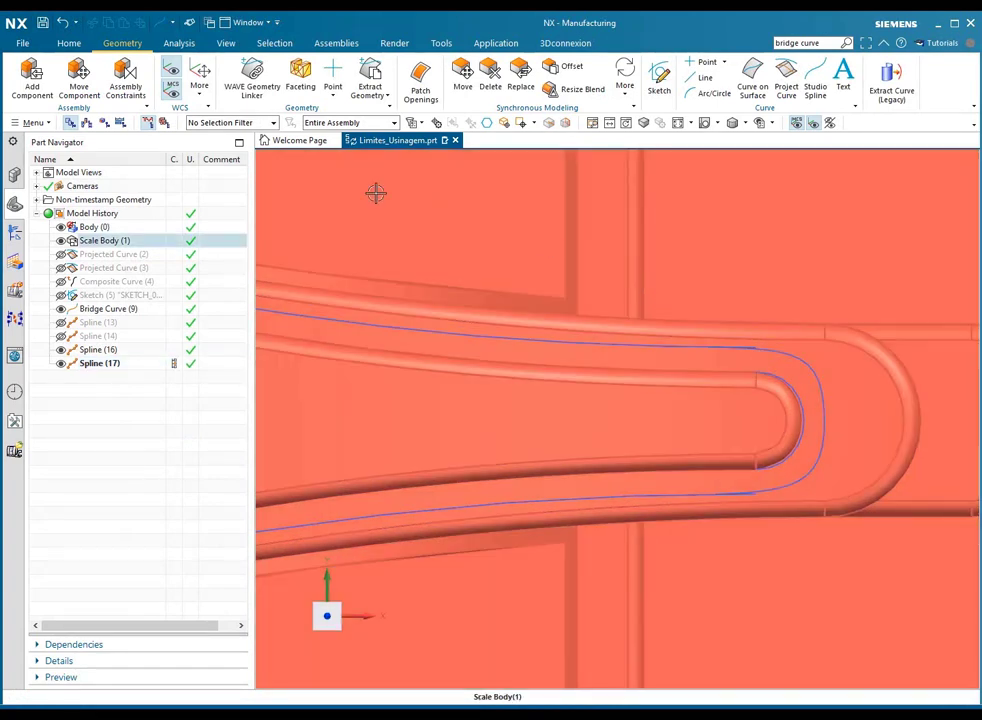
{"action": "key", "text": "Escape"}
Divide the upper boundary curve by bounding objects, using a projected point at the new spline's upper end.
{"action": "left_click", "coordinate": [40, 123]}
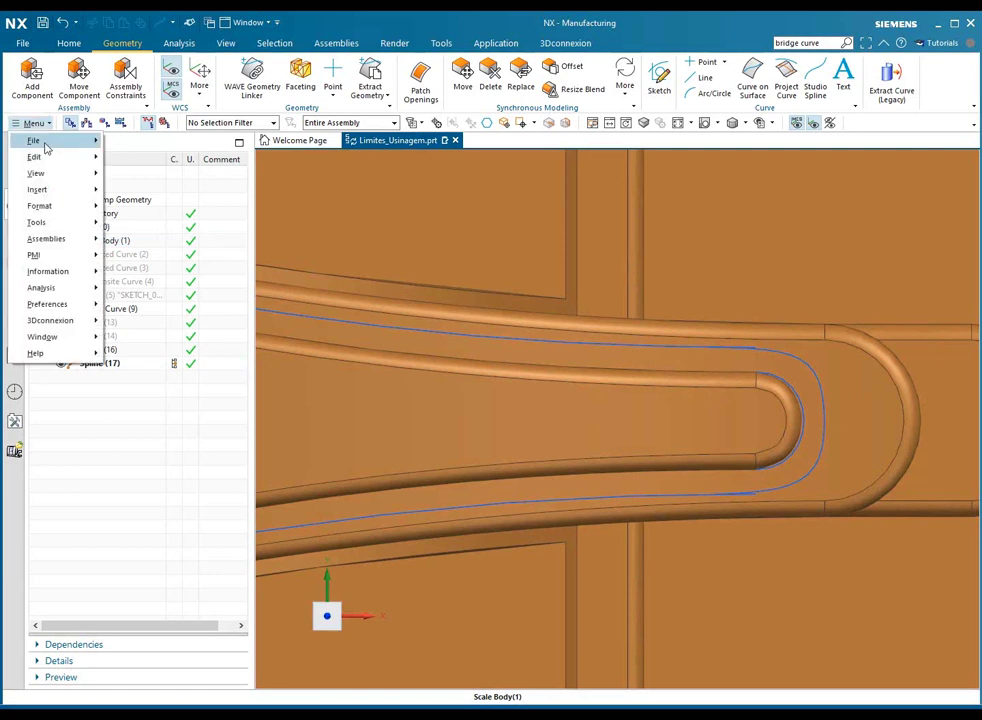
{"action": "mouse_move", "coordinate": [45, 158]}
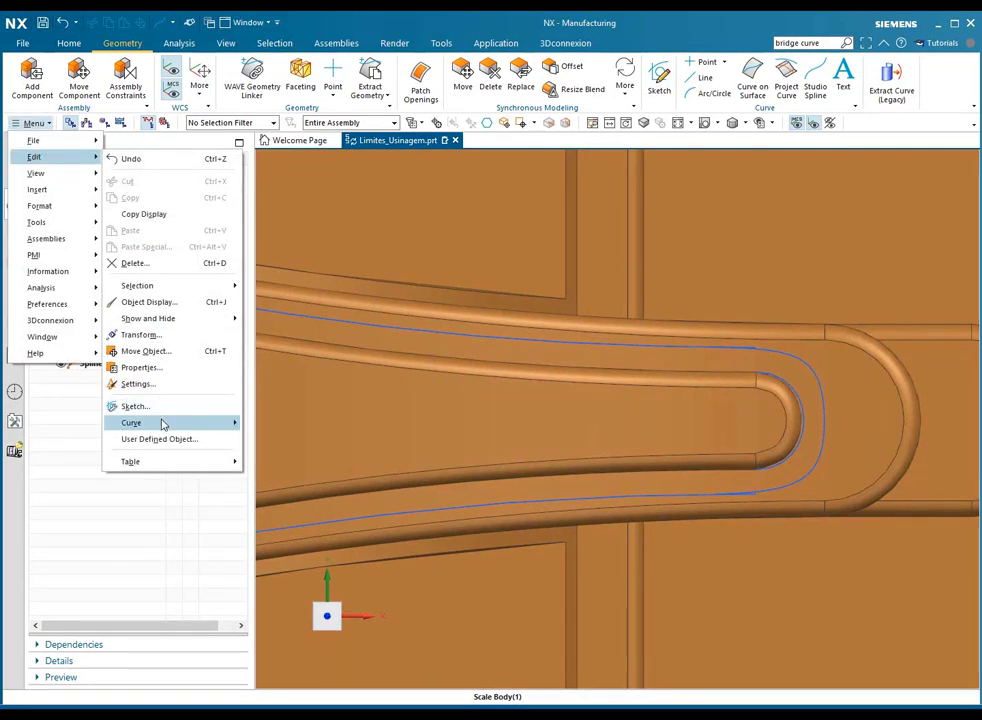
{"action": "mouse_move", "coordinate": [162, 421]}
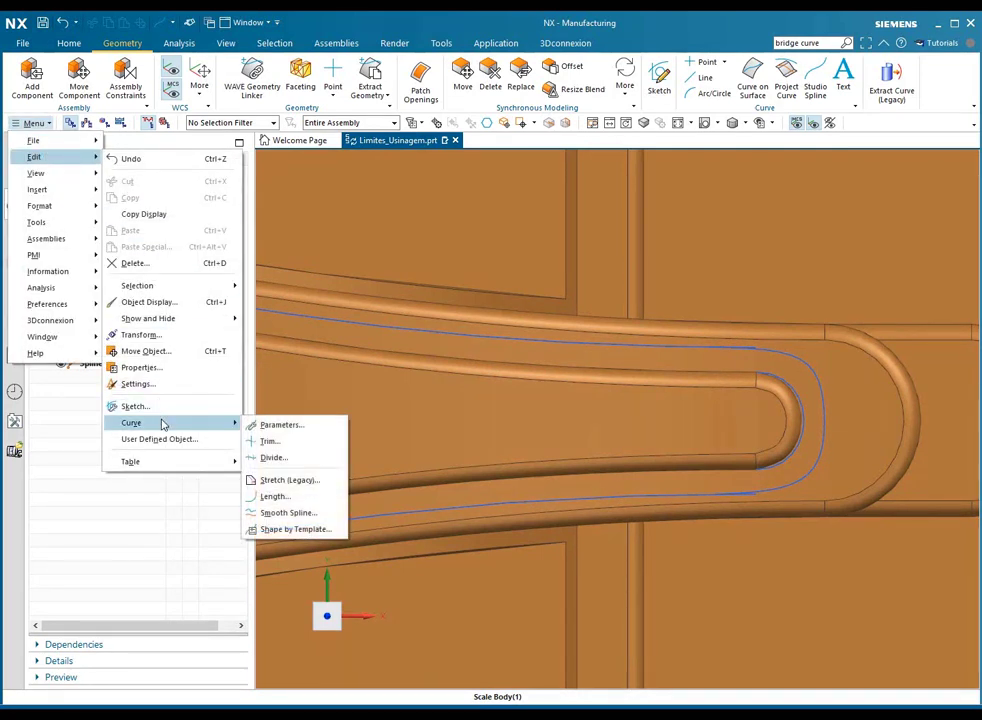
{"action": "left_click", "coordinate": [266, 458]}
{"action": "scroll", "coordinate": [700, 348], "scroll_direction": "up", "scroll_amount": 5}
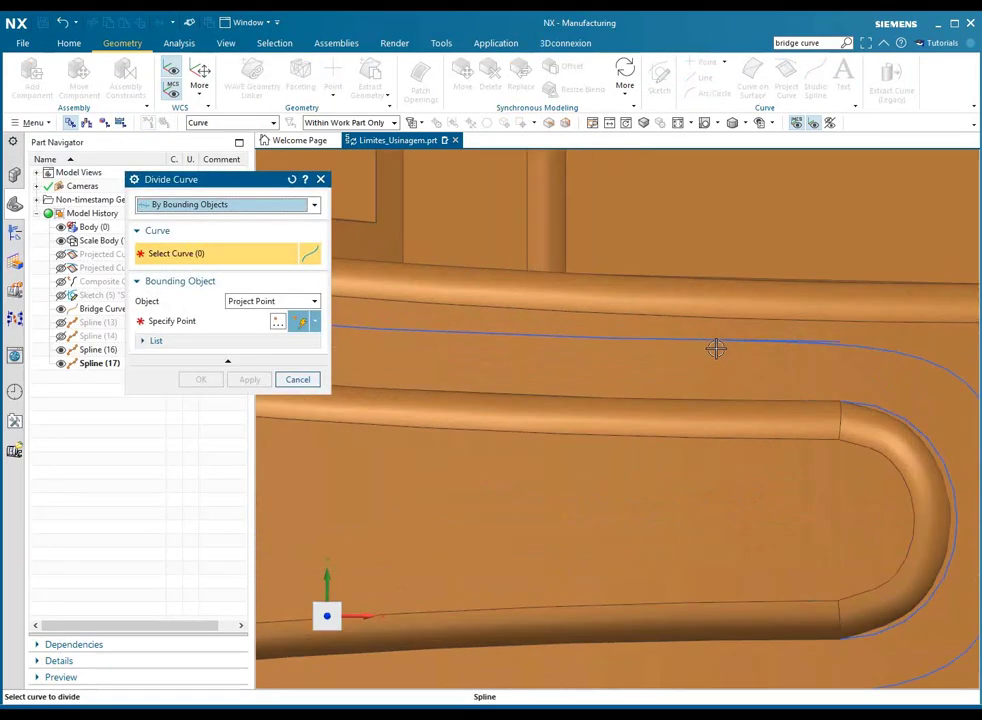
{"action": "left_click", "coordinate": [690, 336]}
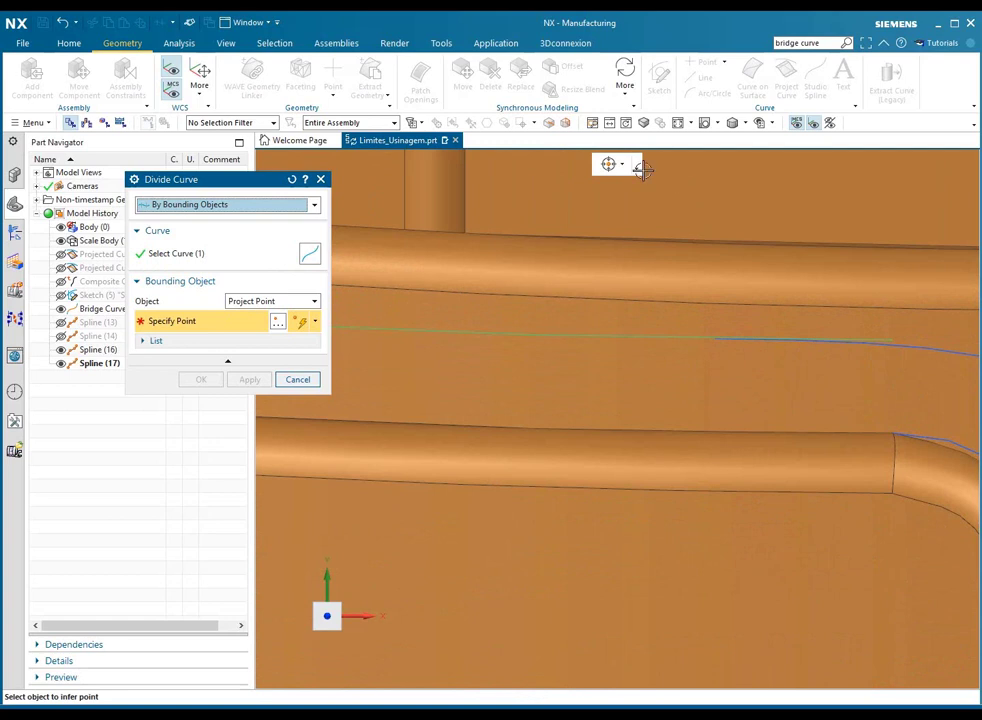
{"action": "left_click", "coordinate": [610, 164]}
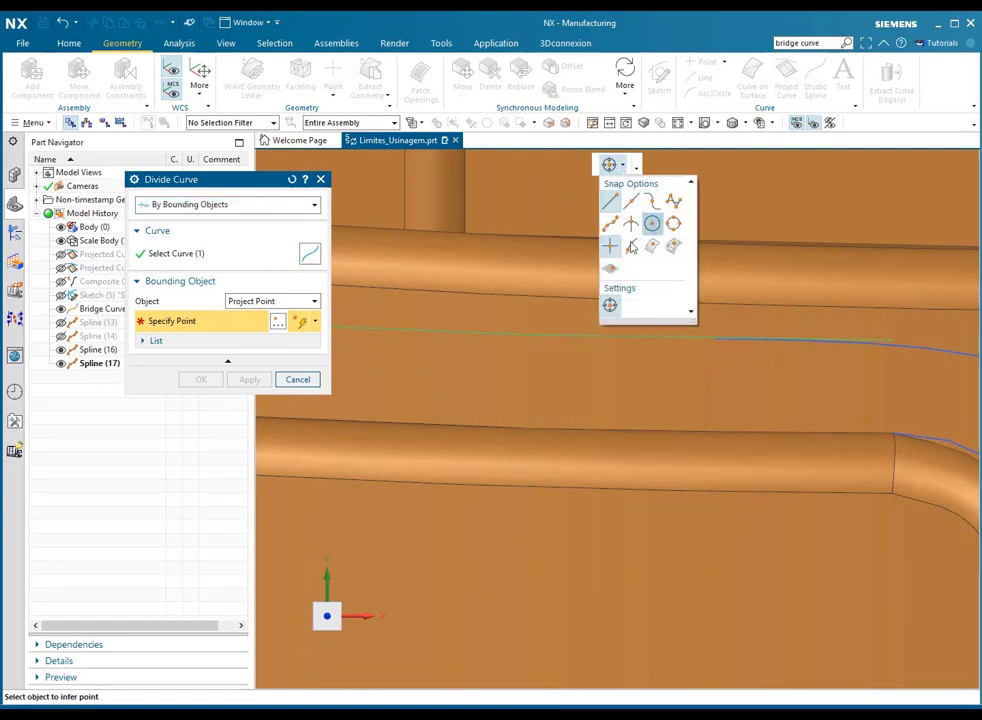
{"action": "left_click", "coordinate": [185, 332]}
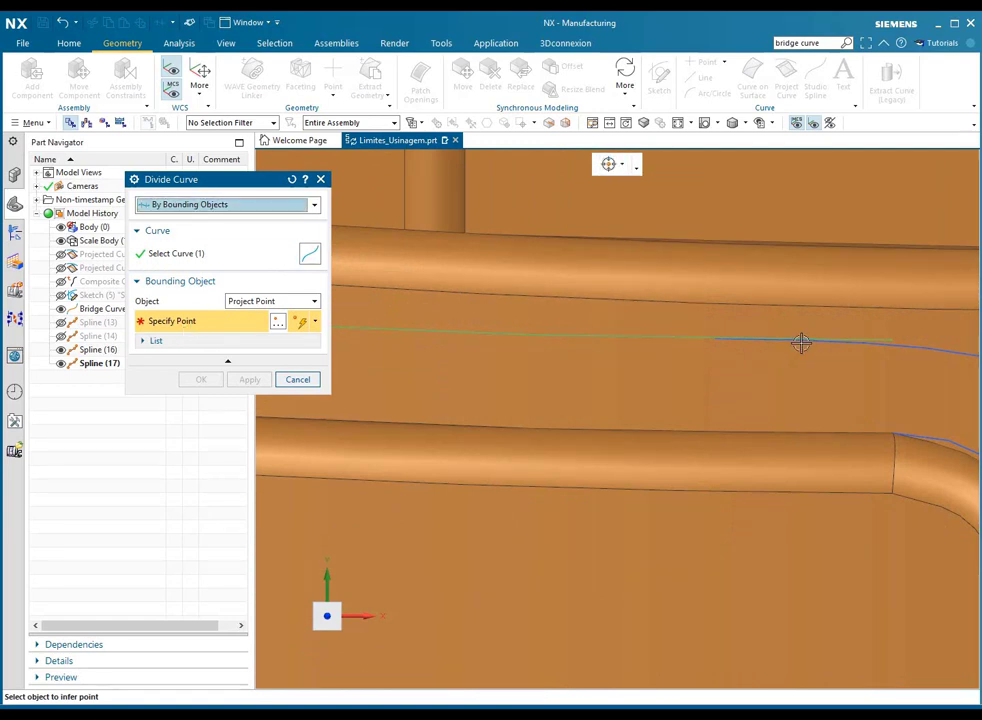
{"action": "left_click", "coordinate": [714, 338]}
{"action": "left_click", "coordinate": [249, 379]}
Divide the lower boundary curve by a projected point at the new spline's lower end.
{"action": "middle_click_drag", "start_coordinate": [708, 300], "coordinate": [730, 498]}
{"action": "scroll", "coordinate": [730, 498], "scroll_direction": "up", "scroll_amount": 3}
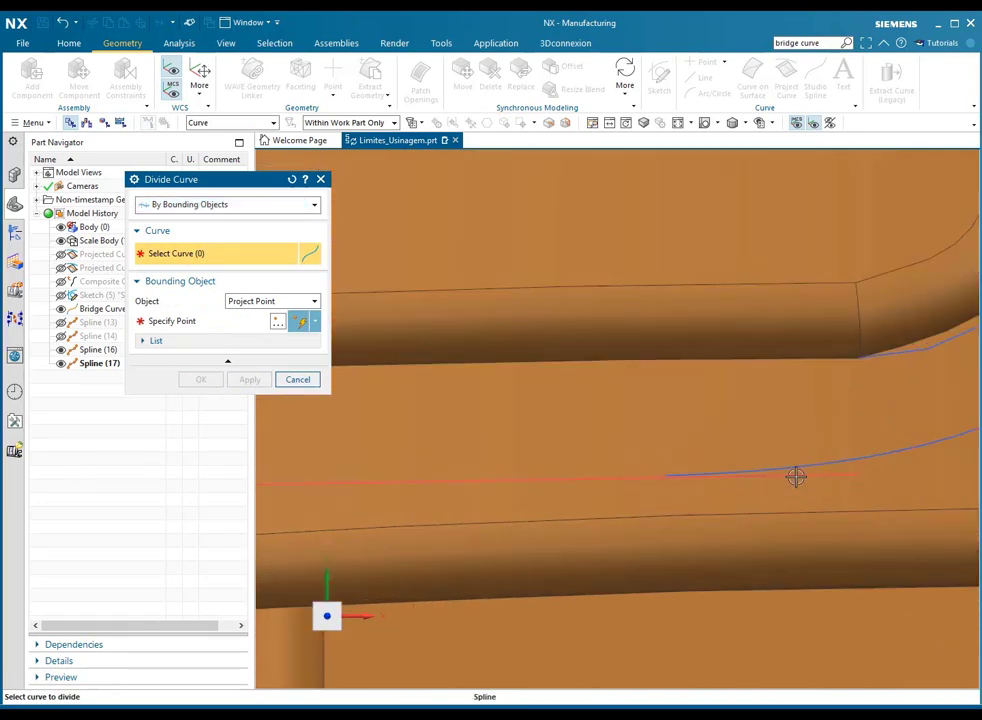
{"action": "left_click", "coordinate": [796, 474]}
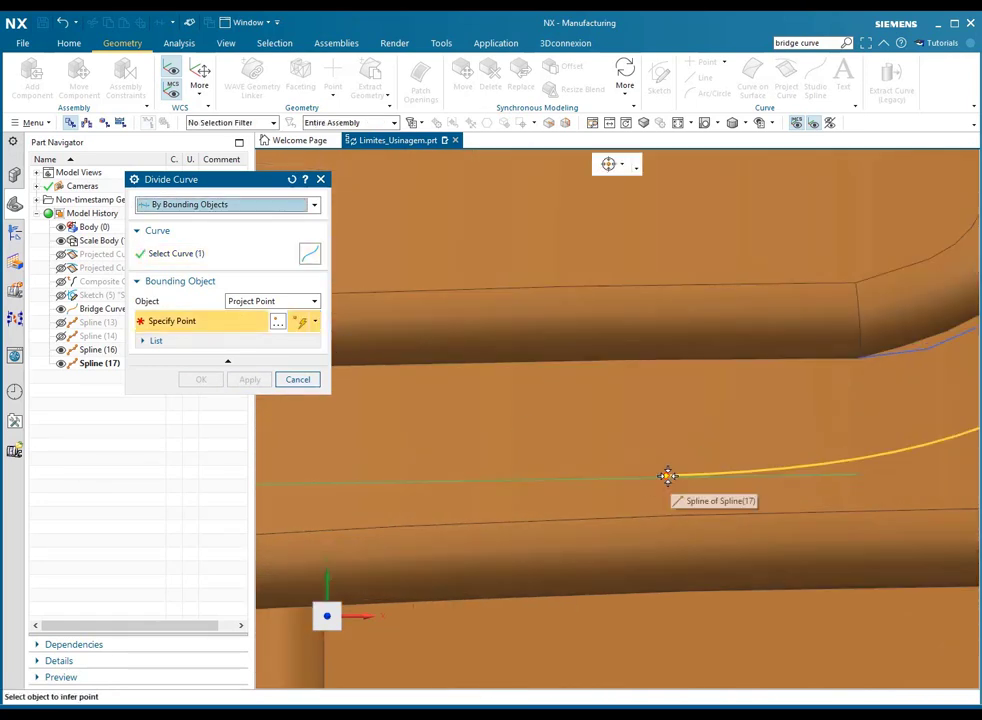
{"action": "left_click", "coordinate": [667, 474]}
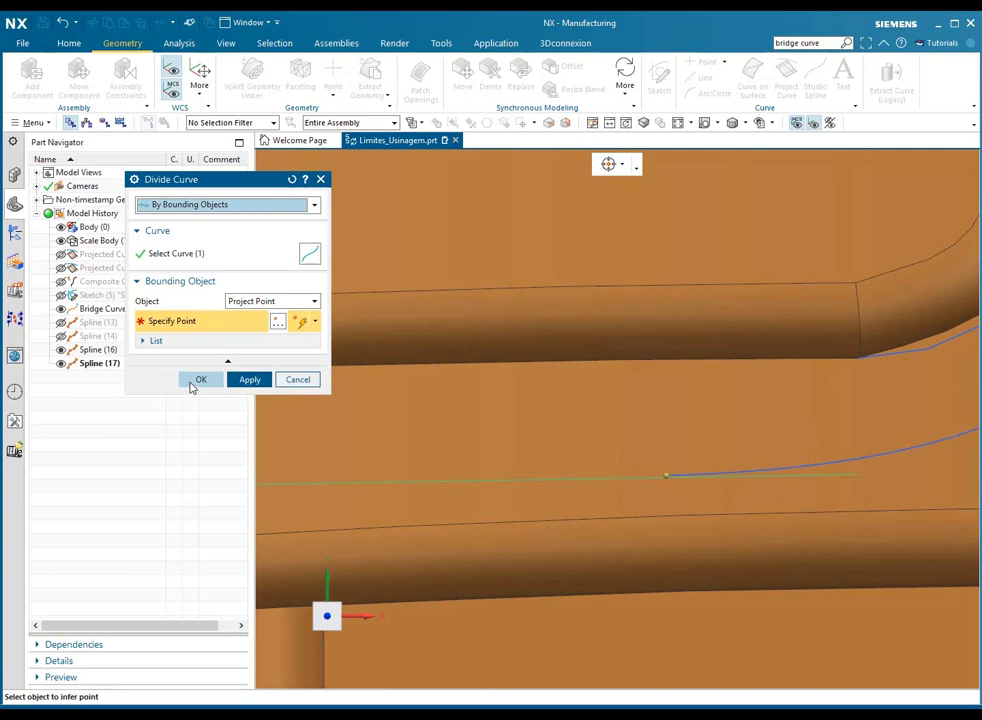
{"action": "left_click", "coordinate": [196, 380]}
{"action": "scroll", "coordinate": [650, 485], "scroll_direction": "down", "scroll_amount": 3}
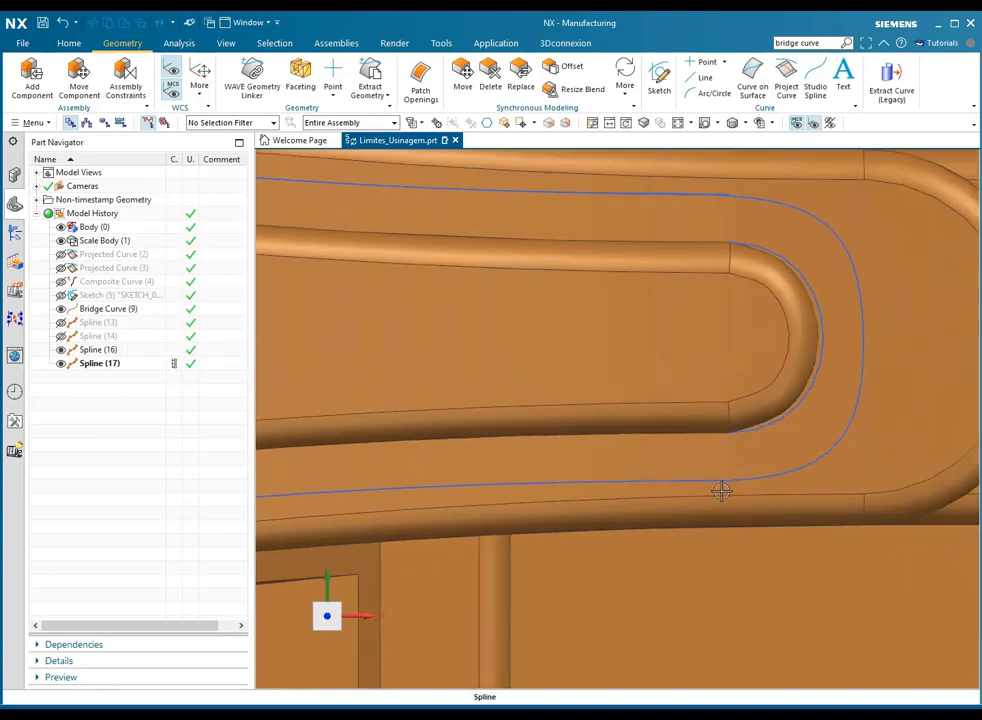
{"action": "left_click", "coordinate": [727, 483]}
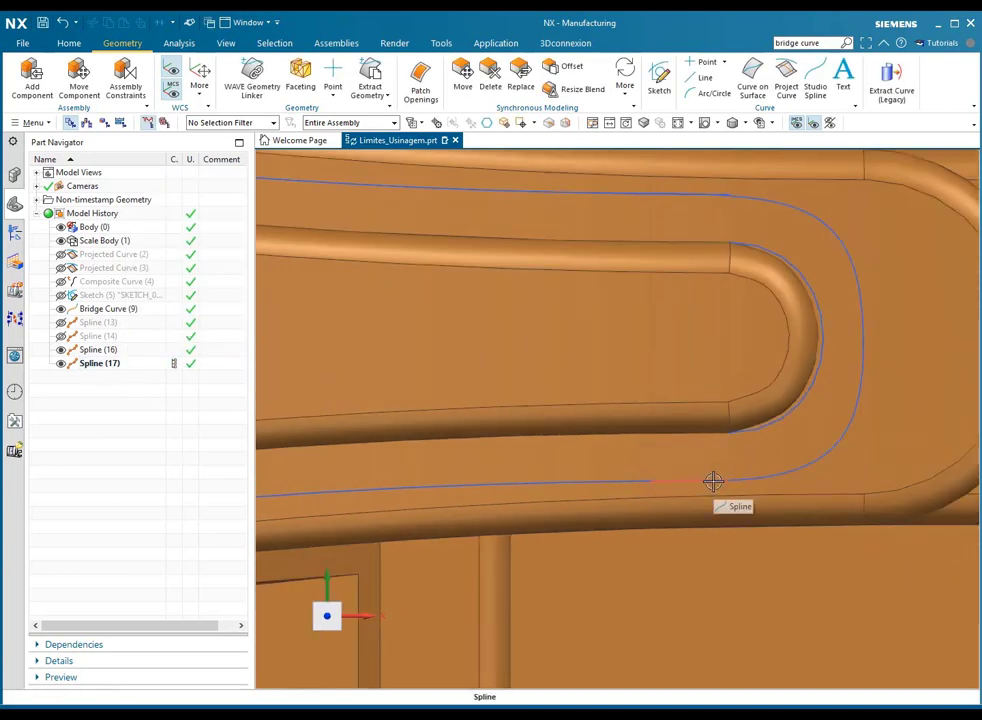
{"action": "left_click", "coordinate": [712, 480]}
{"action": "key", "text": "Delete"}
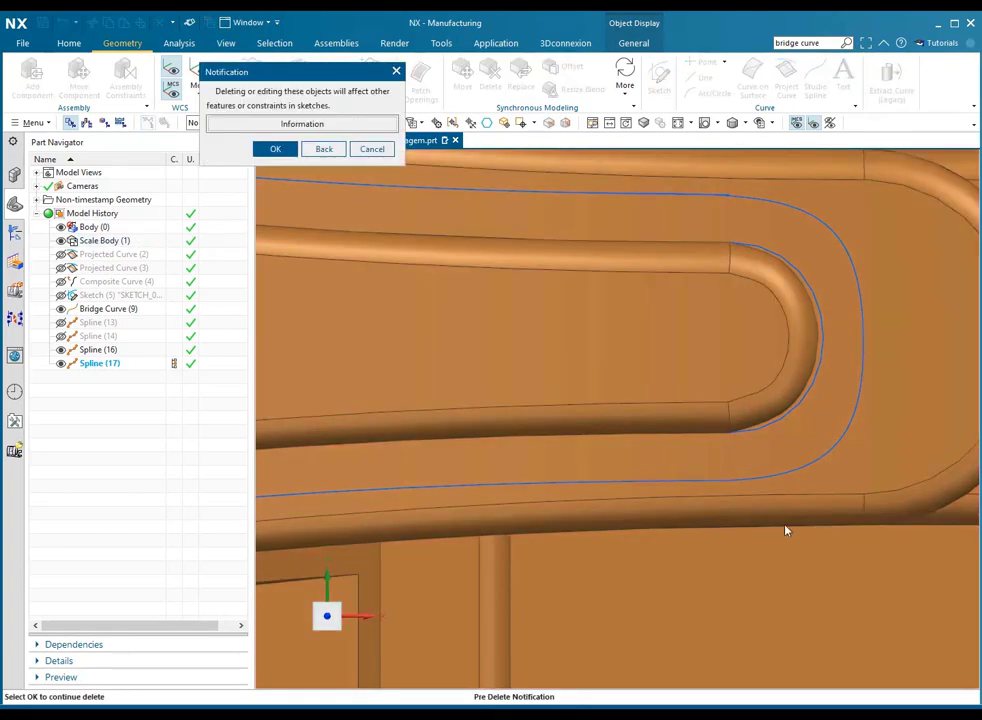
{"action": "left_click_drag", "start_coordinate": [321, 79], "coordinate": [483, 317]}
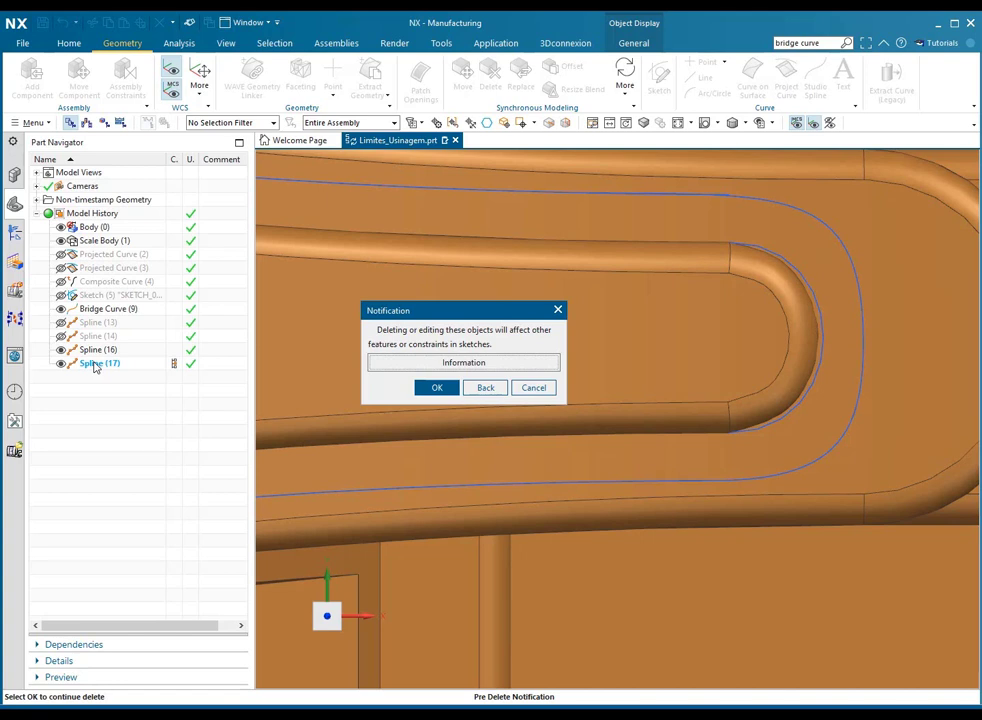
{"action": "left_click", "coordinate": [534, 389]}
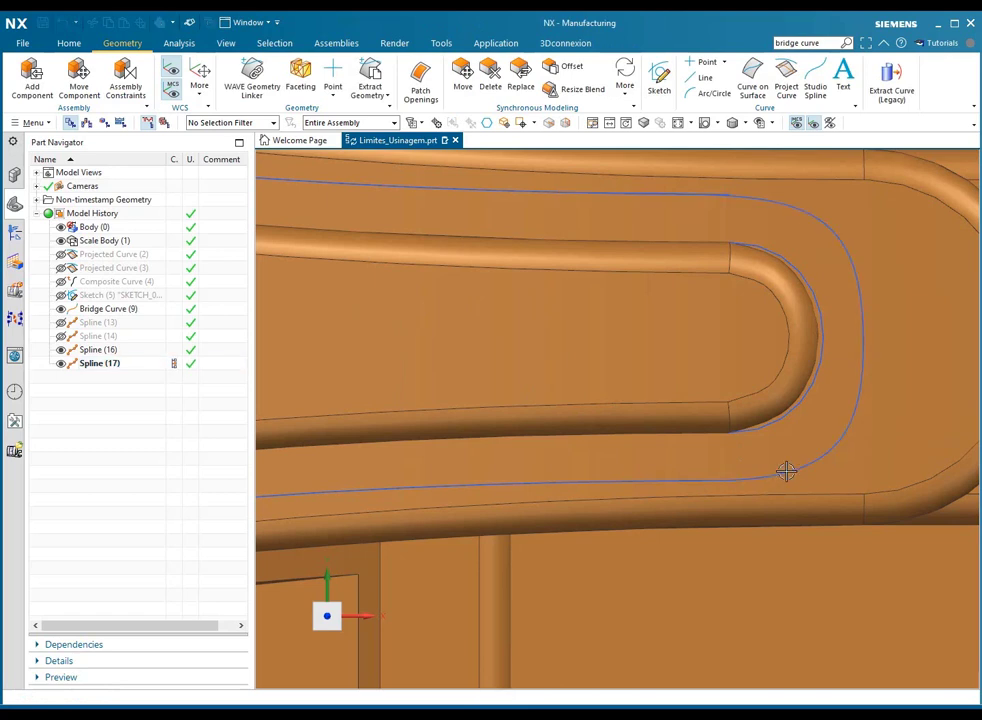
{"action": "double_click", "coordinate": [786, 471]}
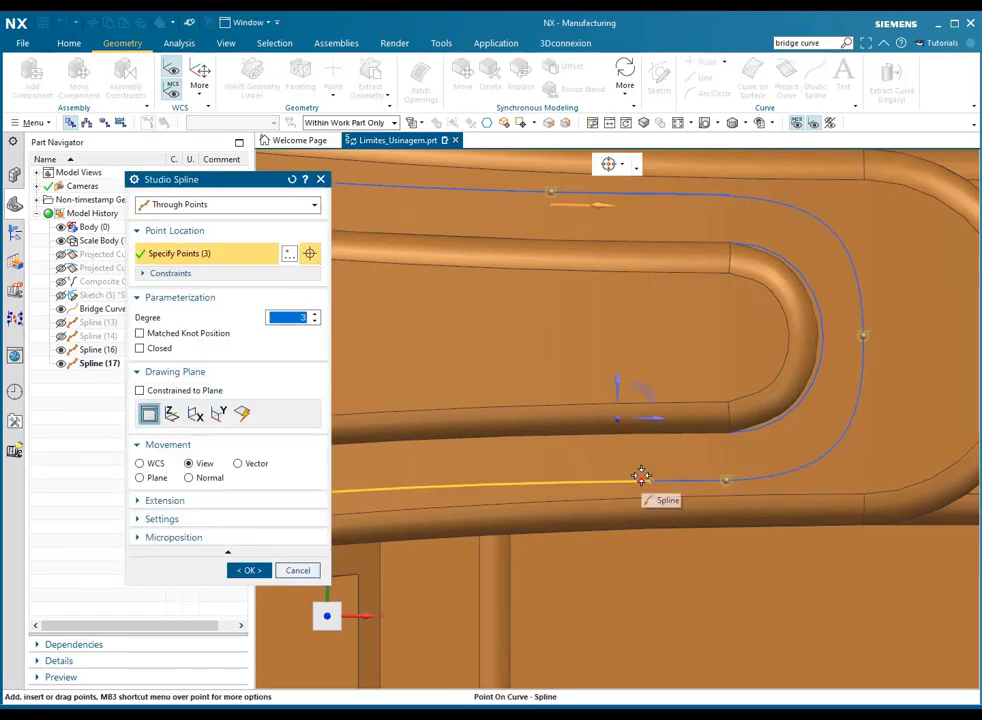
{"action": "left_click", "coordinate": [297, 570]}
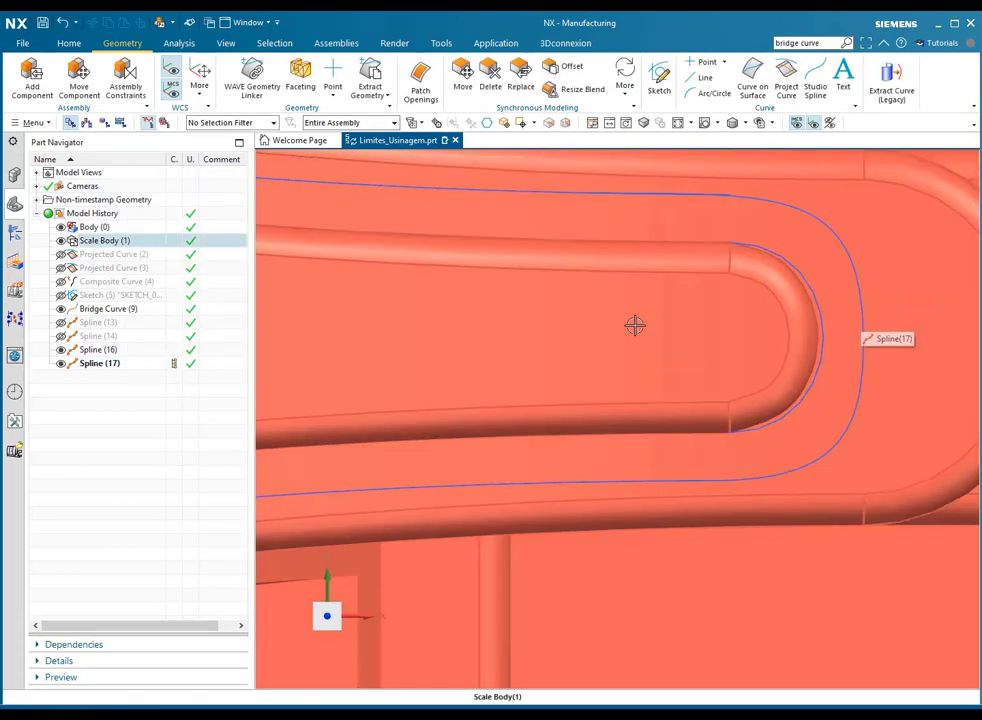
Reopen the outer closing spline for editing and move its upper end point onto the end of the upper boundary curve.
{"action": "left_click", "coordinate": [635, 325]}
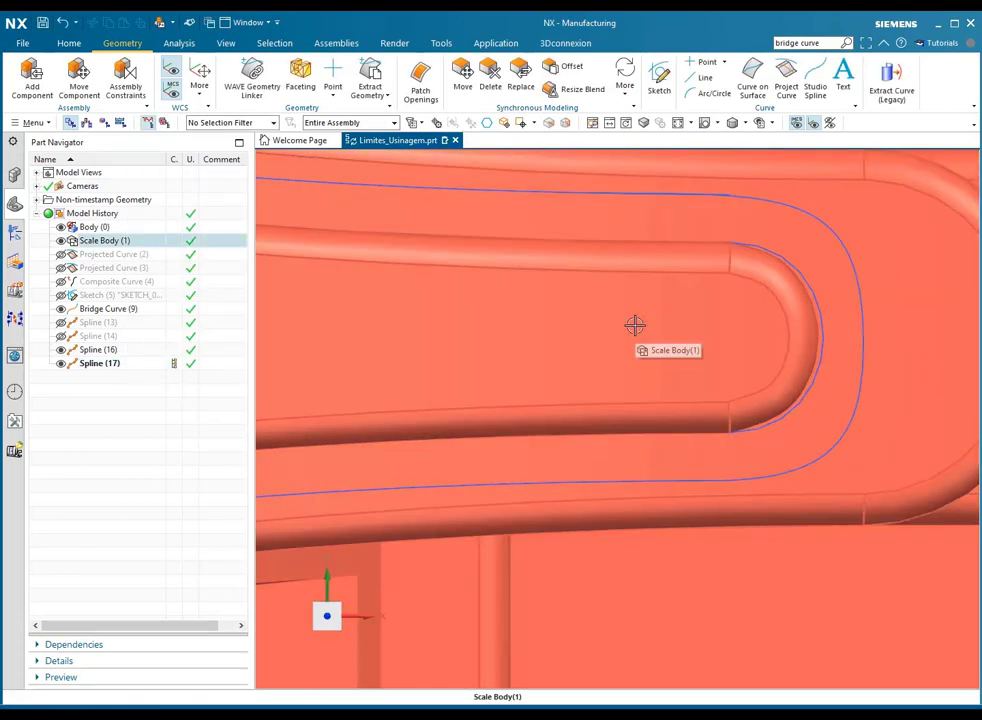
{"action": "left_click", "coordinate": [722, 195]}
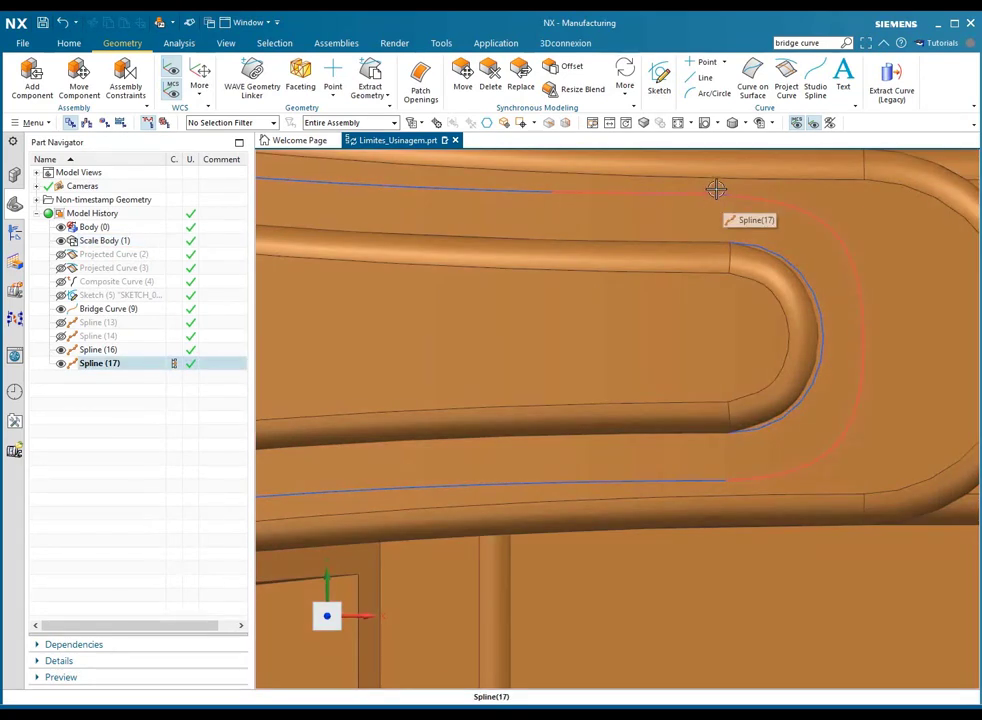
{"action": "left_click", "coordinate": [717, 191]}
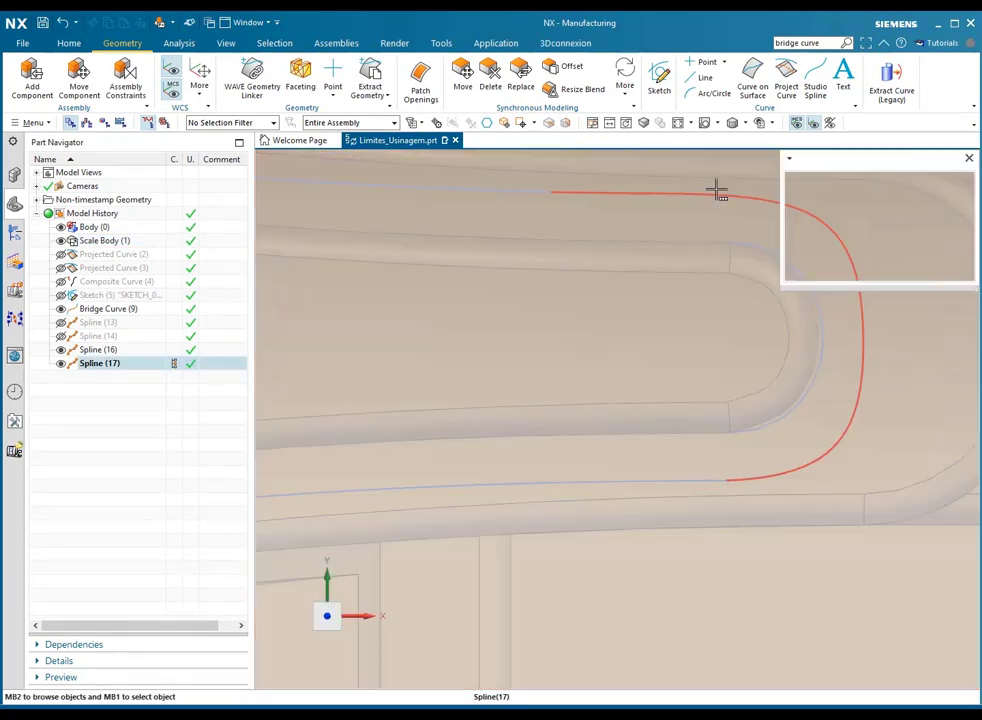
{"action": "left_click", "coordinate": [816, 194]}
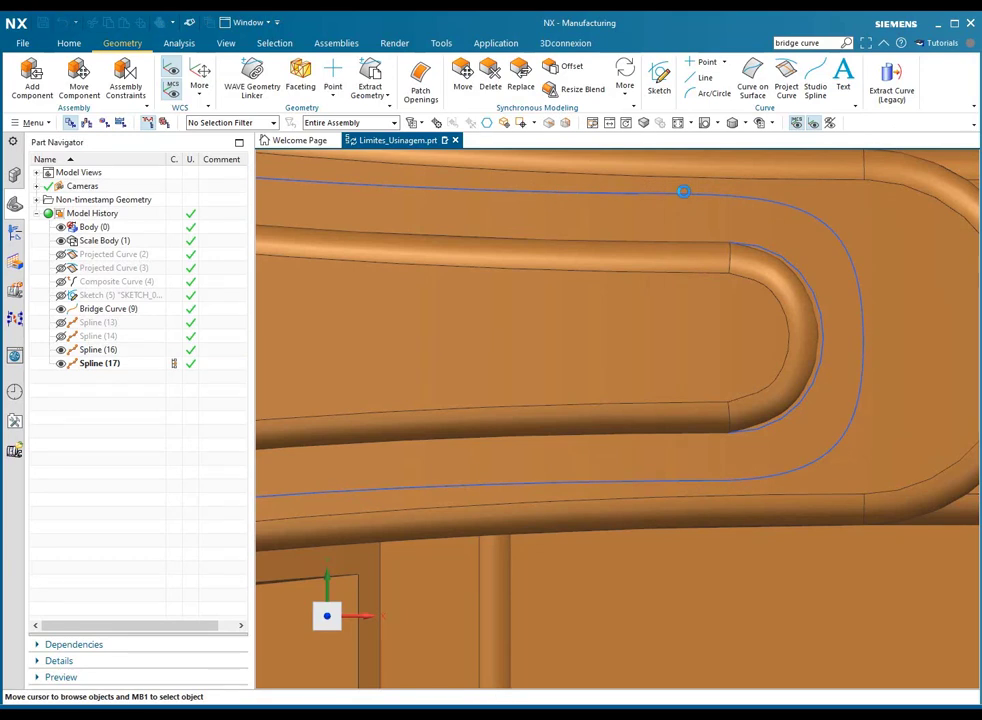
{"action": "double_click", "coordinate": [592, 193]}
{"action": "left_click_drag", "start_coordinate": [607, 199], "coordinate": [634, 195]}
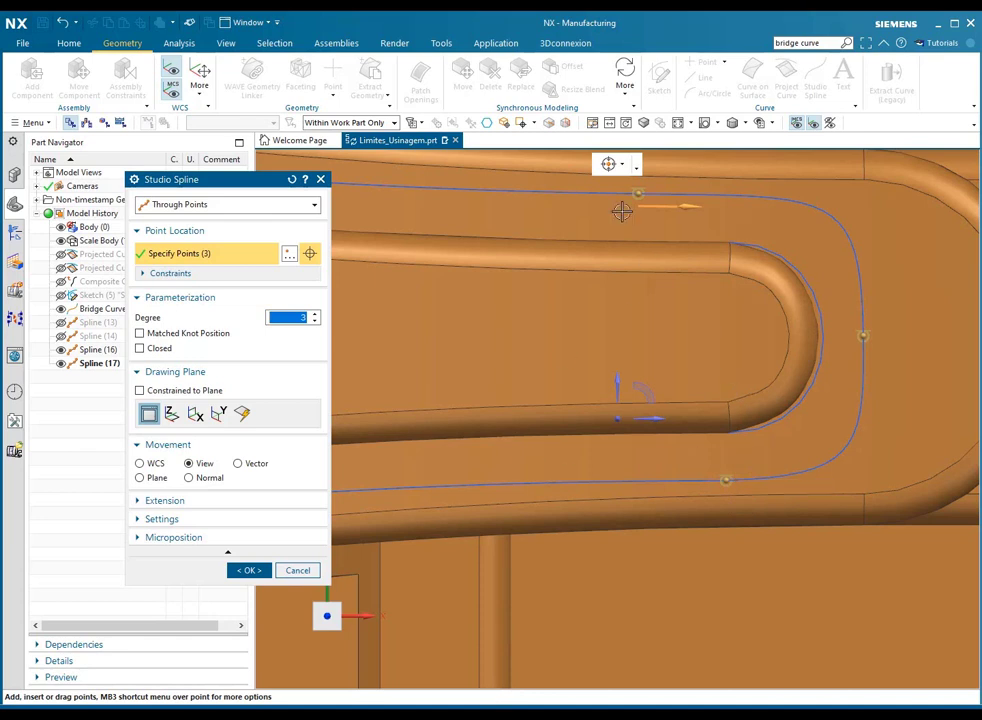
Turn off point-on-curve snapping, move the spline's lower end point to the lower curve's division point, and apply the edit.
{"action": "left_click", "coordinate": [725, 479]}
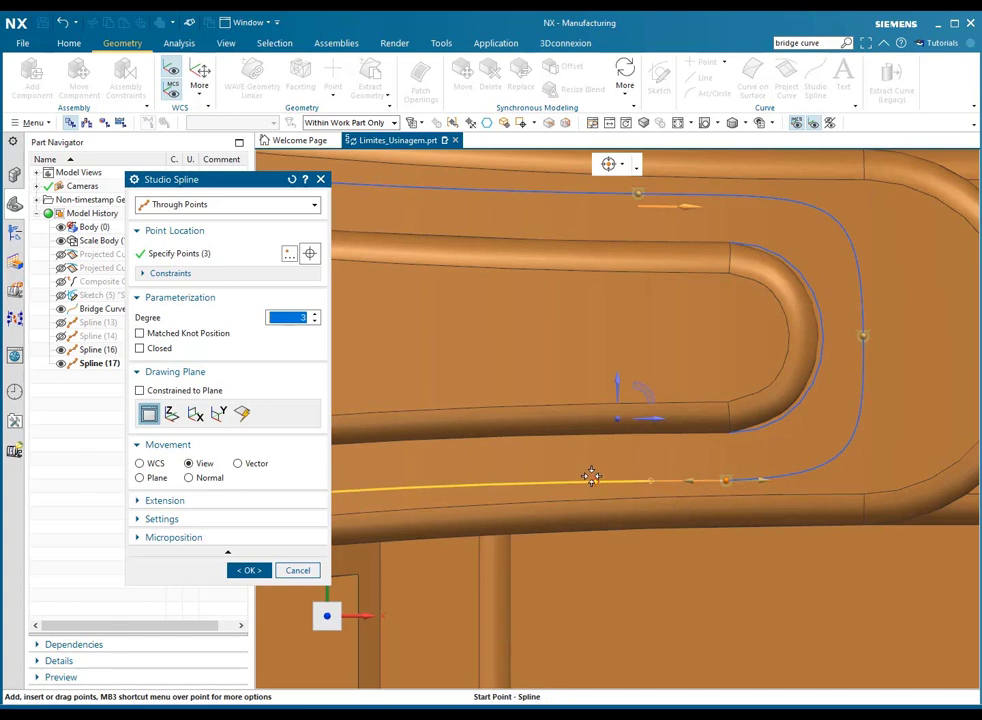
{"action": "left_click", "coordinate": [622, 165]}
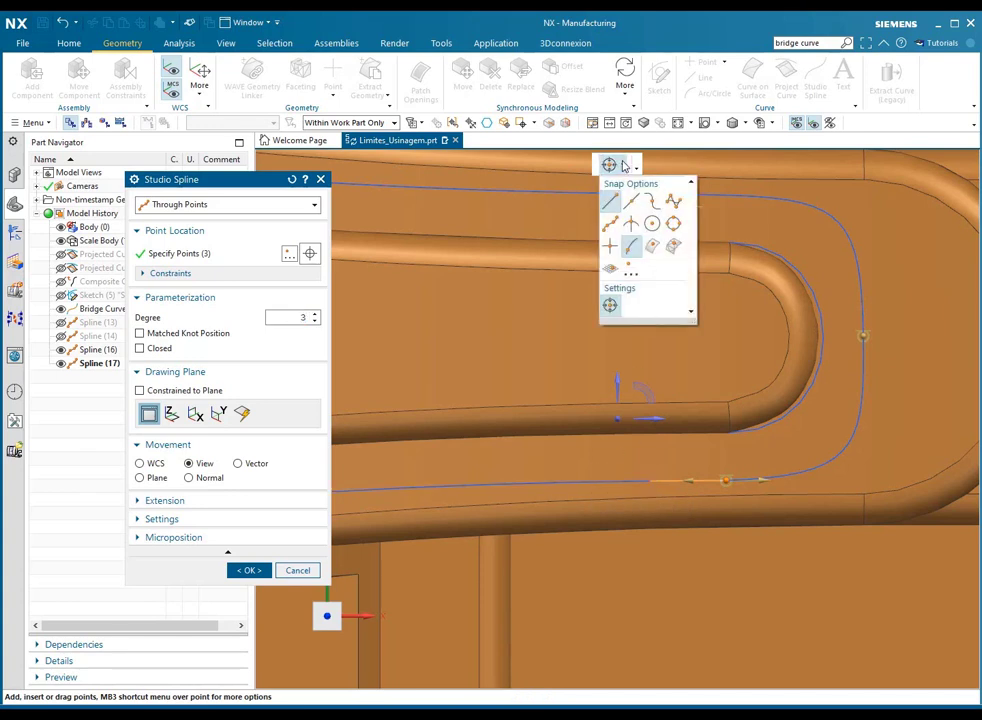
{"action": "left_click", "coordinate": [631, 248]}
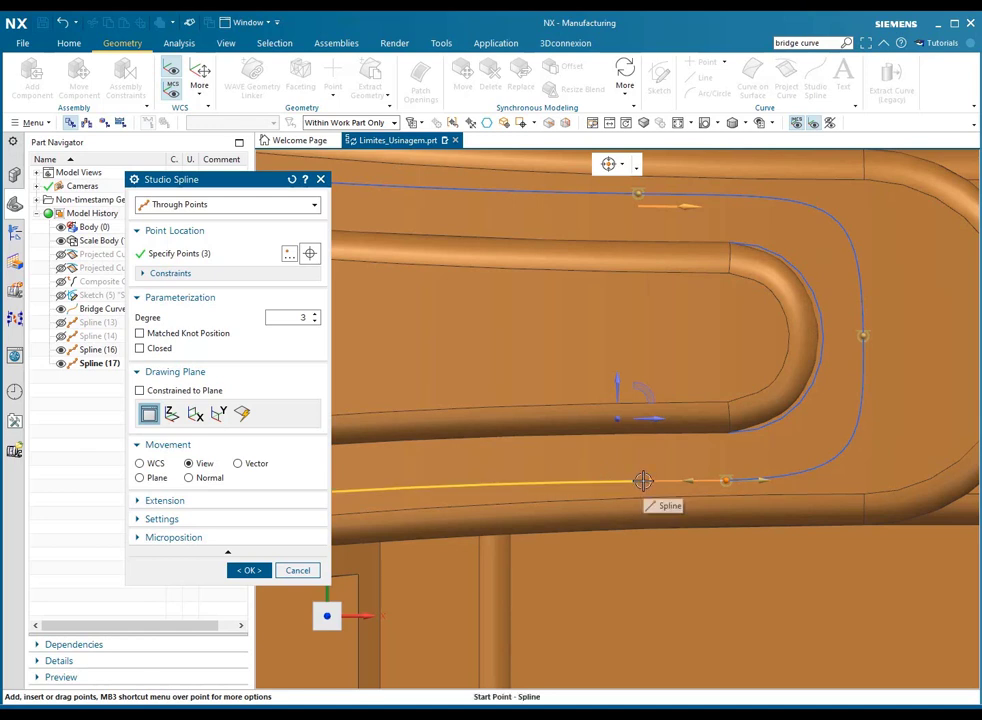
{"action": "left_click", "coordinate": [643, 481]}
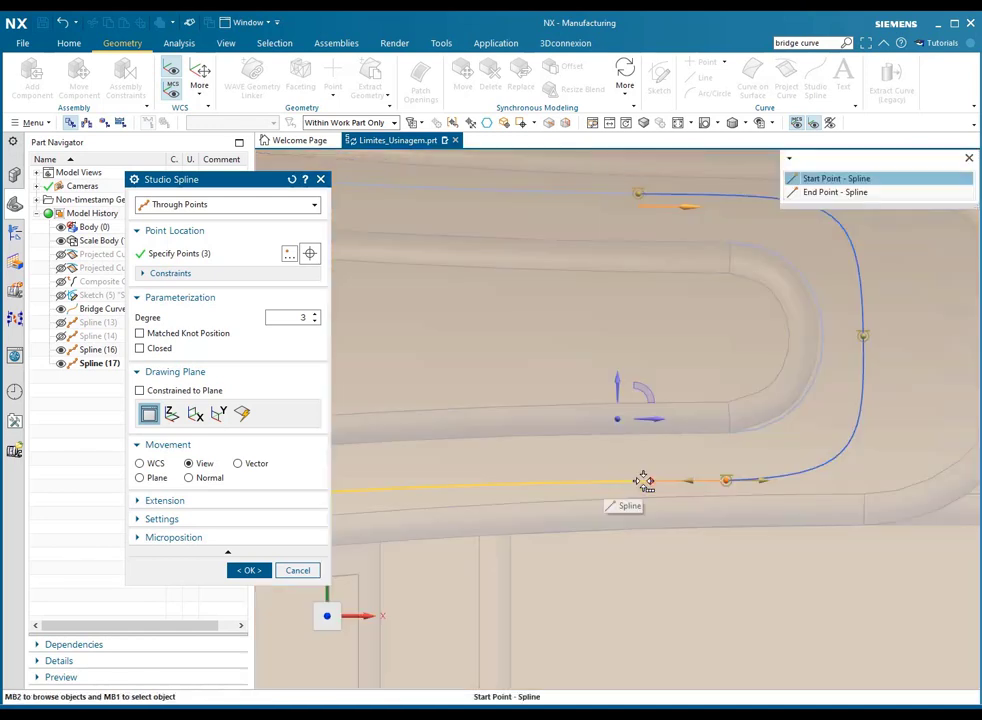
{"action": "left_click", "coordinate": [847, 179]}
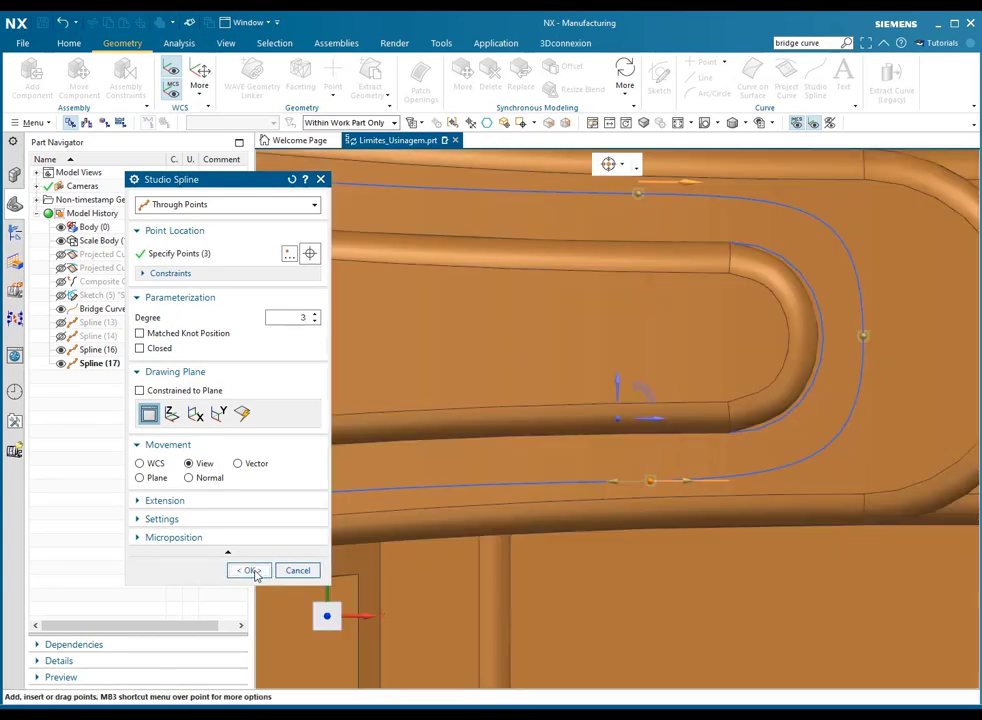
{"action": "left_click", "coordinate": [250, 570]}
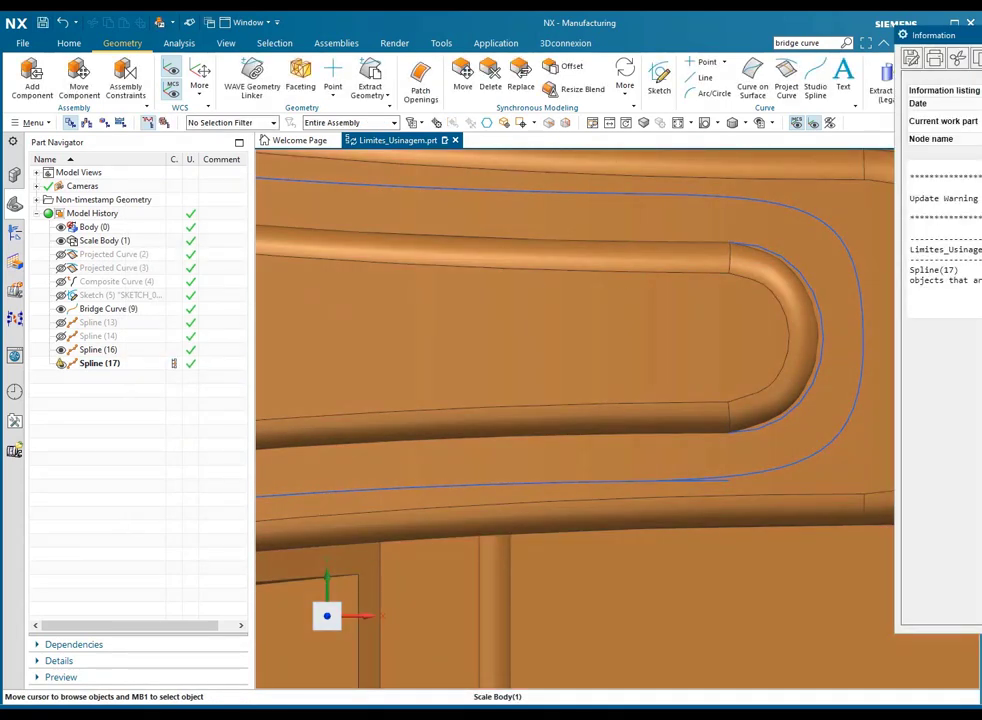
Delete the leftover lower curve segment that extends past the spline's lower end point.
{"action": "left_click", "coordinate": [793, 421]}
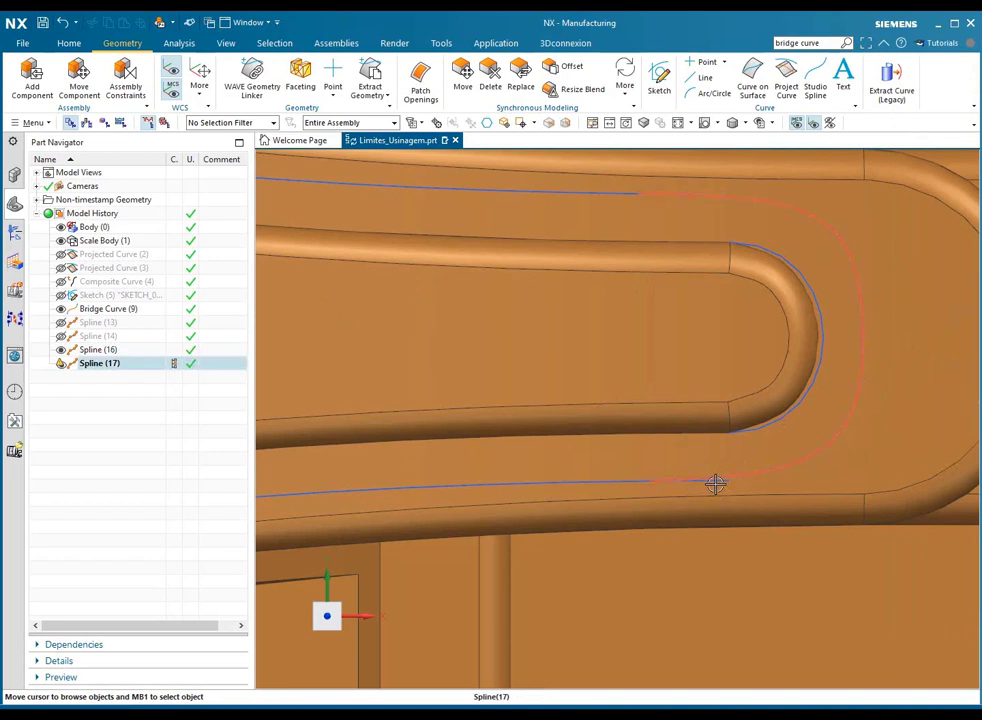
{"action": "scroll", "coordinate": [717, 484], "scroll_direction": "down", "scroll_amount": 2}
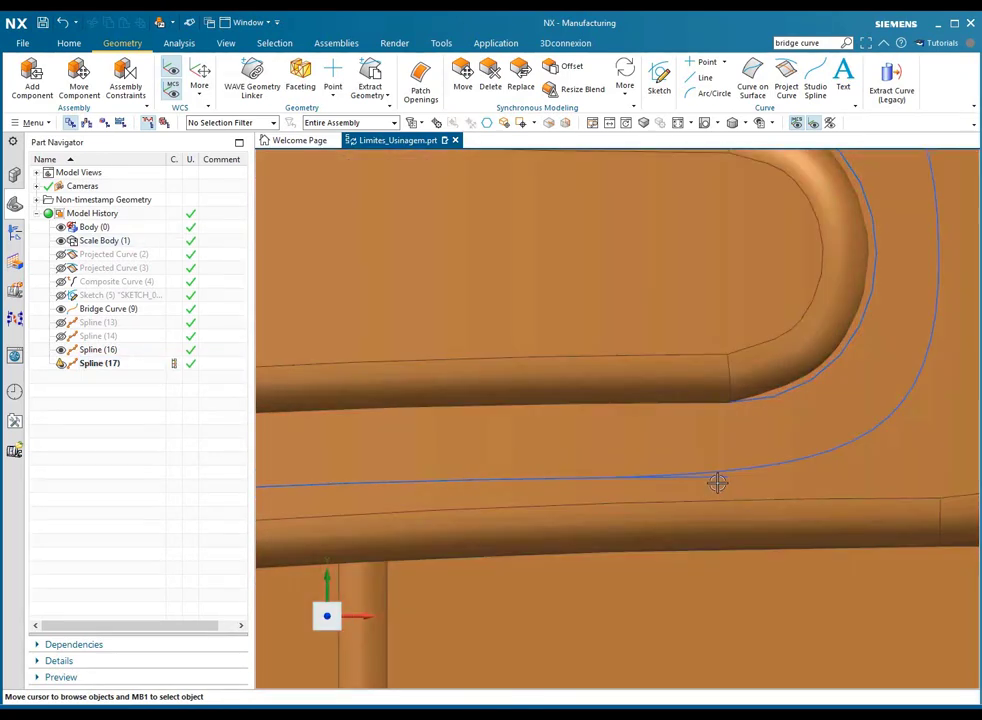
{"action": "left_click", "coordinate": [717, 478]}
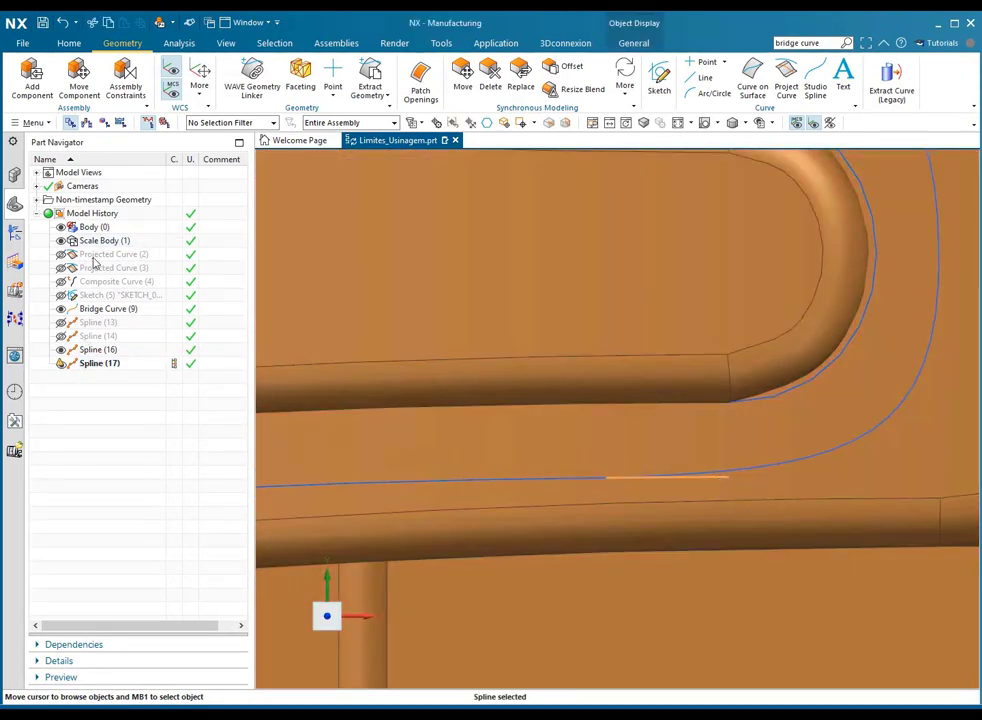
{"action": "key", "text": "Escape"}
{"action": "scroll", "coordinate": [802, 461], "scroll_direction": "up", "scroll_amount": 2}
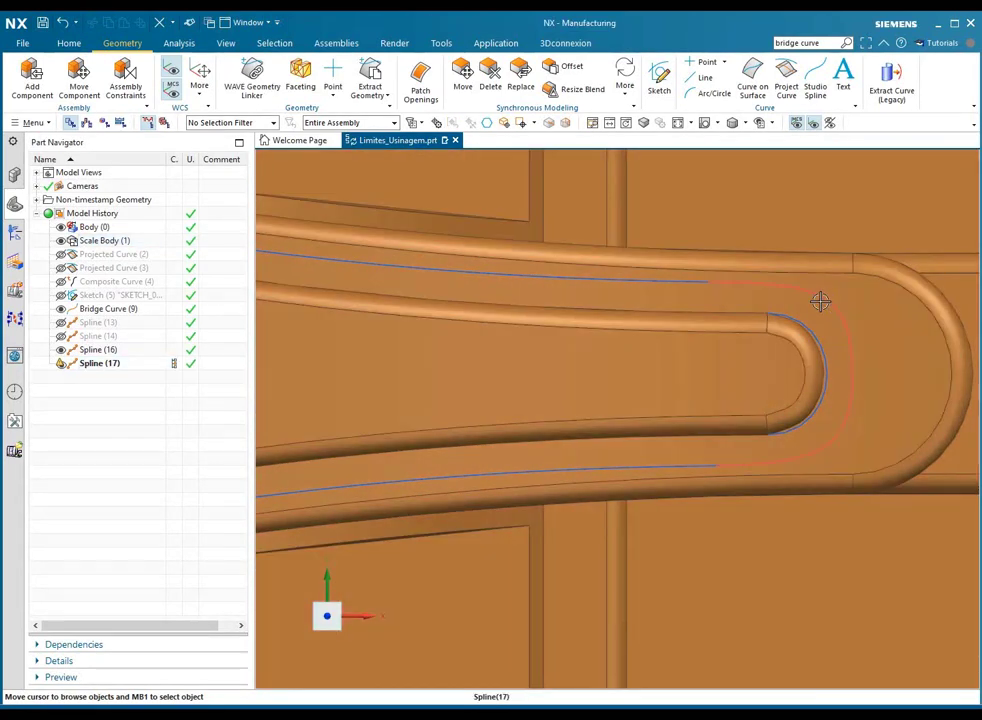
Edit the outer closing spline, pulling its lower end point away and reattaching it to the end of the lower boundary curve.
{"action": "double_click", "coordinate": [718, 474]}
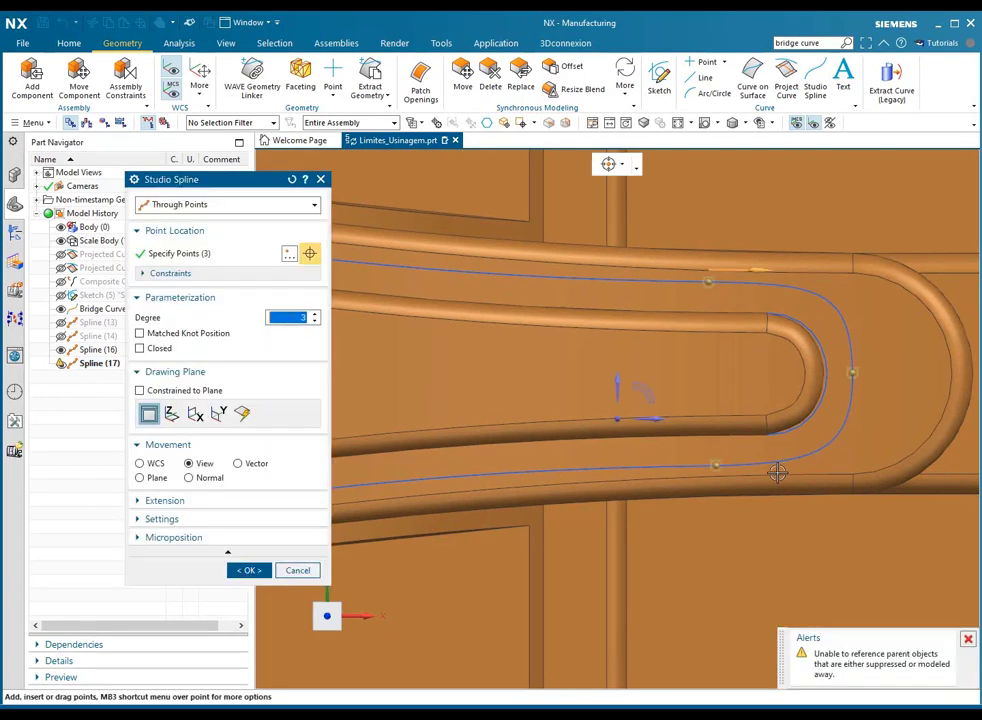
{"action": "scroll", "coordinate": [718, 474], "scroll_direction": "up", "scroll_amount": 3}
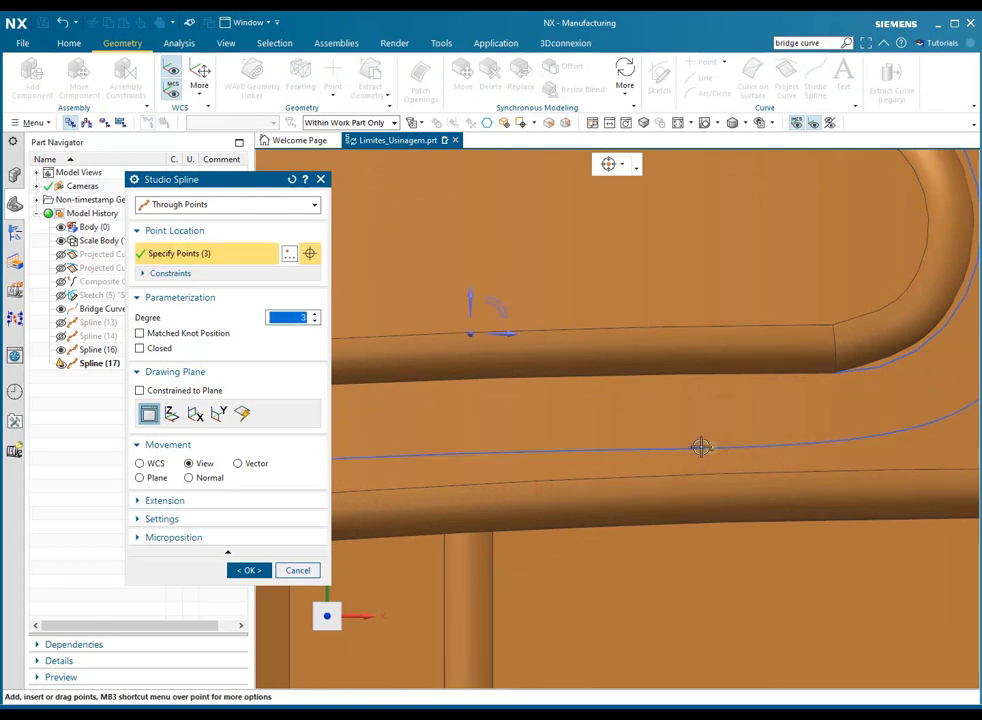
{"action": "left_click_drag", "start_coordinate": [712, 447], "coordinate": [841, 420]}
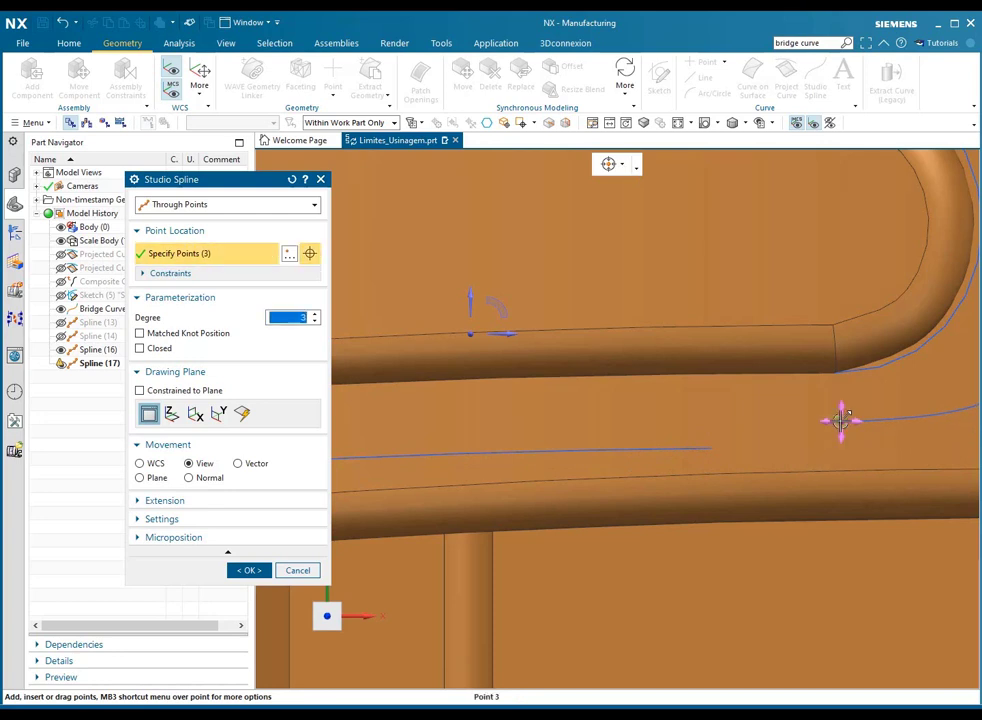
{"action": "left_click", "coordinate": [709, 447]}
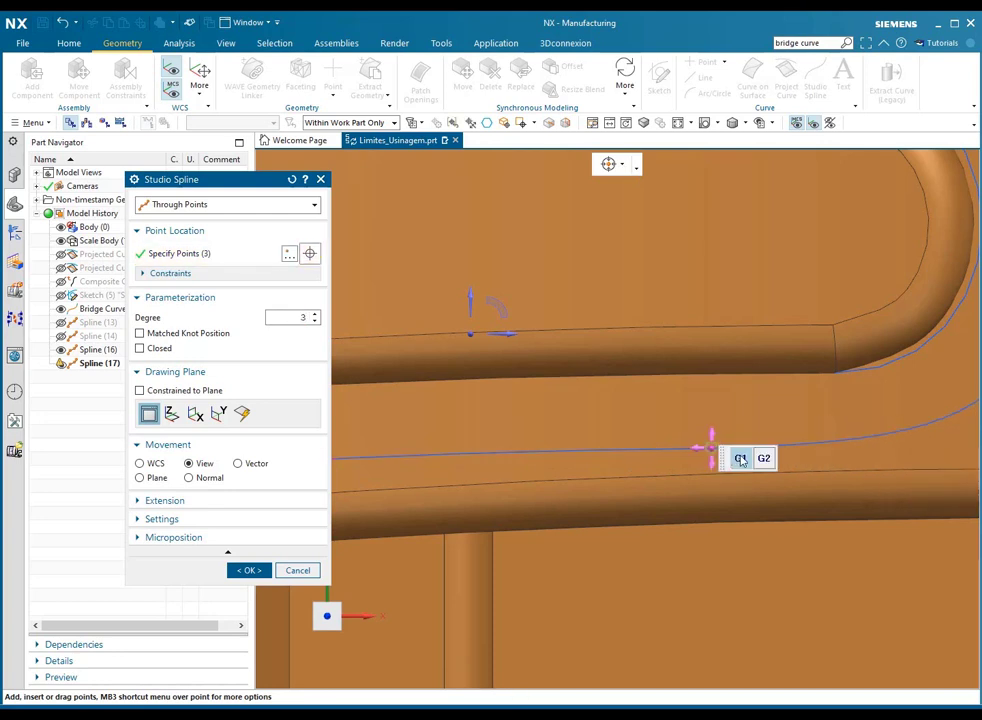
{"action": "mouse_move", "coordinate": [741, 458]}
{"action": "middle_mouse_down"}
{"action": "mouse_move", "coordinate": [762, 496]}
{"action": "mouse_move", "coordinate": [749, 457]}
{"action": "middle_mouse_up"}
Detach the spline's upper end point, snap it back to the end of the upper boundary curve, and apply the edit.
{"action": "scroll", "coordinate": [749, 310], "scroll_direction": "up", "scroll_amount": 5}
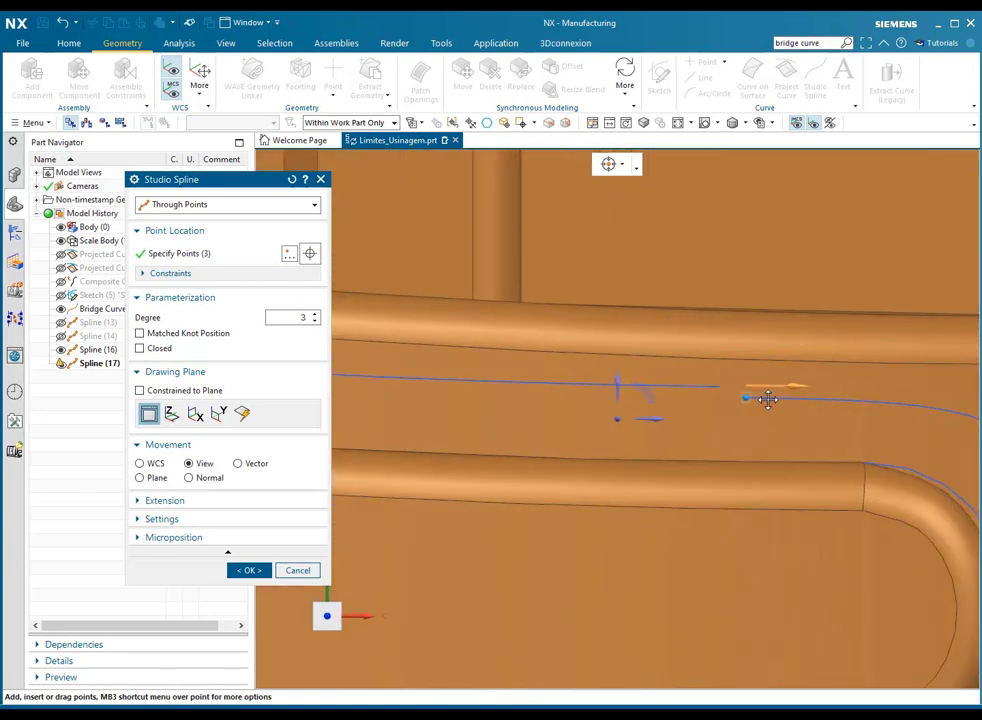
{"action": "left_click", "coordinate": [786, 400]}
{"action": "left_click", "coordinate": [721, 384]}
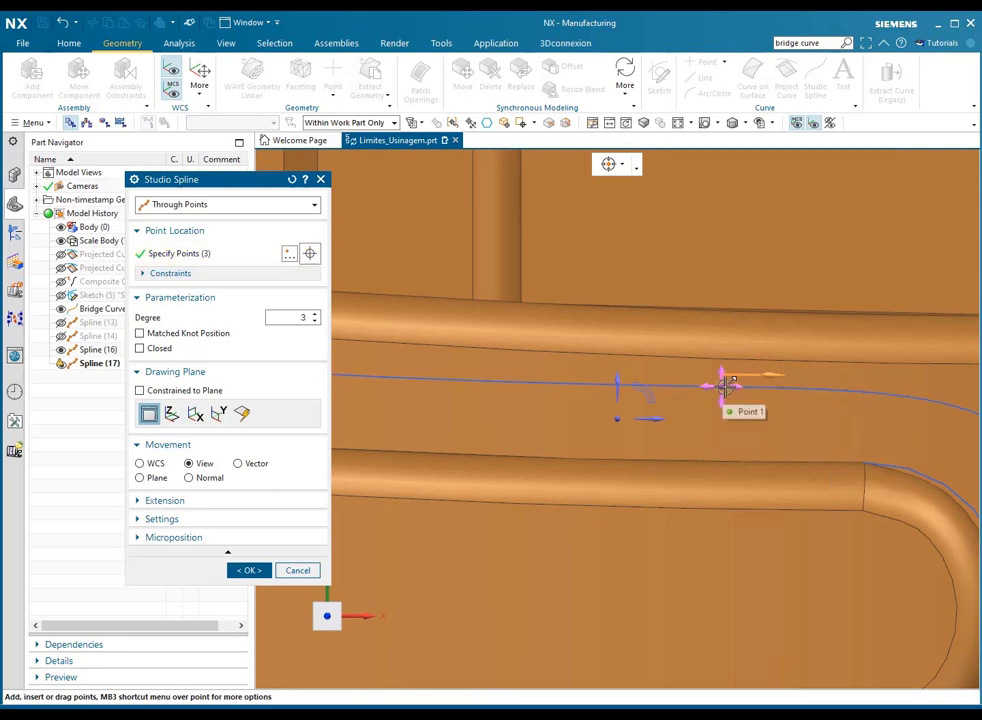
{"action": "scroll", "coordinate": [710, 385], "scroll_direction": "down", "scroll_amount": 5}
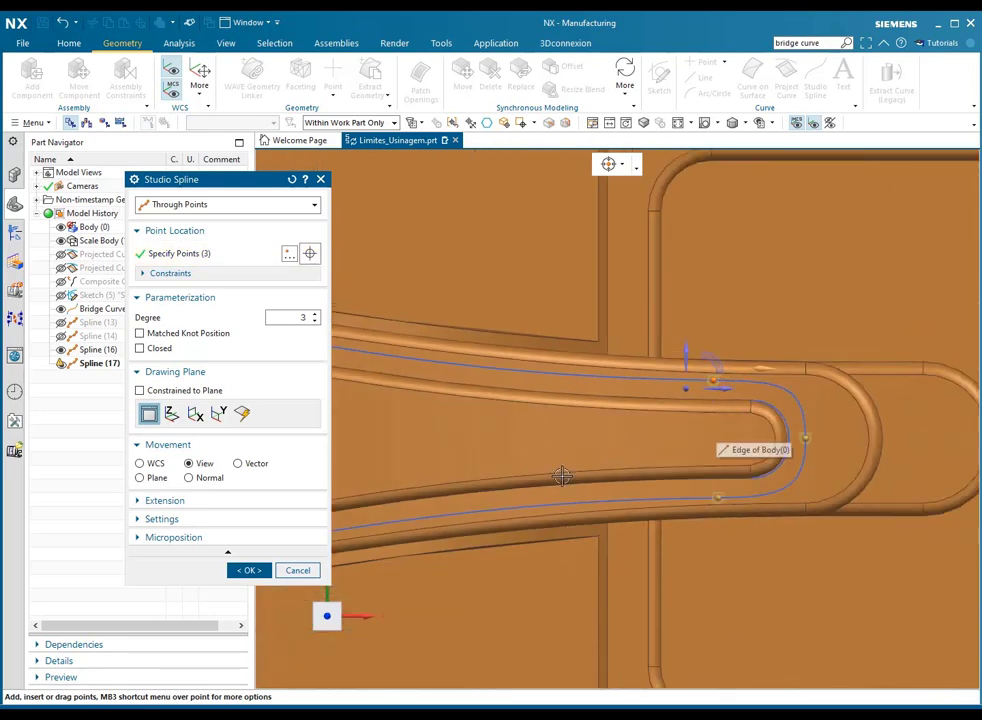
{"action": "left_click", "coordinate": [250, 570]}
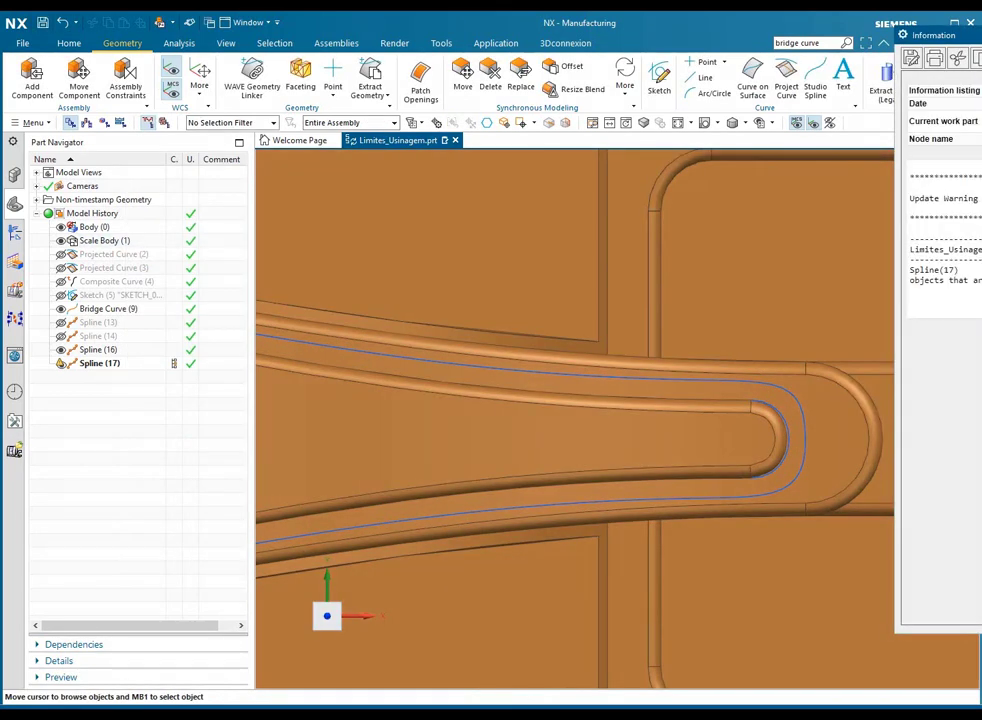
Read the update warning report, close it, and check which model history feature the outer closing spline belongs to.
{"action": "left_click_drag", "start_coordinate": [975, 36], "coordinate": [820, 70]}
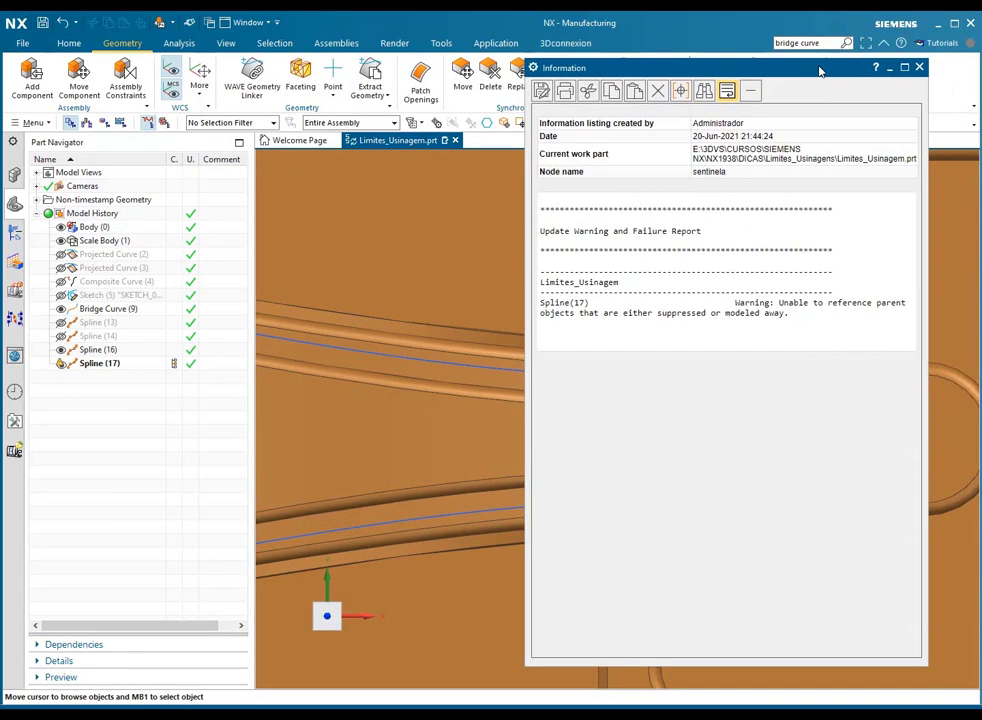
{"action": "left_click", "coordinate": [605, 322]}
{"action": "left_click", "coordinate": [919, 67]}
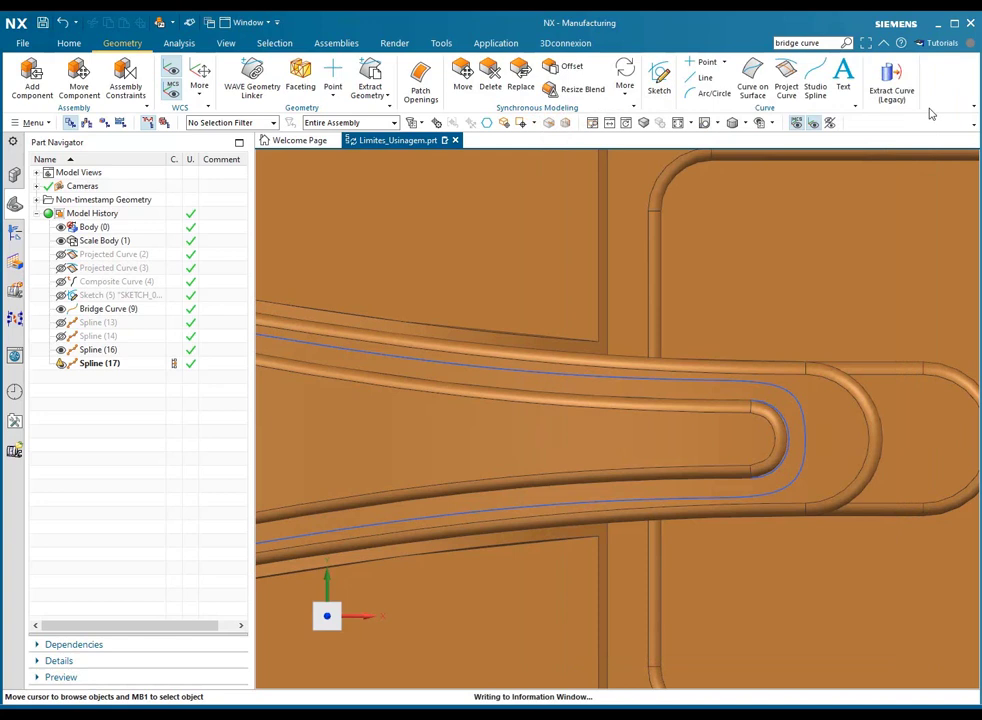
{"action": "left_click", "coordinate": [802, 410]}
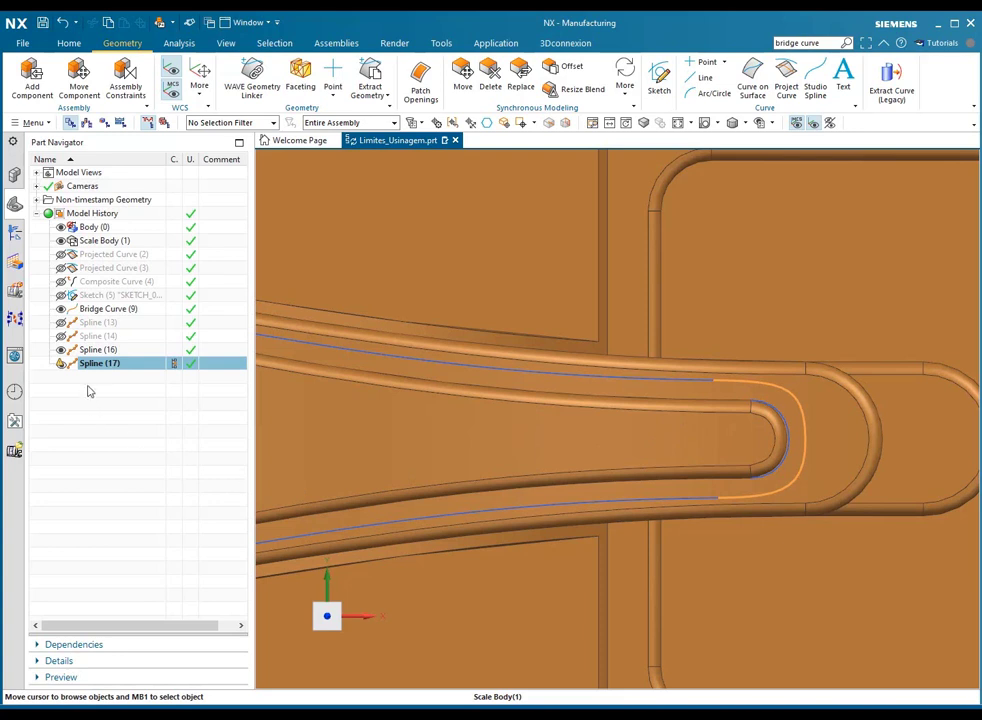
{"action": "left_click", "coordinate": [121, 457]}
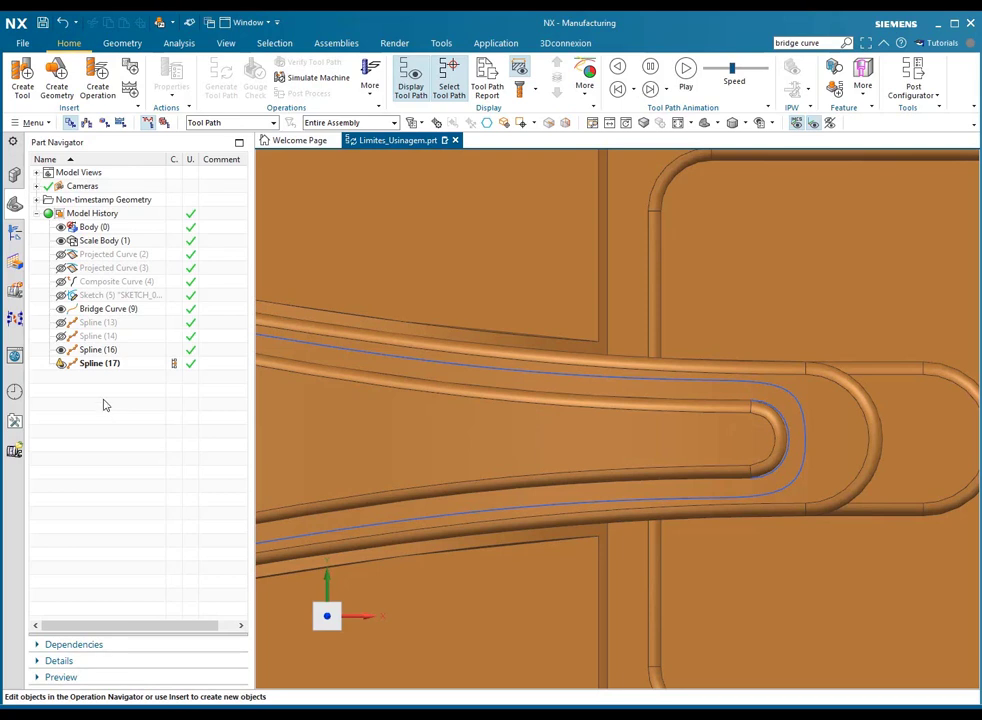
Switch to the Shape Studio application and start removing parameters through the feature editing commands.
{"action": "left_click", "coordinate": [18, 42]}
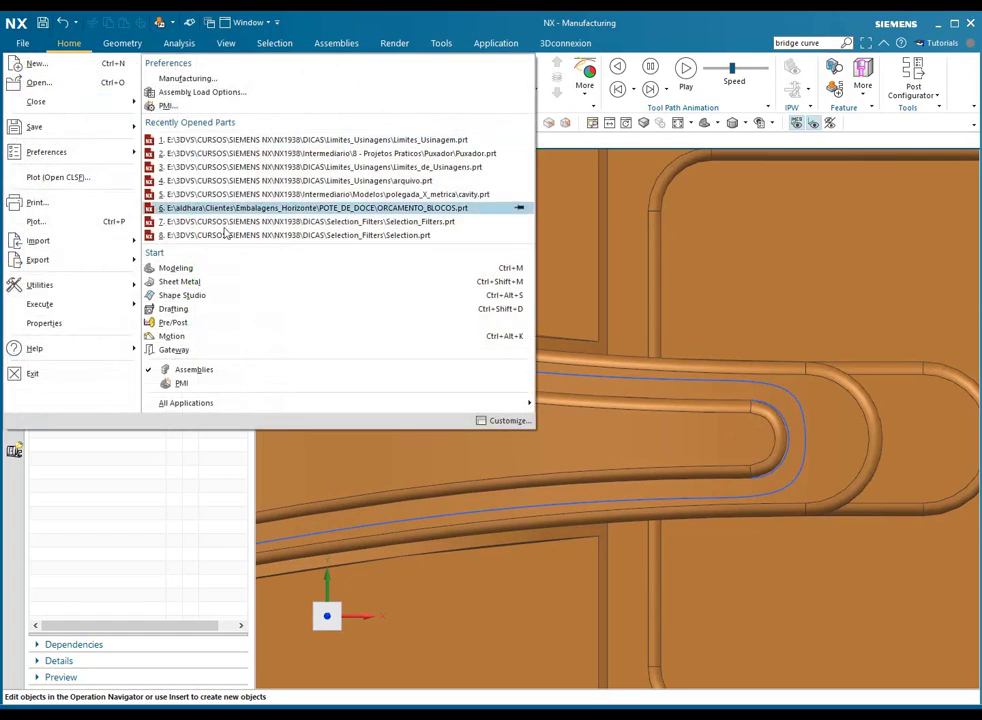
{"action": "left_click", "coordinate": [226, 295]}
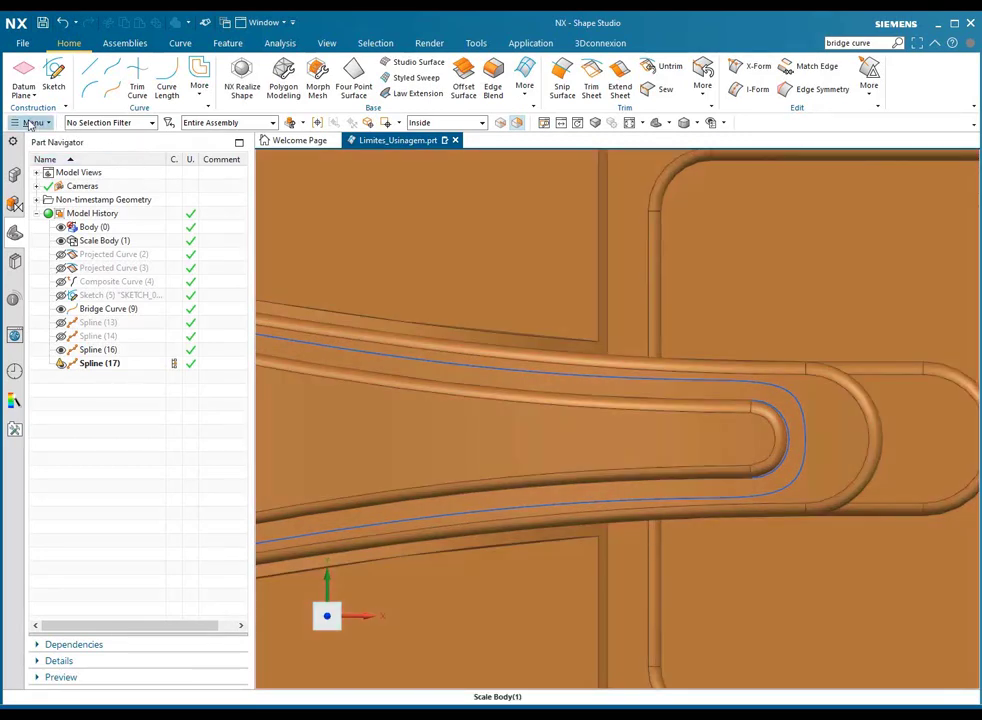
{"action": "left_click", "coordinate": [30, 123]}
{"action": "mouse_move", "coordinate": [42, 160]}
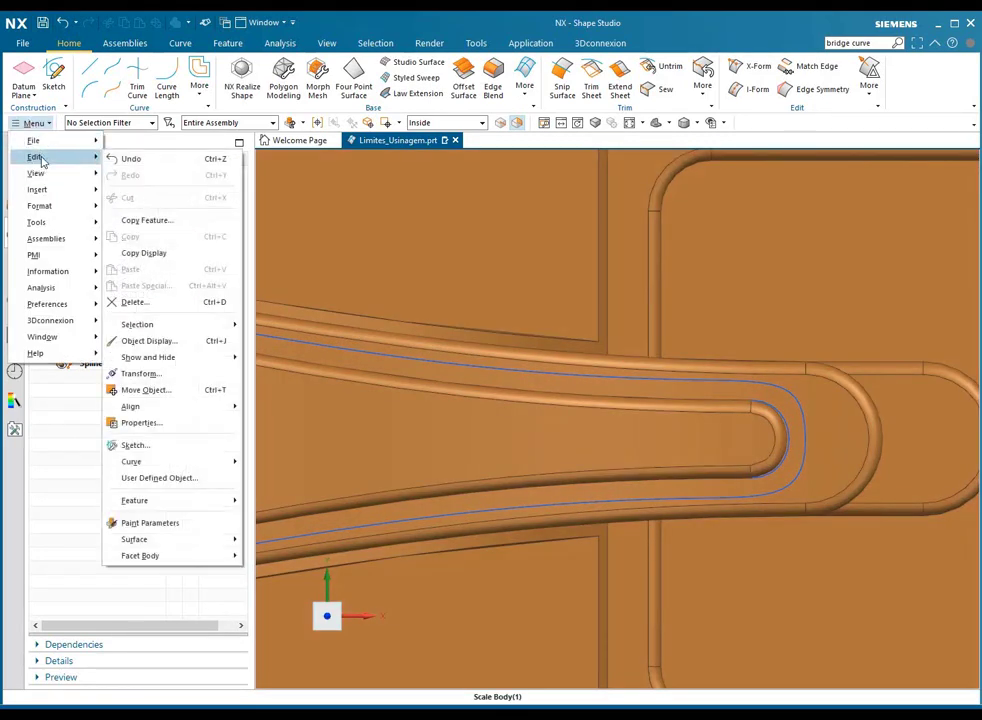
{"action": "mouse_move", "coordinate": [175, 510]}
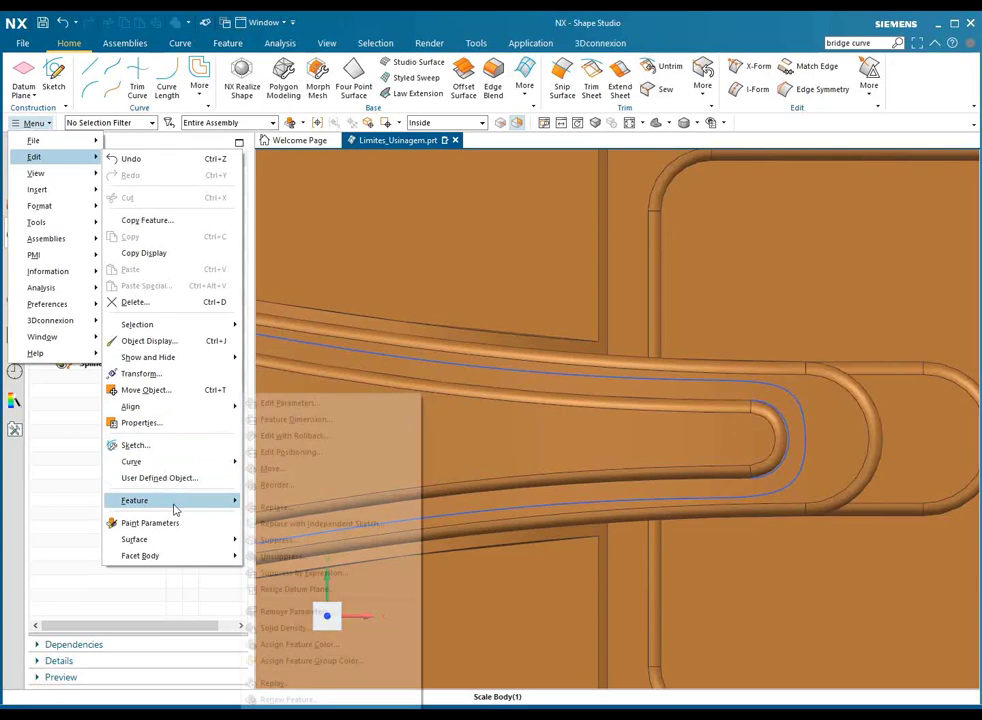
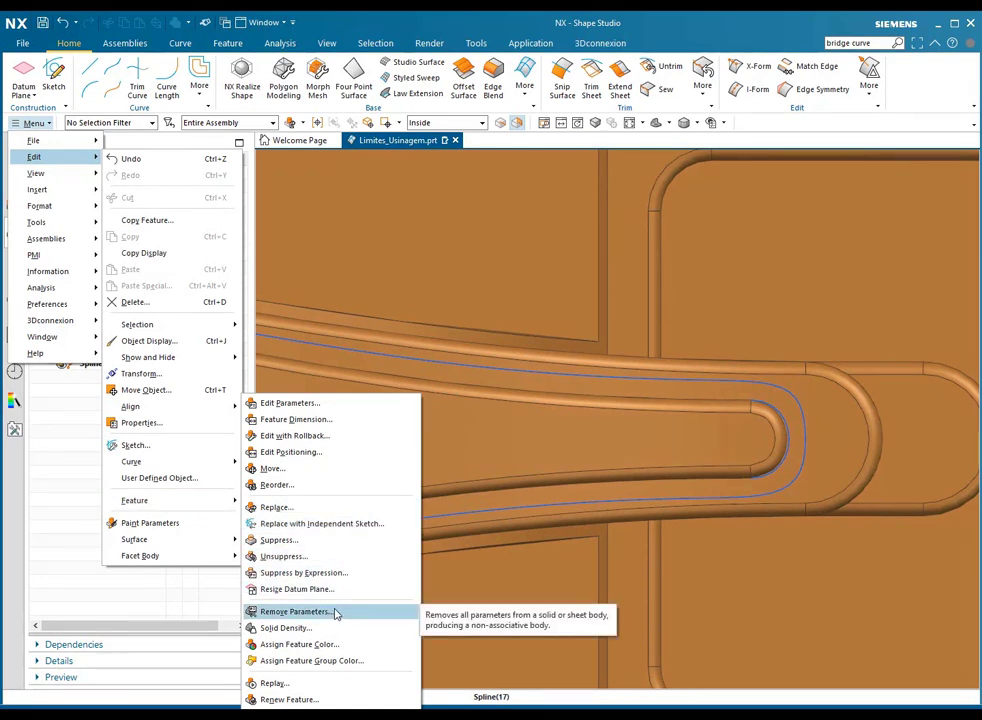
{"action": "left_click", "coordinate": [294, 611]}
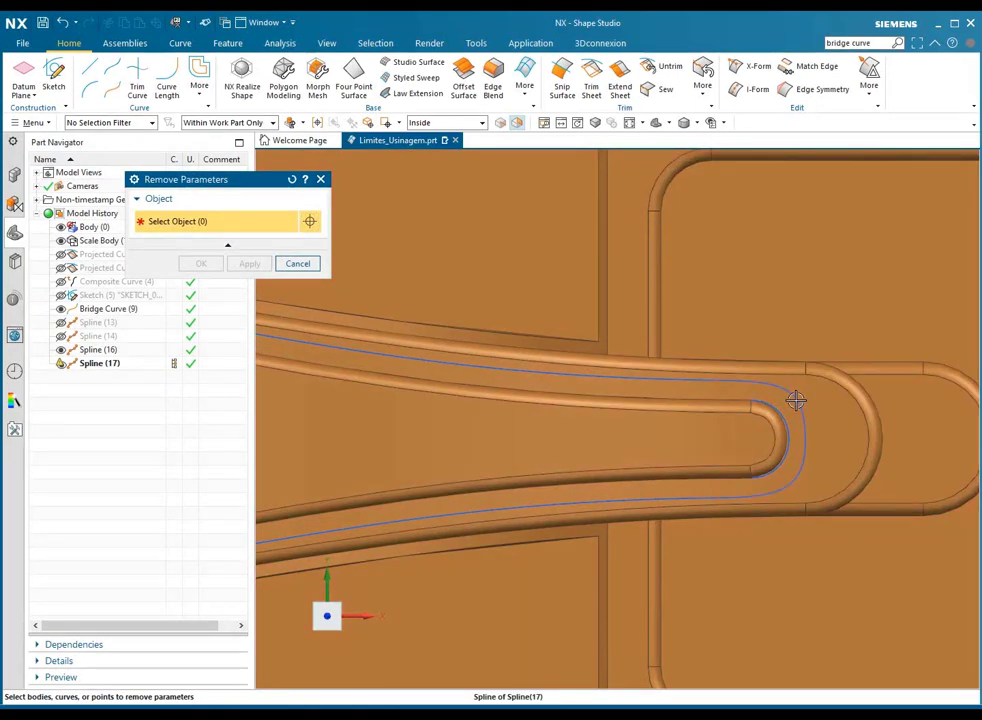
Remove the parameters from all six spline curves forming the outer closed boundary loop around the handle recess.
{"action": "left_click", "coordinate": [787, 400]}
{"action": "left_click", "coordinate": [682, 382]}
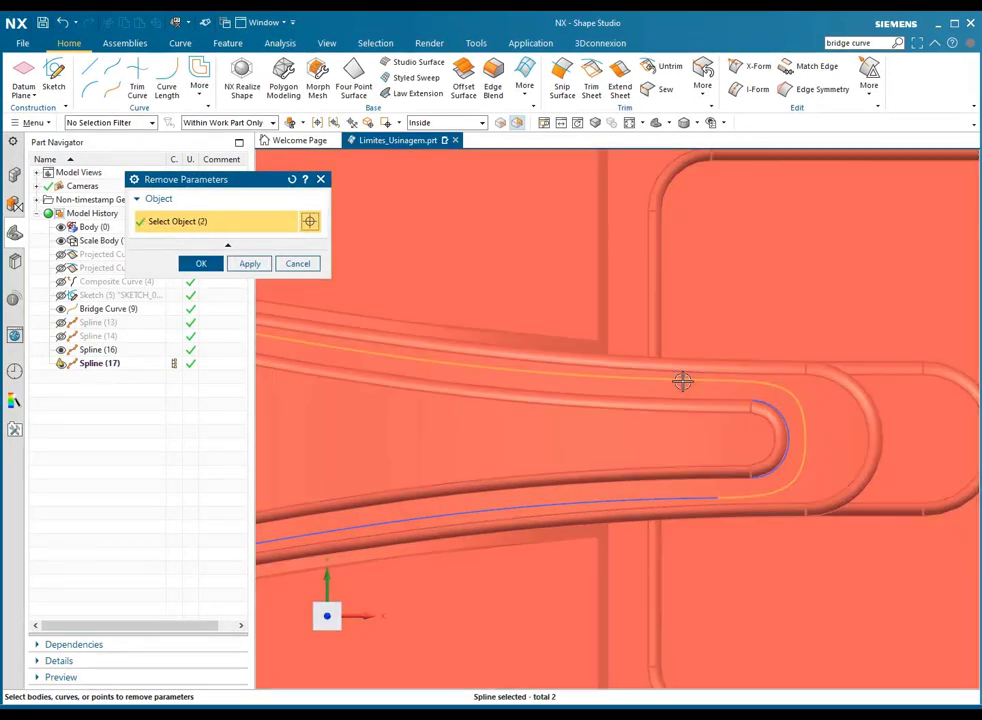
{"action": "left_click", "coordinate": [694, 498]}
{"action": "scroll", "coordinate": [873, 416], "scroll_direction": "down", "scroll_amount": 3}
{"action": "scroll", "coordinate": [579, 491], "scroll_direction": "up", "scroll_amount": 5}
{"action": "left_click", "coordinate": [437, 457]}
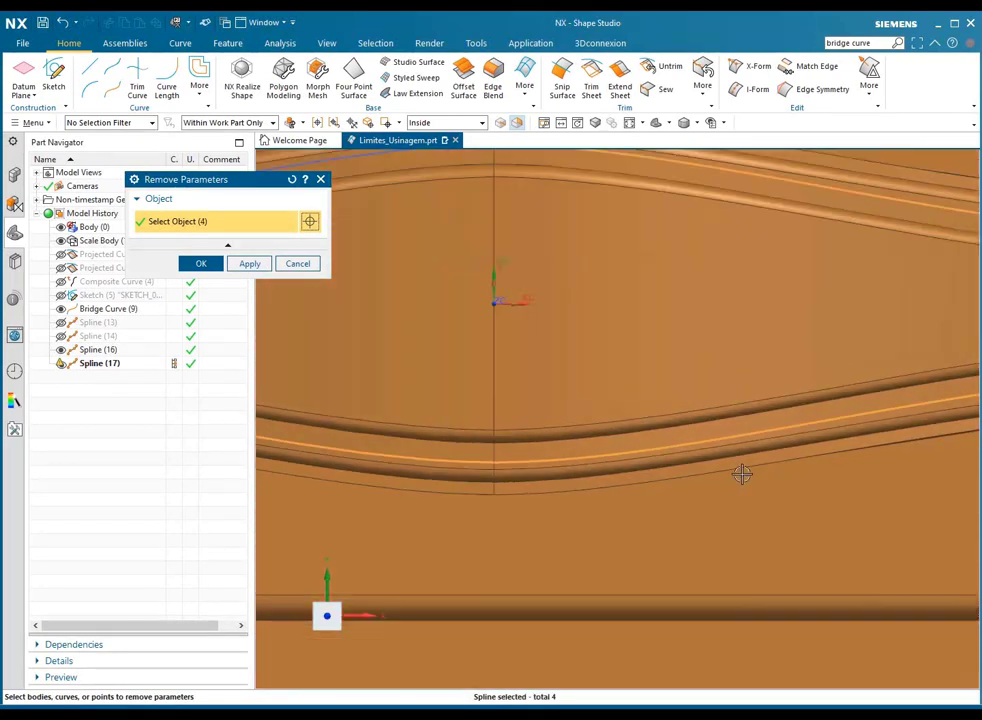
{"action": "scroll", "coordinate": [581, 301], "scroll_direction": "down", "scroll_amount": 3}
{"action": "left_click", "coordinate": [598, 296]}
{"action": "scroll", "coordinate": [784, 384], "scroll_direction": "down", "scroll_amount": 3}
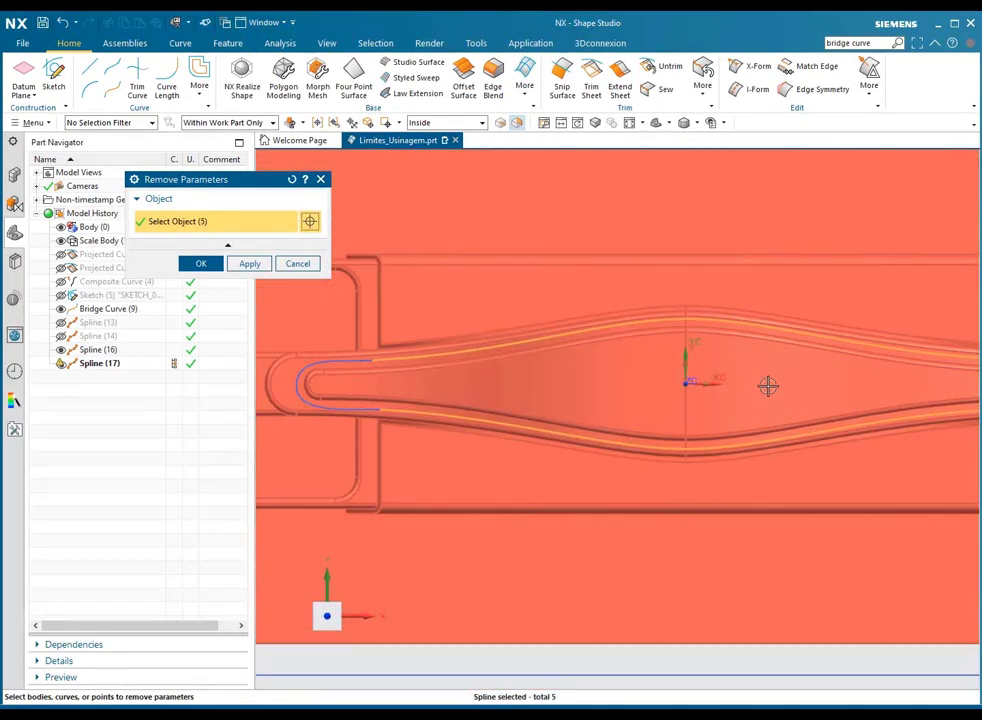
{"action": "scroll", "coordinate": [355, 344], "scroll_direction": "up", "scroll_amount": 3}
{"action": "left_click", "coordinate": [368, 338]}
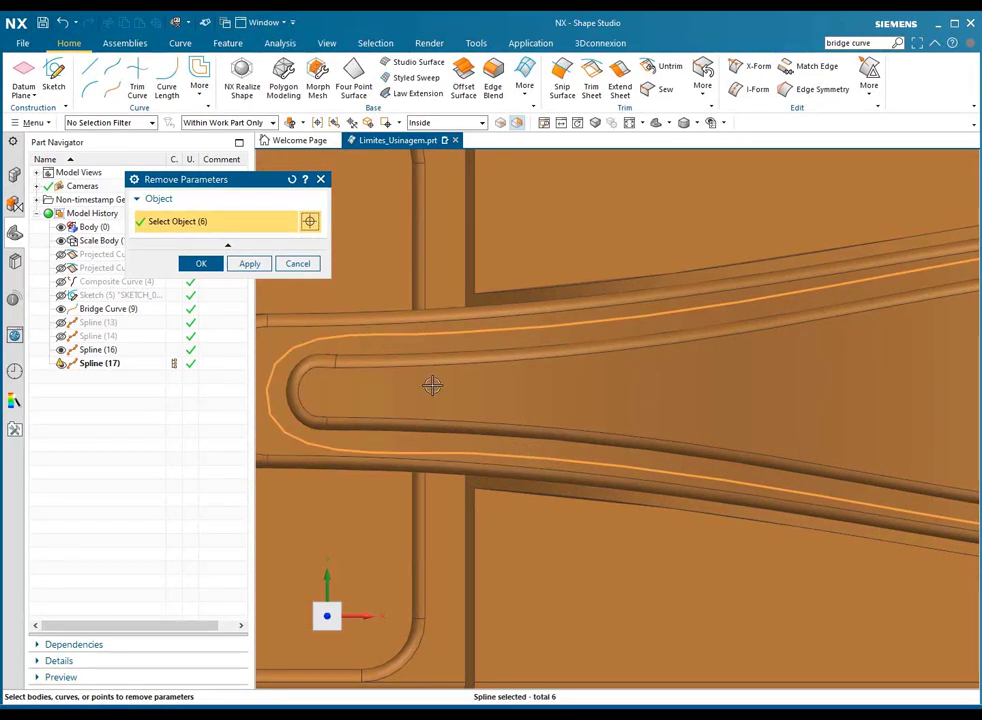
{"action": "scroll", "coordinate": [430, 380], "scroll_direction": "down", "scroll_amount": 4}
{"action": "scroll", "coordinate": [456, 394], "scroll_direction": "down", "scroll_amount": 3}
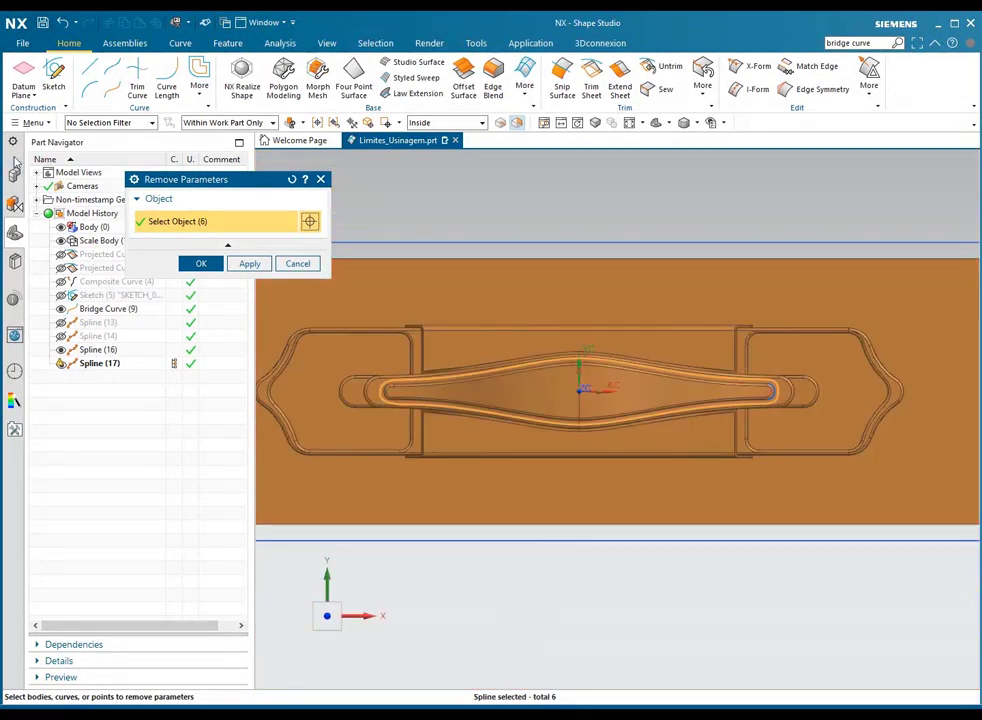
{"action": "left_click", "coordinate": [198, 264]}
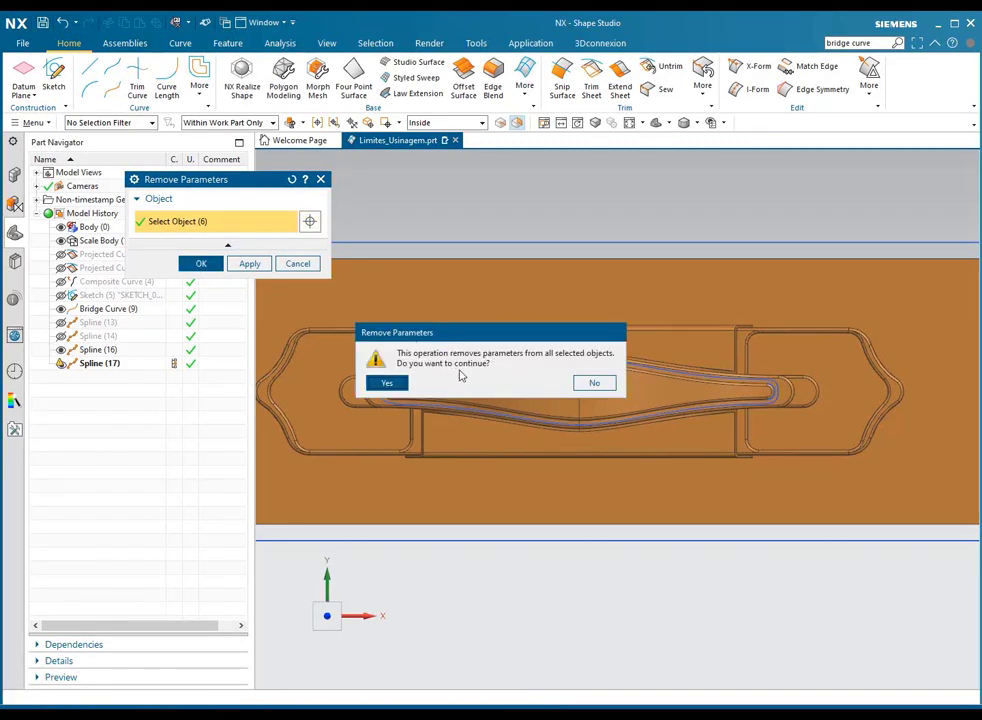
{"action": "left_click", "coordinate": [390, 384]}
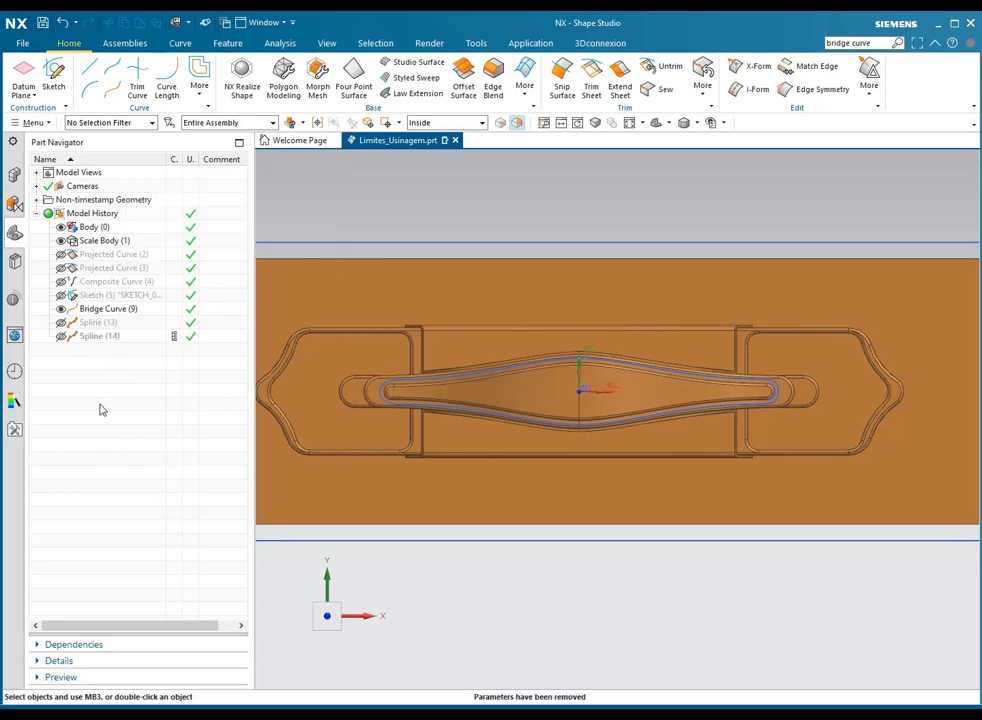
Return to the Manufacturing application and bring the tip of the boundary curves into view.
{"action": "scroll", "coordinate": [741, 397], "scroll_direction": "up", "scroll_amount": 3}
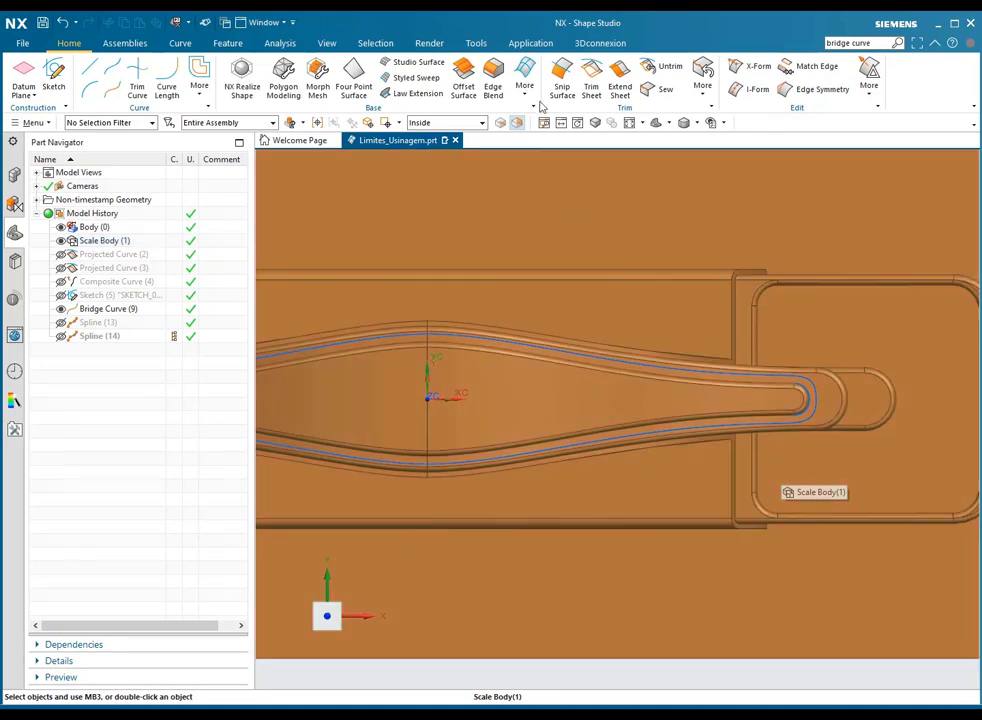
{"action": "left_click", "coordinate": [28, 44]}
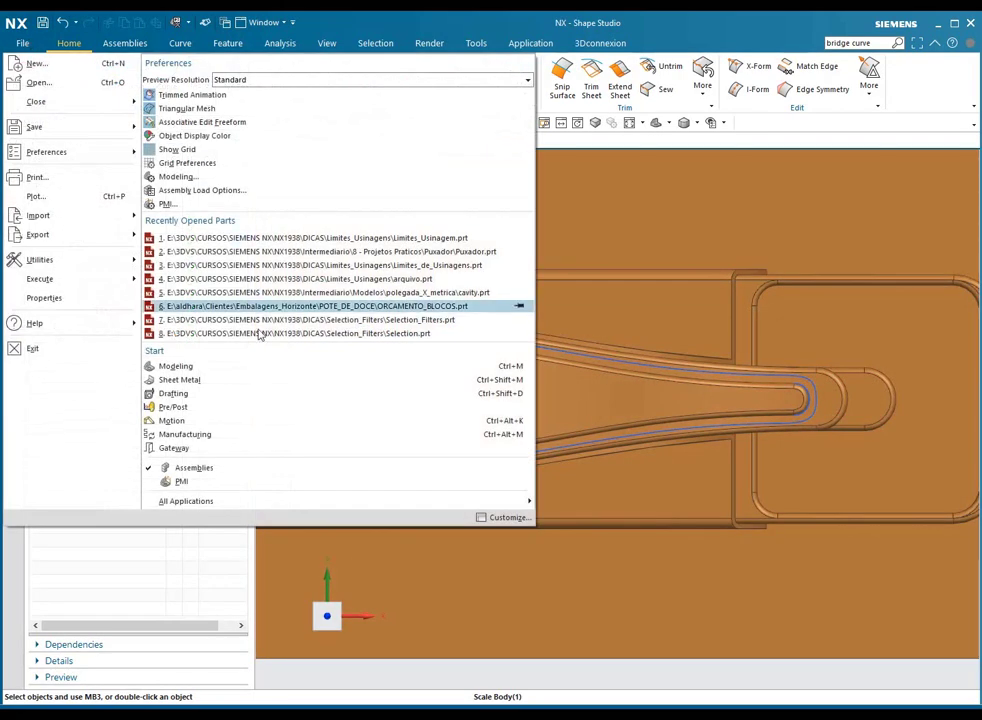
{"action": "left_click", "coordinate": [212, 433]}
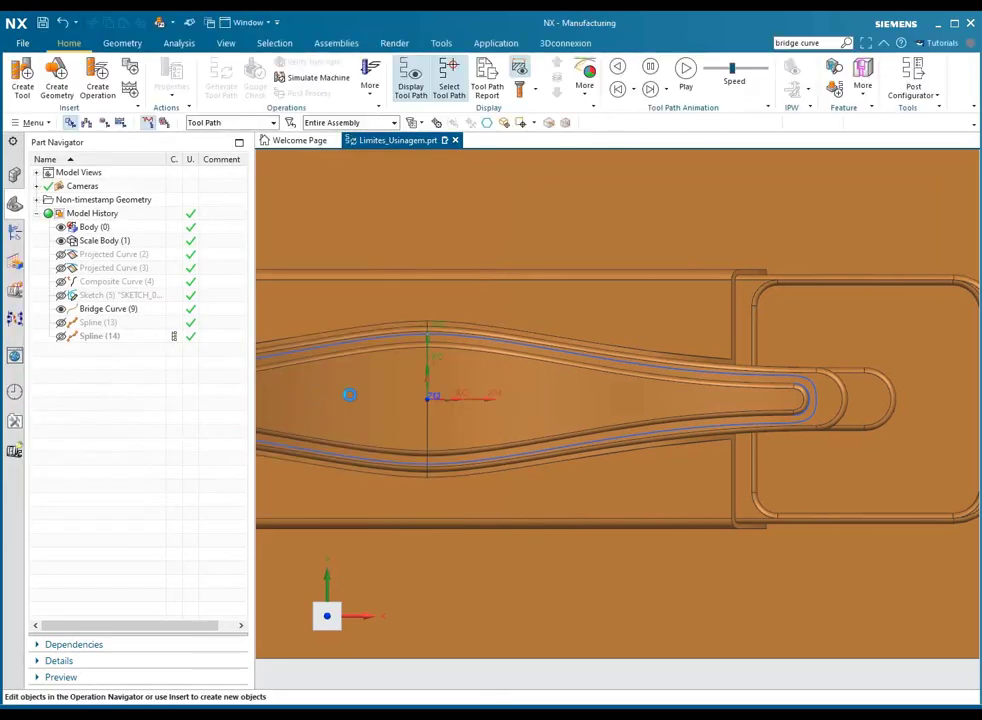
{"action": "scroll", "coordinate": [734, 368], "scroll_direction": "up", "scroll_amount": 3}
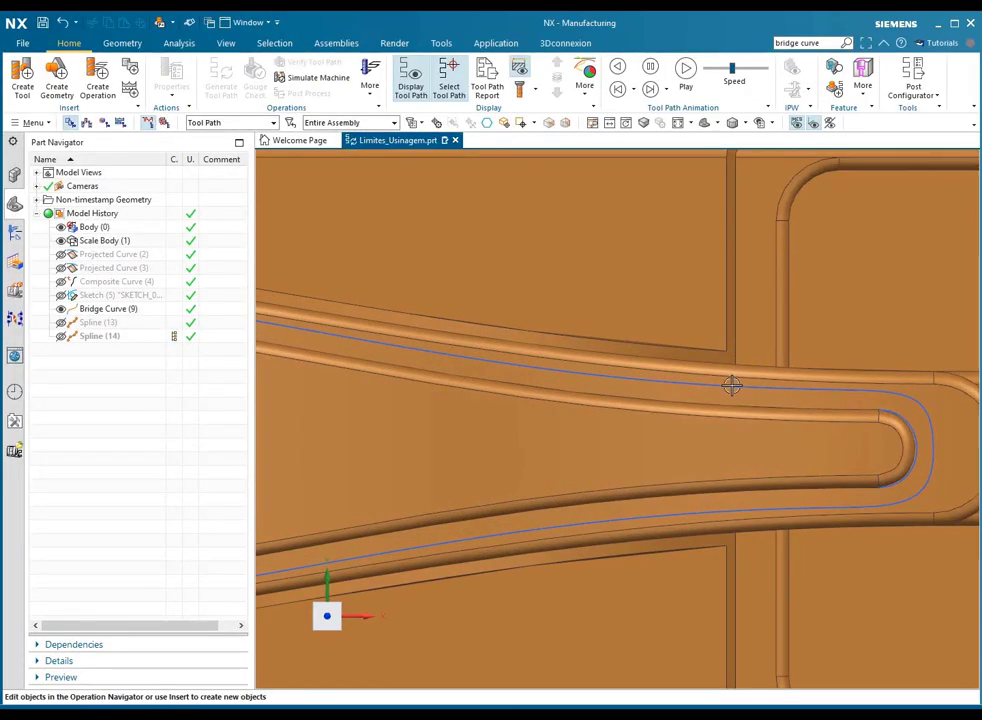
Clear the selection filter and edit the upper boundary curve running from the centre to the closing spline, converting it to Through Points.
{"action": "left_click", "coordinate": [291, 122]}
{"action": "left_click", "coordinate": [615, 380]}
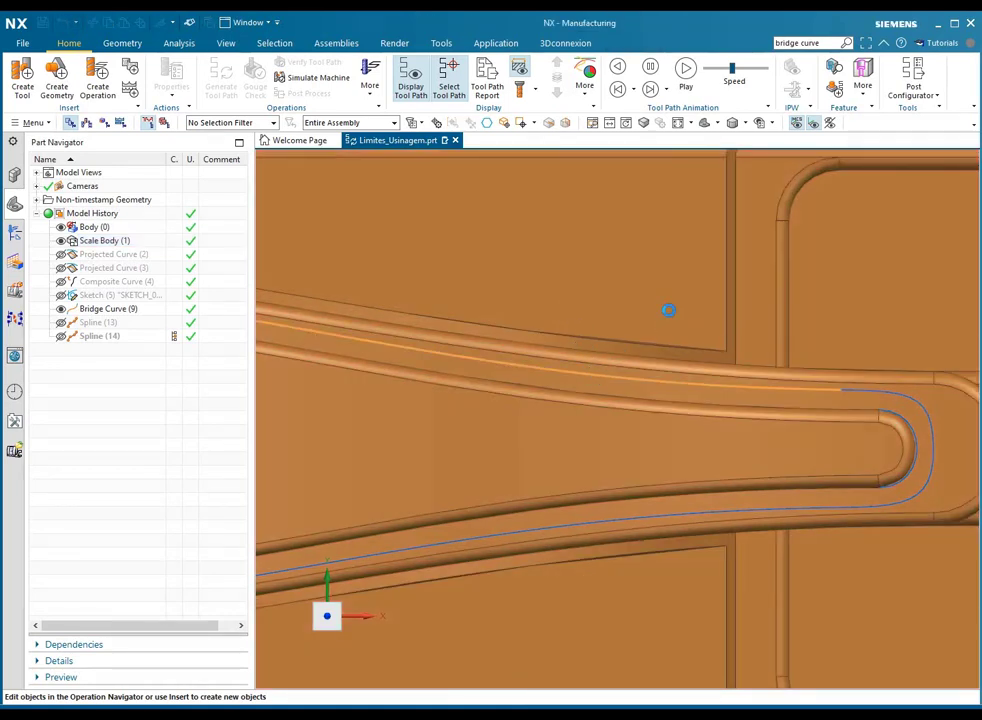
{"action": "key", "text": "F8"}
{"action": "scroll", "coordinate": [846, 366], "scroll_direction": "down", "scroll_amount": 3}
{"action": "scroll", "coordinate": [666, 373], "scroll_direction": "up", "scroll_amount": 4}
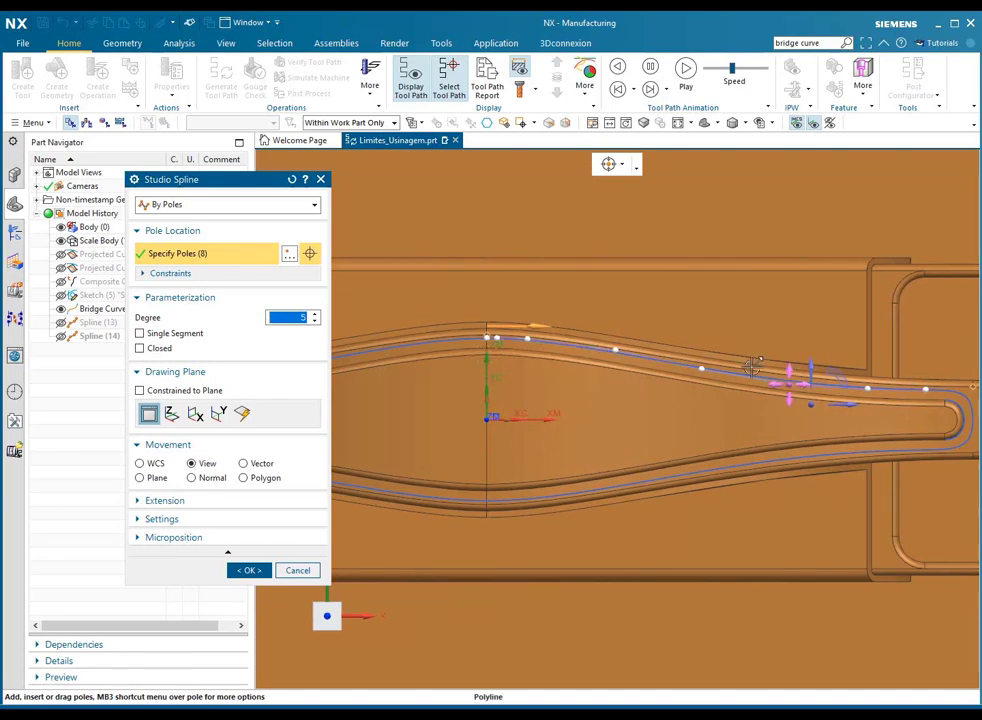
{"action": "left_click", "coordinate": [212, 207]}
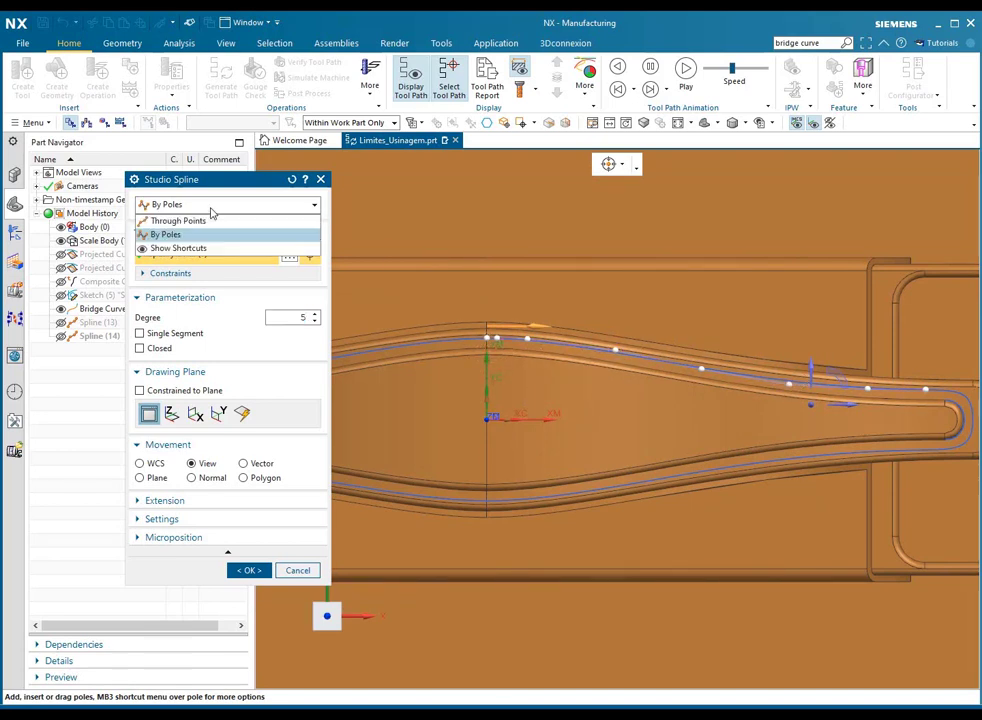
{"action": "left_click", "coordinate": [203, 221]}
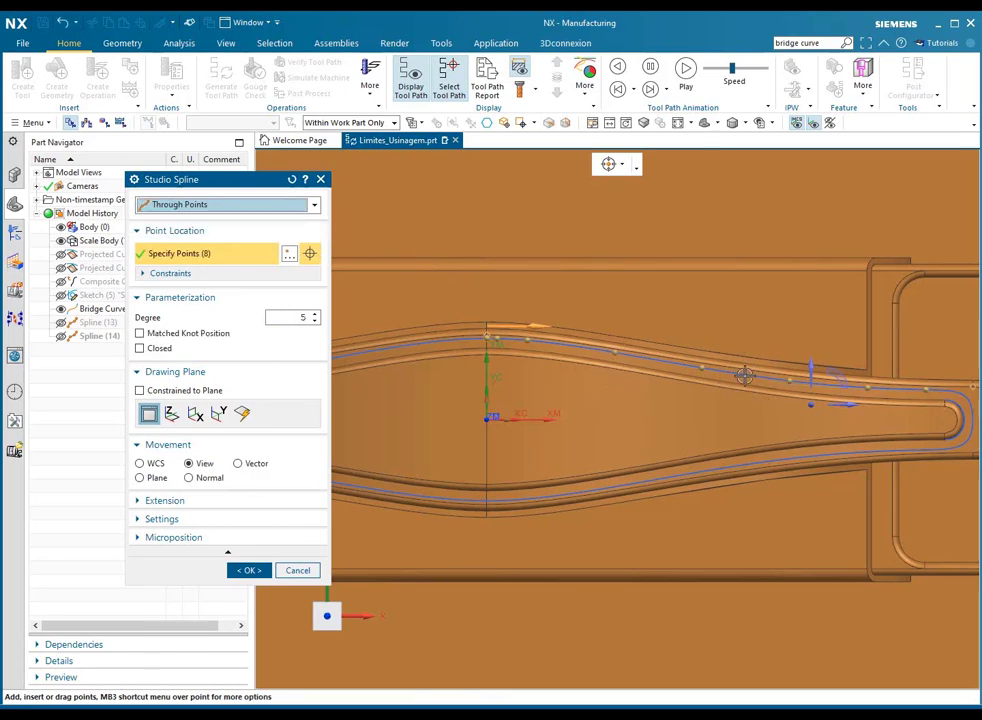
Delete the second point of the upper boundary spline, next to its start point at the centre line.
{"action": "scroll", "coordinate": [480, 335], "scroll_direction": "up", "scroll_amount": 4}
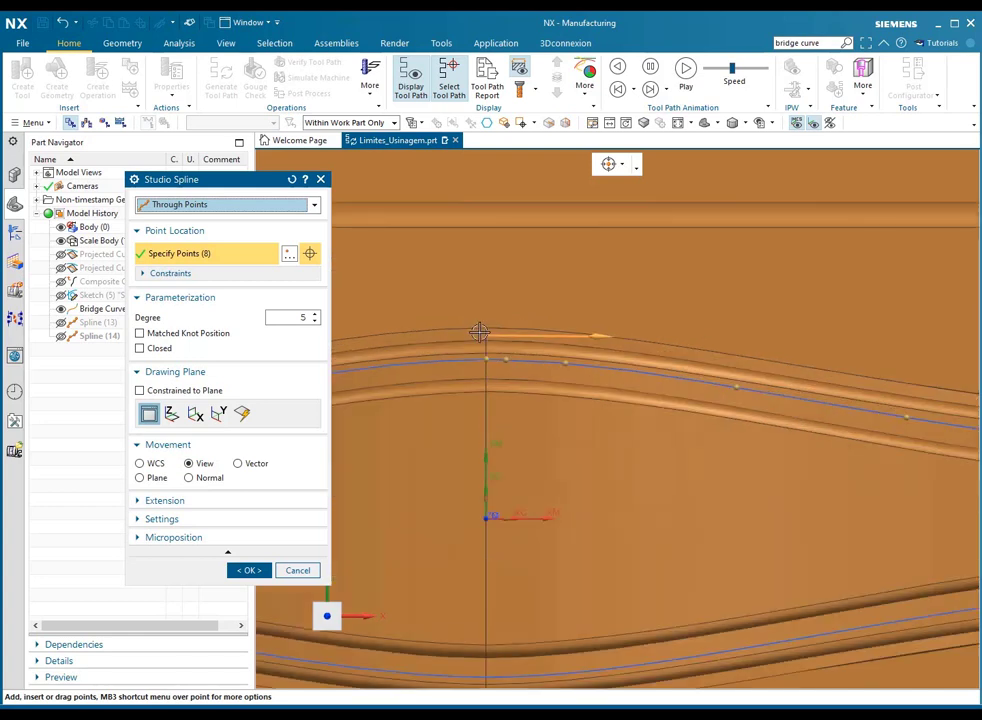
{"action": "right_click", "coordinate": [534, 382]}
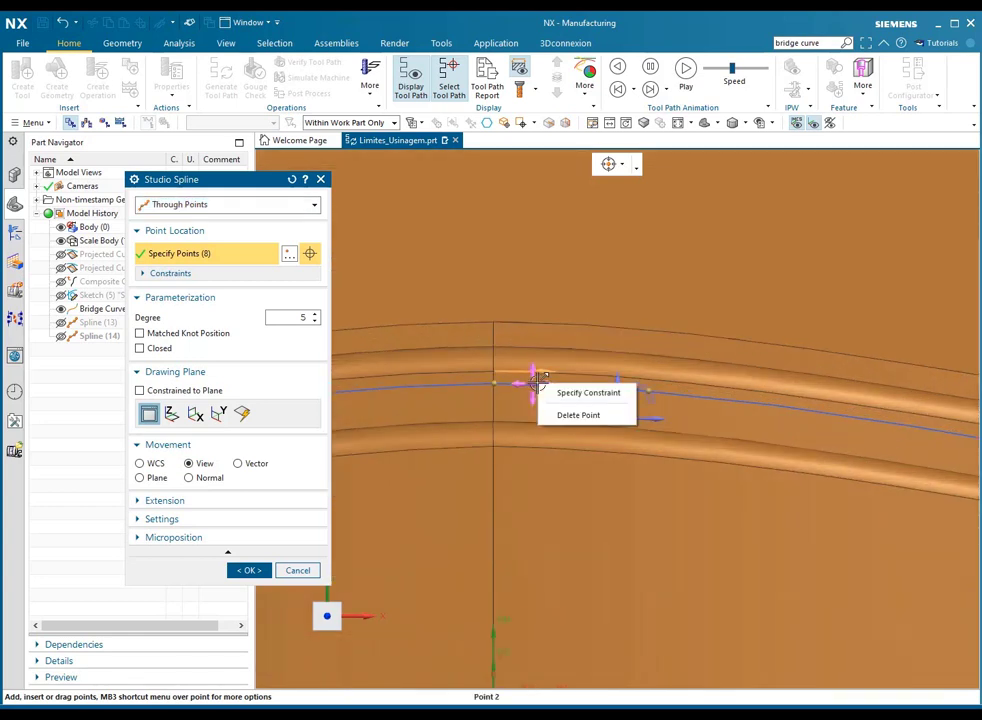
{"action": "left_click", "coordinate": [578, 414]}
{"action": "scroll", "coordinate": [511, 388], "scroll_direction": "up", "scroll_amount": 3}
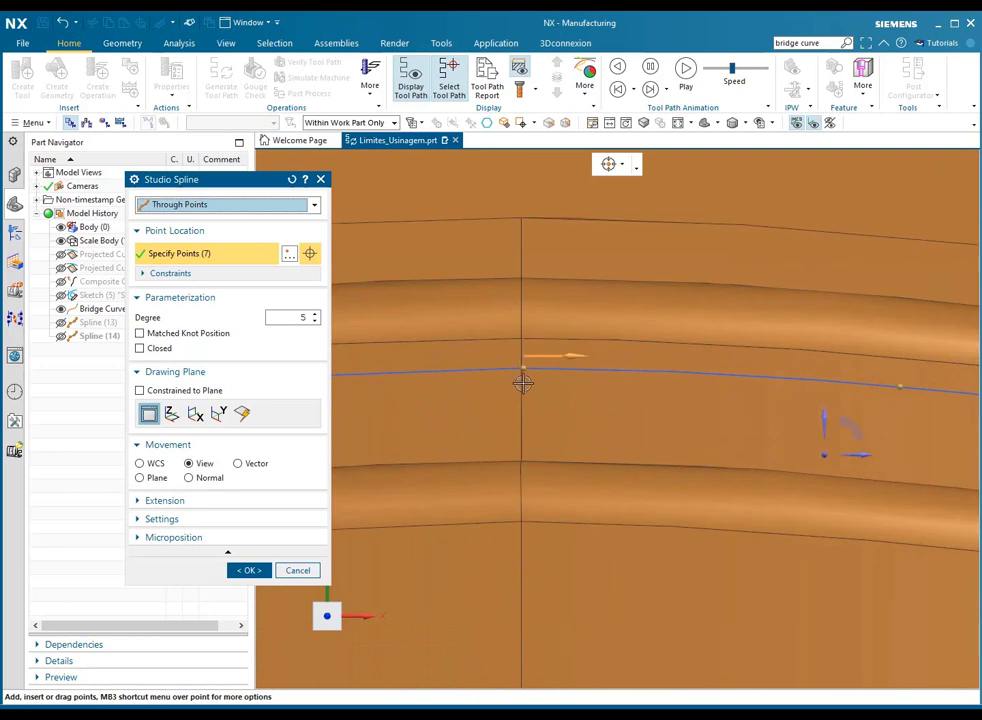
Pull the spline's start point away from the centre line and snap it to the end point of the neighbouring upper spline.
{"action": "left_click_drag", "start_coordinate": [530, 372], "coordinate": [607, 377]}
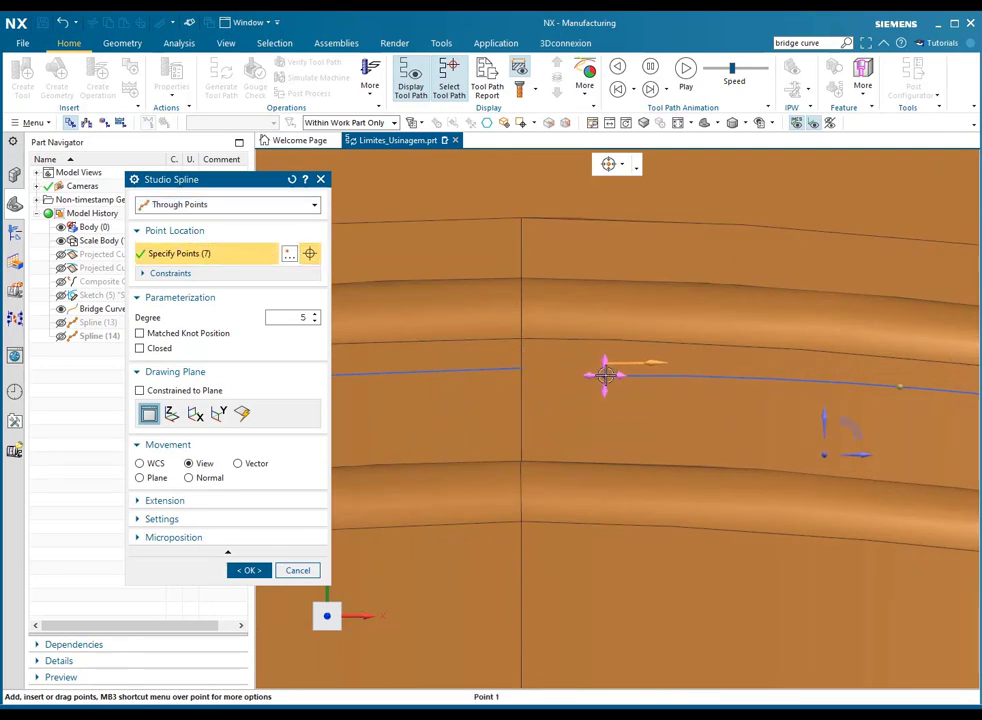
{"action": "left_click", "coordinate": [604, 377]}
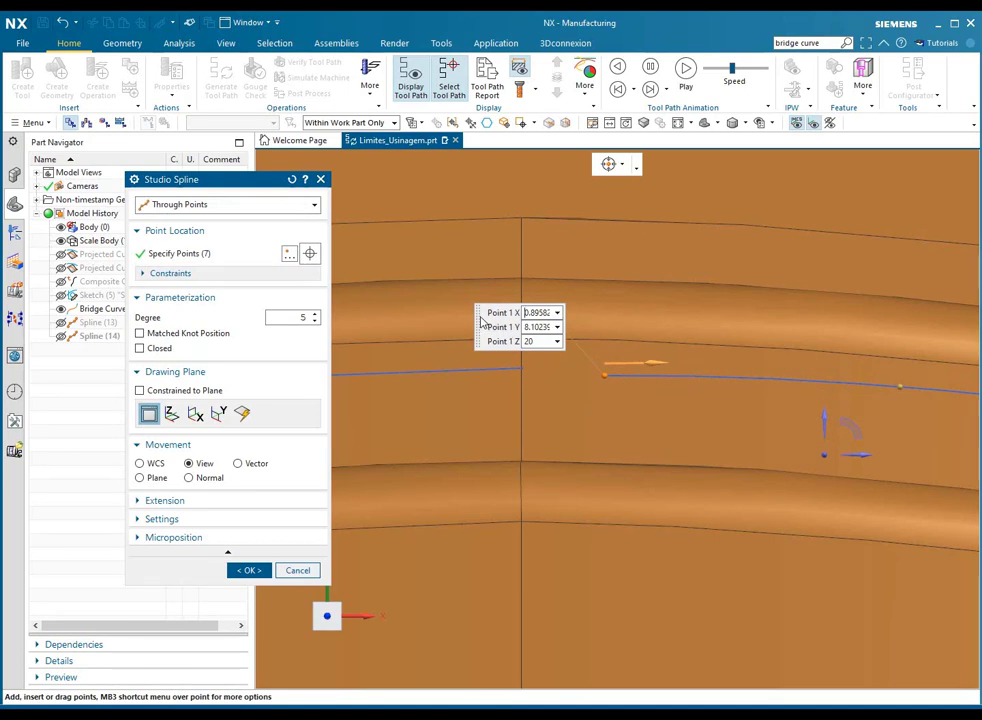
{"action": "left_click_drag", "start_coordinate": [481, 320], "coordinate": [657, 254]}
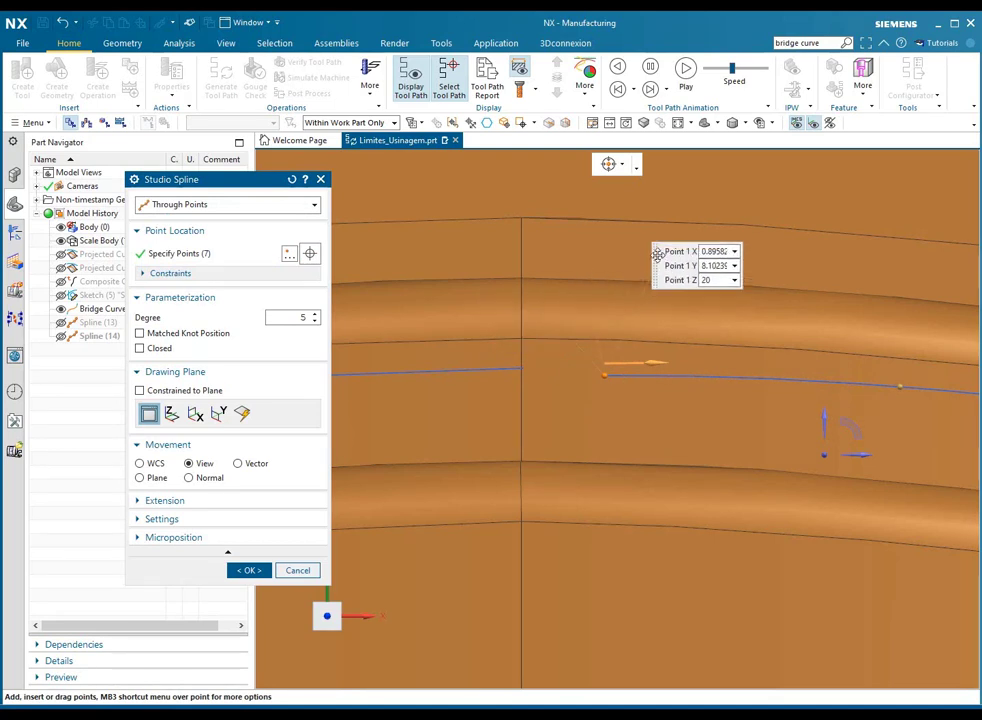
{"action": "left_click", "coordinate": [516, 366]}
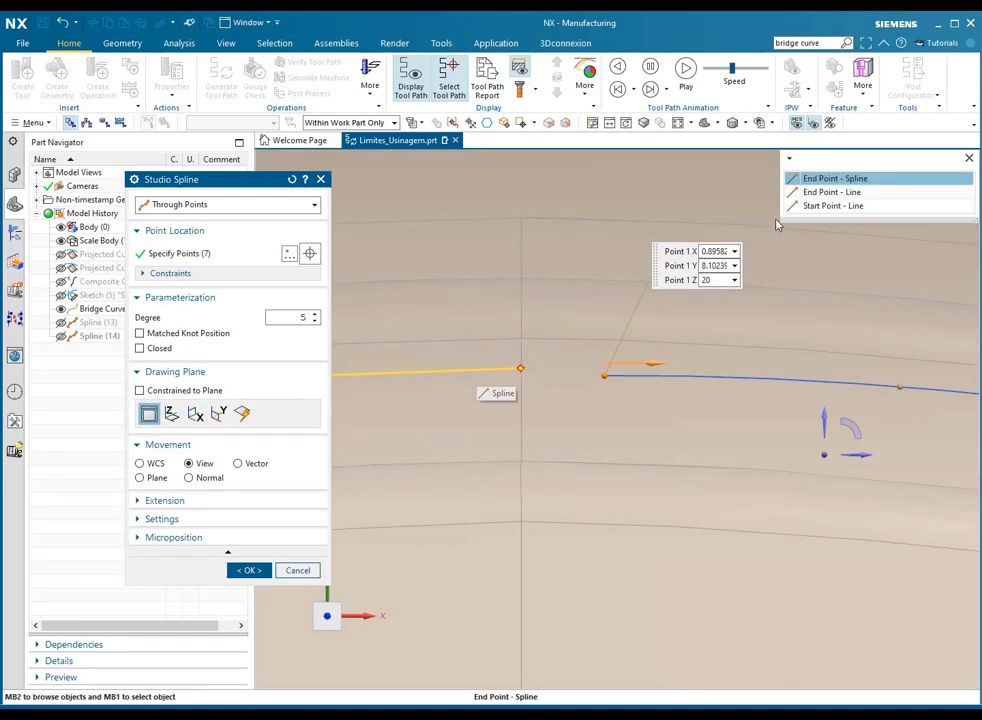
{"action": "left_click", "coordinate": [815, 178]}
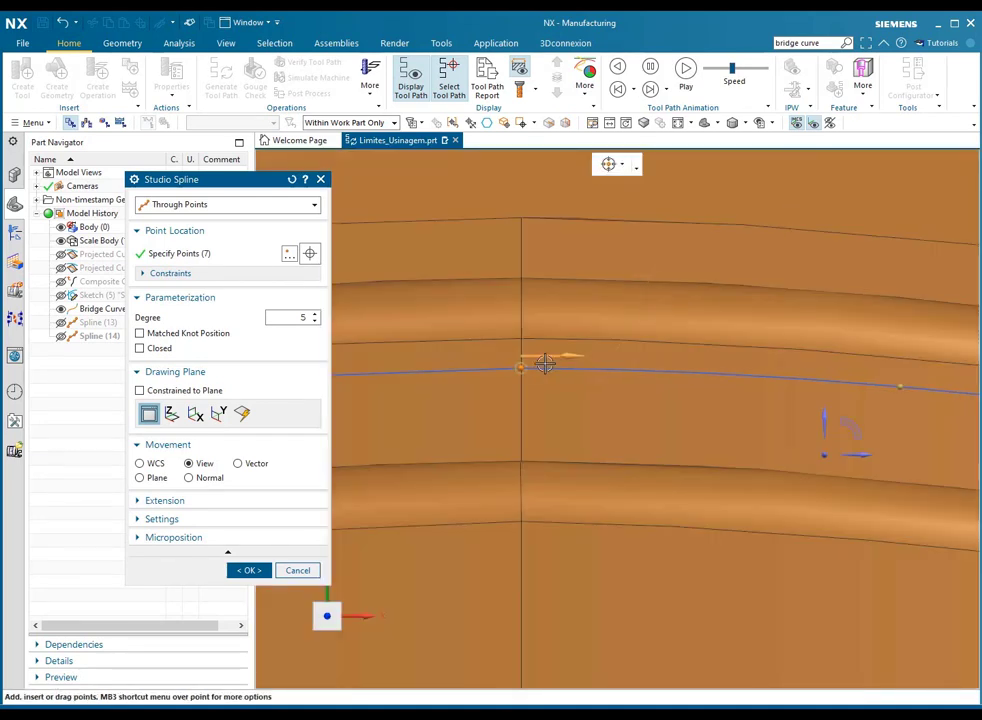
Try to apply a G1 constraint at the spline's start point where it meets the neighbouring upper curve.
{"action": "mouse_move", "coordinate": [520, 366]}
{"action": "left_mouse_down"}
{"action": "mouse_move", "coordinate": [565, 364]}
{"action": "mouse_move", "coordinate": [522, 368]}
{"action": "left_mouse_up"}
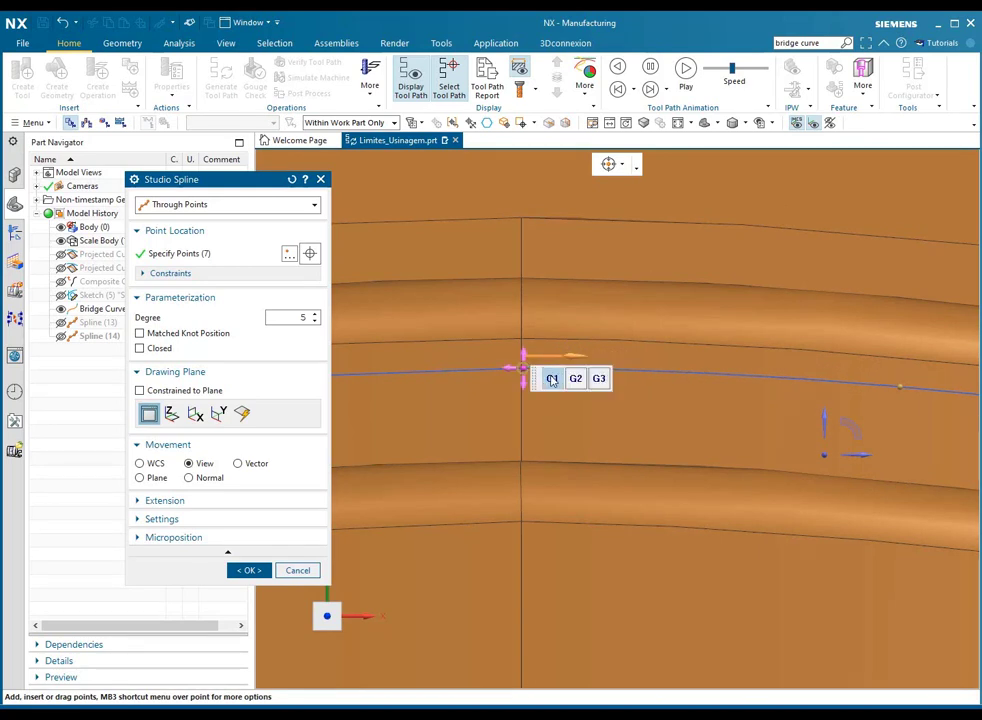
{"action": "left_click", "coordinate": [552, 379]}
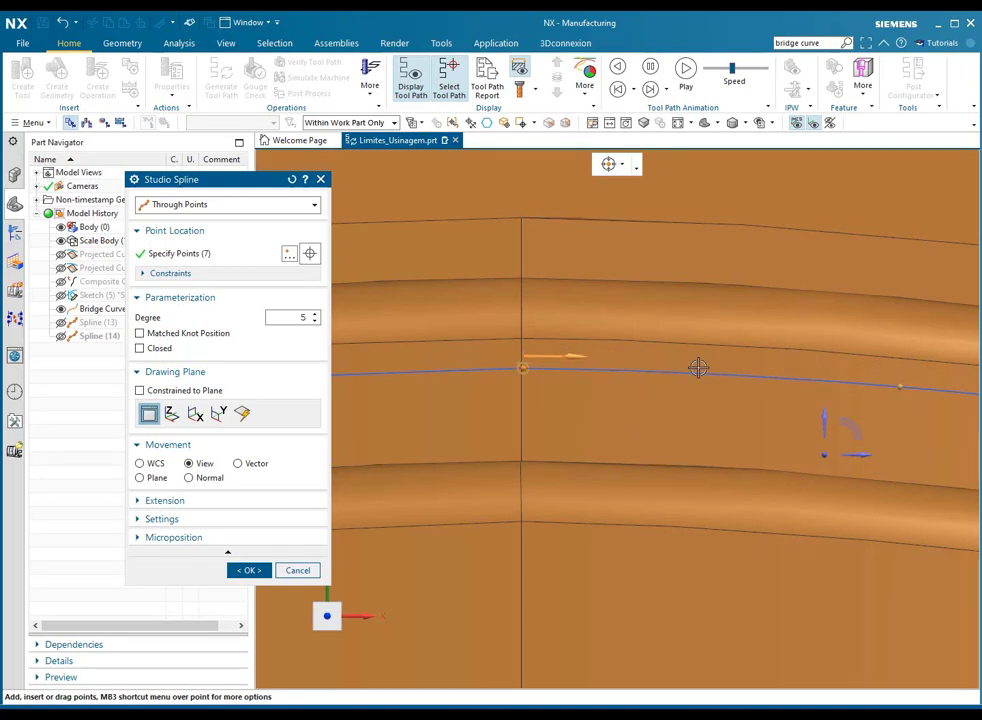
{"action": "mouse_move", "coordinate": [524, 368]}
{"action": "left_mouse_down"}
{"action": "mouse_move", "coordinate": [630, 368]}
{"action": "mouse_move", "coordinate": [522, 366]}
{"action": "left_mouse_up"}
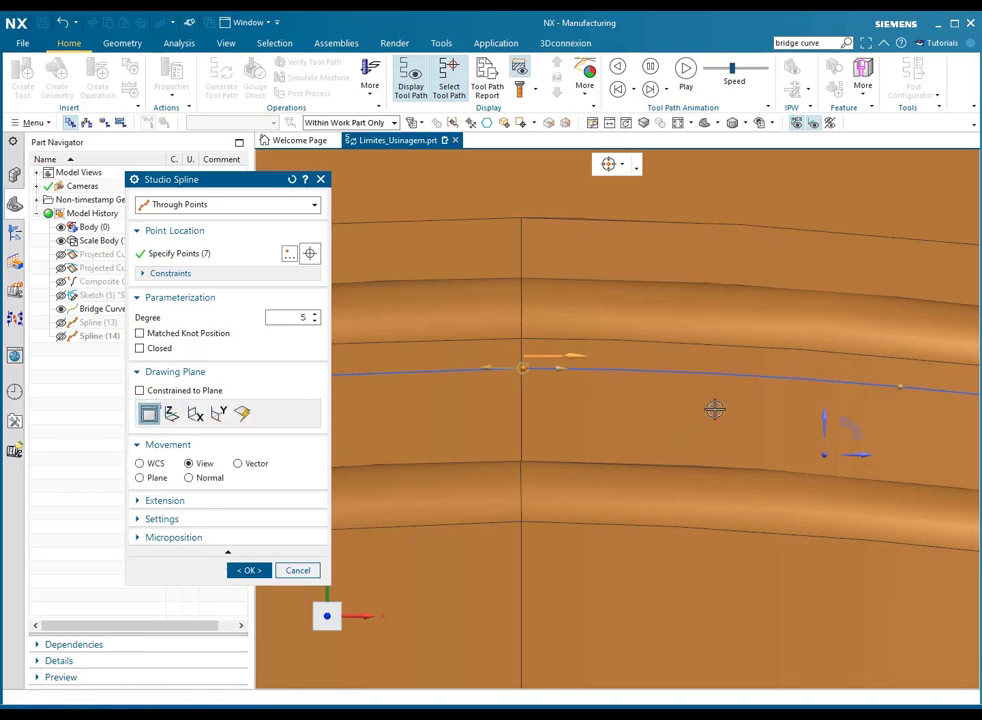
Detach the spline's start point once more and reattach it at the centre line to the end of the adjoining upper curve.
{"action": "left_click_drag", "start_coordinate": [522, 368], "coordinate": [631, 370]}
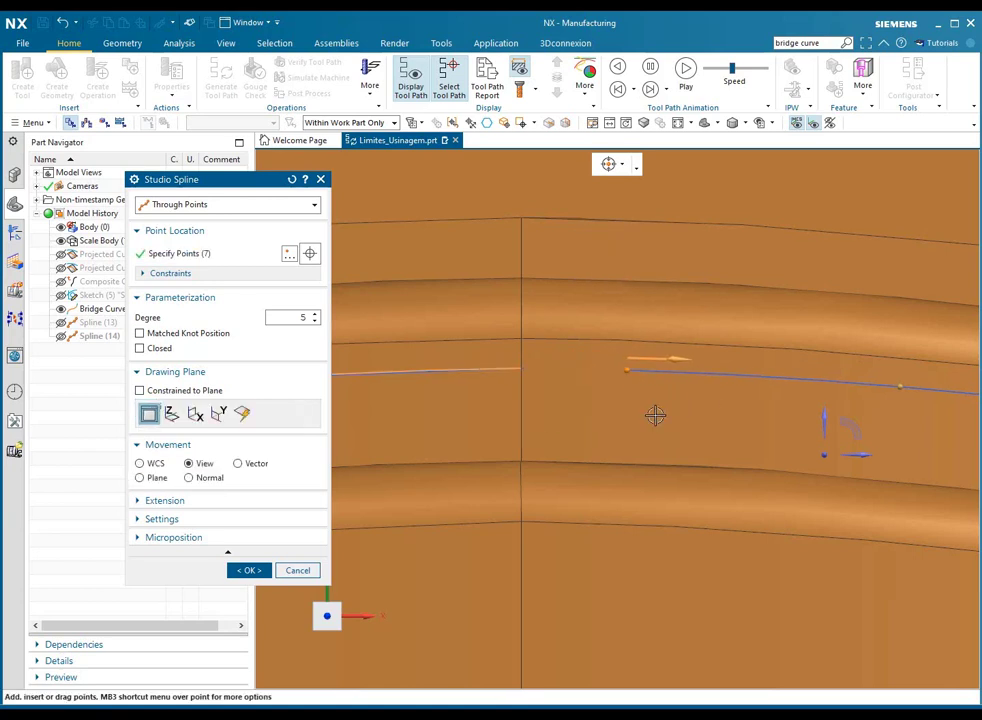
{"action": "left_click", "coordinate": [630, 370]}
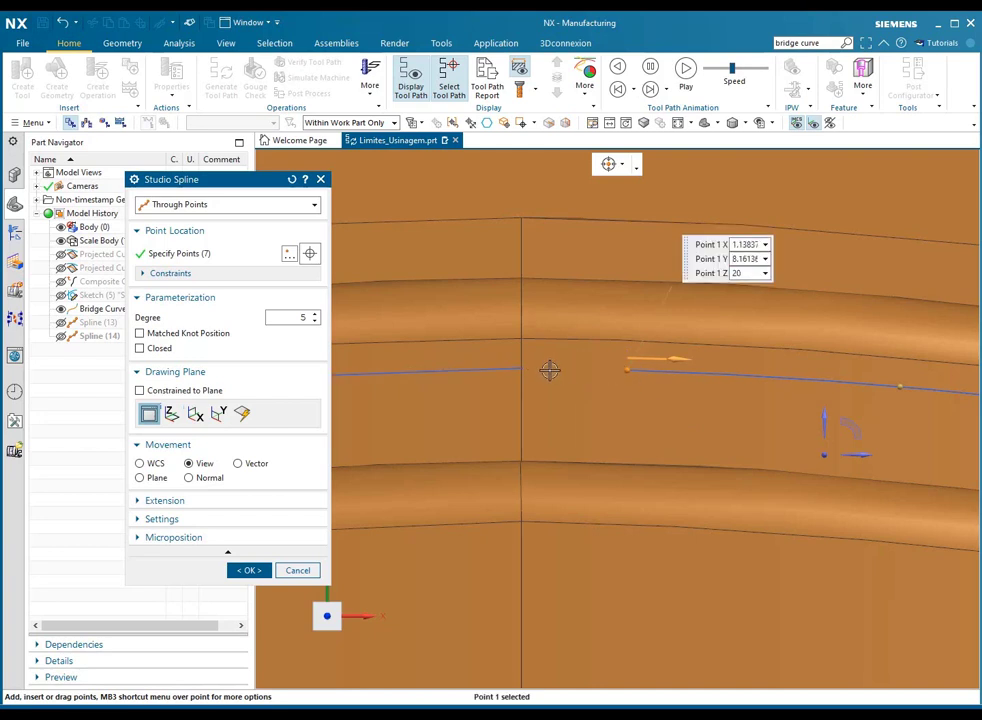
{"action": "left_click", "coordinate": [524, 368]}
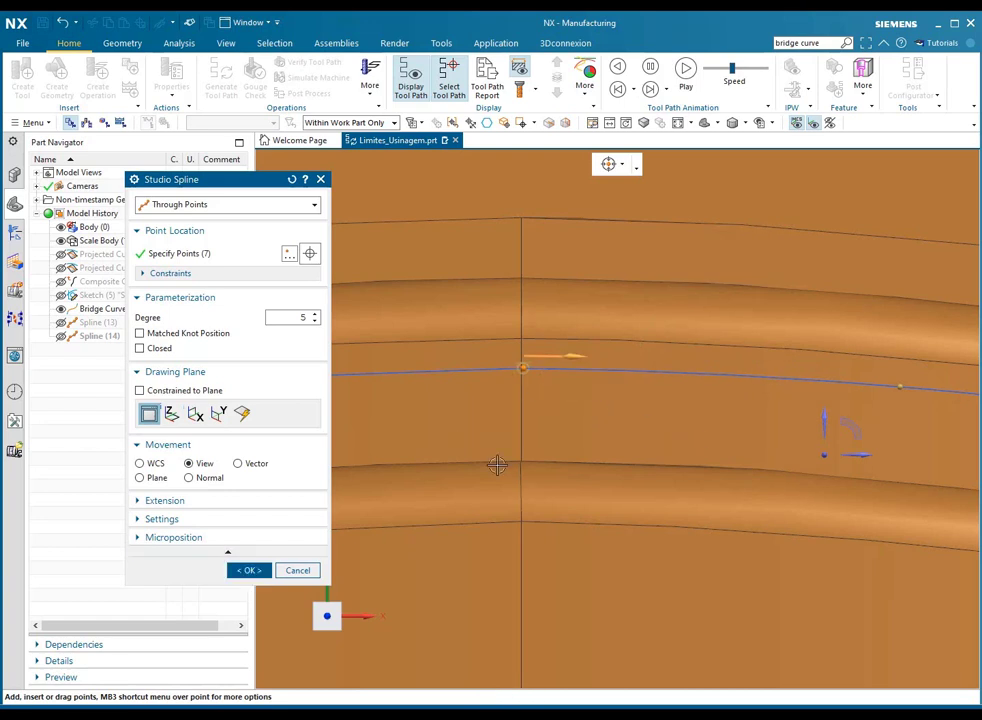
Accept the upper spline edit, then convert the lower right spline to Through Points and delete its point near the centre line.
{"action": "scroll", "coordinate": [537, 340], "scroll_direction": "down", "scroll_amount": 5}
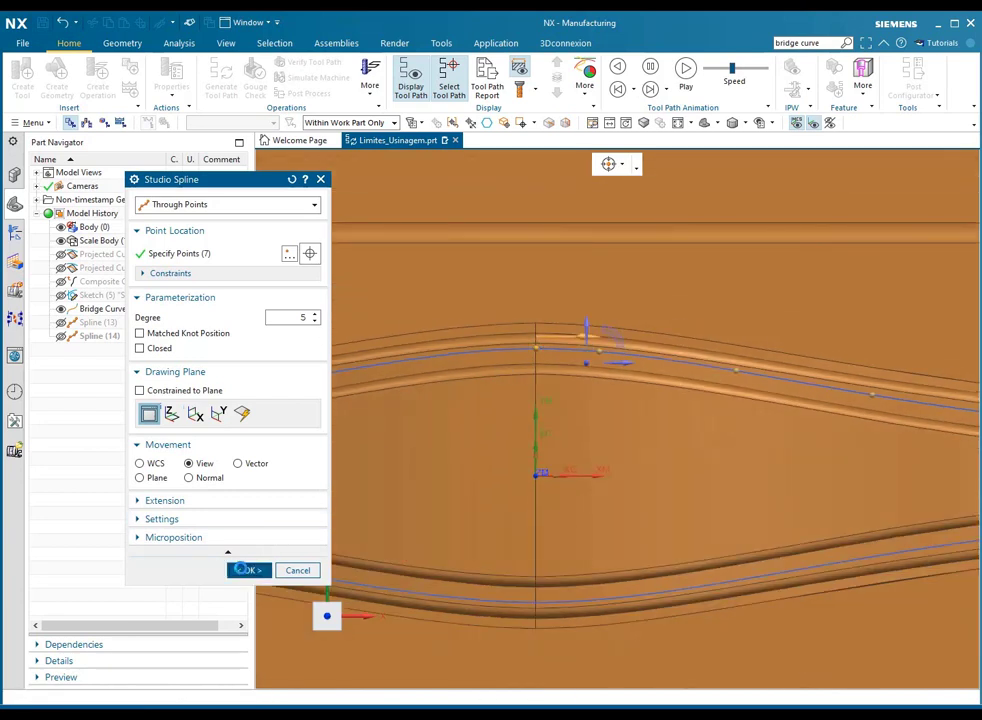
{"action": "left_click", "coordinate": [247, 570]}
{"action": "scroll", "coordinate": [504, 454], "scroll_direction": "down", "scroll_amount": 2}
{"action": "scroll", "coordinate": [587, 548], "scroll_direction": "up", "scroll_amount": 3}
{"action": "double_click", "coordinate": [597, 528]}
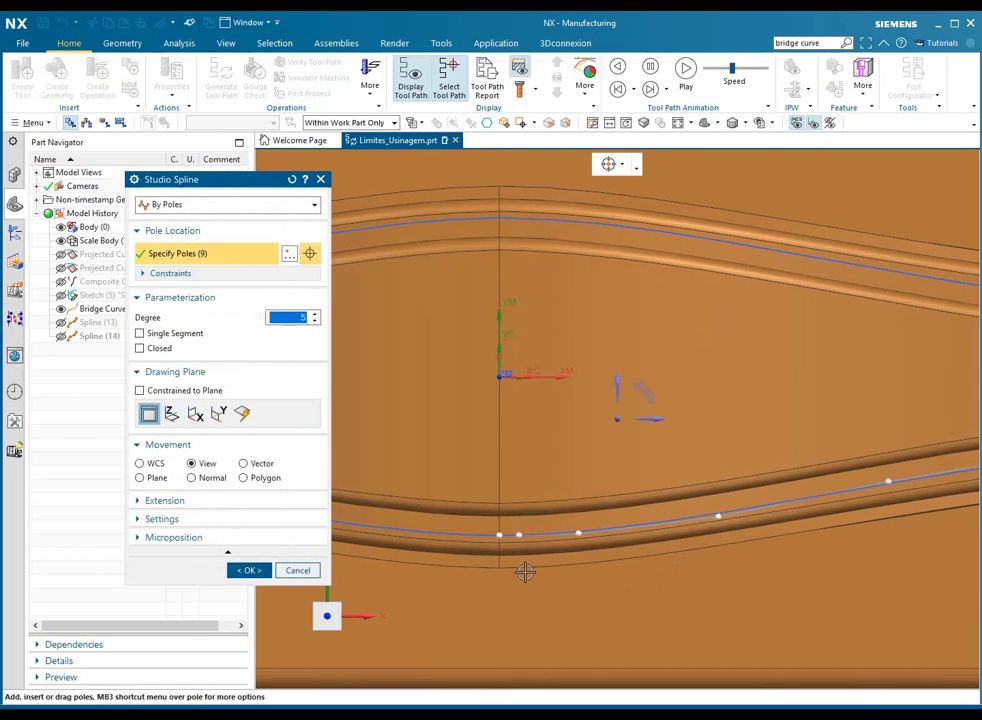
{"action": "left_click", "coordinate": [222, 209]}
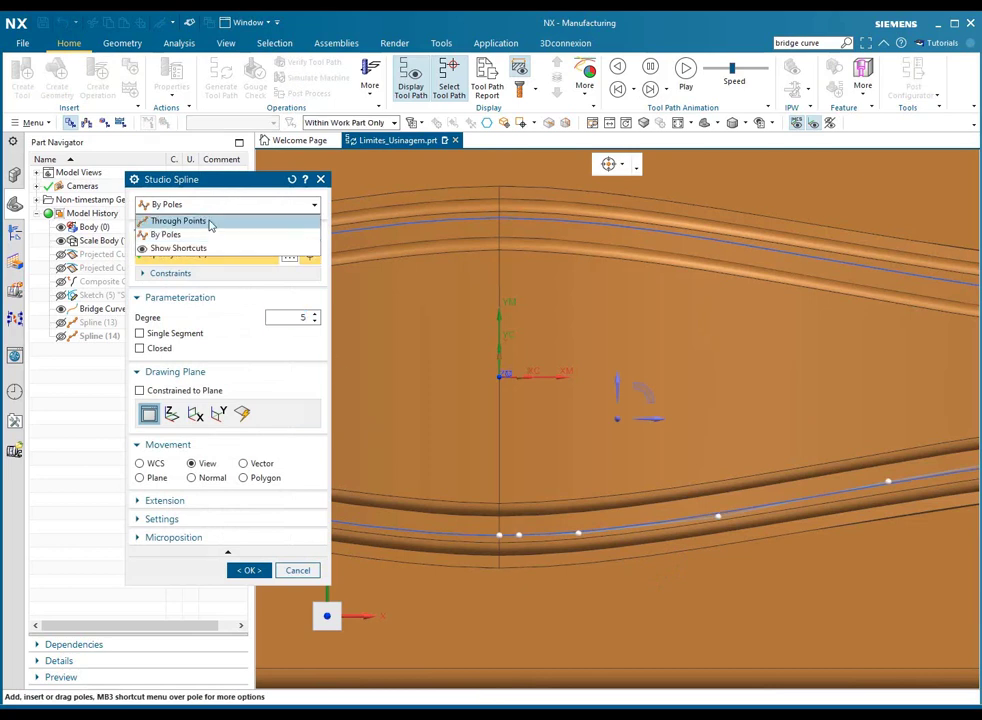
{"action": "left_click", "coordinate": [210, 221]}
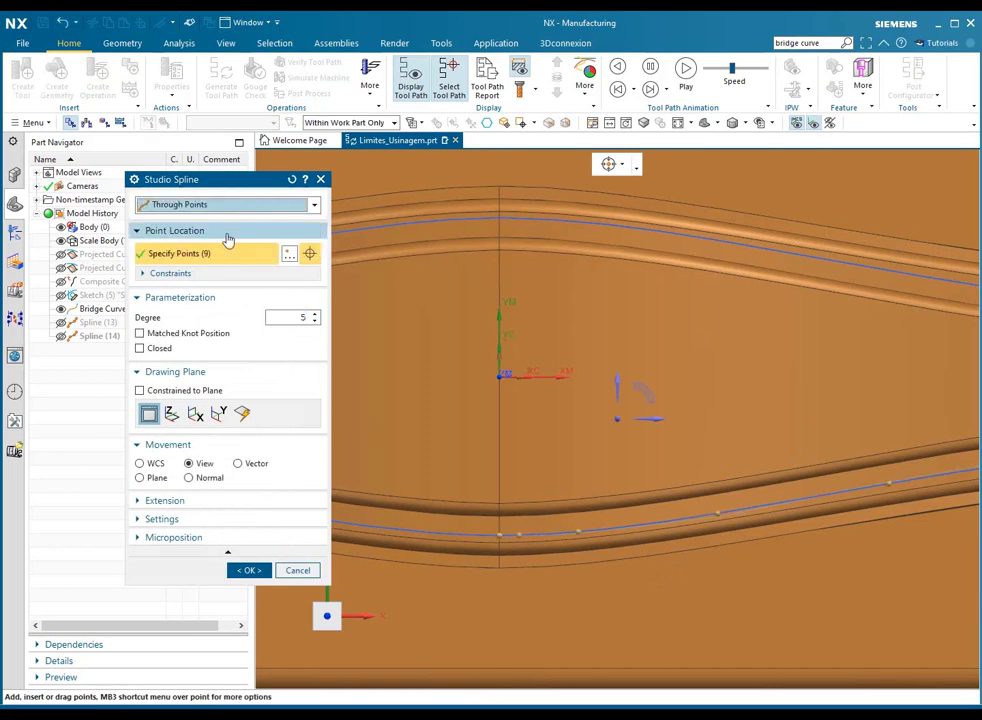
{"action": "right_click", "coordinate": [509, 535]}
{"action": "left_click", "coordinate": [545, 566]}
{"action": "scroll", "coordinate": [603, 543], "scroll_direction": "up", "scroll_amount": 3}
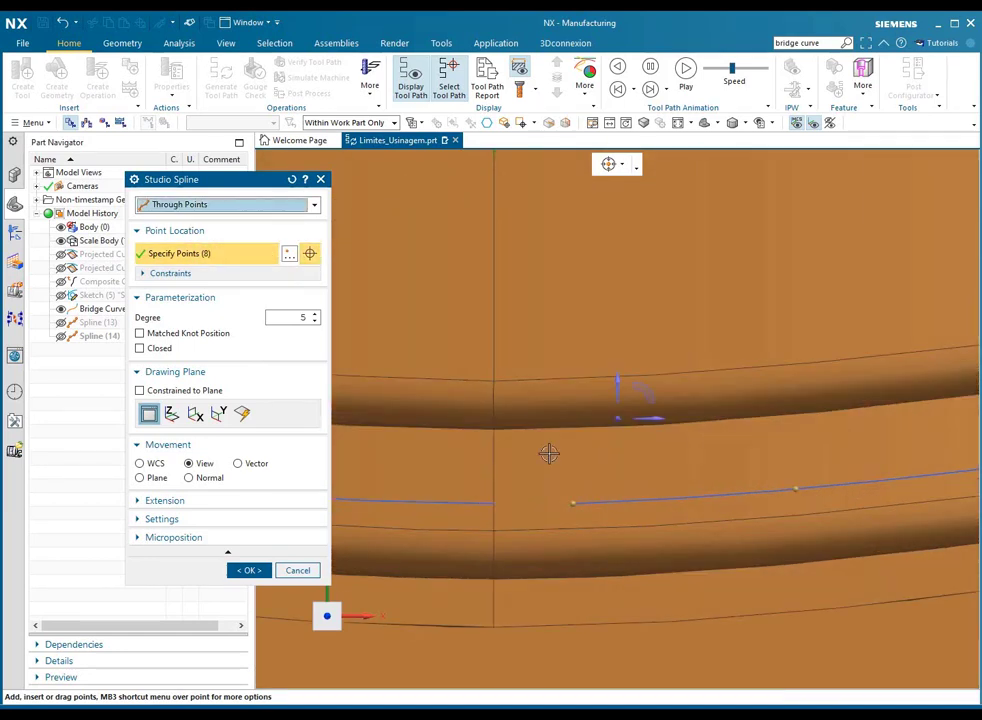
Snap the lower right spline's end point to the neighbouring lower left spline at the centre line with G1 continuity.
{"action": "left_click", "coordinate": [573, 503]}
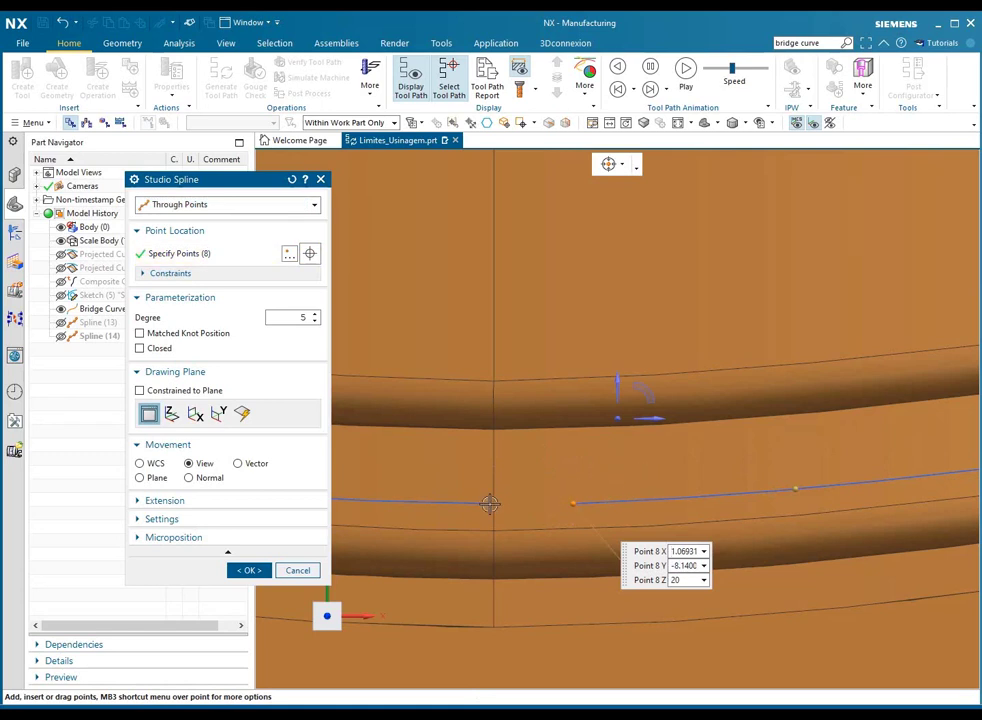
{"action": "left_click", "coordinate": [490, 503]}
{"action": "left_click", "coordinate": [521, 514]}
{"action": "middle_click_drag", "start_coordinate": [627, 498], "coordinate": [658, 346]}
{"action": "left_click", "coordinate": [250, 570]}
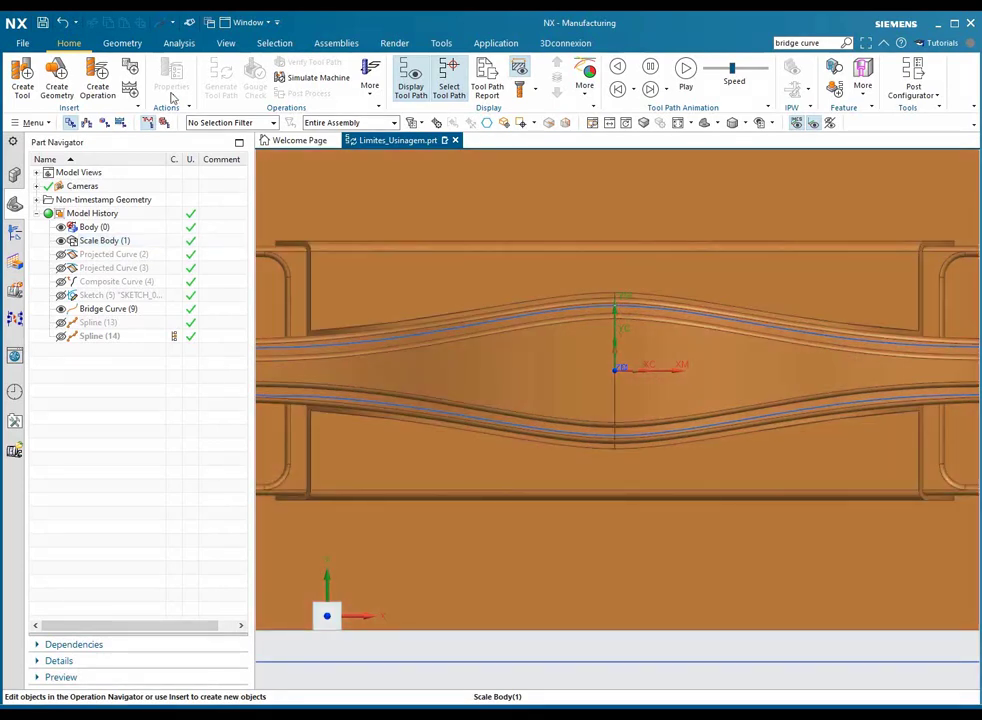
Check how far the boundary loop chains tangentially from the upper right spline using a Composite Curve selection, without creating the curve.
{"action": "left_click", "coordinate": [127, 45]}
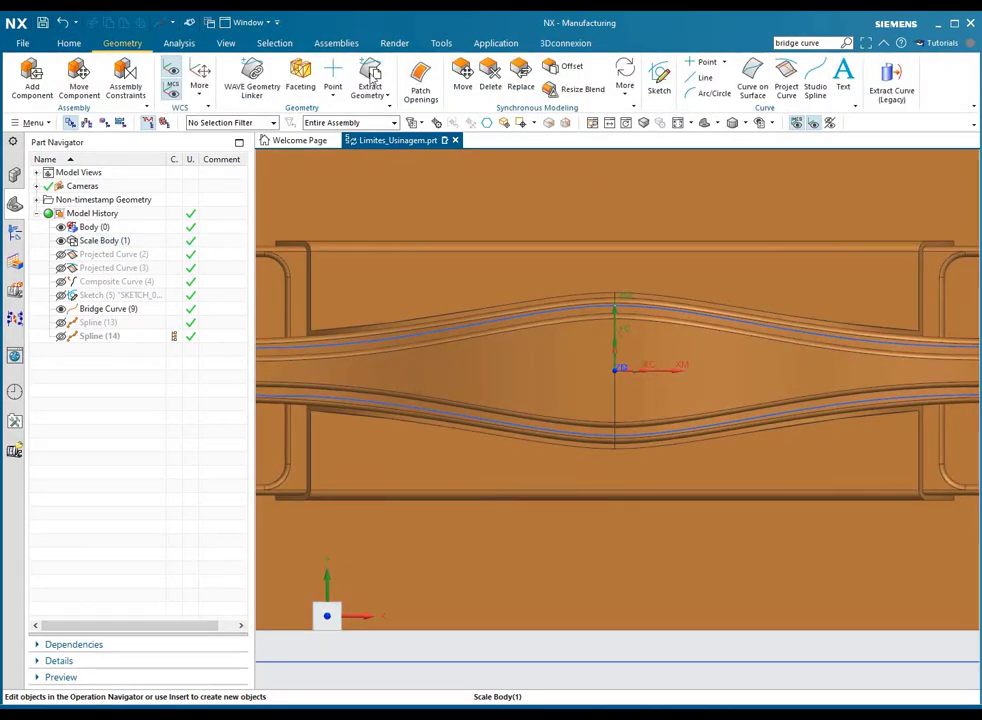
{"action": "left_click", "coordinate": [372, 80]}
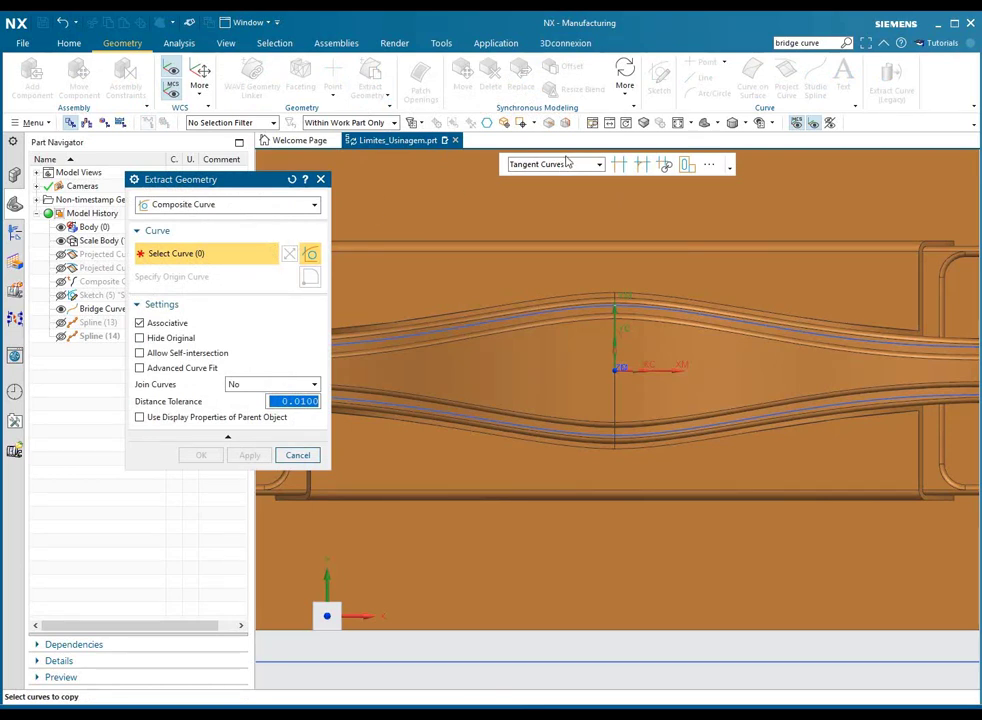
{"action": "scroll", "coordinate": [645, 300], "scroll_direction": "up", "scroll_amount": 3}
{"action": "left_click", "coordinate": [629, 340]}
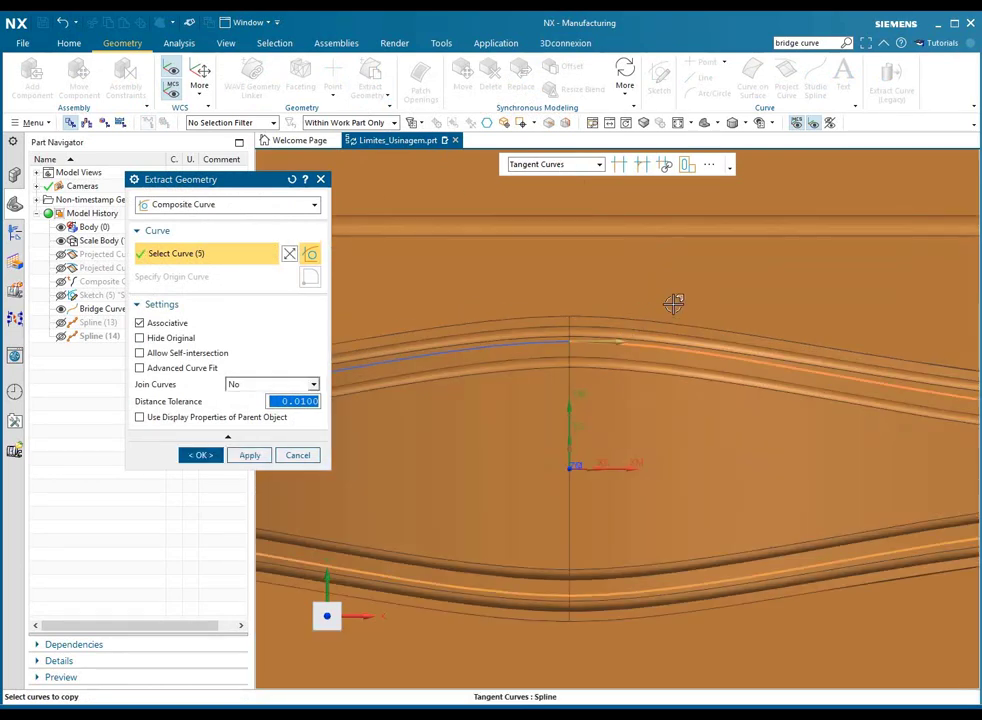
{"action": "scroll", "coordinate": [718, 355], "scroll_direction": "down", "scroll_amount": 3}
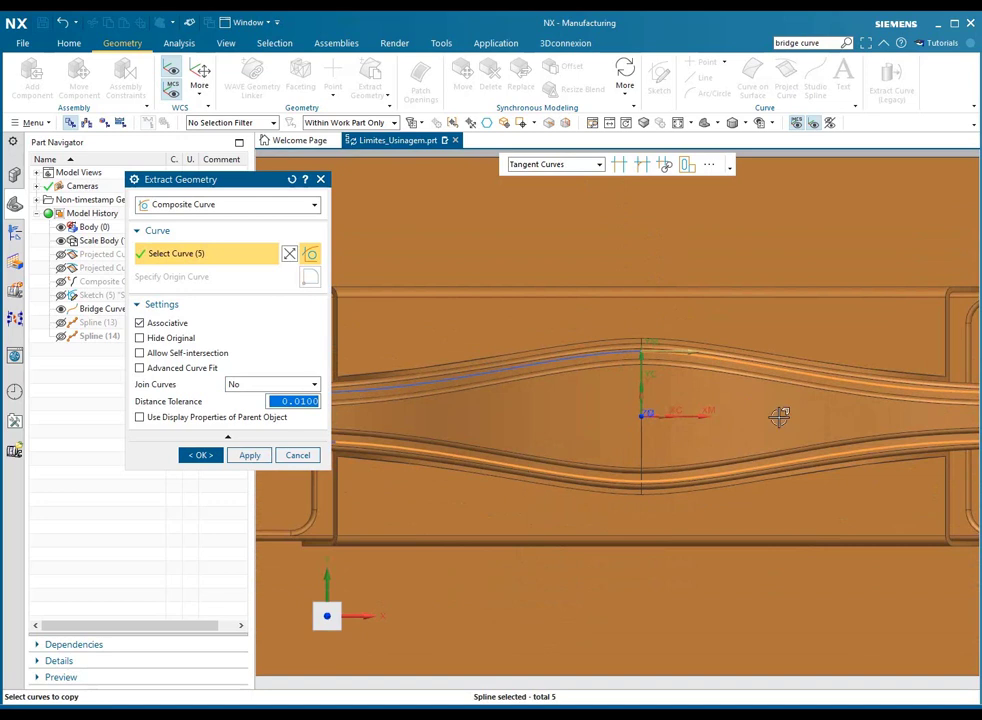
{"action": "scroll", "coordinate": [566, 453], "scroll_direction": "down", "scroll_amount": 1}
{"action": "scroll", "coordinate": [640, 370], "scroll_direction": "up", "scroll_amount": 1}
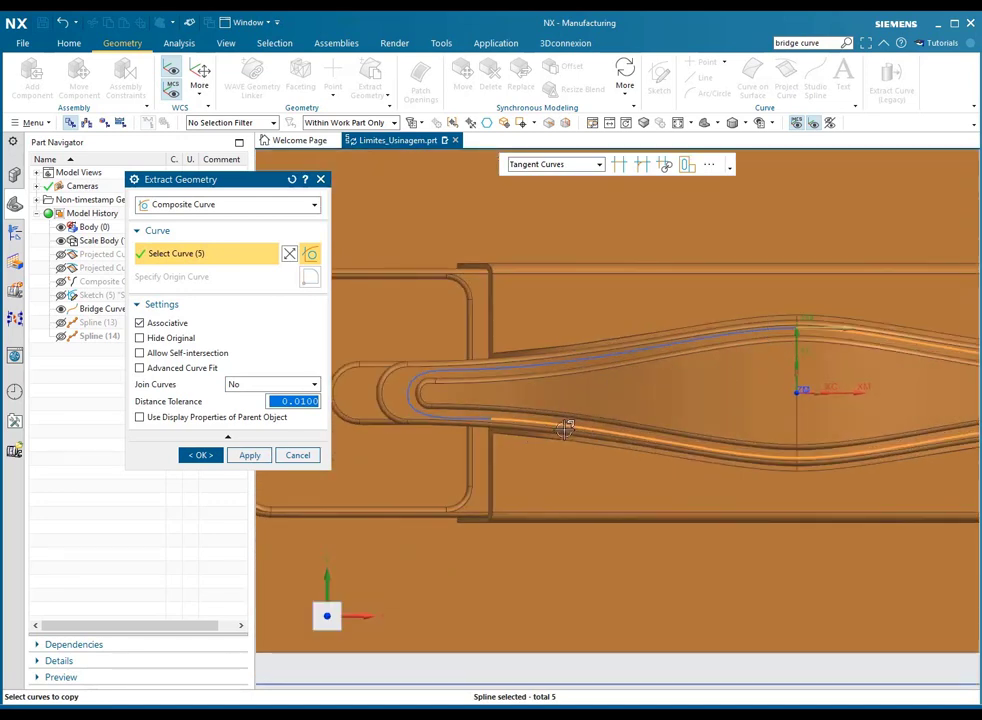
{"action": "left_click", "coordinate": [298, 455]}
Convert the lower left spline to Through Points and reattach its outer end to the rounded end curve with G1 continuity.
{"action": "scroll", "coordinate": [466, 423], "scroll_direction": "up", "scroll_amount": 4}
{"action": "left_click", "coordinate": [587, 417]}
{"action": "double_click", "coordinate": [563, 422]}
{"action": "scroll", "coordinate": [560, 418], "scroll_direction": "up", "scroll_amount": 2}
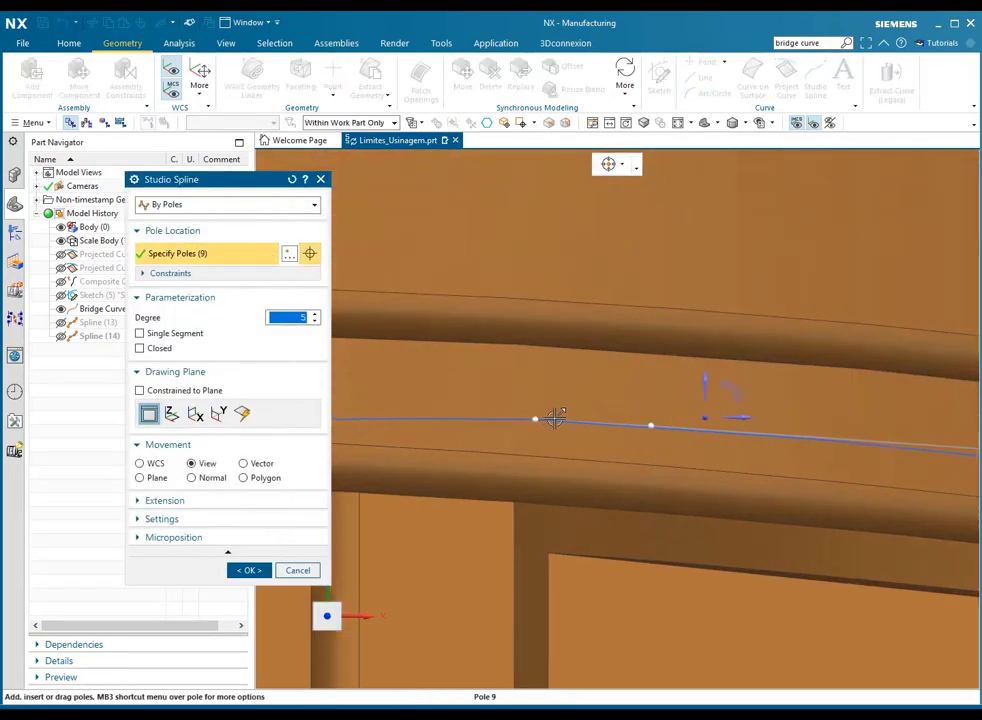
{"action": "left_click", "coordinate": [221, 206]}
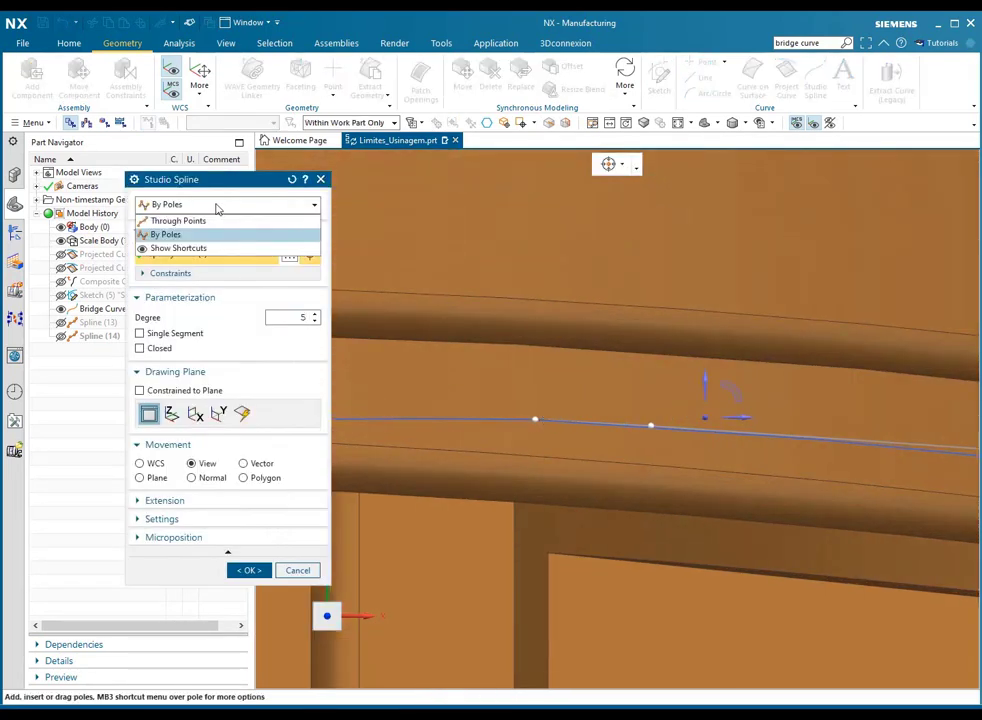
{"action": "left_click", "coordinate": [195, 220]}
{"action": "left_click_drag", "start_coordinate": [535, 417], "coordinate": [563, 401]}
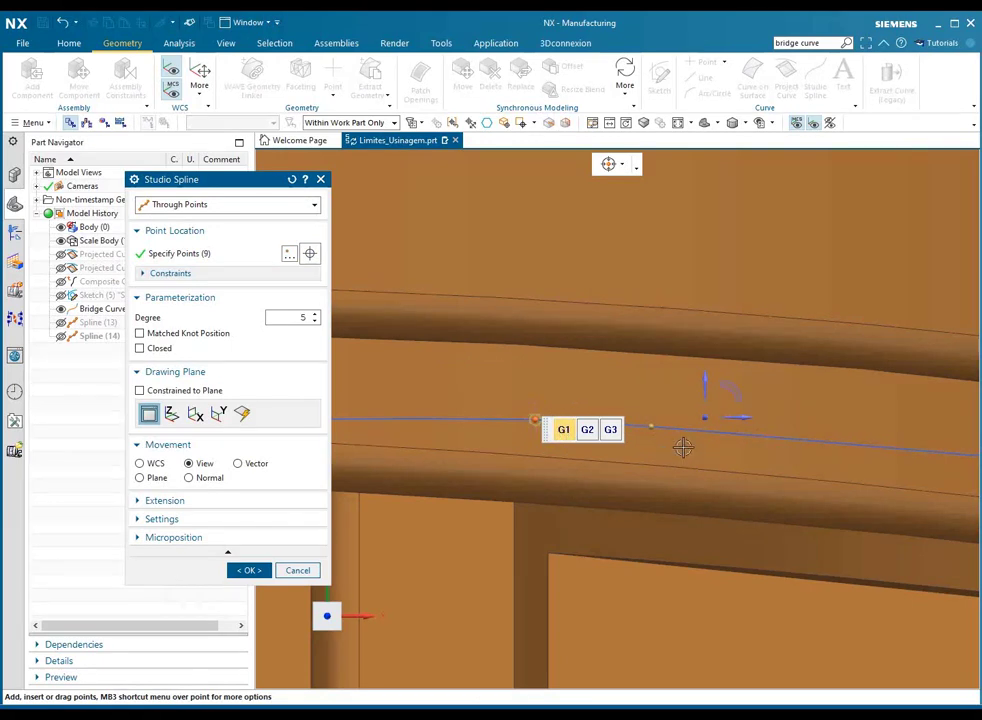
{"action": "middle_click_drag", "start_coordinate": [673, 439], "coordinate": [640, 406]}
{"action": "left_click", "coordinate": [250, 570]}
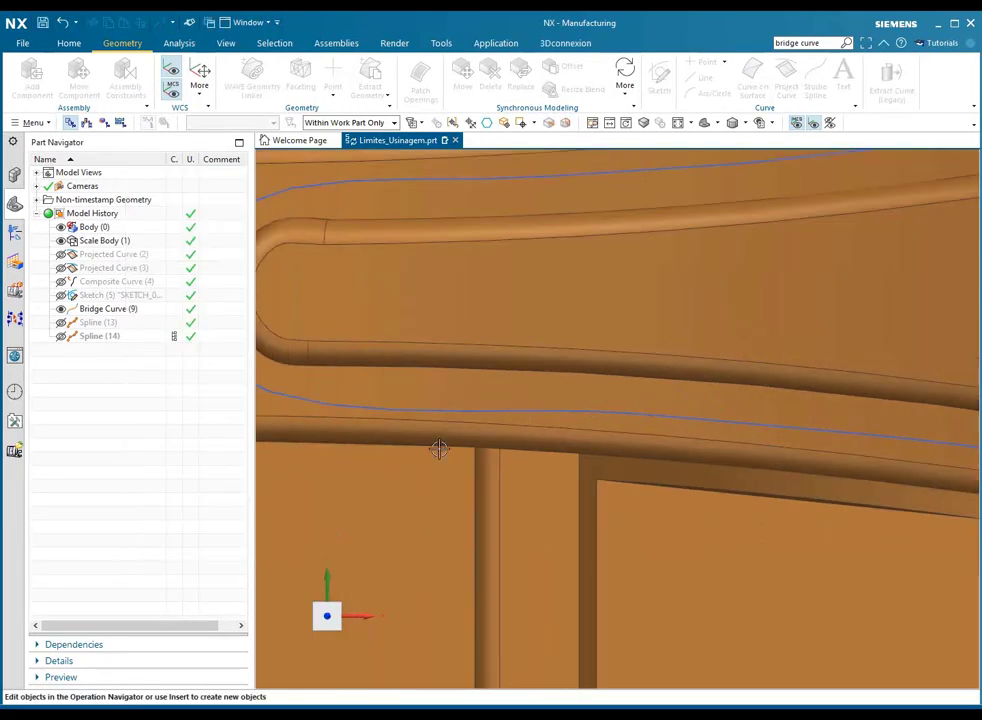
{"action": "key", "text": "F8"}
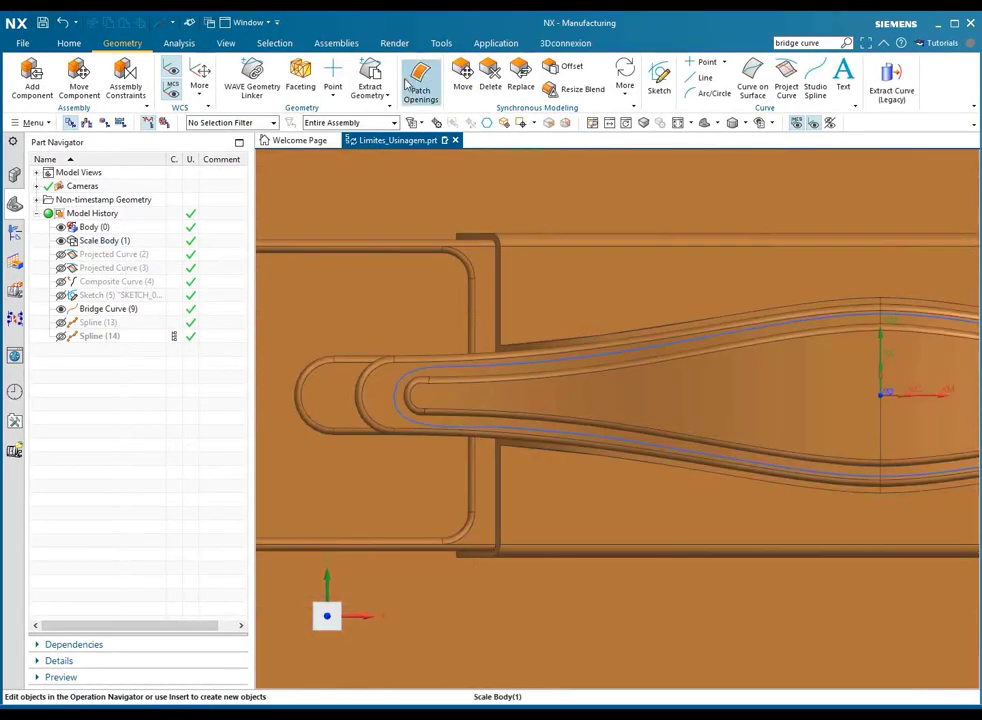
Recheck the loop's tangent chain starting from the lower spline with a Composite Curve selection, and discard the extraction.
{"action": "left_click", "coordinate": [372, 82]}
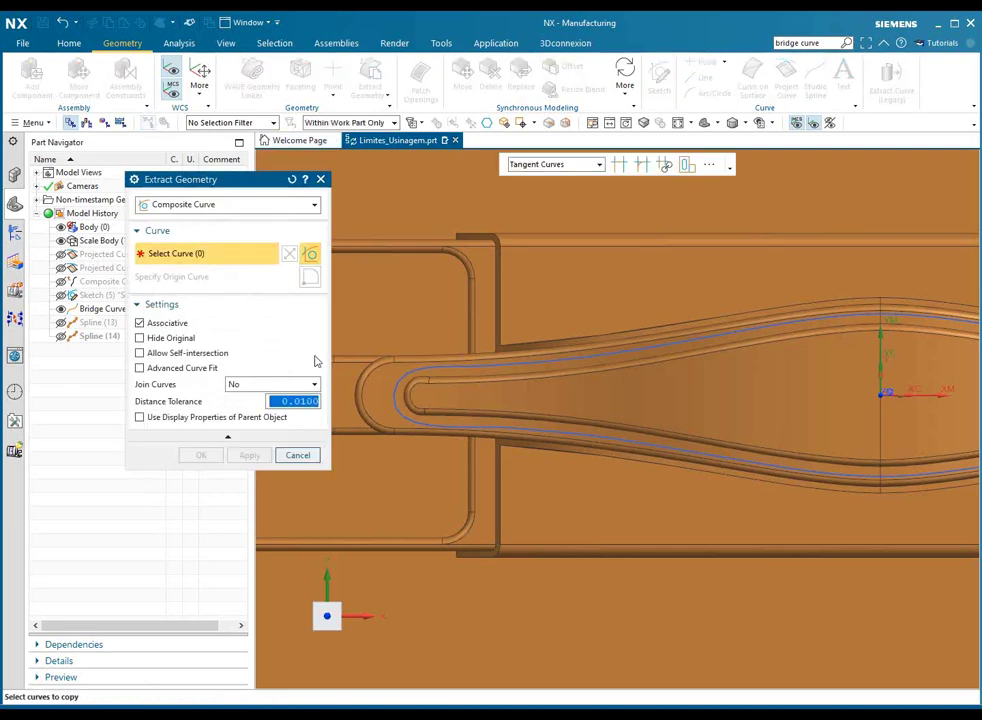
{"action": "scroll", "coordinate": [582, 316], "scroll_direction": "down", "scroll_amount": 2}
{"action": "scroll", "coordinate": [741, 369], "scroll_direction": "up", "scroll_amount": 2}
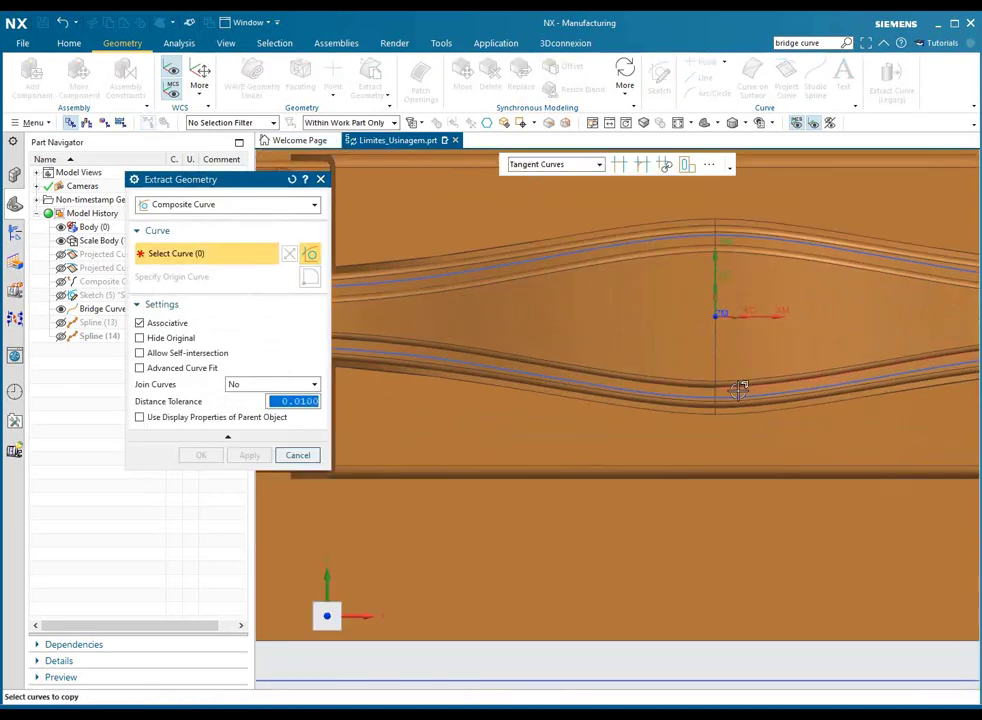
{"action": "left_click", "coordinate": [741, 392]}
{"action": "scroll", "coordinate": [804, 281], "scroll_direction": "down", "scroll_amount": 2}
{"action": "scroll", "coordinate": [469, 314], "scroll_direction": "up", "scroll_amount": 3}
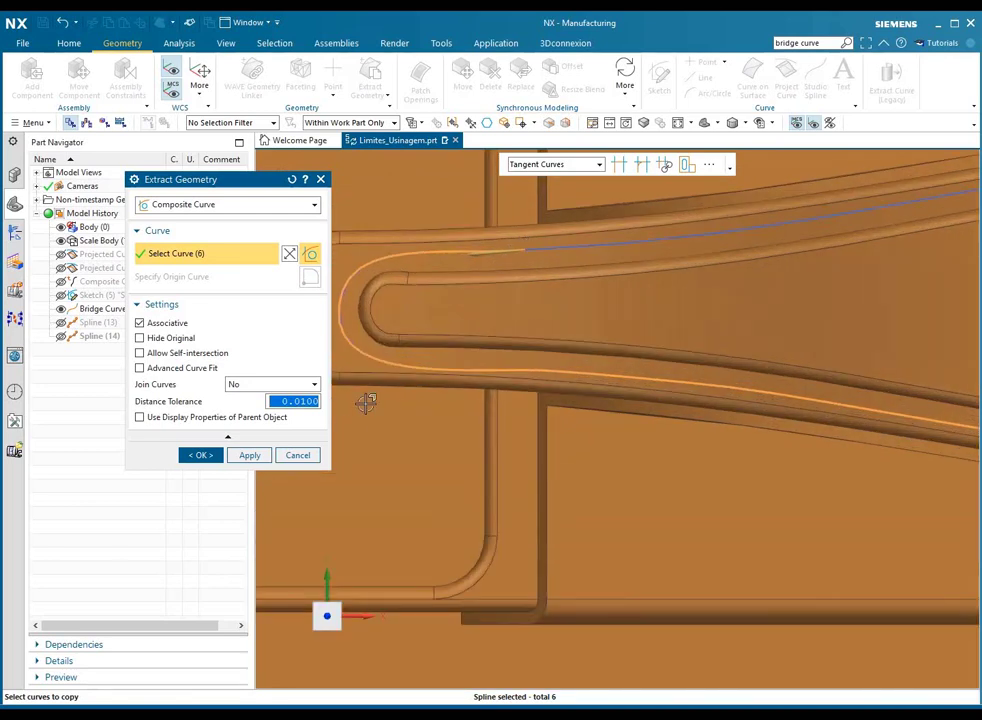
{"action": "left_click", "coordinate": [314, 455]}
Convert the upper left spline to Through Points, then detach its start point and reattach it to the rounded end curve with G1.
{"action": "scroll", "coordinate": [510, 290], "scroll_direction": "up", "scroll_amount": 3}
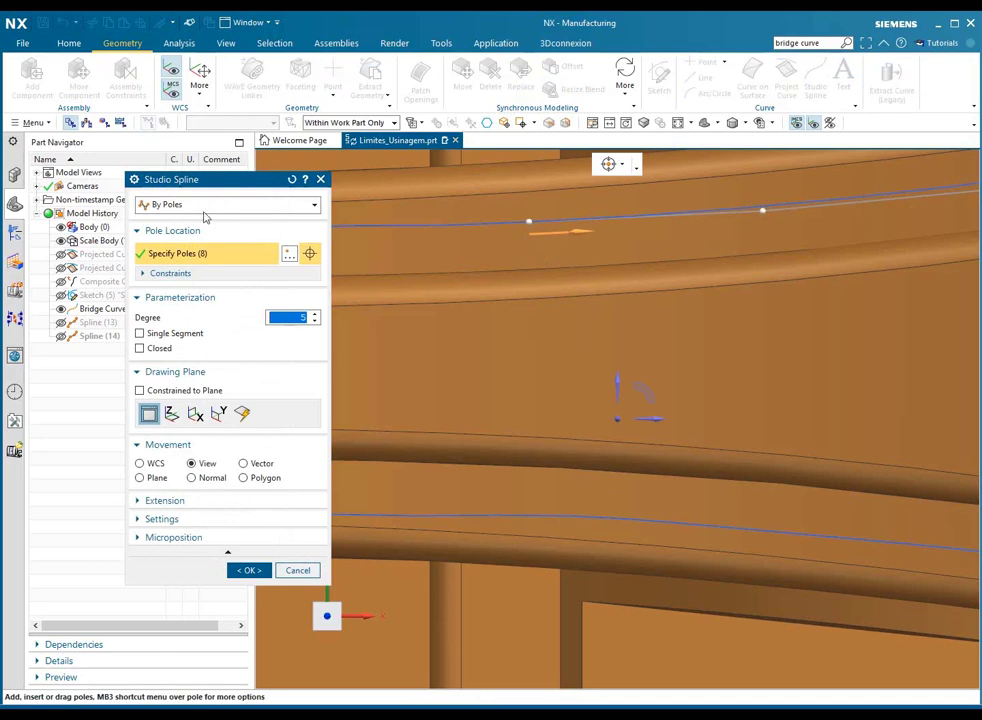
{"action": "left_click", "coordinate": [228, 204]}
{"action": "left_click", "coordinate": [180, 219]}
{"action": "scroll", "coordinate": [515, 210], "scroll_direction": "up", "scroll_amount": 3}
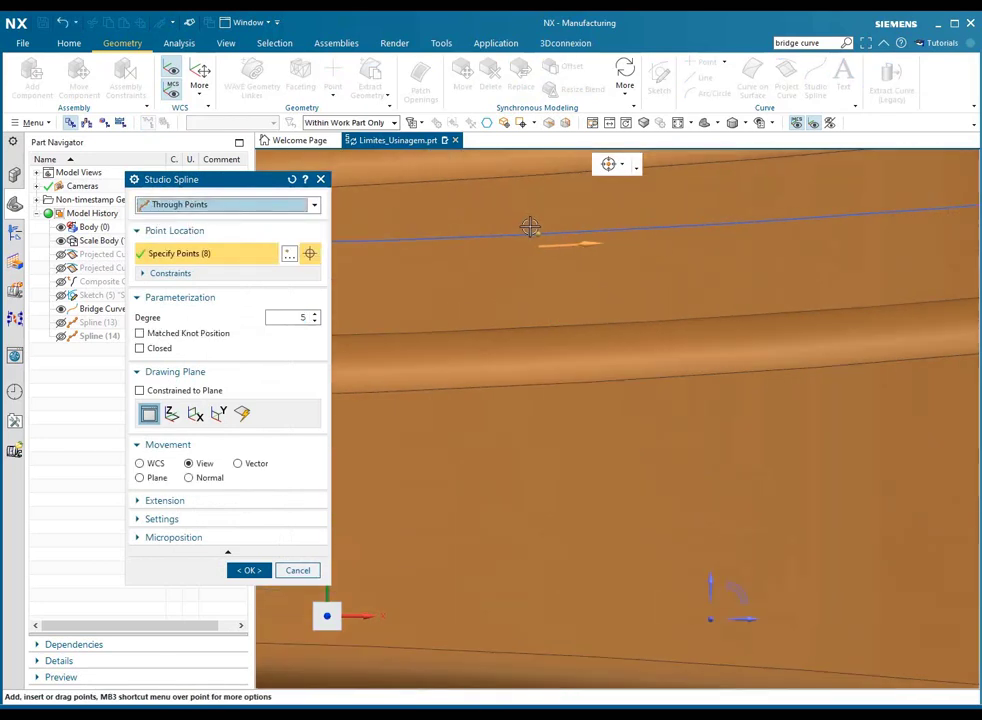
{"action": "mouse_move", "coordinate": [537, 230]}
{"action": "left_mouse_down"}
{"action": "mouse_move", "coordinate": [655, 240]}
{"action": "mouse_move", "coordinate": [538, 236]}
{"action": "left_mouse_up"}
{"action": "left_click", "coordinate": [655, 238]}
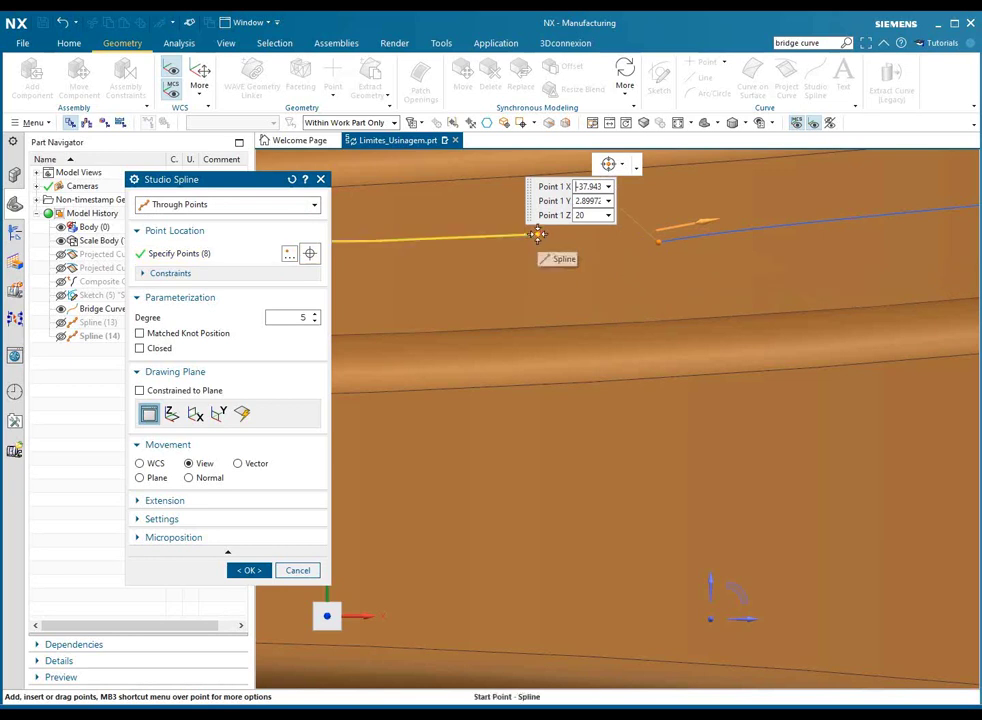
{"action": "left_click", "coordinate": [566, 245]}
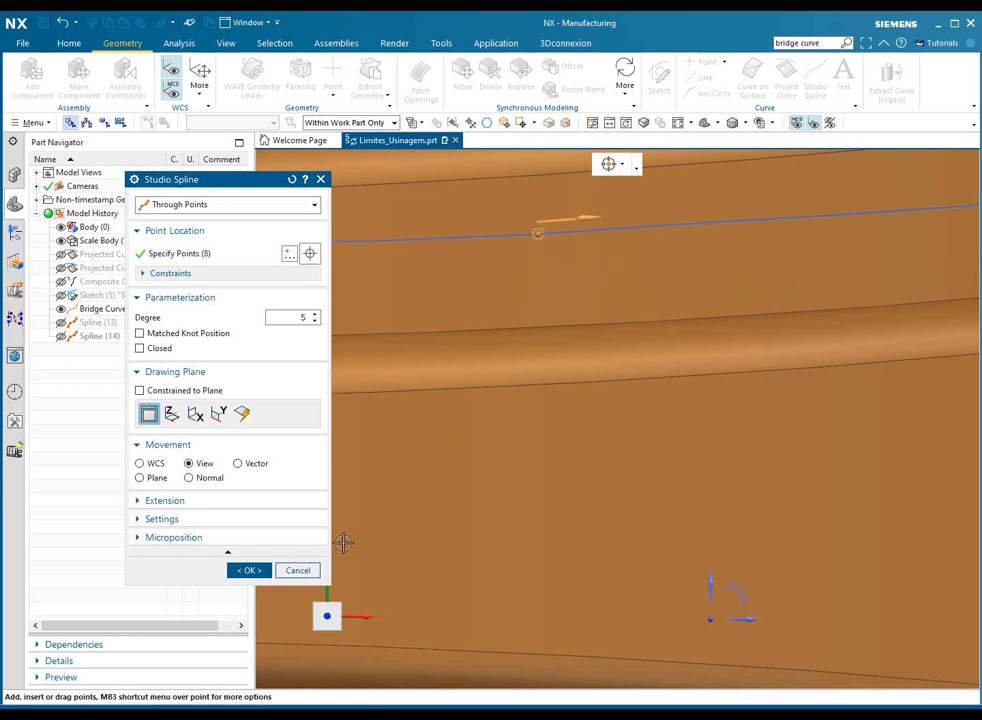
{"action": "left_click", "coordinate": [248, 570]}
{"action": "scroll", "coordinate": [530, 330], "scroll_direction": "down", "scroll_amount": 5}
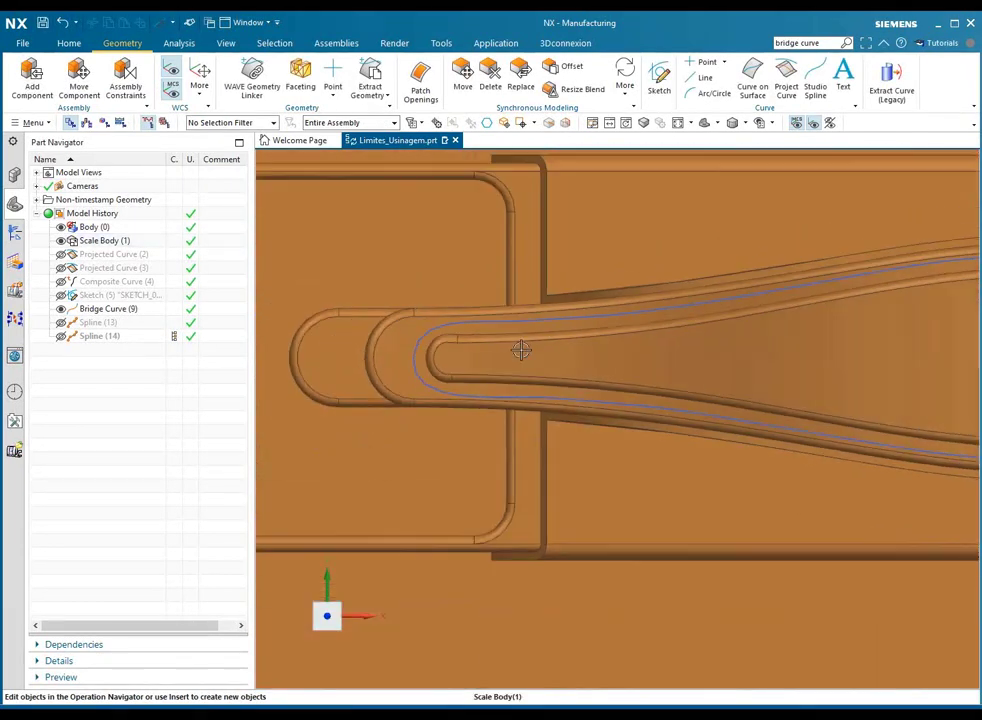
Check the tangent chain from the upper left spline towards the centre line with a Composite Curve selection, without creating the curve.
{"action": "left_click", "coordinate": [376, 76]}
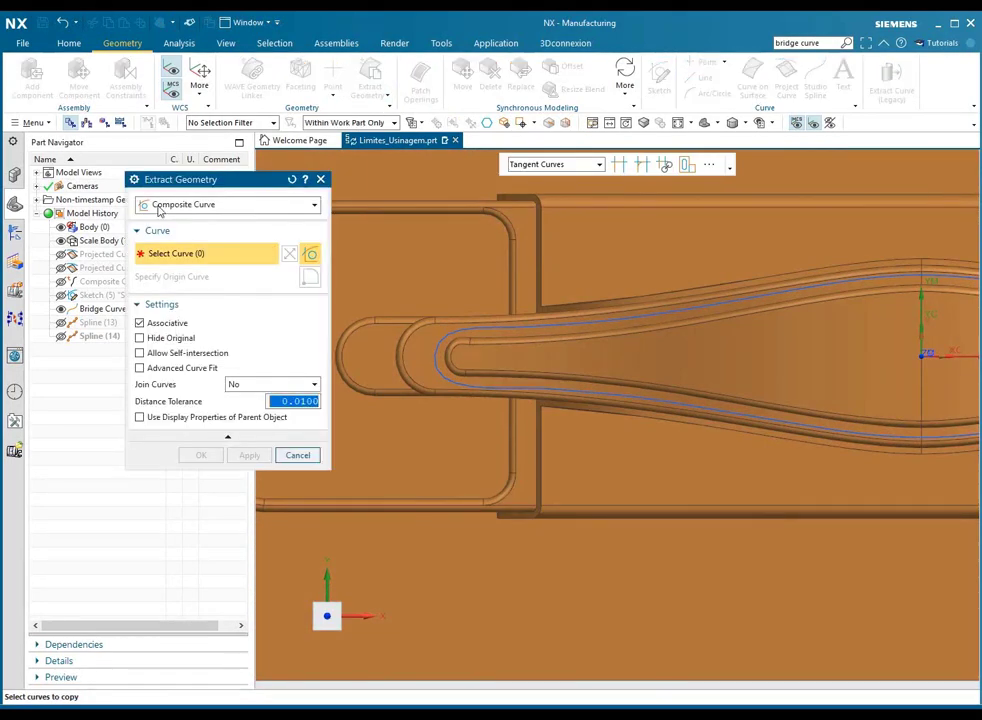
{"action": "left_click", "coordinate": [600, 318]}
{"action": "scroll", "coordinate": [487, 292], "scroll_direction": "down", "scroll_amount": 3}
{"action": "scroll", "coordinate": [487, 292], "scroll_direction": "up", "scroll_amount": 3}
{"action": "scroll", "coordinate": [717, 219], "scroll_direction": "up", "scroll_amount": 3}
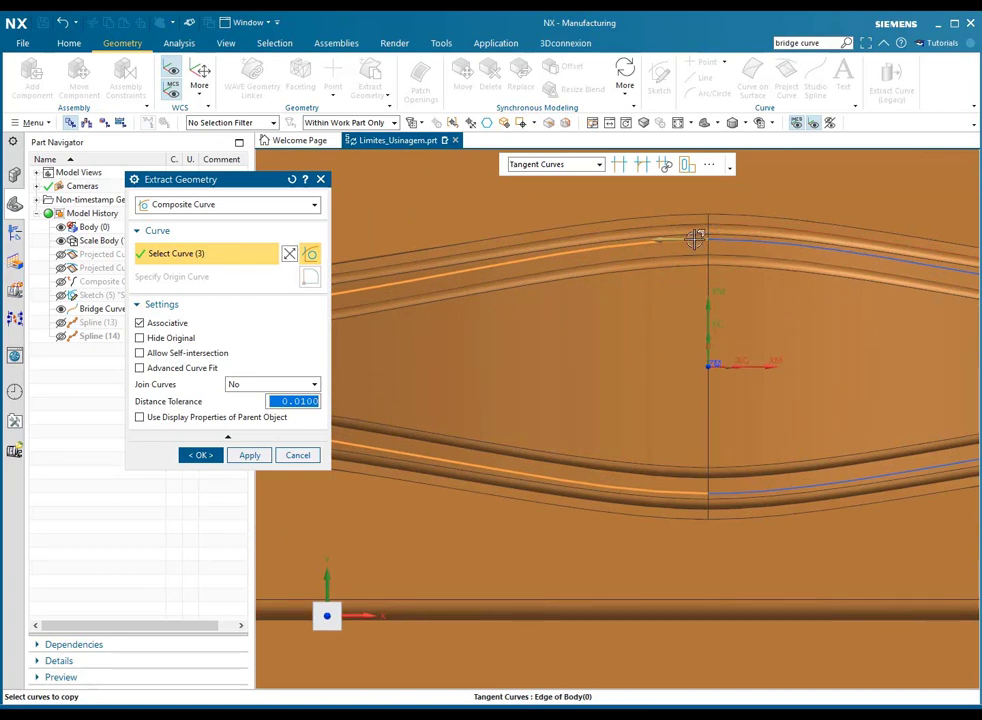
{"action": "left_click", "coordinate": [306, 454]}
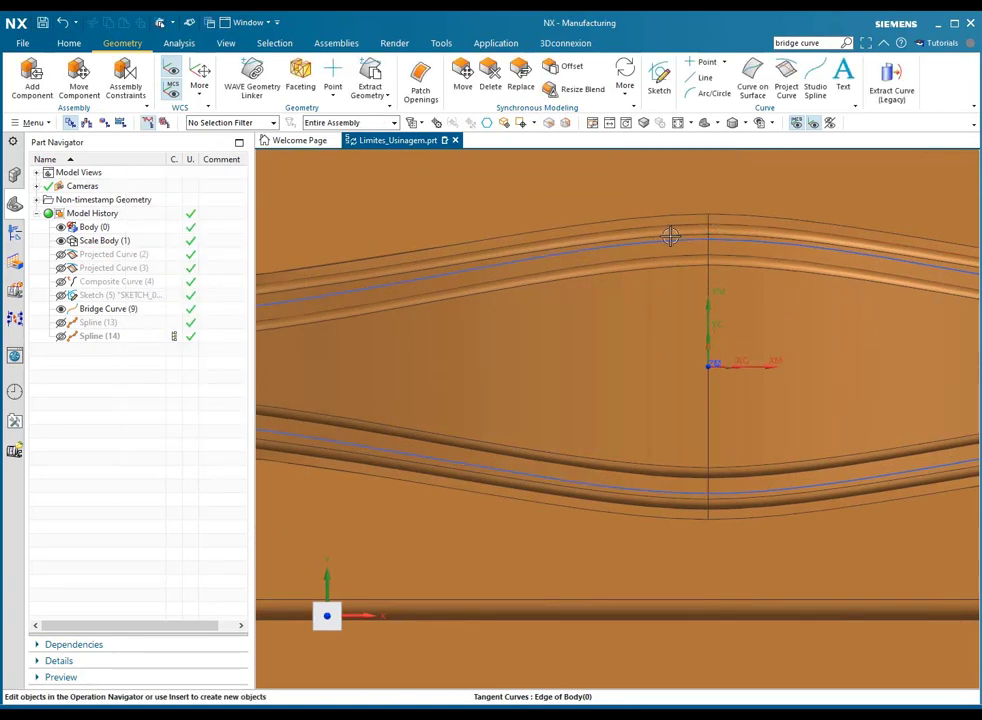
Open the upper left spline for editing and delete the point next to its end point at the centre line.
{"action": "scroll", "coordinate": [673, 237], "scroll_direction": "up", "scroll_amount": 3}
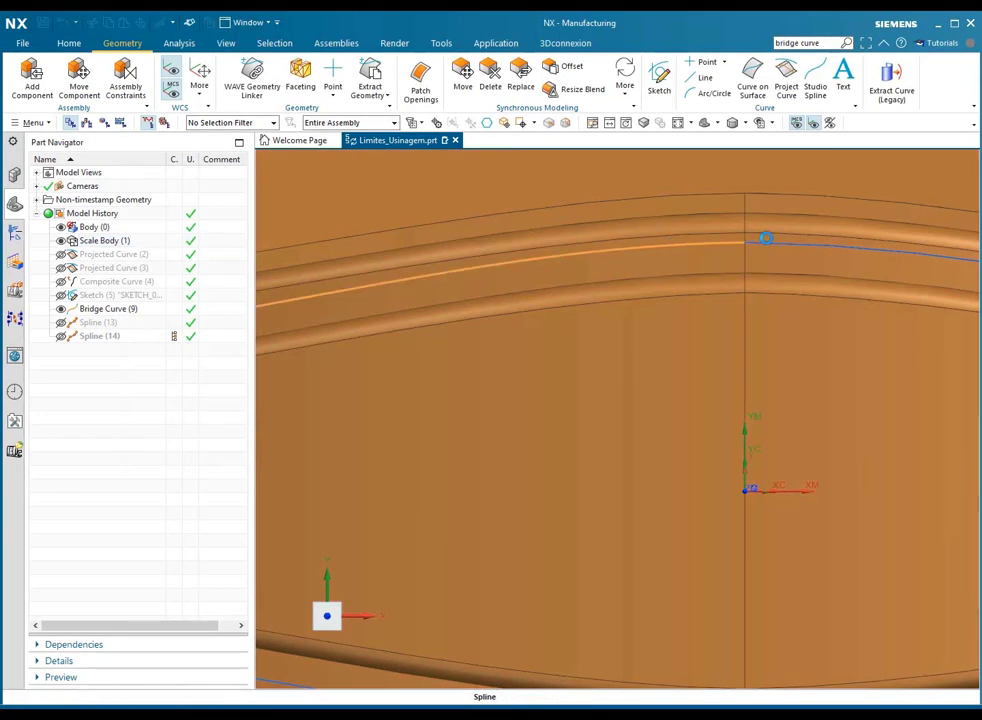
{"action": "double_click", "coordinate": [765, 241]}
{"action": "scroll", "coordinate": [738, 237], "scroll_direction": "up", "scroll_amount": 2}
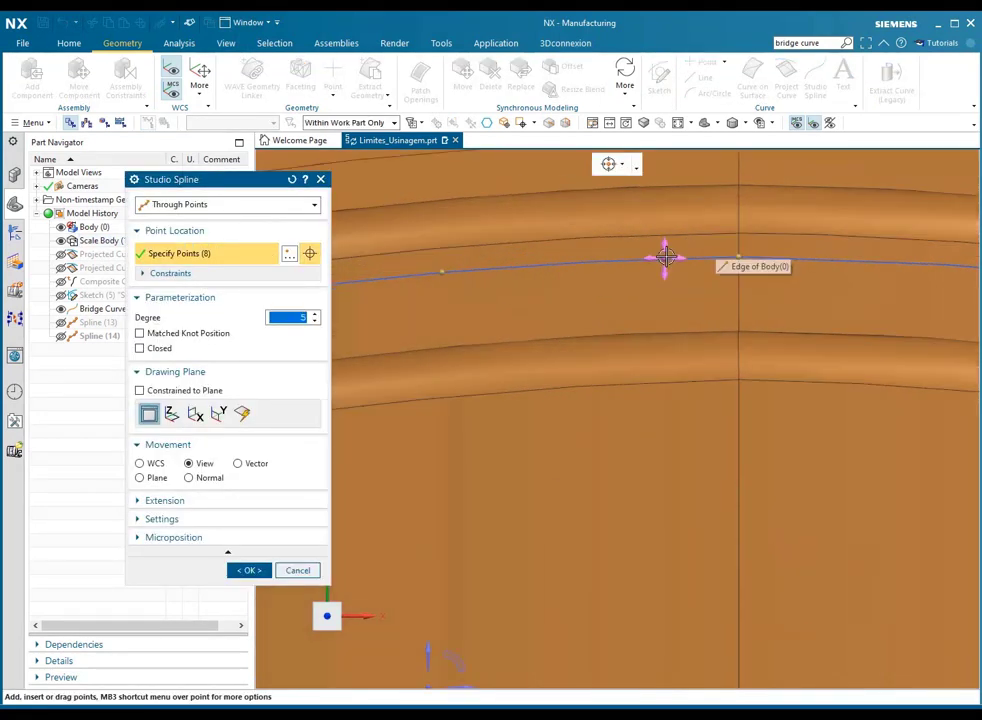
{"action": "right_click", "coordinate": [665, 259]}
{"action": "left_click", "coordinate": [701, 285]}
Pull the upper left spline's end away from the centre line, then snap it to the upper right spline with G1 continuity.
{"action": "left_click_drag", "start_coordinate": [738, 257], "coordinate": [653, 259]}
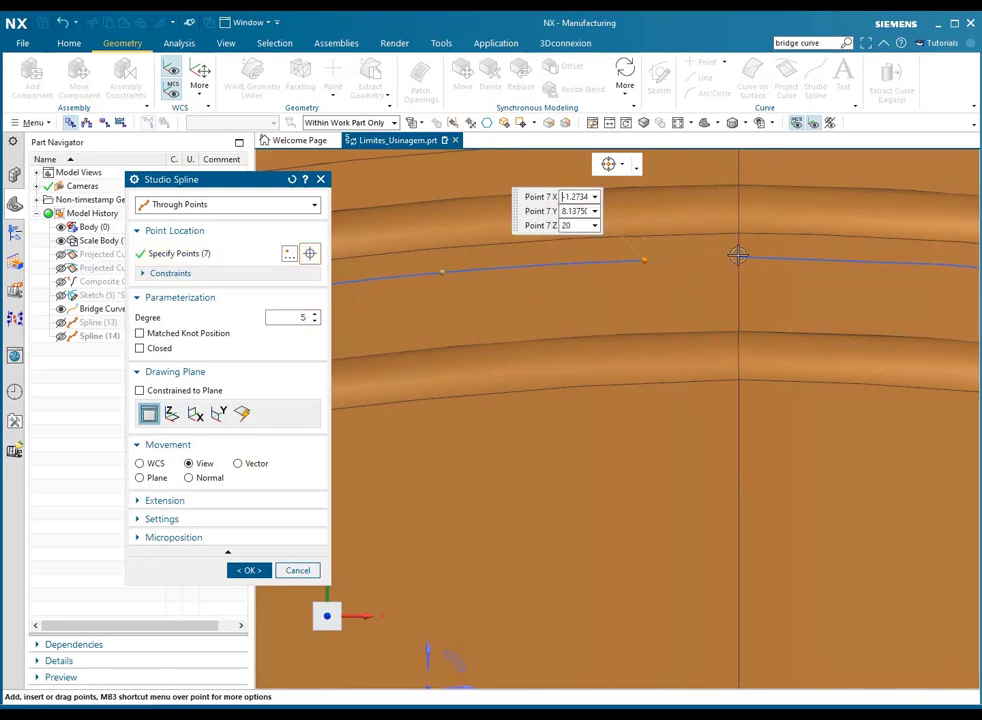
{"action": "left_click", "coordinate": [744, 255]}
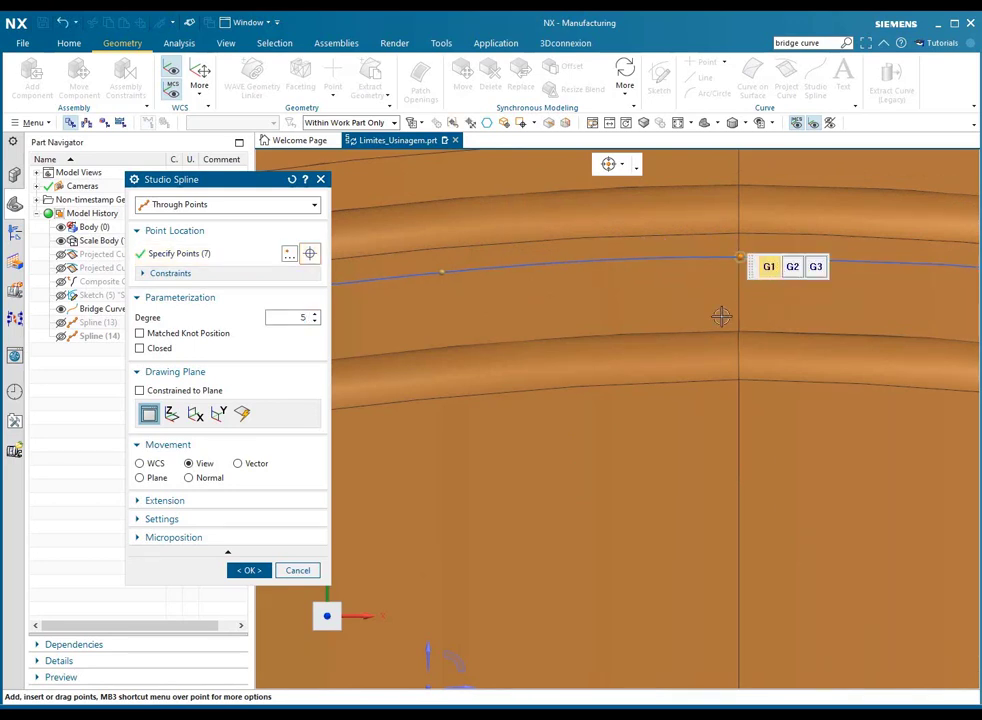
{"action": "scroll", "coordinate": [700, 275], "scroll_direction": "down", "scroll_amount": 5}
{"action": "scroll", "coordinate": [495, 279], "scroll_direction": "up", "scroll_amount": 6}
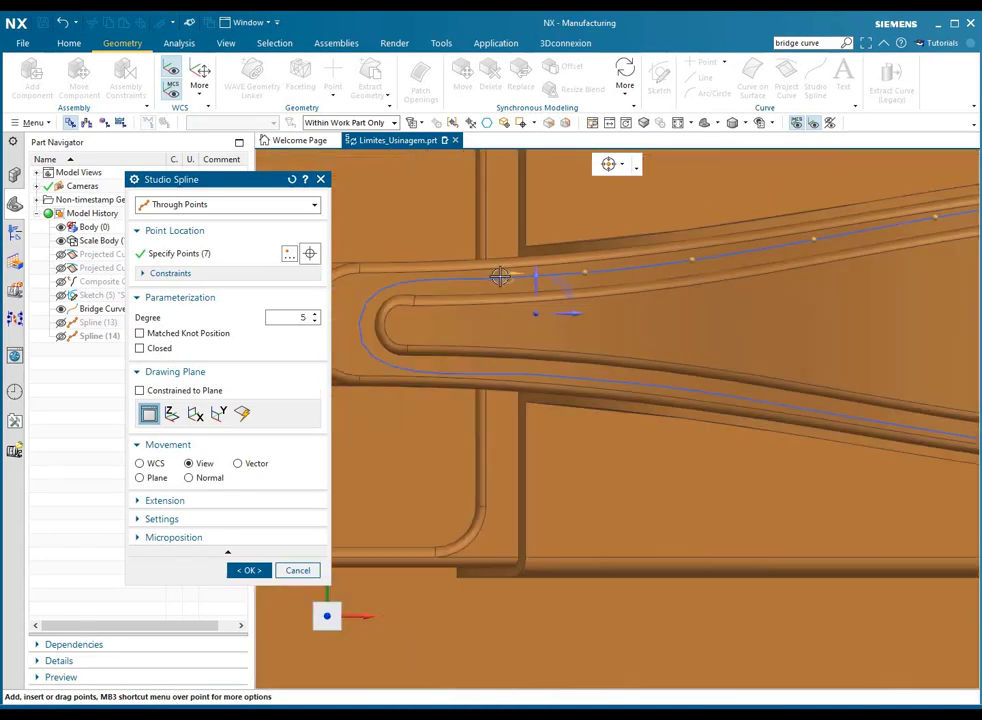
{"action": "scroll", "coordinate": [497, 276], "scroll_direction": "down", "scroll_amount": 5}
{"action": "left_click", "coordinate": [252, 570]}
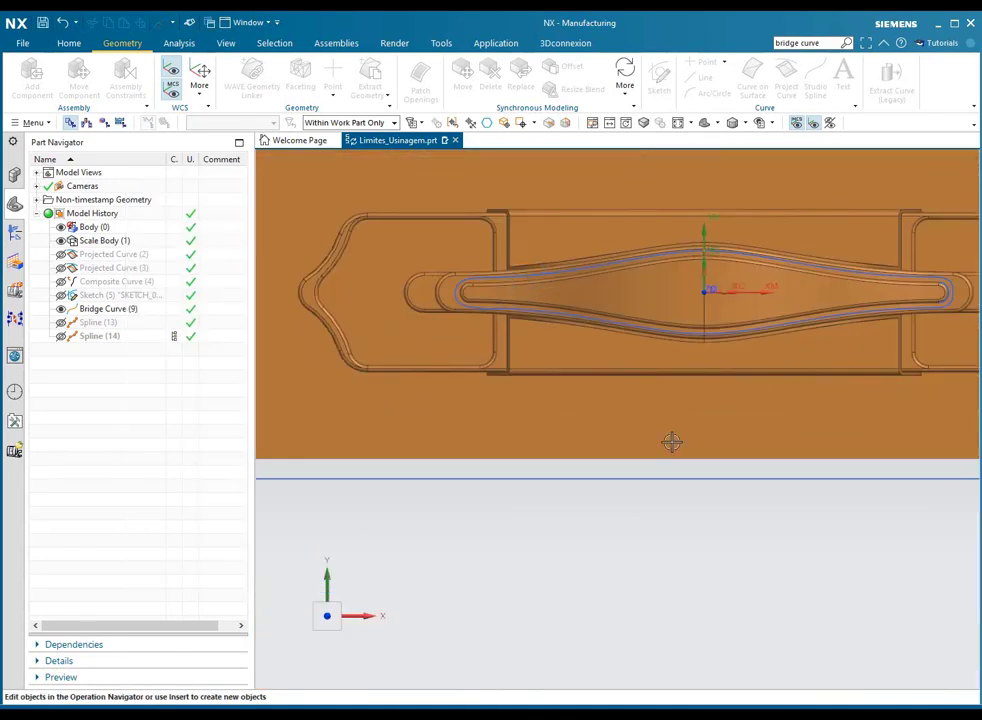
{"action": "scroll", "coordinate": [708, 335], "scroll_direction": "up", "scroll_amount": 8}
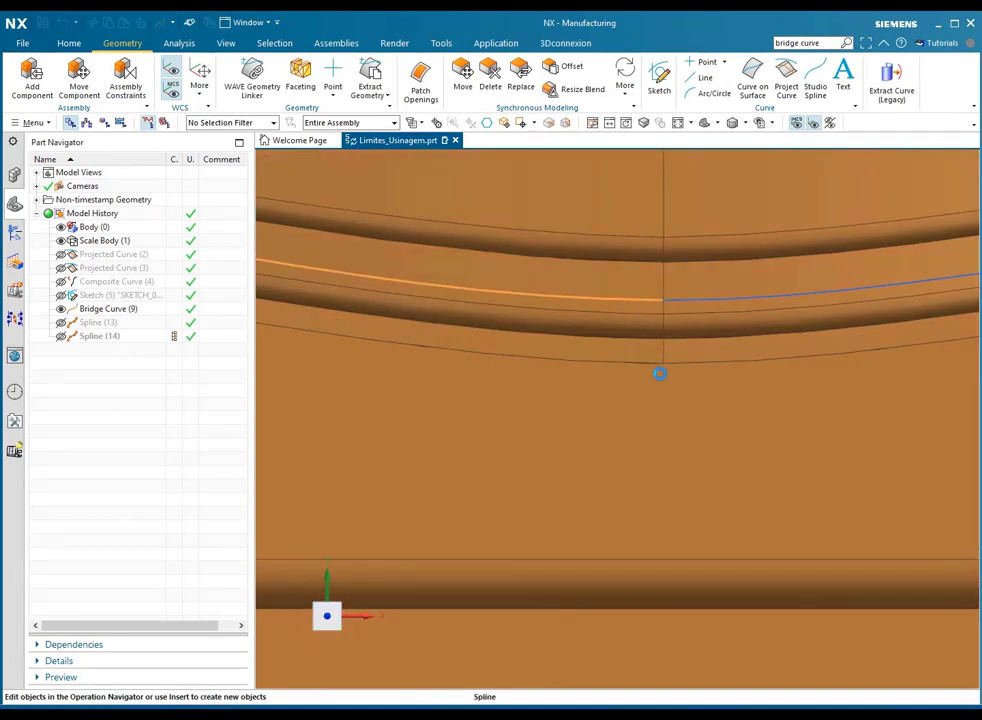
Open the lower left spline for editing and delete the point next to its end point at the centre line.
{"action": "double_click", "coordinate": [659, 373]}
{"action": "scroll", "coordinate": [660, 300], "scroll_direction": "up", "scroll_amount": 3}
{"action": "left_click", "coordinate": [582, 310]}
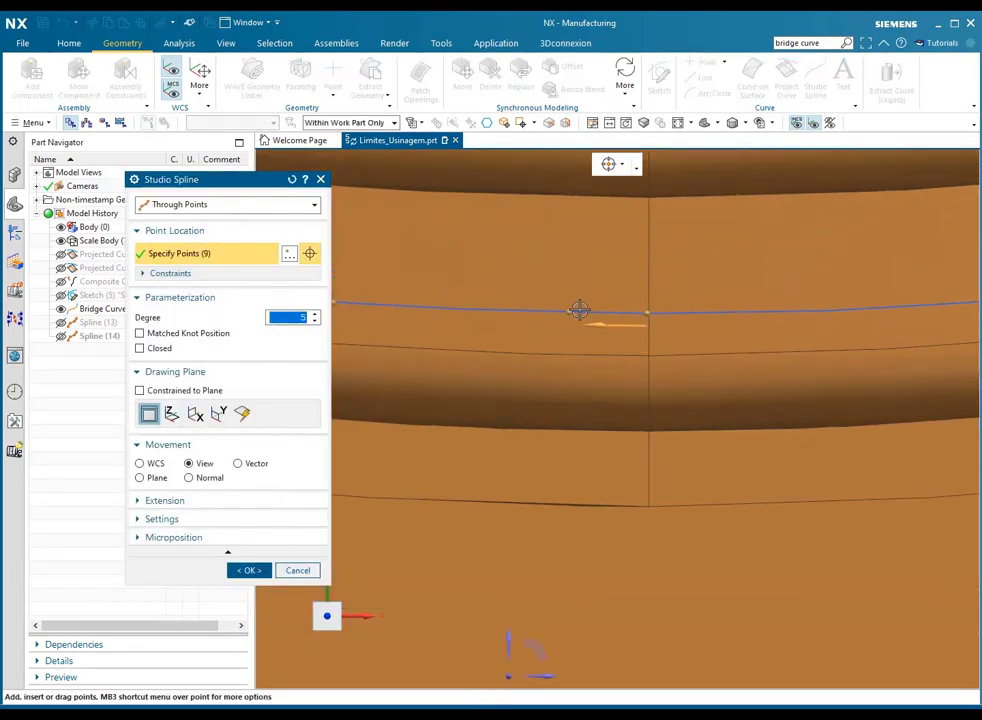
{"action": "right_click", "coordinate": [566, 309]}
{"action": "left_click", "coordinate": [620, 342]}
Pull the lower left spline's end away from the centre line, then snap it to the lower right spline with G1 continuity.
{"action": "left_click", "coordinate": [548, 318]}
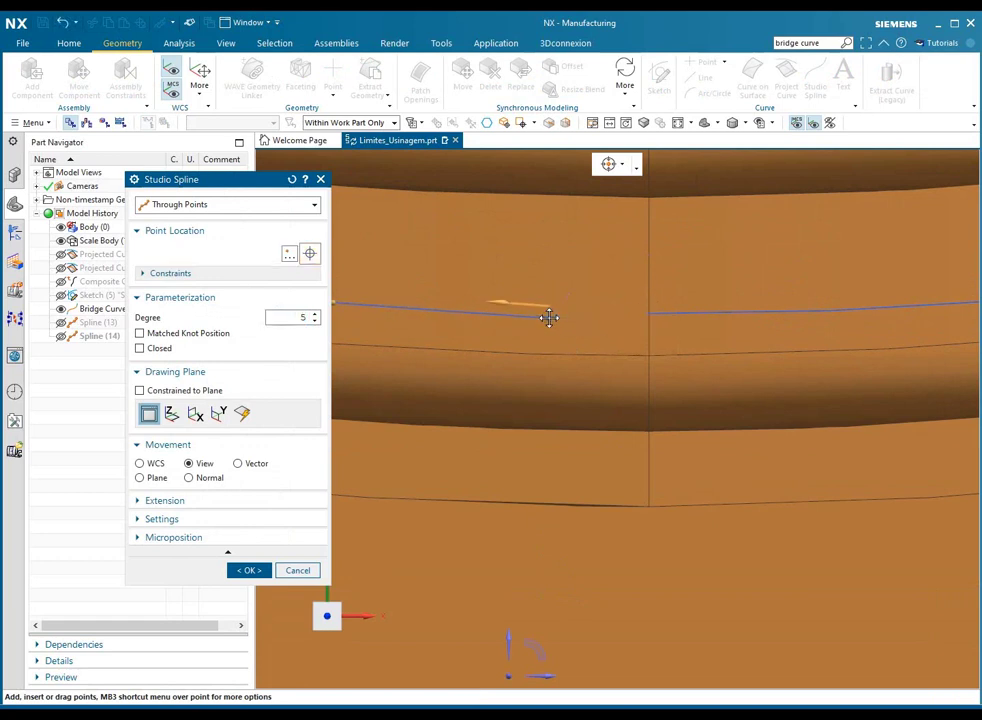
{"action": "left_click", "coordinate": [645, 310]}
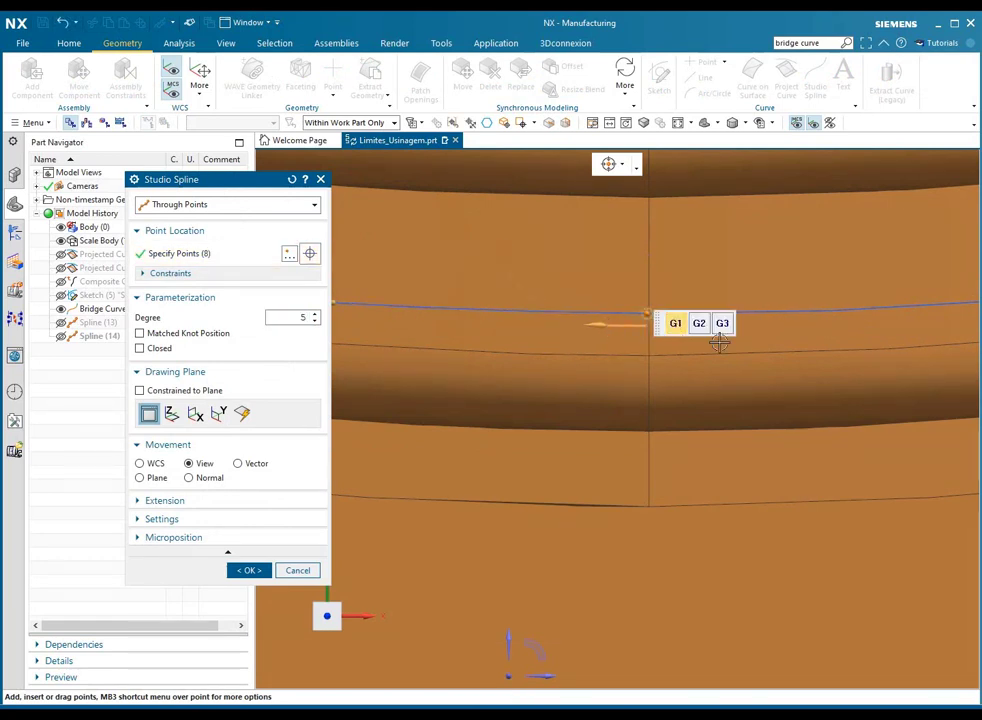
{"action": "scroll", "coordinate": [686, 390], "scroll_direction": "down", "scroll_amount": 5}
{"action": "scroll", "coordinate": [548, 340], "scroll_direction": "up", "scroll_amount": 5}
{"action": "left_click", "coordinate": [249, 570]}
{"action": "scroll", "coordinate": [526, 390], "scroll_direction": "down", "scroll_amount": 5}
{"action": "scroll", "coordinate": [484, 402], "scroll_direction": "down", "scroll_amount": 3}
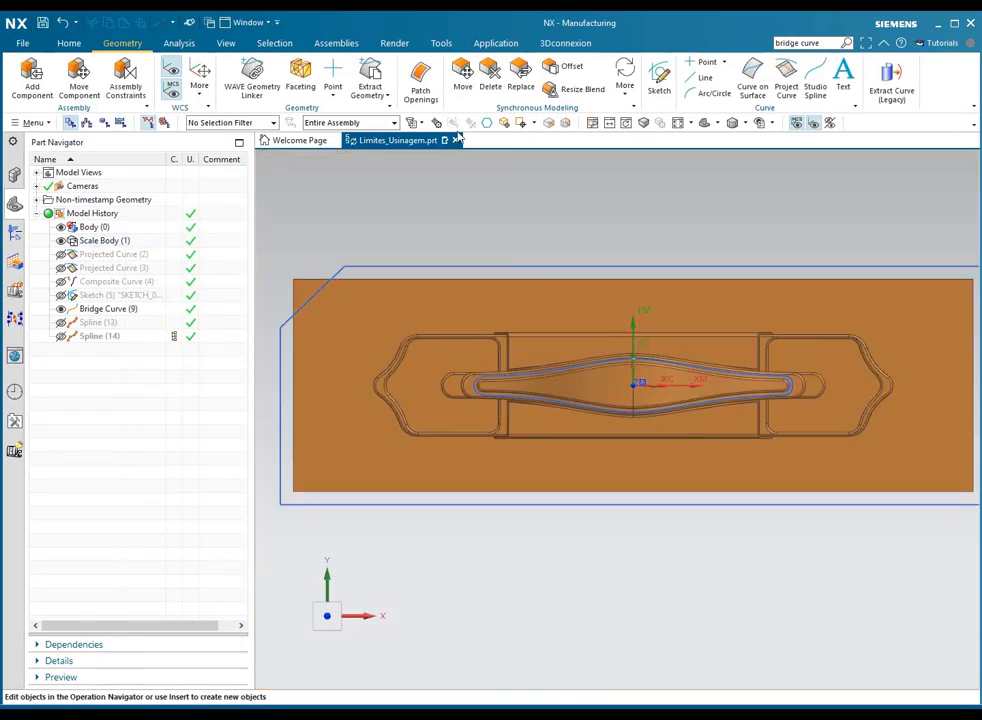
Check the tangent chain around the whole spline loop with a Composite Curve selection, without creating the curve.
{"action": "left_click", "coordinate": [370, 72]}
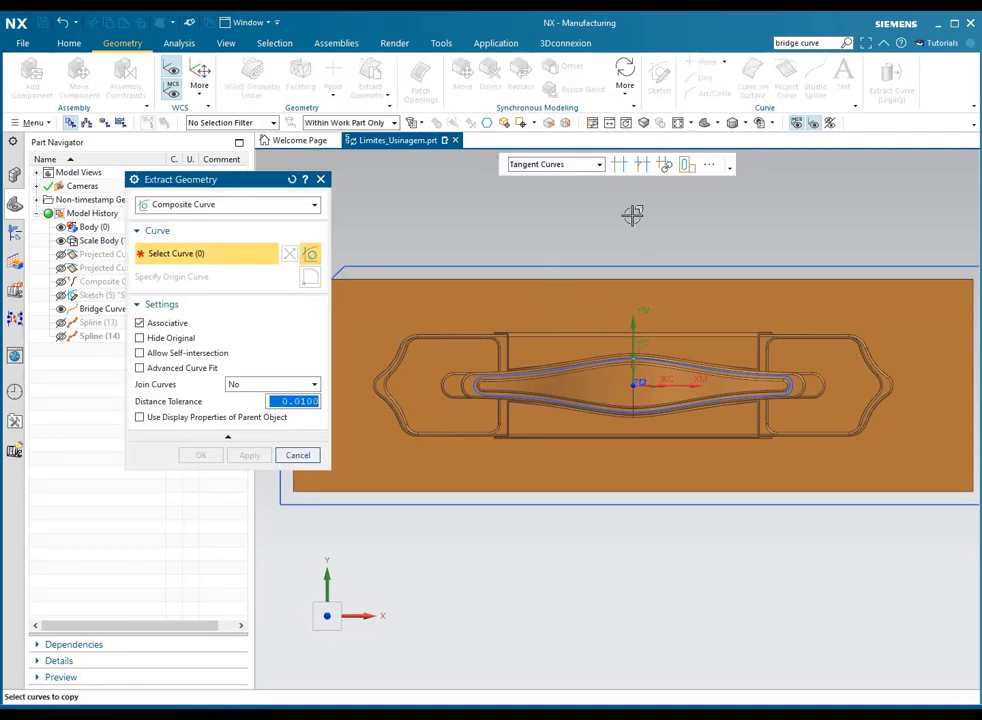
{"action": "scroll", "coordinate": [643, 385], "scroll_direction": "up", "scroll_amount": 5}
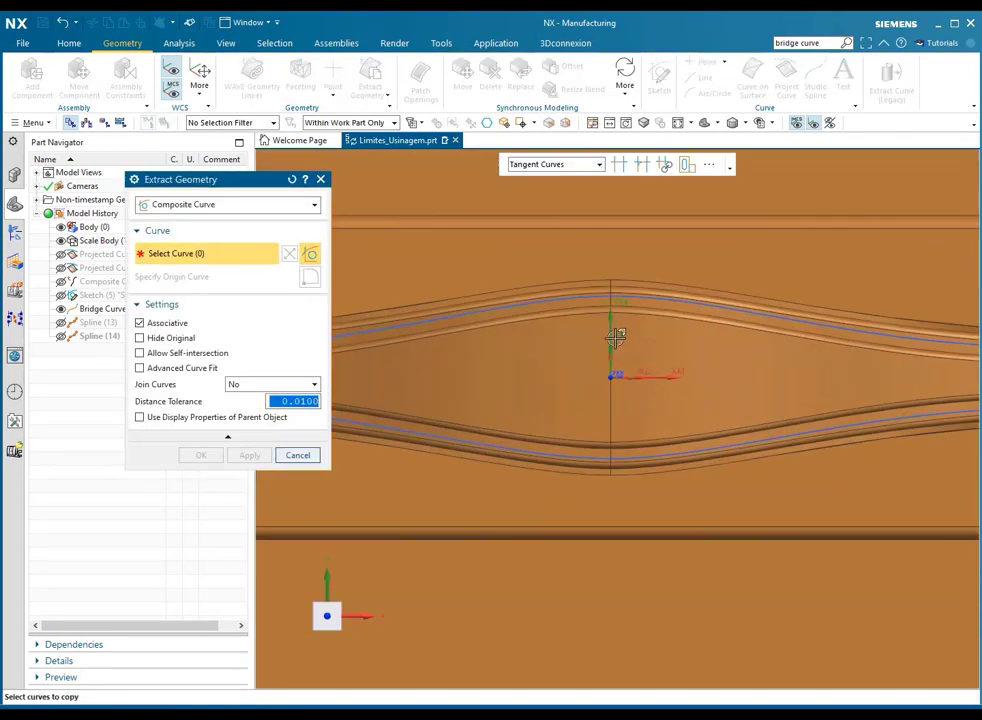
{"action": "left_click", "coordinate": [535, 305]}
{"action": "scroll", "coordinate": [605, 351], "scroll_direction": "down", "scroll_amount": 5}
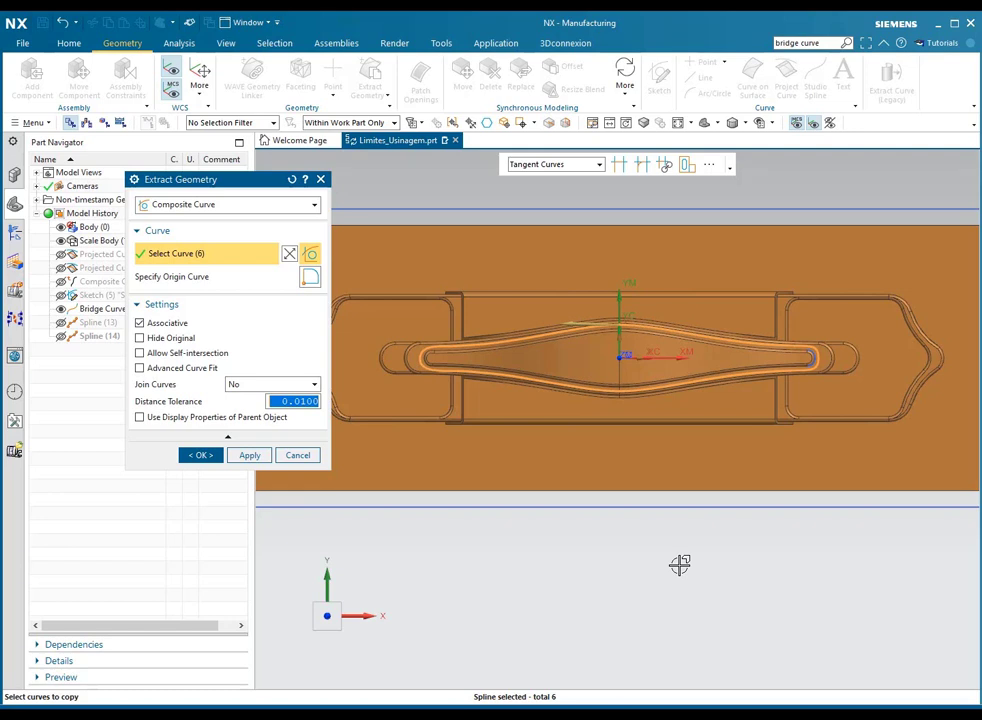
{"action": "left_click", "coordinate": [298, 455]}
Start a Project Curve and select the tangent chain of edges around the outer contour of the handle's raised rim.
{"action": "middle_click_drag", "start_coordinate": [657, 401], "coordinate": [677, 307]}
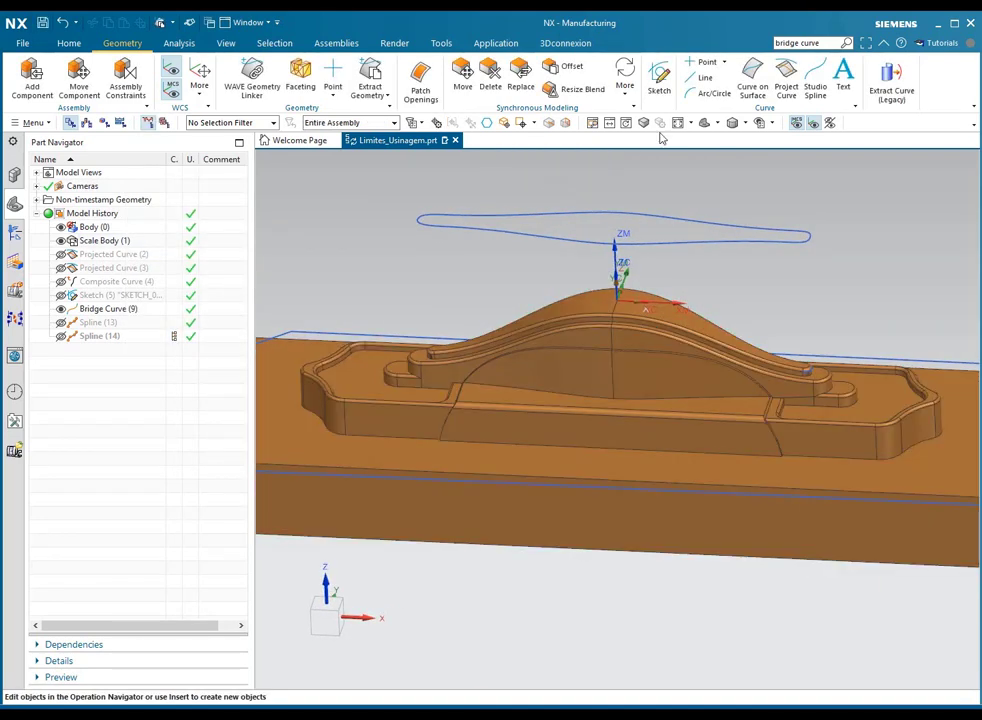
{"action": "left_click", "coordinate": [786, 82]}
{"action": "middle_click_drag", "start_coordinate": [565, 262], "coordinate": [606, 360]}
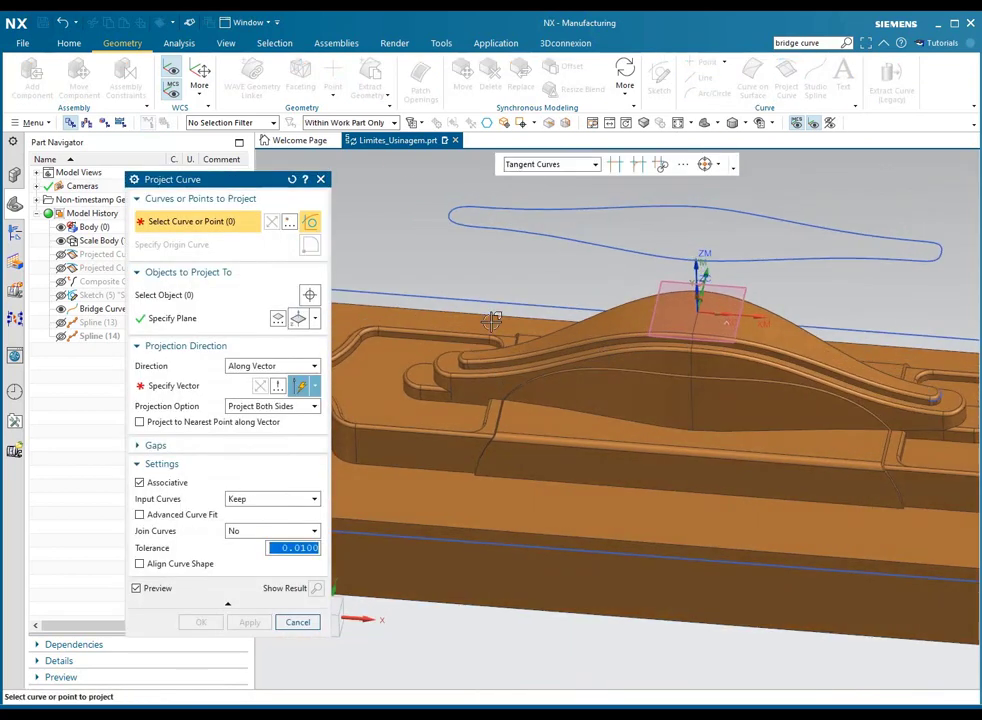
{"action": "scroll", "coordinate": [497, 378], "scroll_direction": "up", "scroll_amount": 5}
{"action": "left_click", "coordinate": [456, 376]}
{"action": "scroll", "coordinate": [487, 370], "scroll_direction": "down", "scroll_amount": 5}
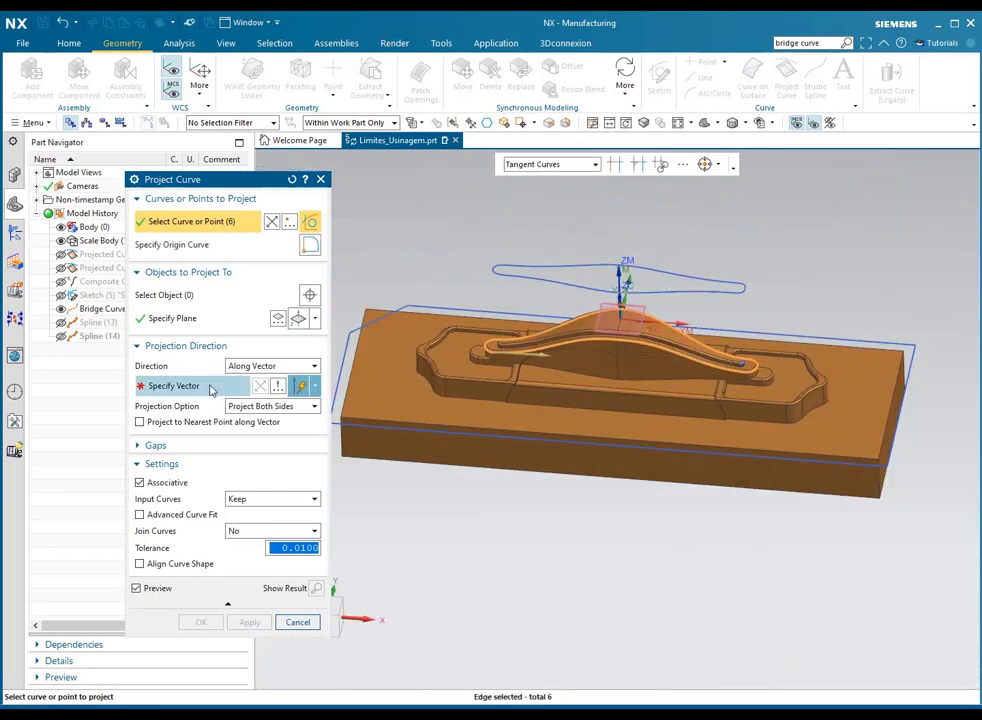
Offset the projection plane by 30 and project the selected edges onto it along the Z axis.
{"action": "left_click", "coordinate": [170, 388]}
{"action": "left_click", "coordinate": [200, 319]}
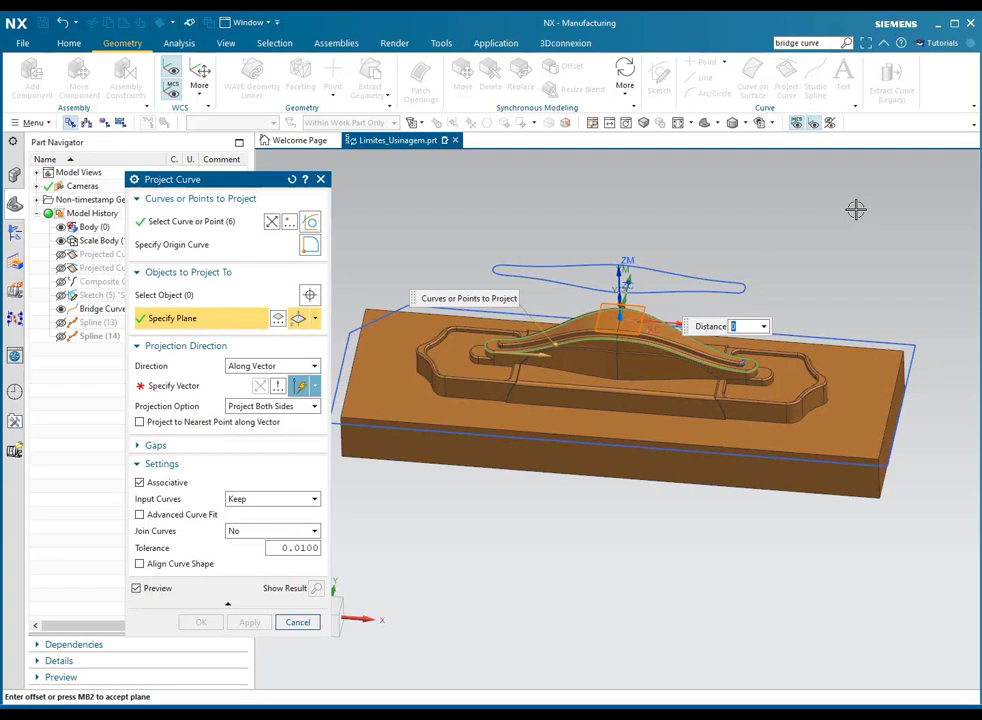
{"action": "type", "text": "30"}
{"action": "key", "text": "Return"}
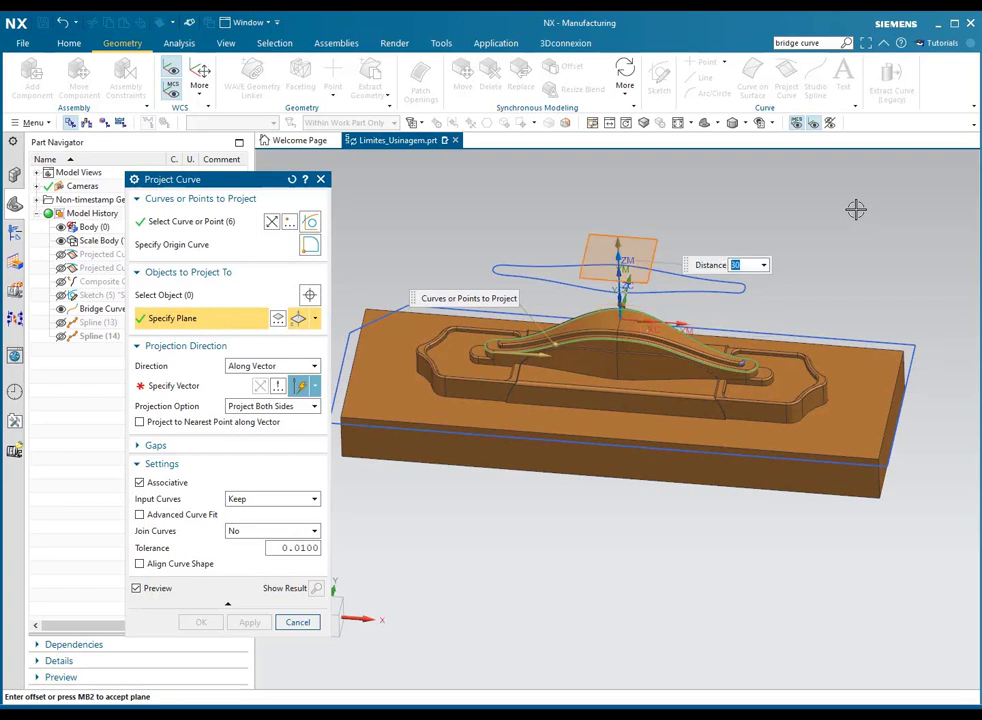
{"action": "left_click", "coordinate": [206, 387]}
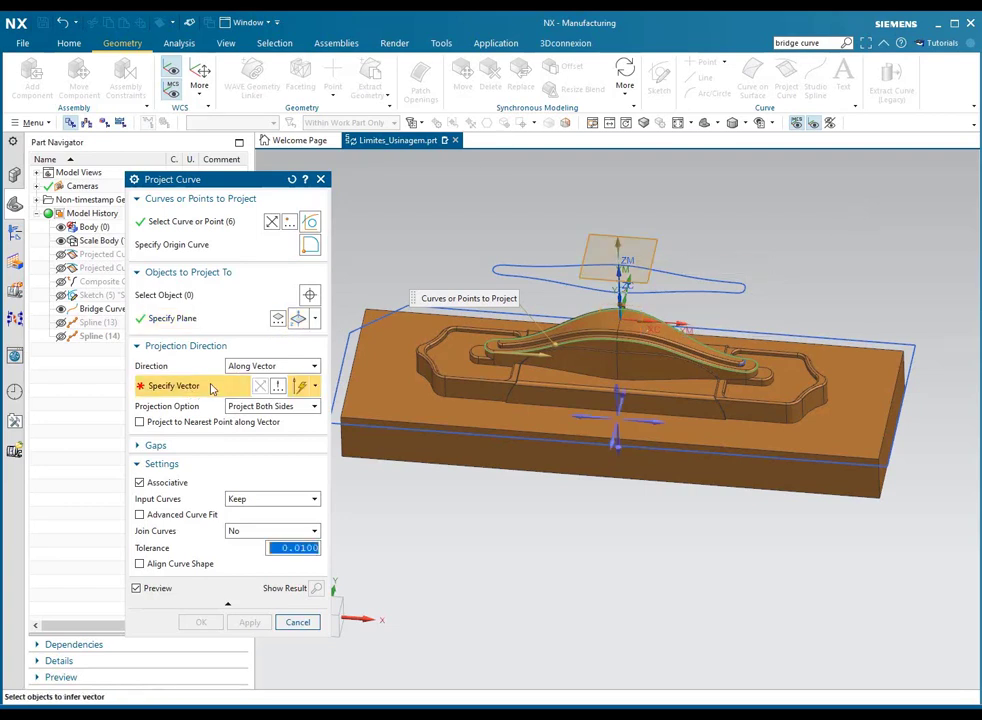
{"action": "left_click", "coordinate": [617, 384]}
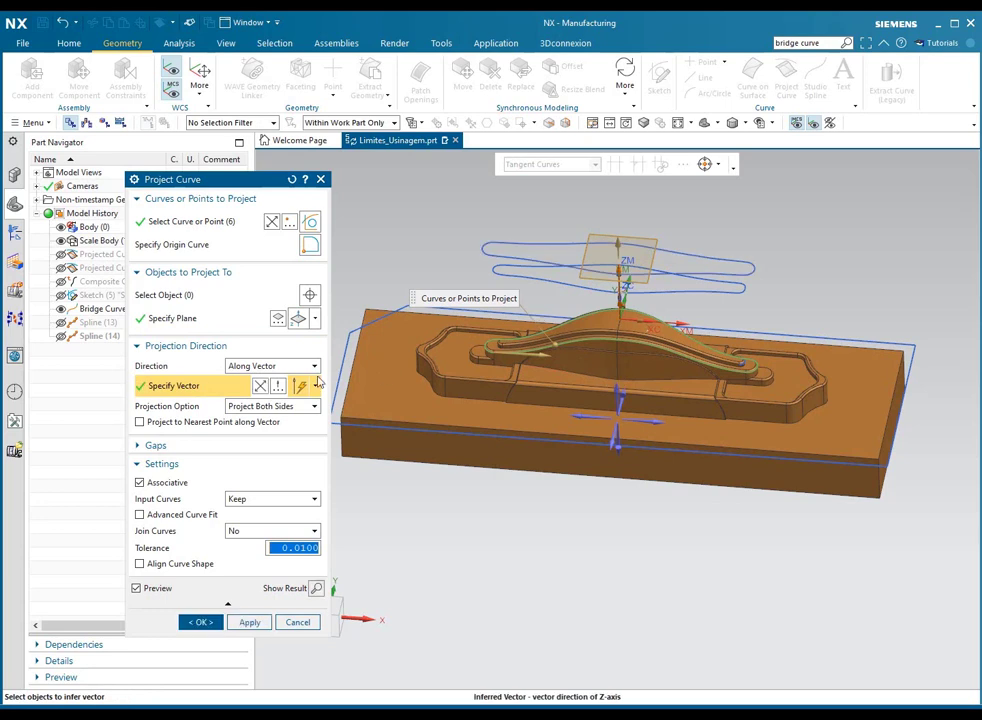
{"action": "left_click", "coordinate": [201, 622]}
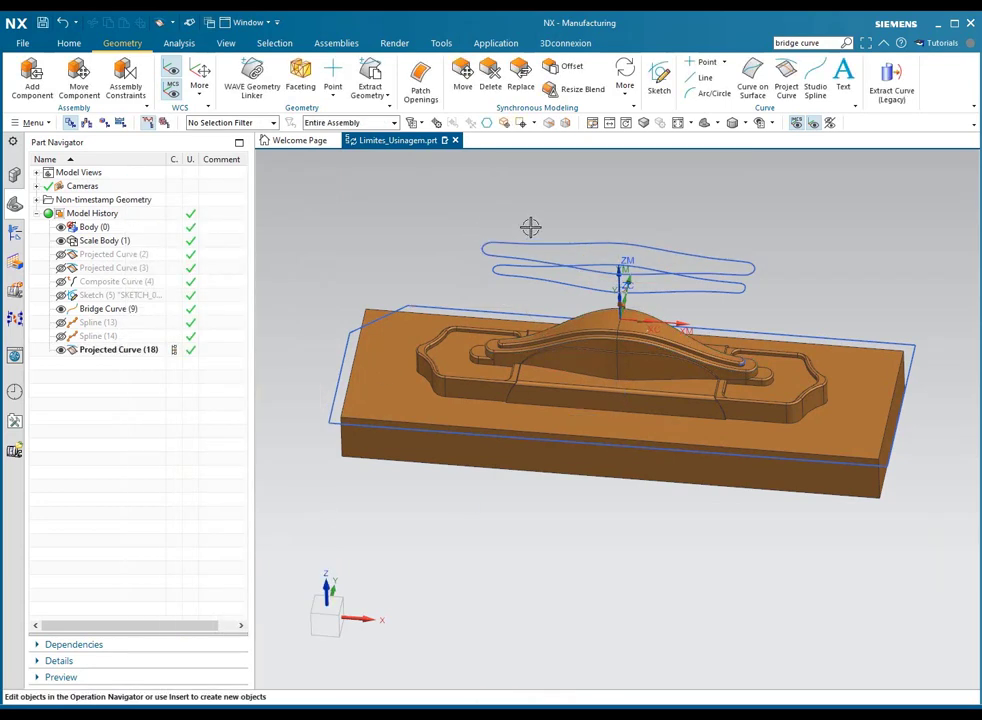
Switch to Shape Studio, remove the parameters of Projected Curve (18), and return to the Manufacturing application.
{"action": "left_click", "coordinate": [22, 45]}
{"action": "left_click", "coordinate": [355, 267]}
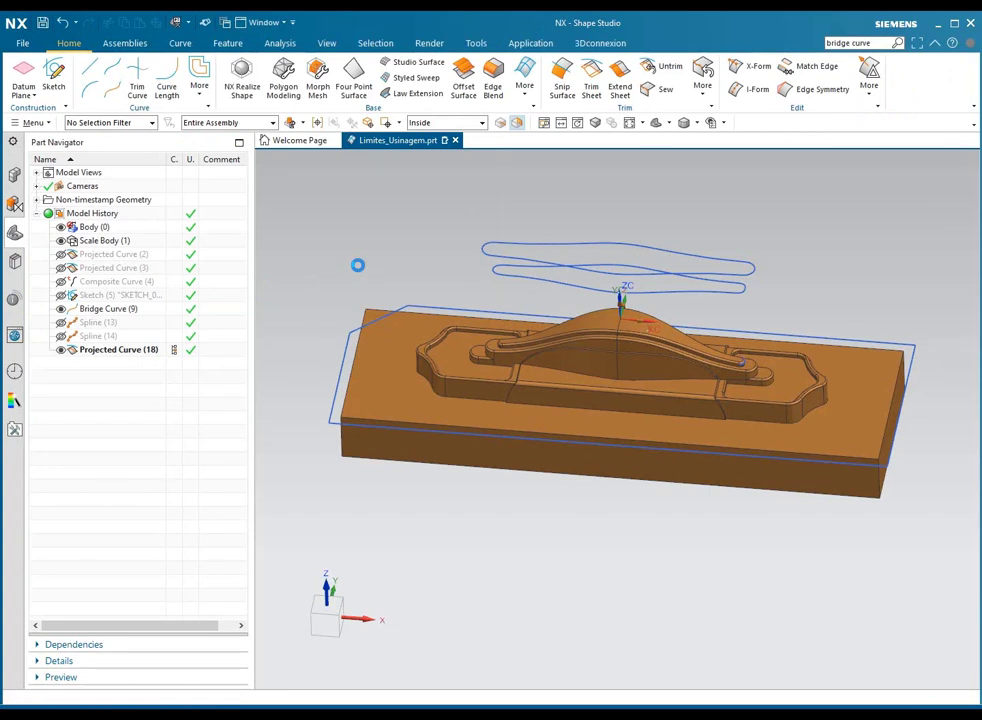
{"action": "left_click", "coordinate": [32, 122]}
{"action": "mouse_move", "coordinate": [61, 157]}
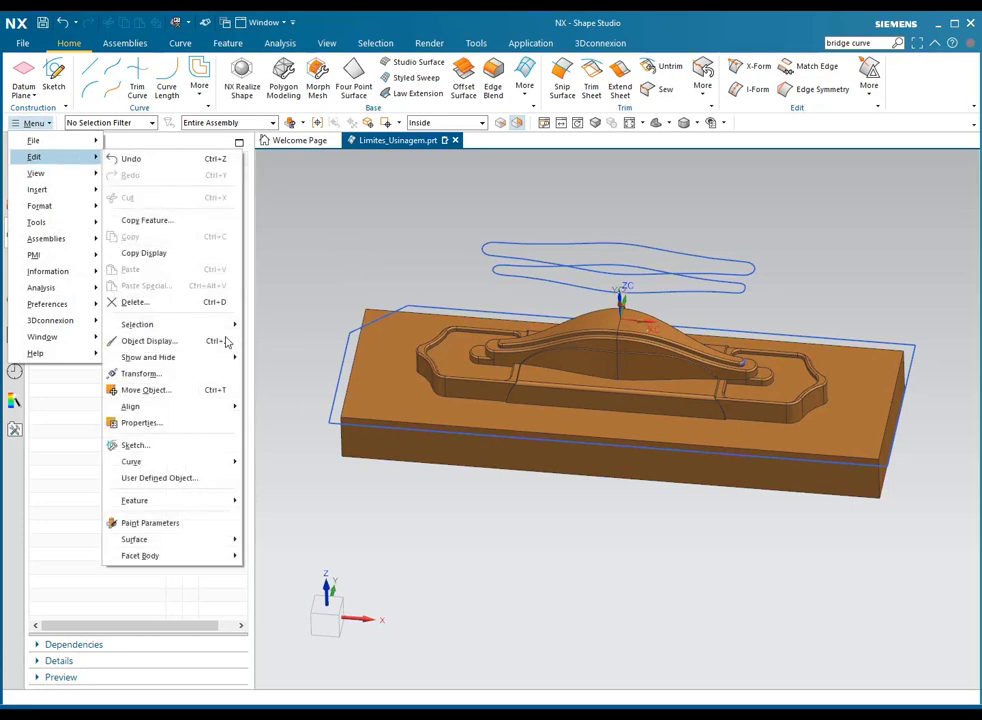
{"action": "mouse_move", "coordinate": [177, 500]}
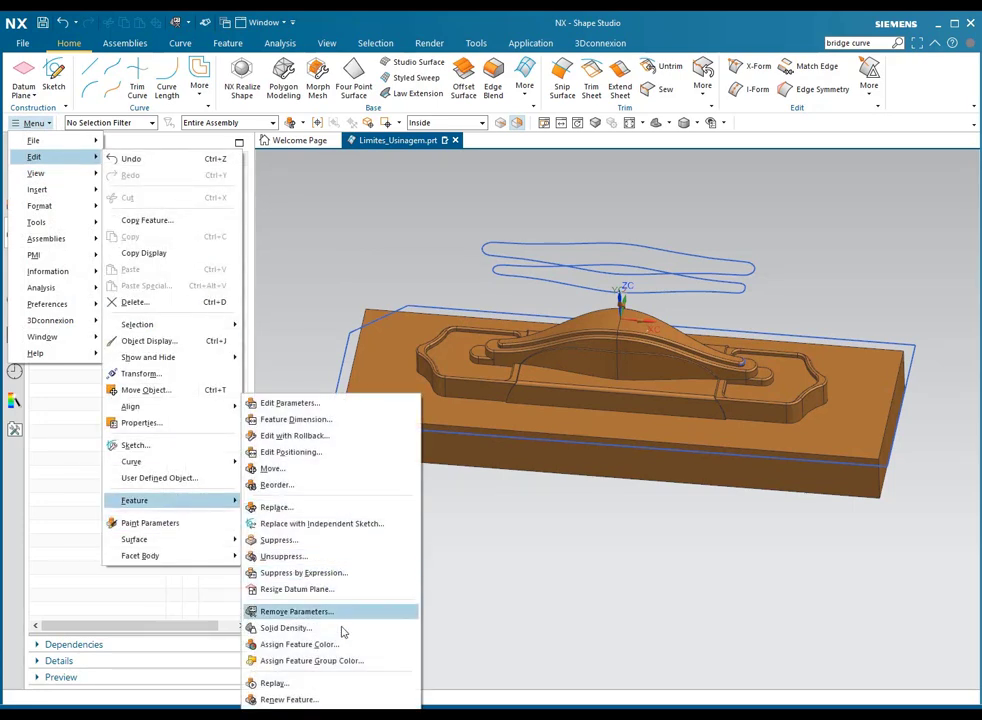
{"action": "left_click", "coordinate": [293, 611]}
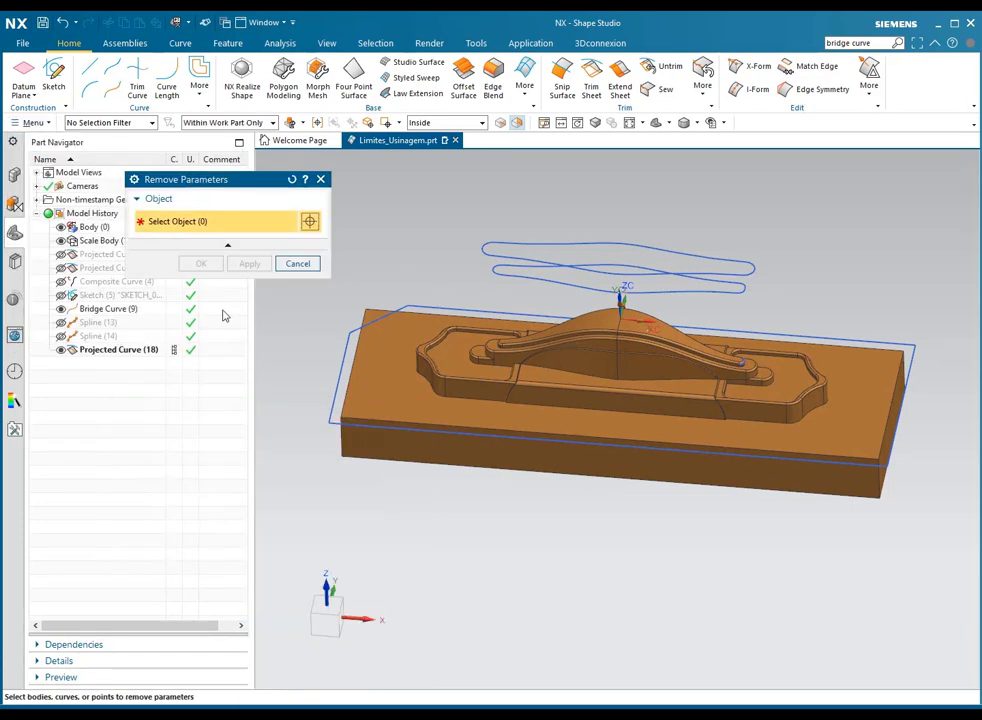
{"action": "left_click", "coordinate": [120, 352]}
{"action": "left_click", "coordinate": [201, 263]}
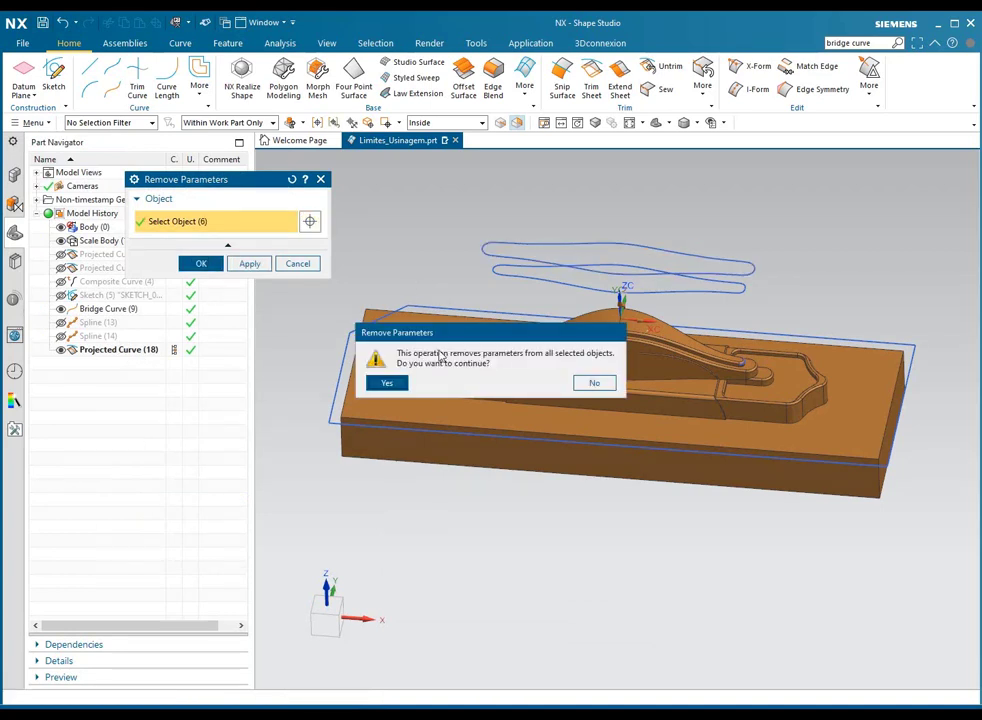
{"action": "left_click", "coordinate": [389, 384]}
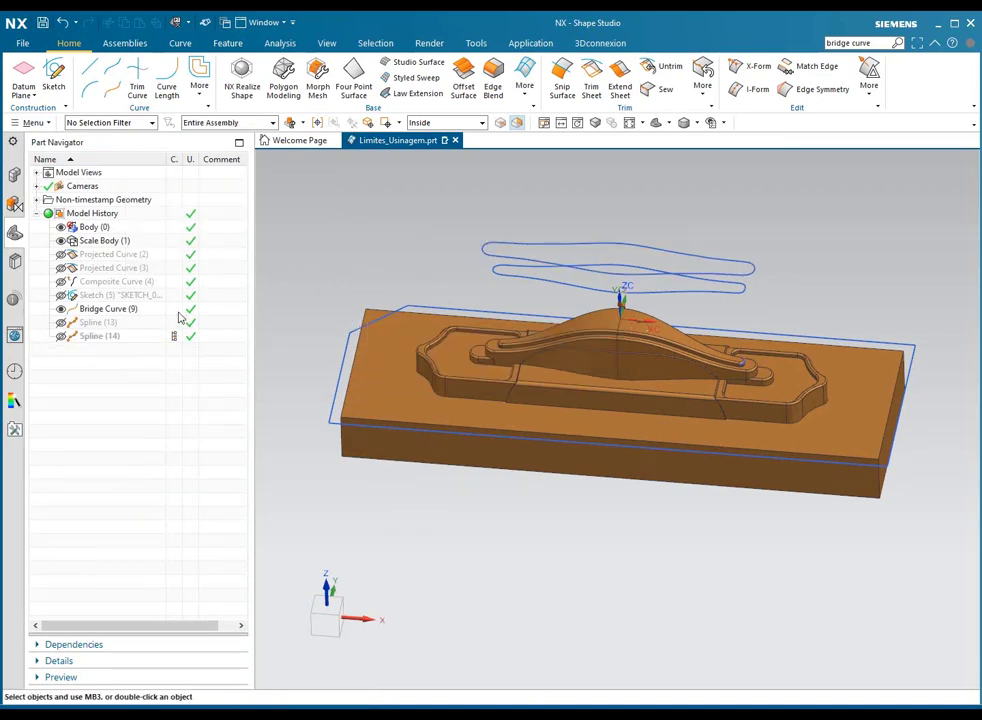
{"action": "left_click", "coordinate": [20, 43]}
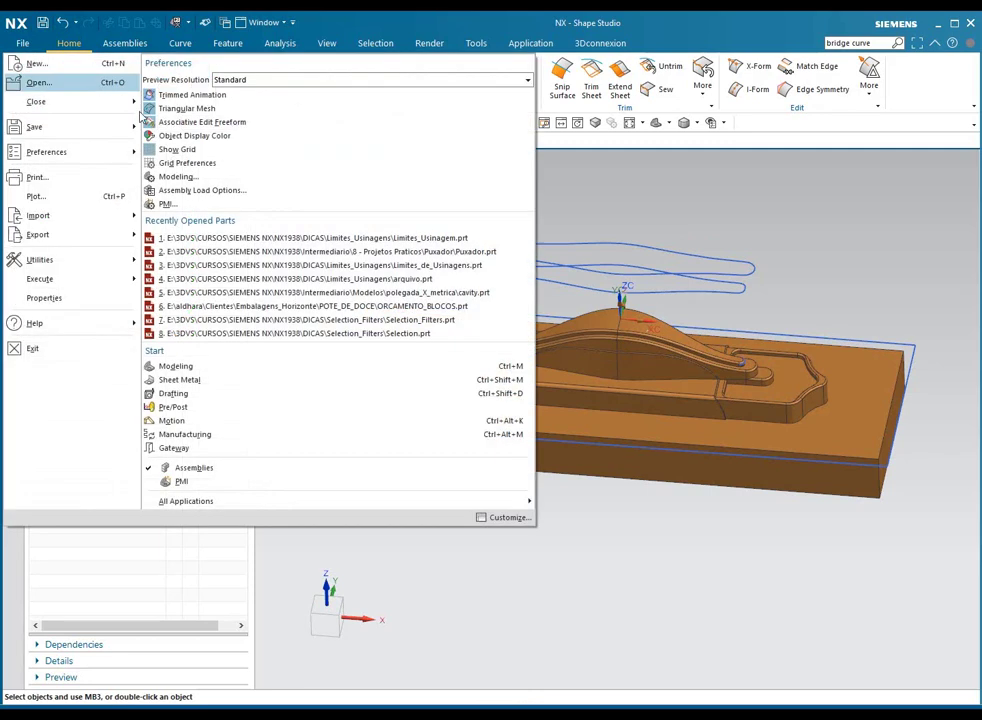
{"action": "left_click", "coordinate": [215, 436]}
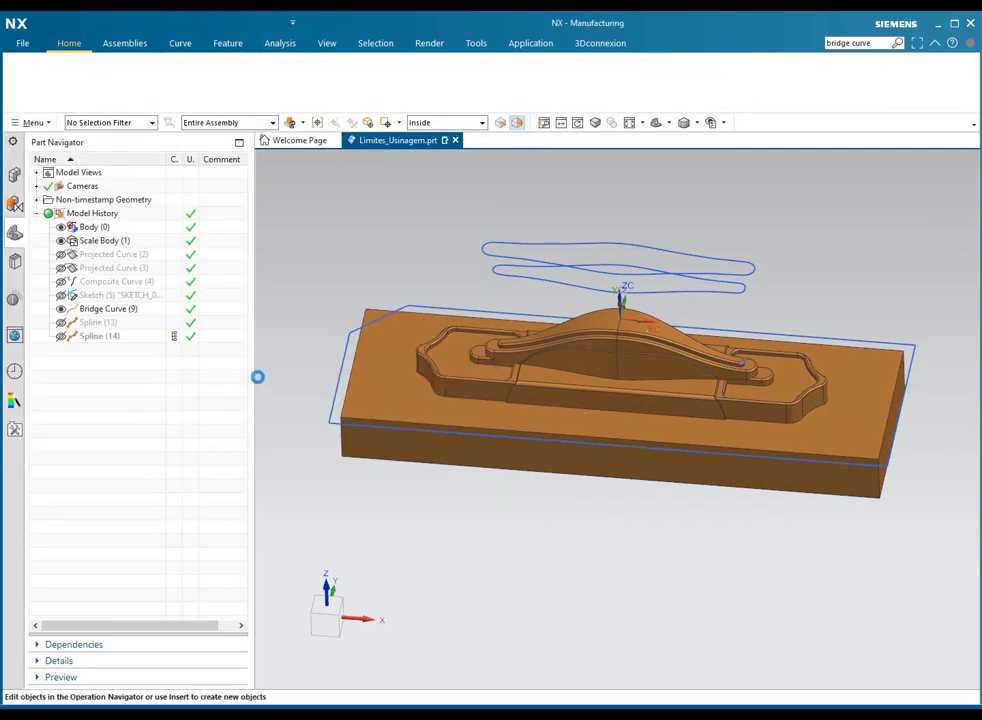
Set the selection filter to No Selection Filter and hide the lower of the two spline loops floating above the part.
{"action": "scroll", "coordinate": [579, 276], "scroll_direction": "up", "scroll_amount": 3}
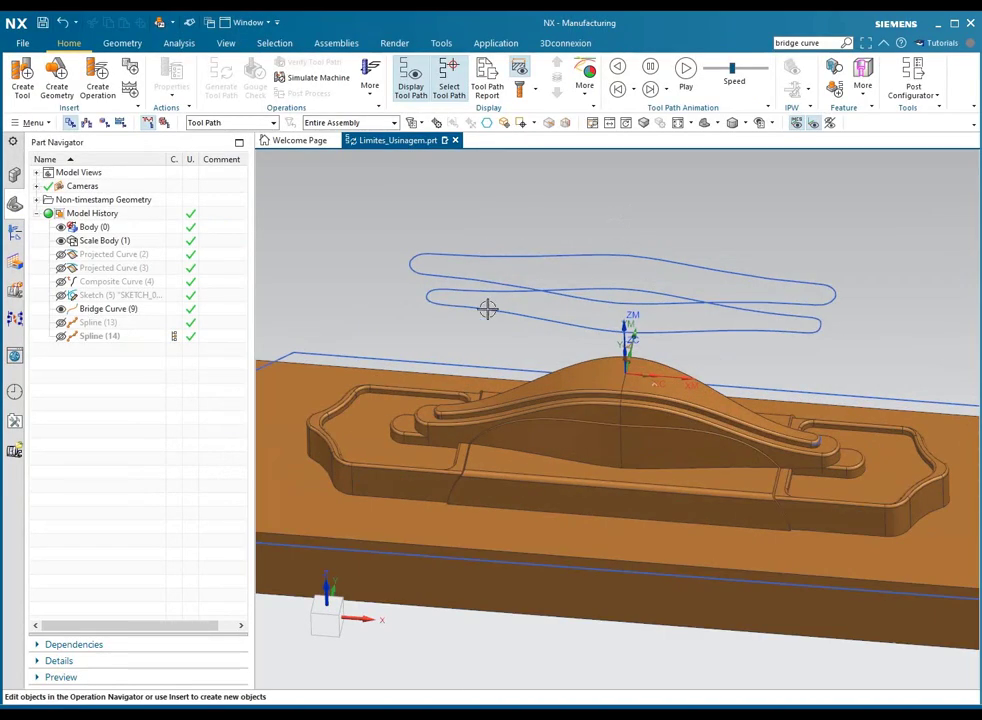
{"action": "middle_click_drag", "start_coordinate": [514, 313], "coordinate": [517, 270]}
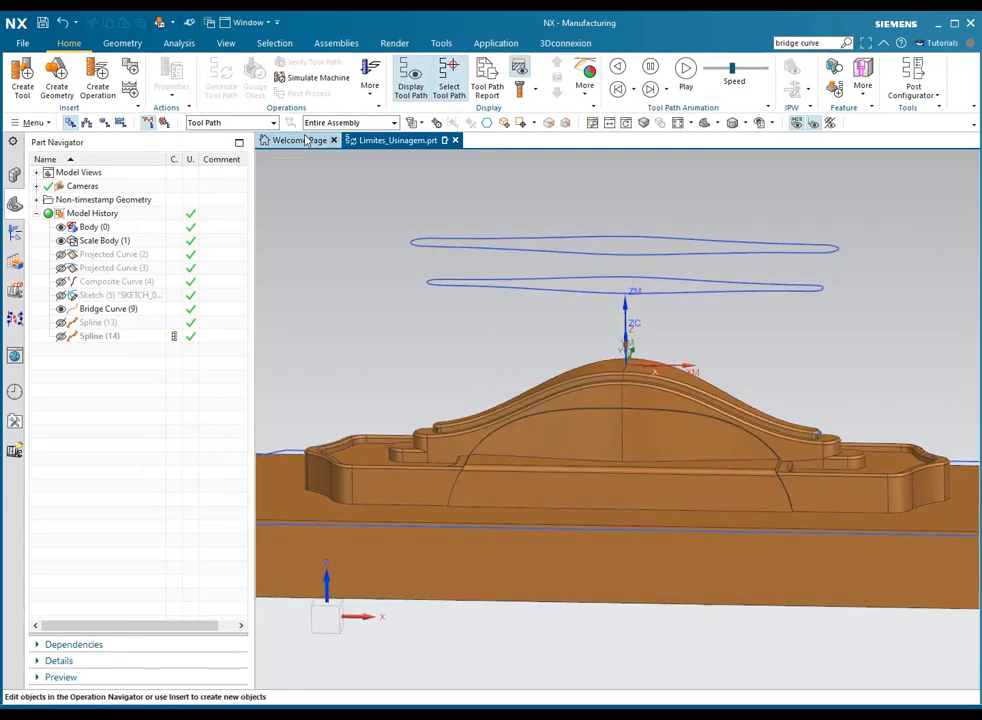
{"action": "left_click", "coordinate": [240, 122]}
{"action": "left_click", "coordinate": [233, 137]}
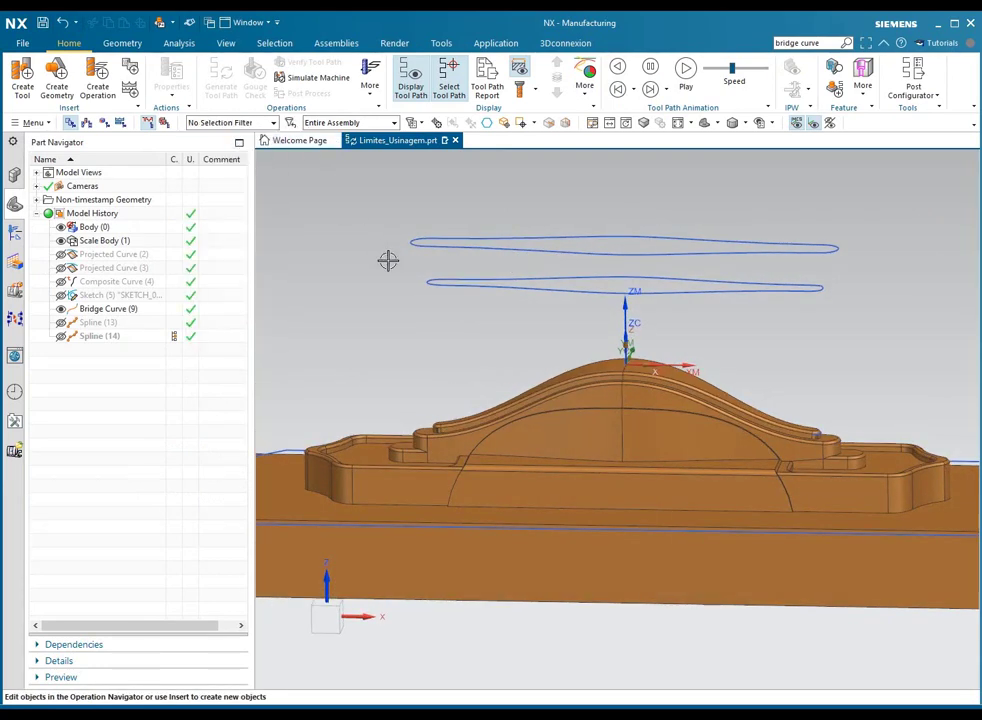
{"action": "left_click_drag", "start_coordinate": [590, 275], "coordinate": [855, 307]}
{"action": "key", "text": "ctrl+b"}
Inspect the poles of the projected loop's rear right, front left and rounded left end splines, without changing them.
{"action": "middle_click_drag", "start_coordinate": [728, 309], "coordinate": [719, 329]}
{"action": "double_click", "coordinate": [679, 250]}
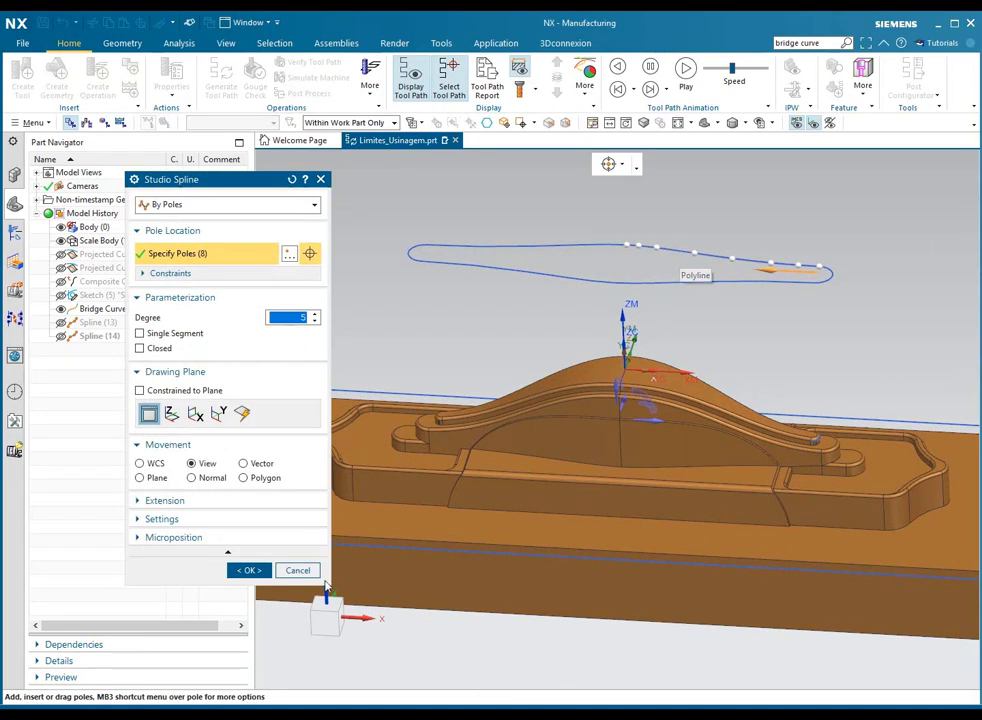
{"action": "left_click", "coordinate": [298, 570]}
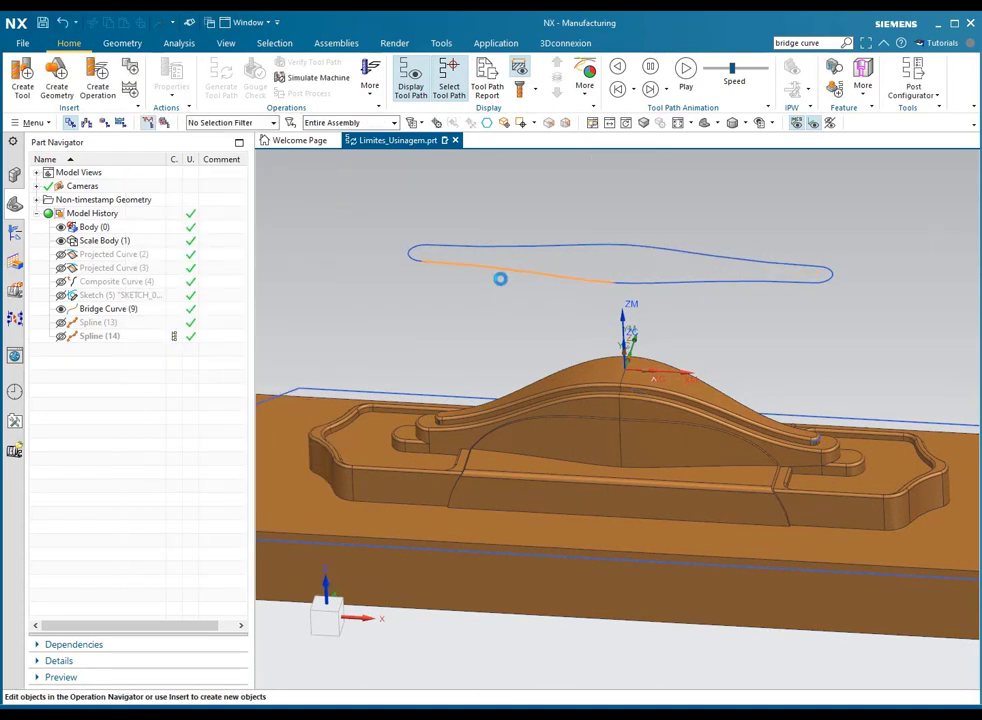
{"action": "double_click", "coordinate": [503, 271]}
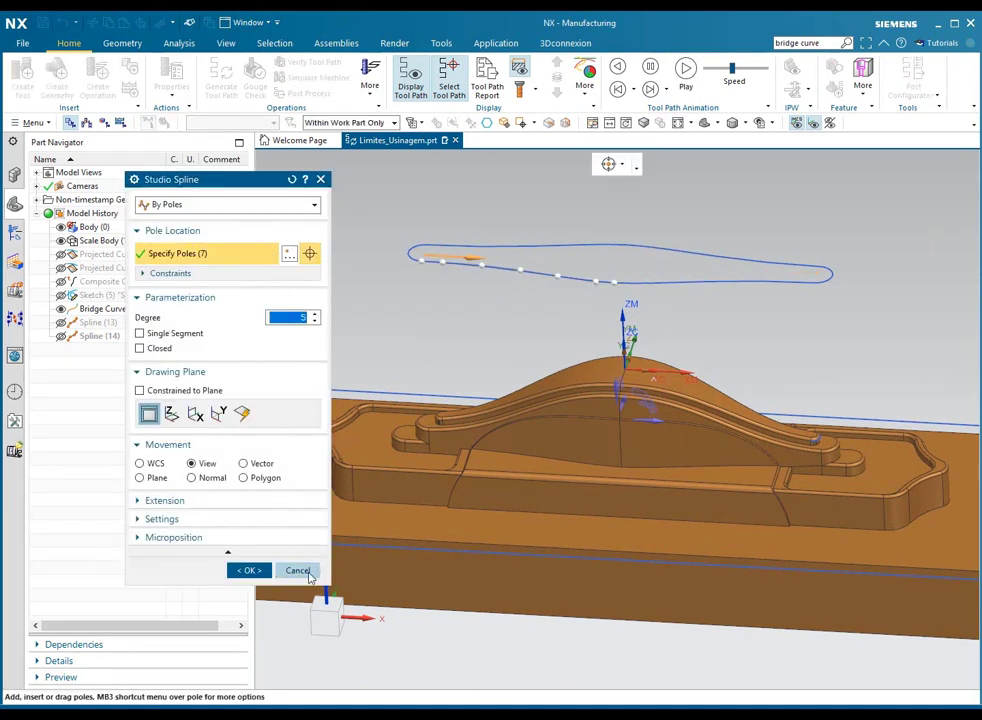
{"action": "left_click", "coordinate": [300, 570]}
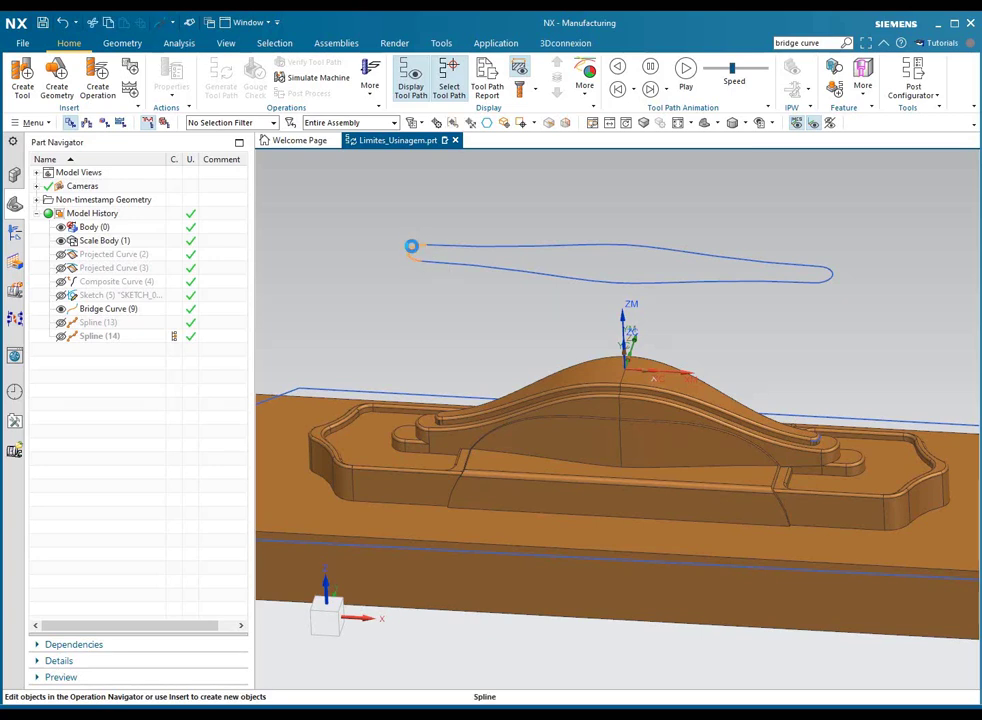
{"action": "double_click", "coordinate": [411, 247]}
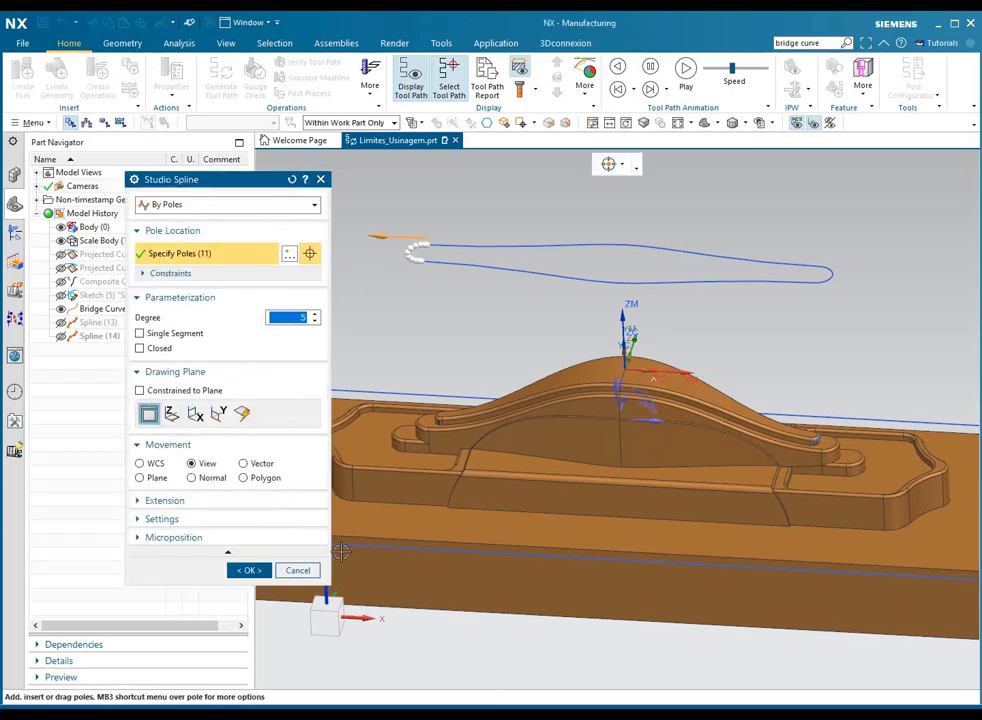
{"action": "left_click", "coordinate": [299, 570]}
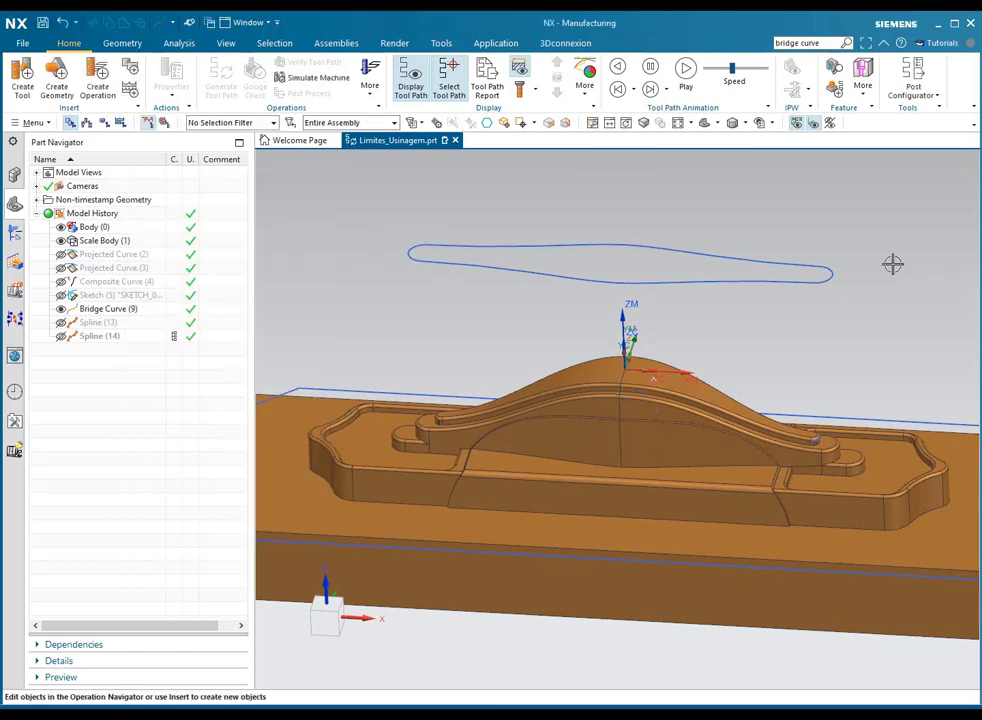
Convert the floating loop's rounded right end spline to Through Points and delete two of its points, one at the tip.
{"action": "double_click", "coordinate": [826, 274]}
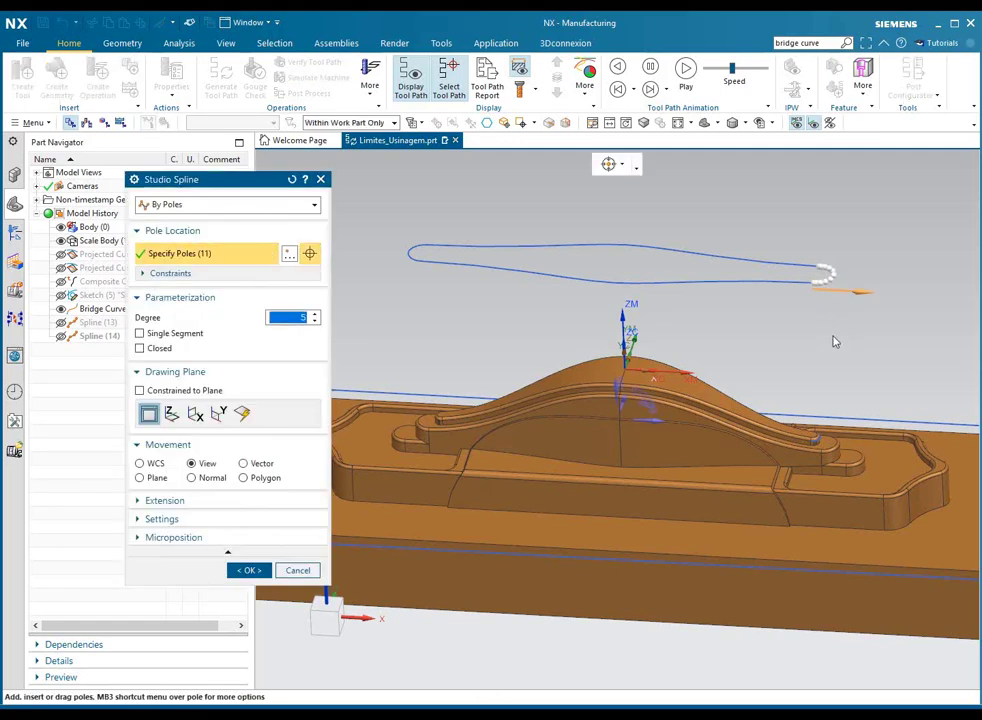
{"action": "left_click", "coordinate": [188, 205]}
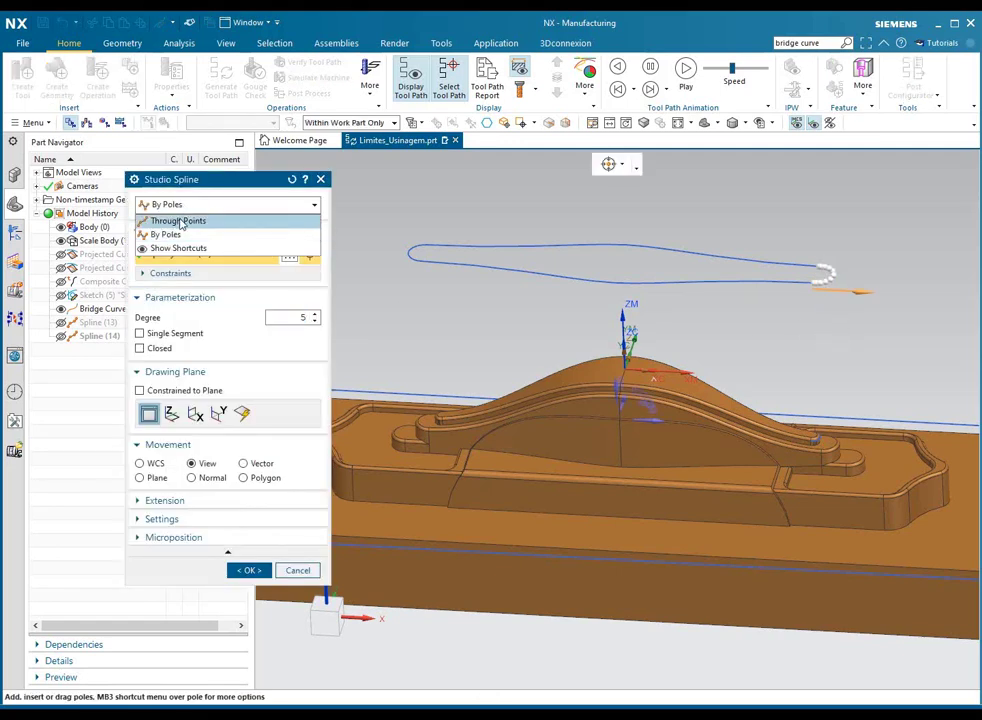
{"action": "left_click", "coordinate": [175, 220]}
{"action": "scroll", "coordinate": [860, 259], "scroll_direction": "up", "scroll_amount": 3}
{"action": "scroll", "coordinate": [860, 259], "scroll_direction": "up", "scroll_amount": 2}
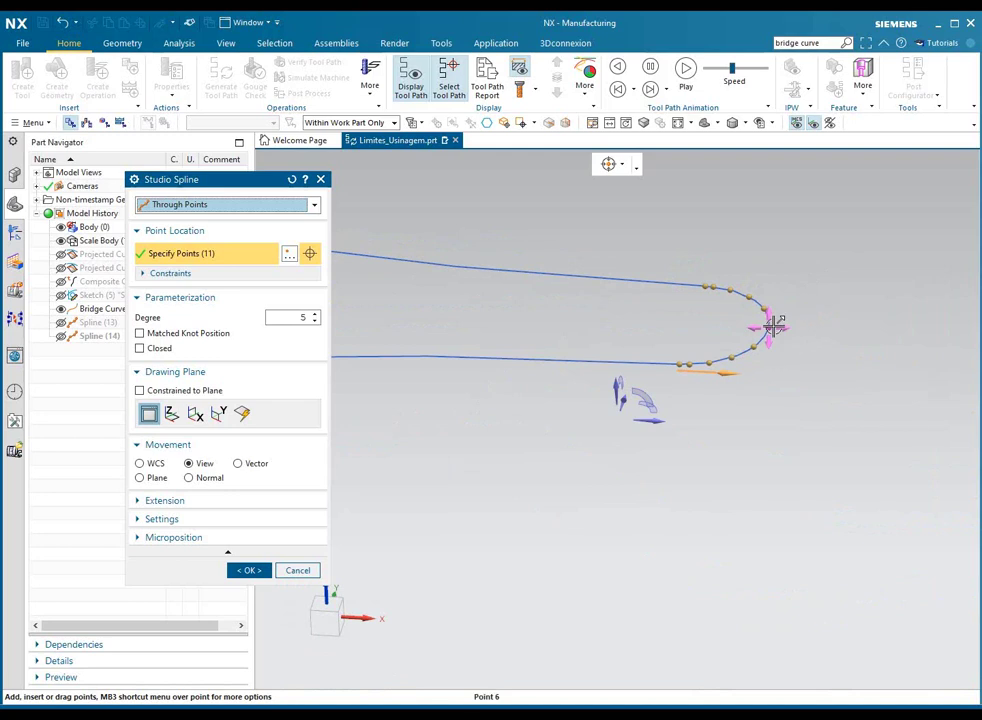
{"action": "right_click", "coordinate": [771, 324]}
{"action": "left_click", "coordinate": [804, 357]}
{"action": "right_click", "coordinate": [717, 287]}
{"action": "left_click", "coordinate": [754, 342]}
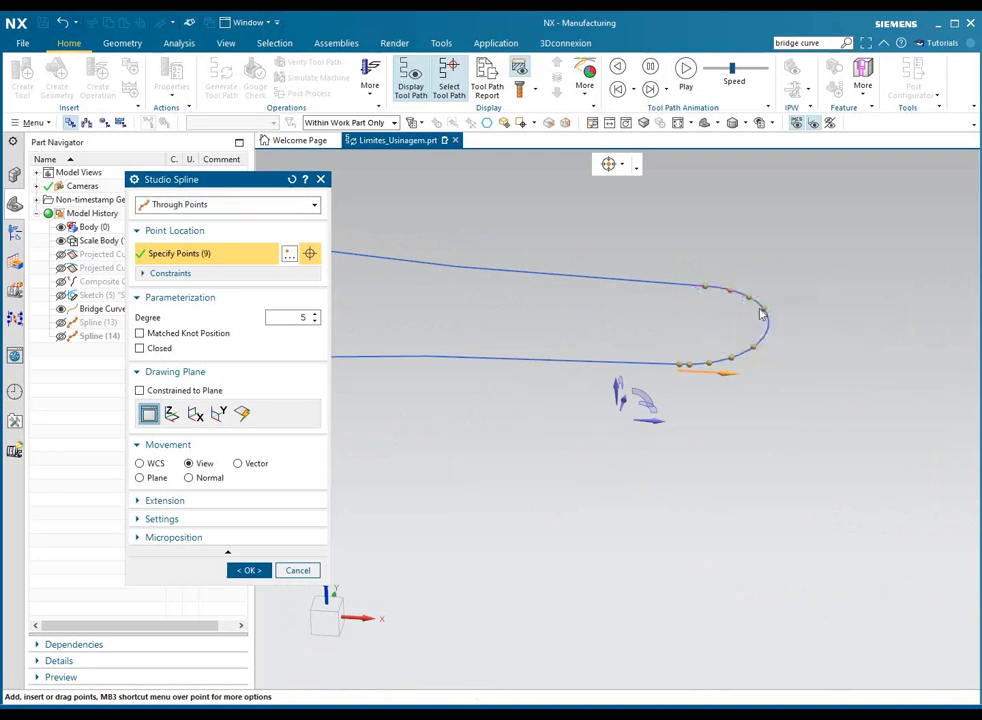
{"action": "left_click", "coordinate": [248, 570]}
{"action": "scroll", "coordinate": [761, 373], "scroll_direction": "down", "scroll_amount": 5}
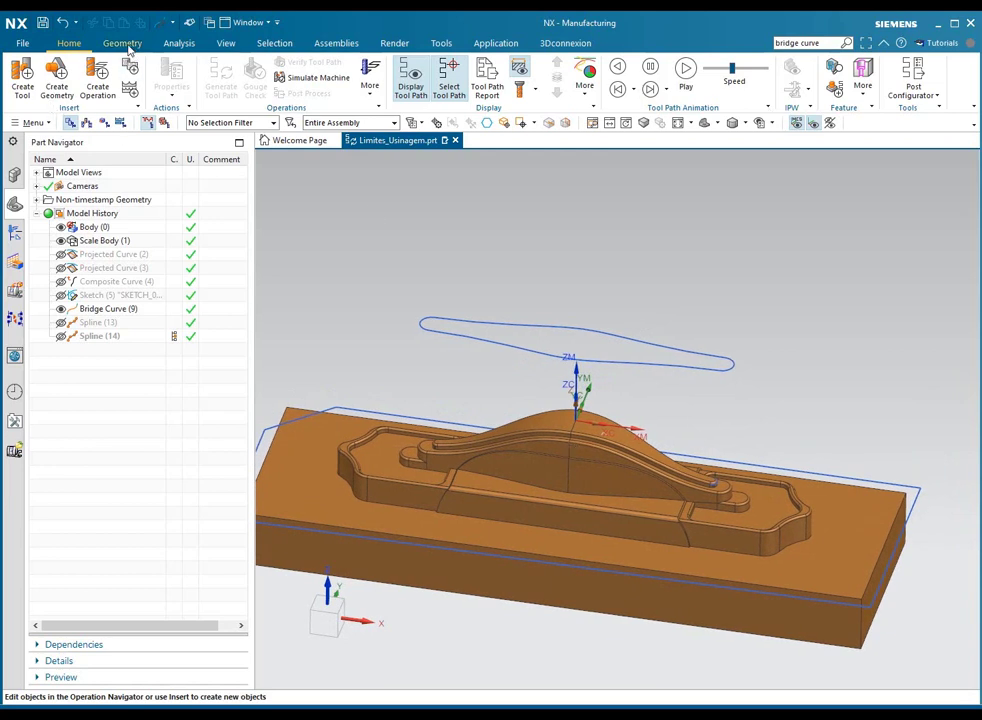
Start a curve projection of the arched handle's outer tangent rim edges and offset the projection plane by 20.
{"action": "left_click", "coordinate": [108, 45]}
{"action": "left_click", "coordinate": [787, 85]}
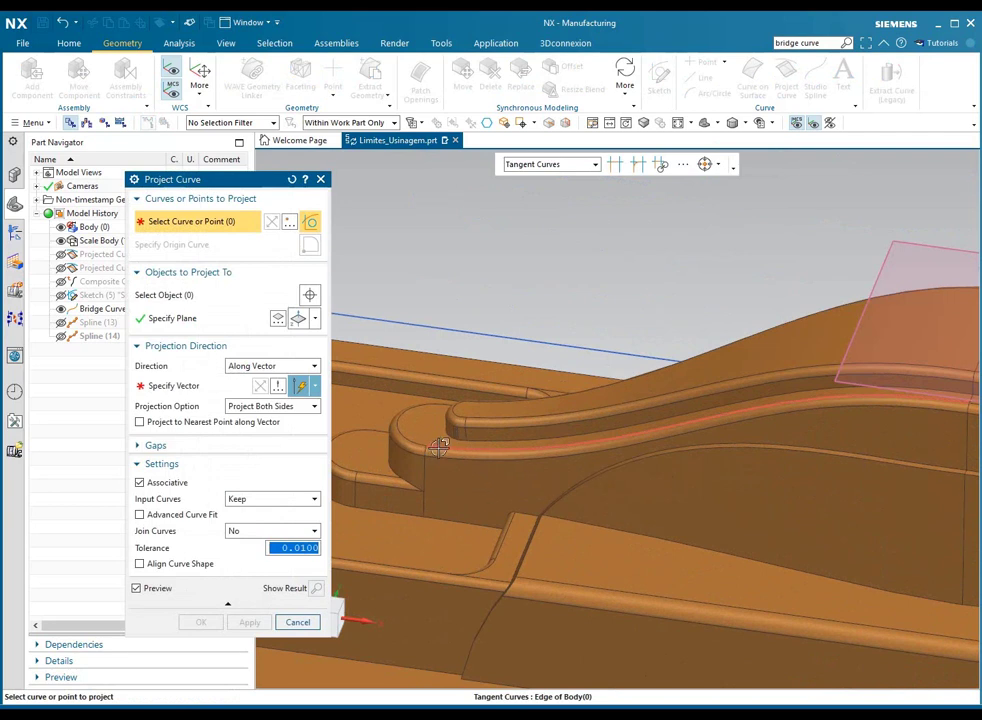
{"action": "left_click", "coordinate": [441, 430]}
{"action": "key", "text": "ctrl+f"}
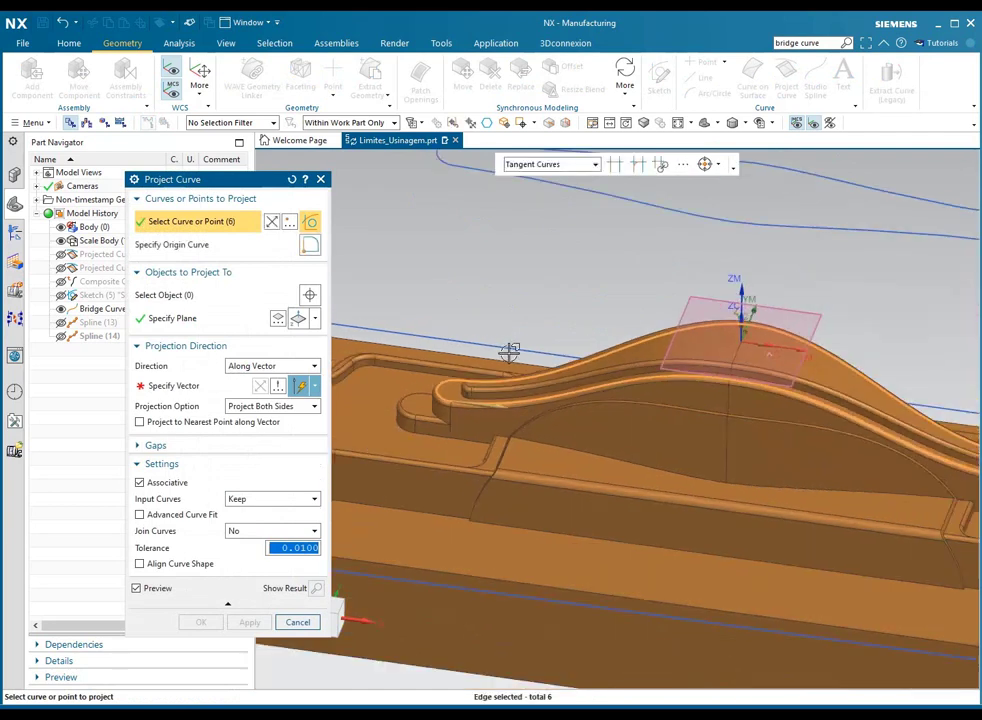
{"action": "middle_click", "coordinate": [490, 332]}
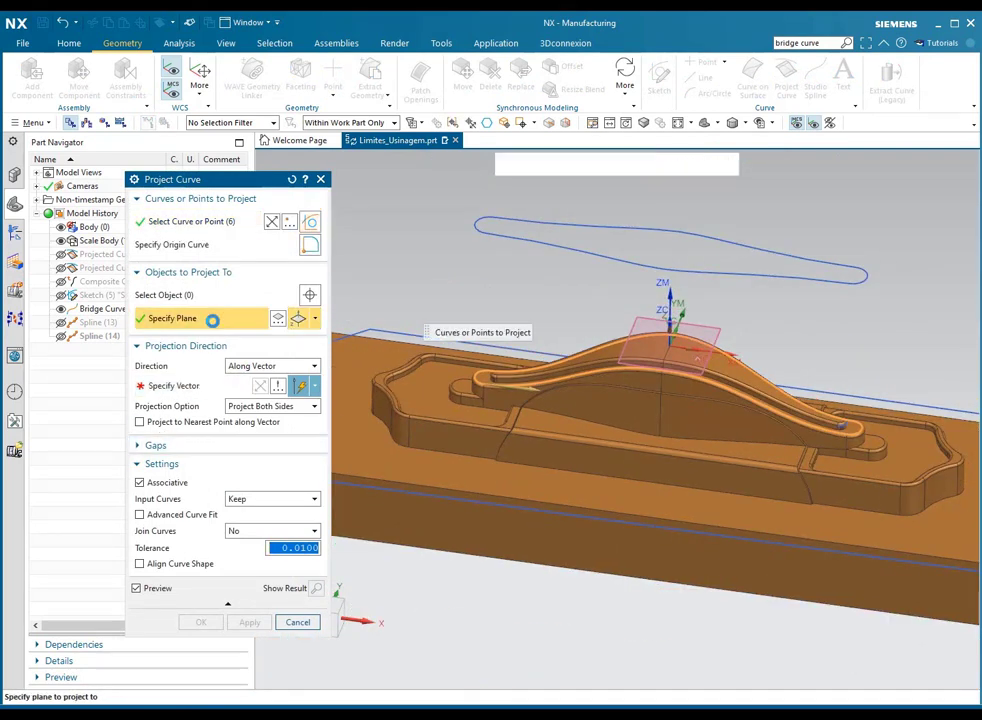
{"action": "type", "text": "20"}
{"action": "key", "text": "Return"}
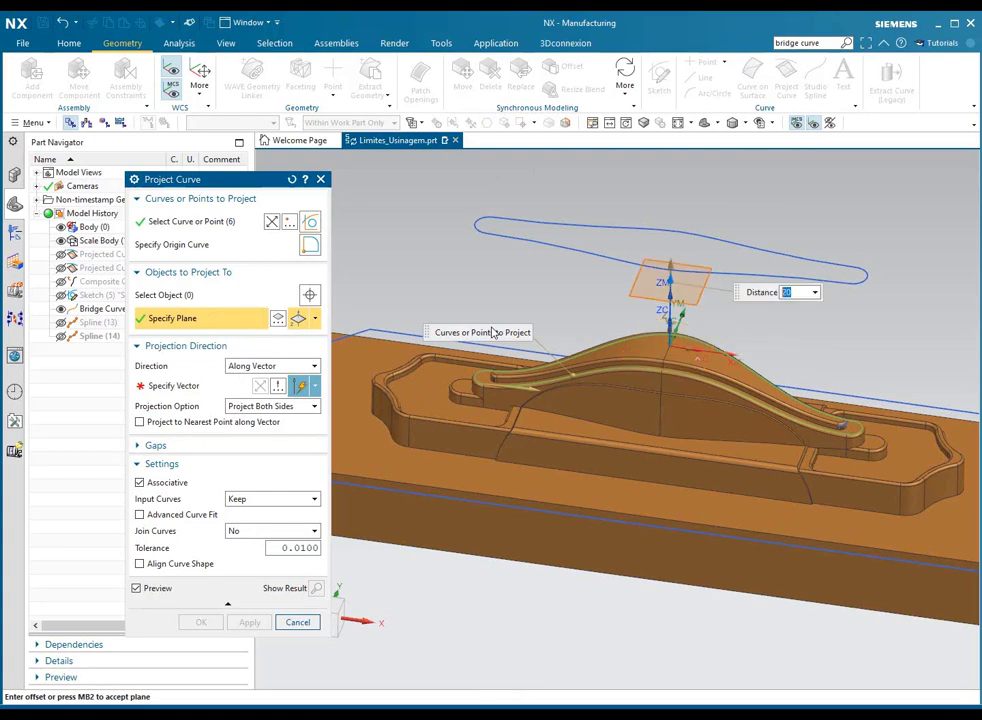
{"action": "middle_click", "coordinate": [372, 378]}
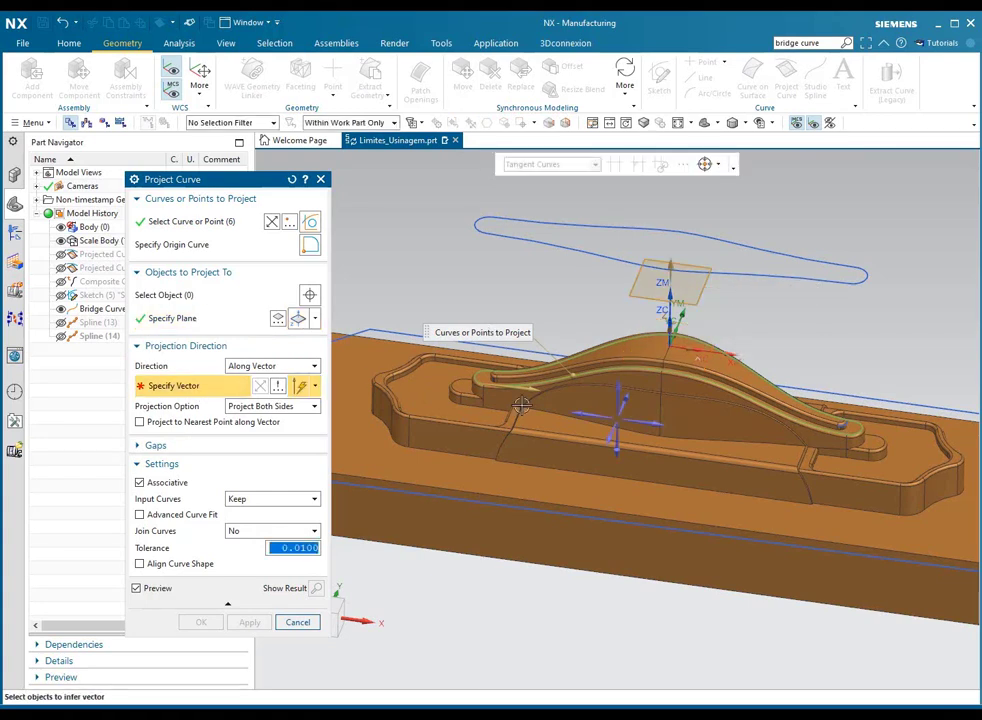
Project the rim edges along the Z axis as non-associative curves, creating copies, and inspect the new front left spline's poles.
{"action": "left_click", "coordinate": [620, 389]}
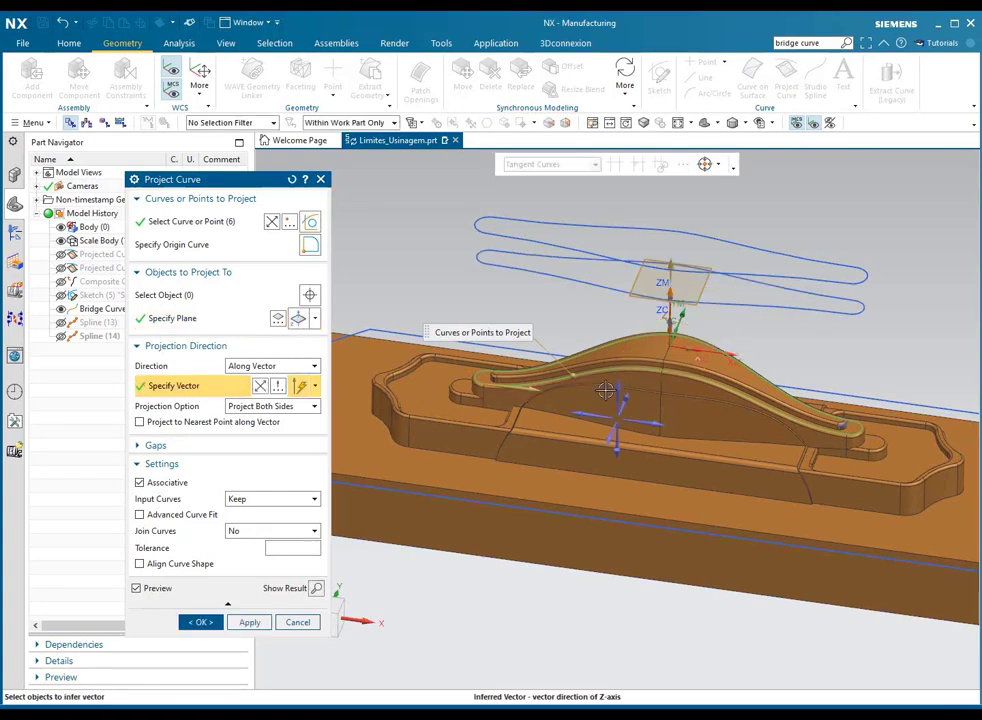
{"action": "left_click", "coordinate": [147, 484]}
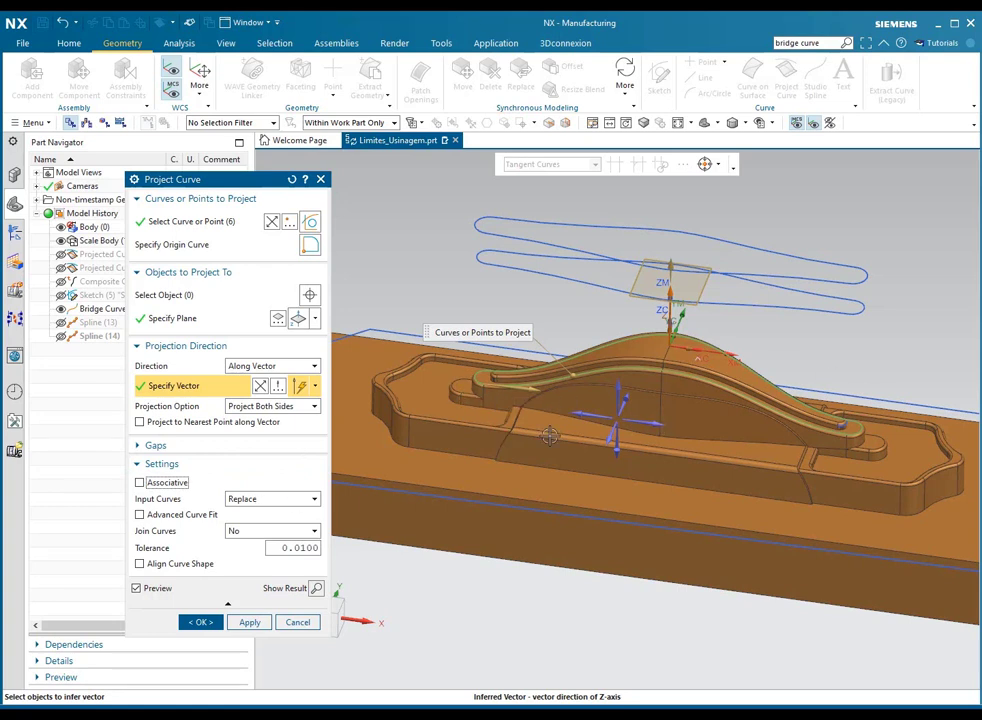
{"action": "left_click", "coordinate": [495, 418]}
{"action": "left_click", "coordinate": [201, 621]}
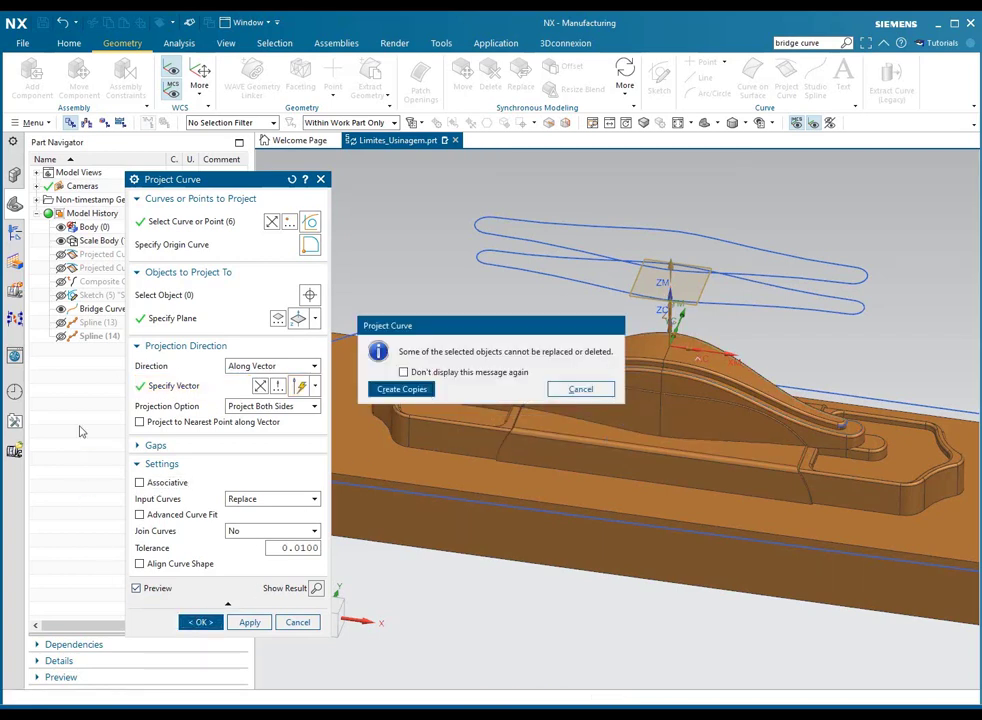
{"action": "left_click", "coordinate": [396, 388]}
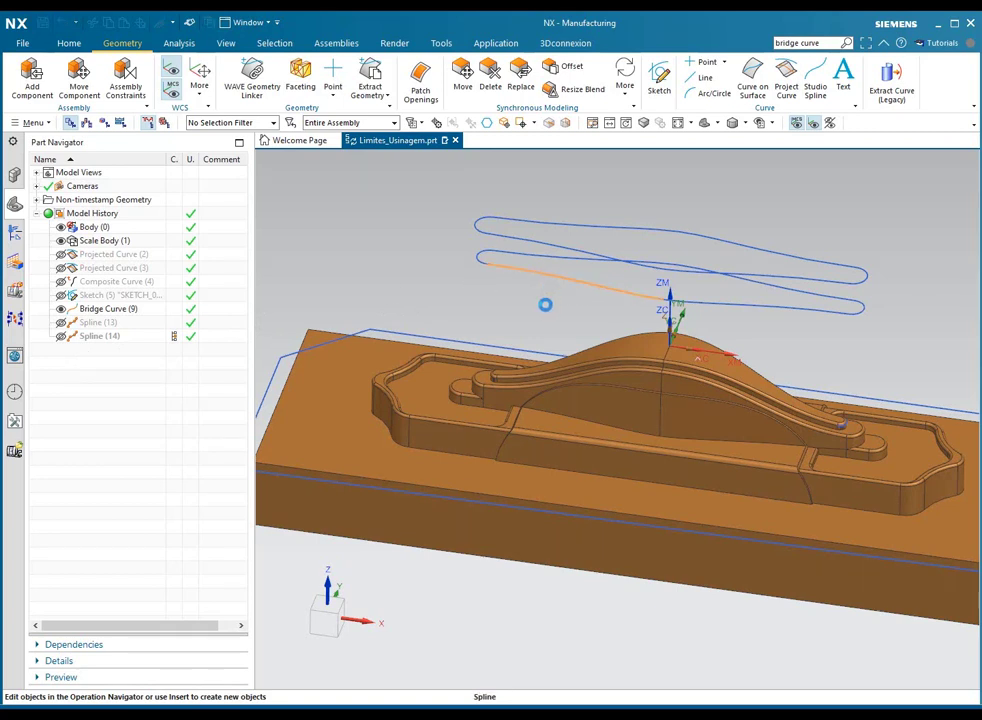
{"action": "double_click", "coordinate": [509, 265]}
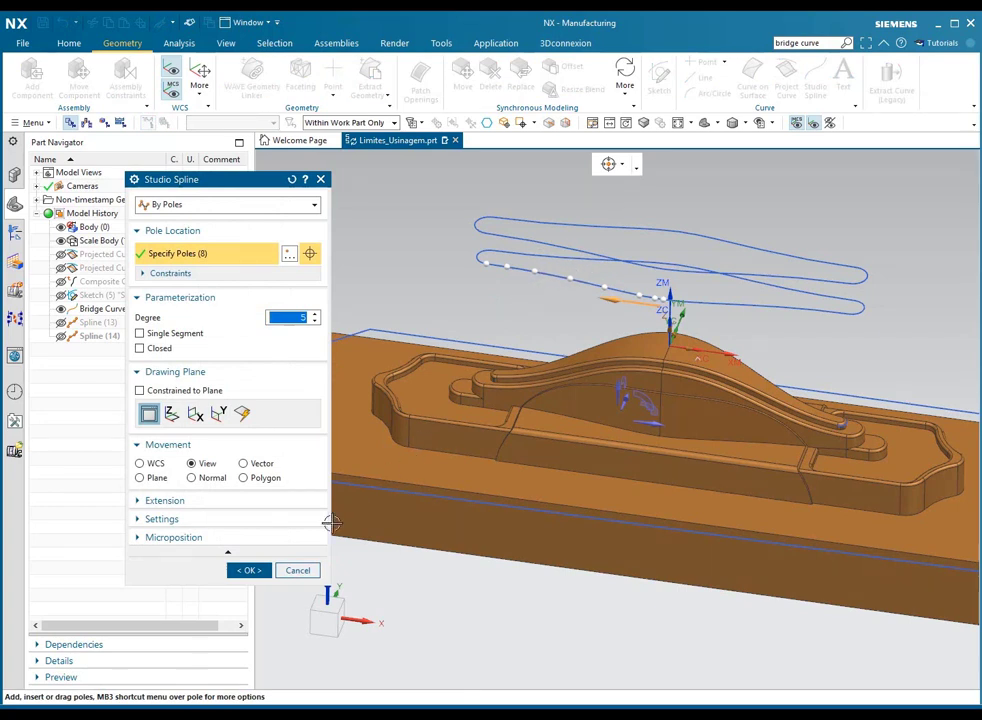
{"action": "left_click", "coordinate": [303, 570]}
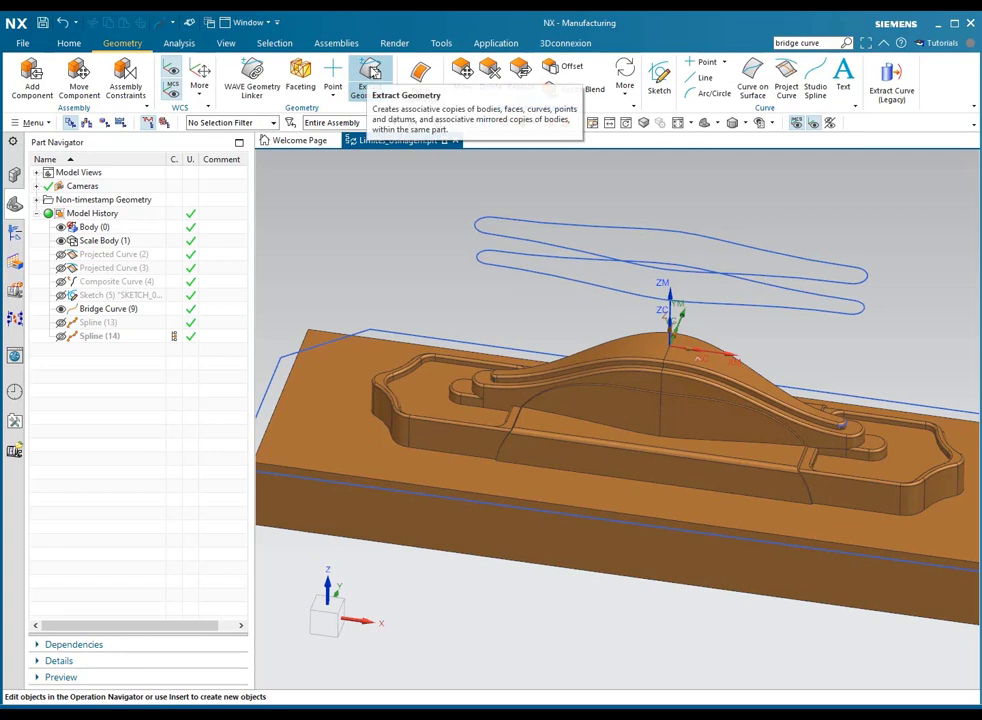
Extract the arched handle's outer tangent rim edges as a composite curve with Associative turned off.
{"action": "left_click", "coordinate": [370, 82]}
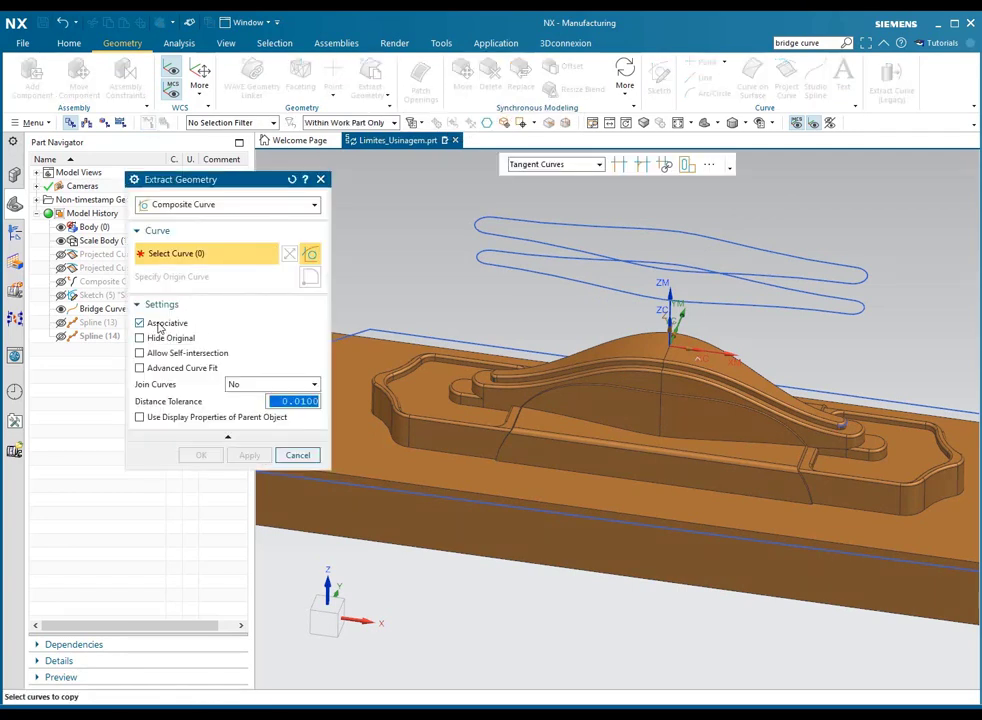
{"action": "left_click", "coordinate": [160, 327]}
{"action": "scroll", "coordinate": [658, 370], "scroll_direction": "up", "scroll_amount": 5}
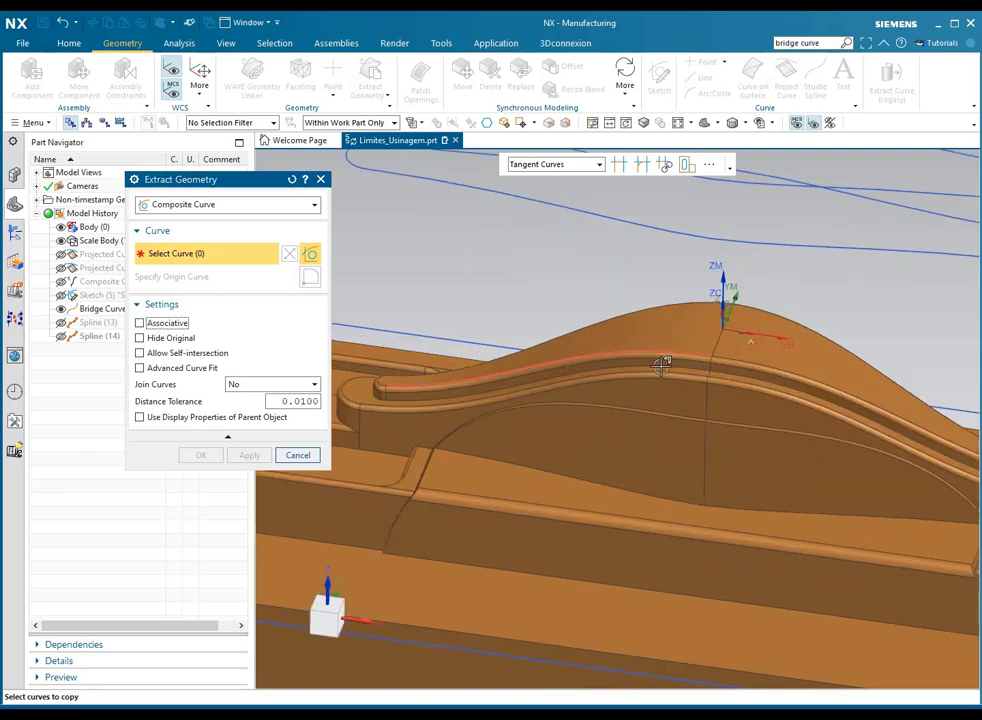
{"action": "left_click", "coordinate": [652, 386]}
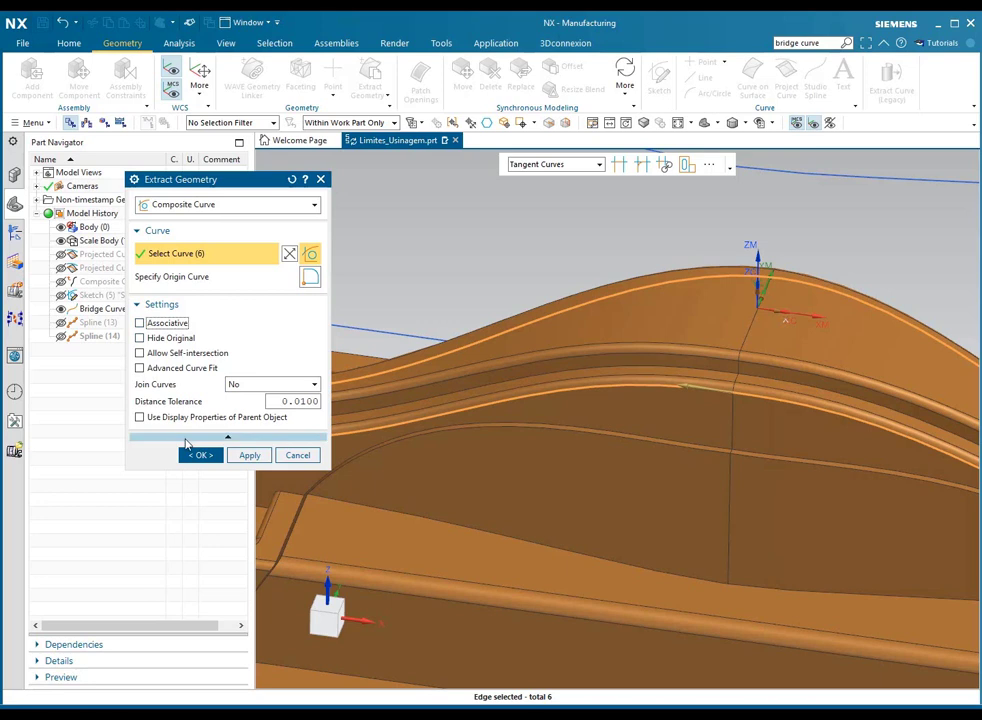
{"action": "left_click", "coordinate": [197, 458]}
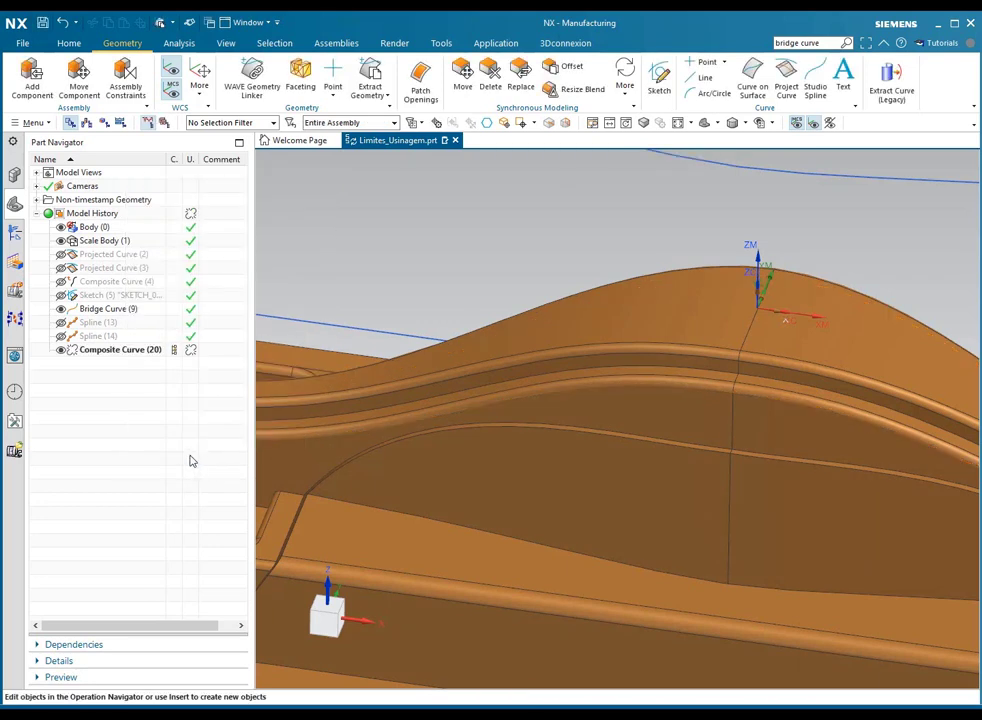
Examine Composite Curve (20), its update status and its parent information, without changing it.
{"action": "left_click", "coordinate": [100, 352]}
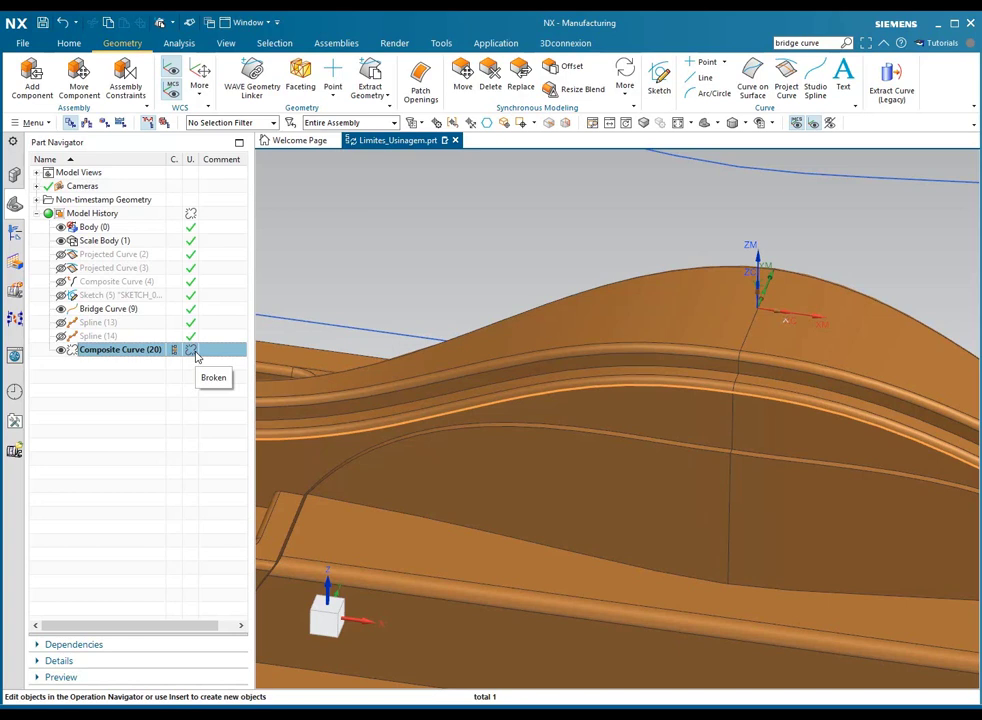
{"action": "key", "text": "Escape"}
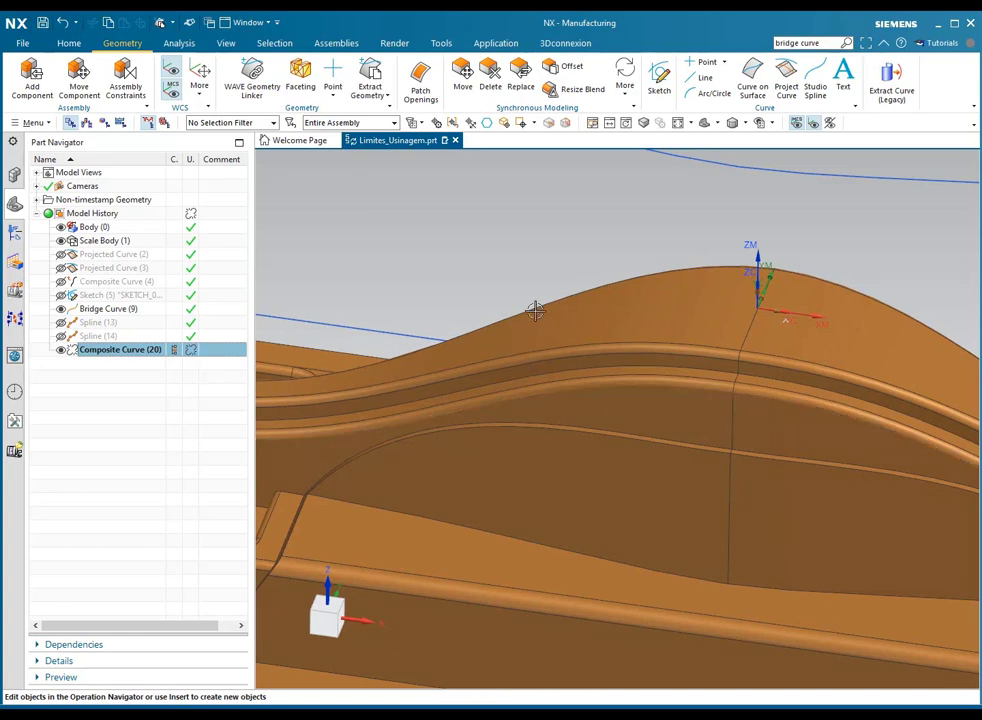
{"action": "double_click", "coordinate": [553, 393]}
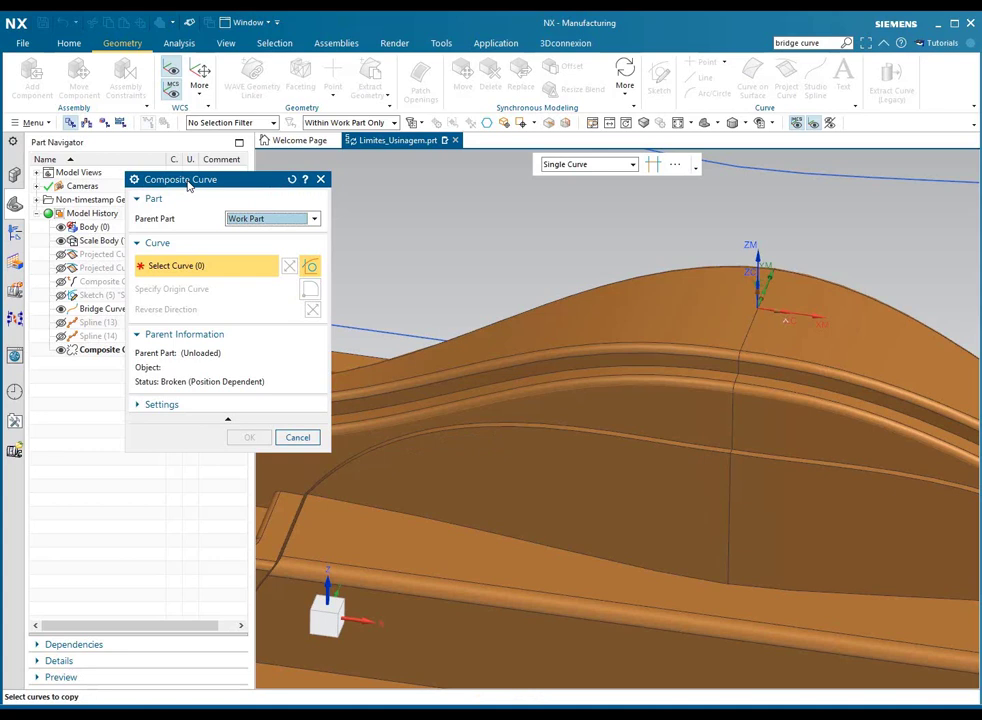
{"action": "left_click", "coordinate": [297, 437]}
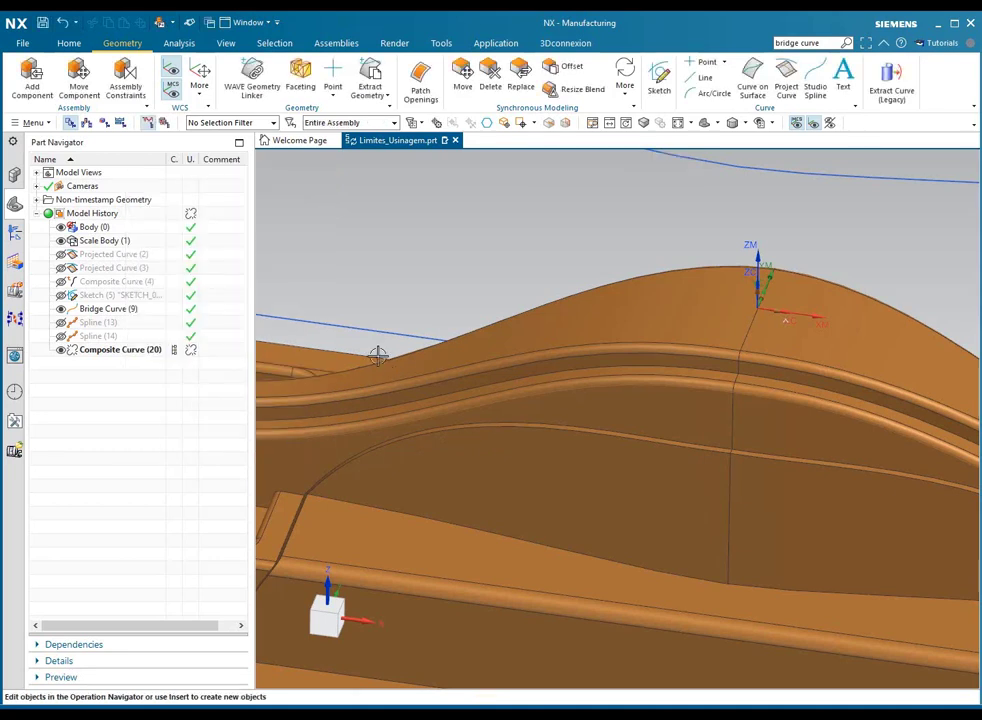
{"action": "left_click", "coordinate": [152, 350]}
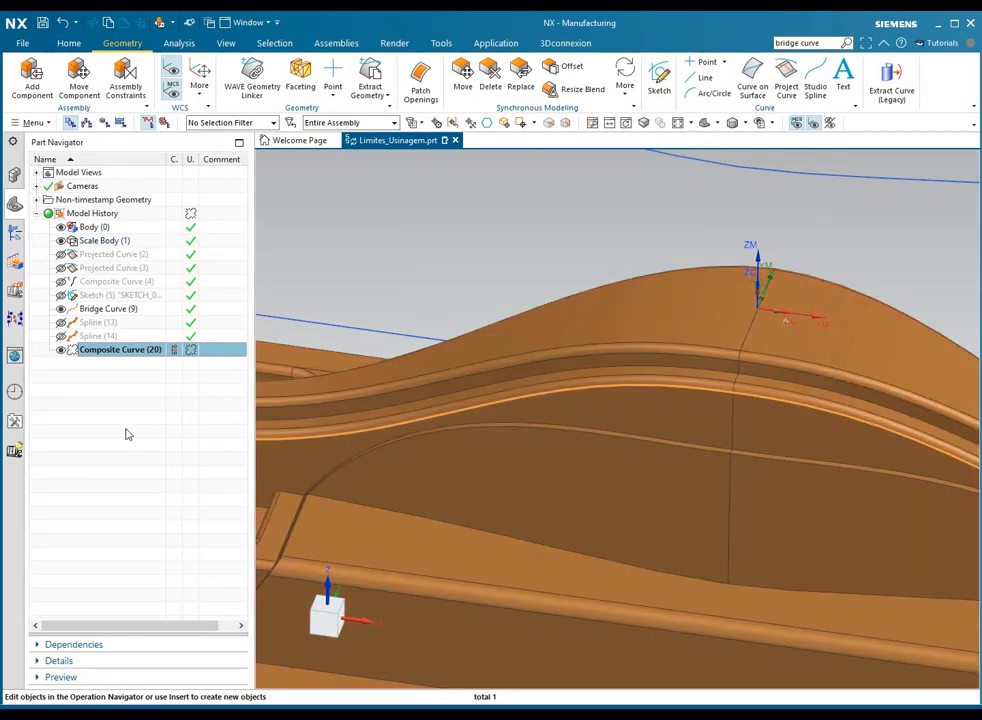
{"action": "left_click", "coordinate": [127, 434]}
{"action": "scroll", "coordinate": [559, 366], "scroll_direction": "down", "scroll_amount": 5}
{"action": "middle_click_drag", "start_coordinate": [565, 368], "coordinate": [620, 374]}
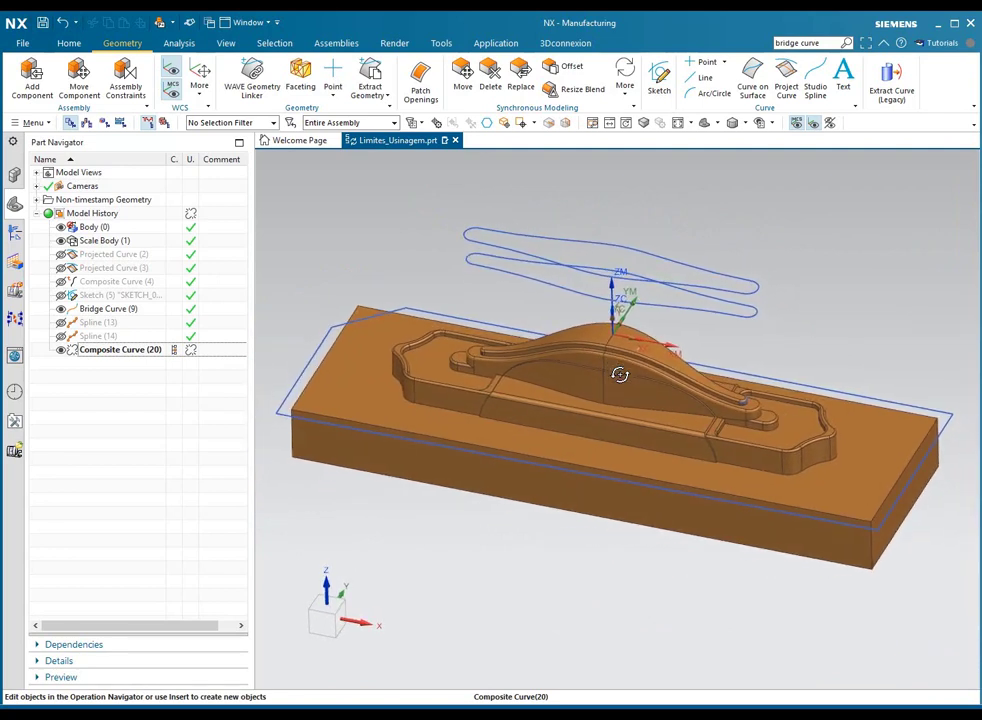